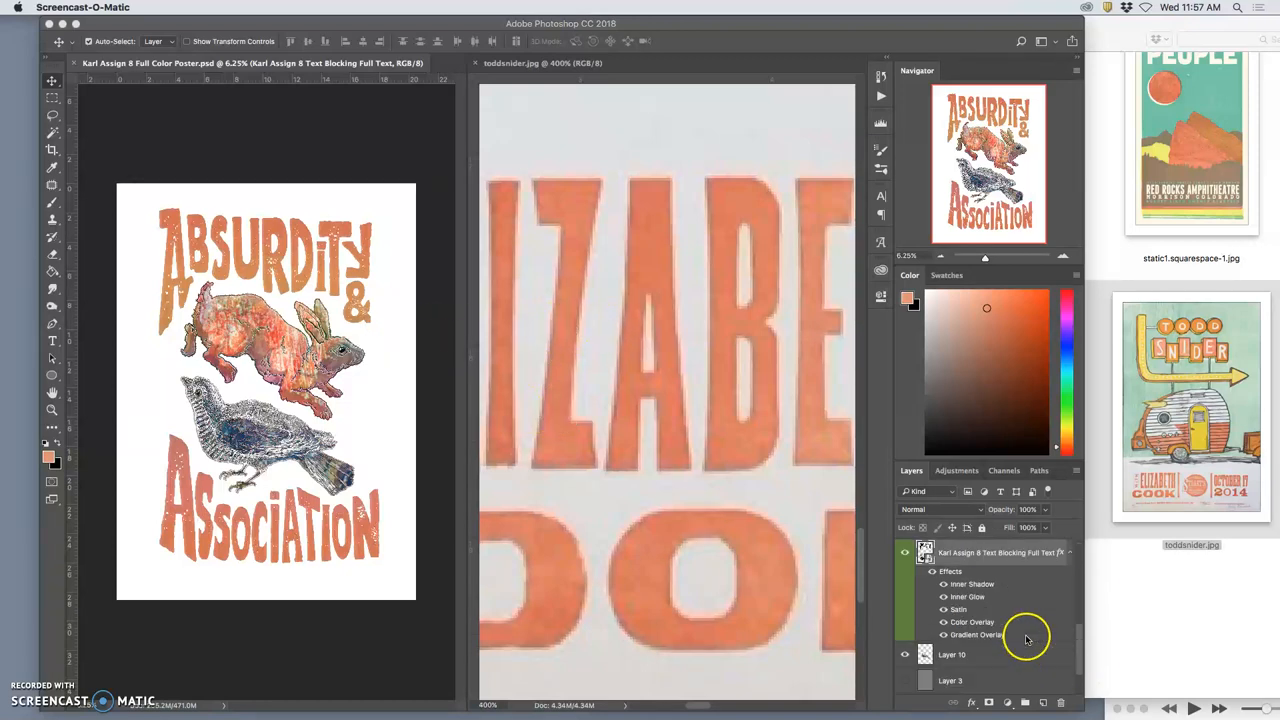
- Compare the title lettering hidden, shown, and with all its effects switched off
left_click(905, 553)
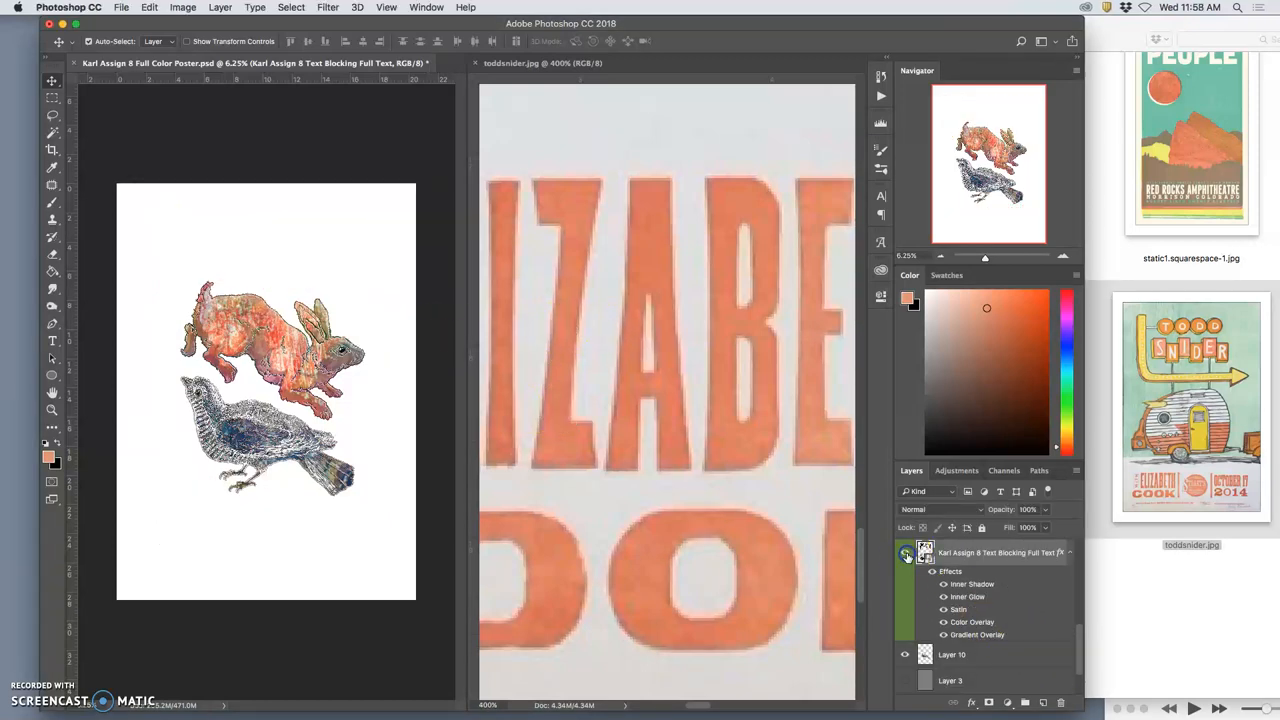
left_click(905, 553)
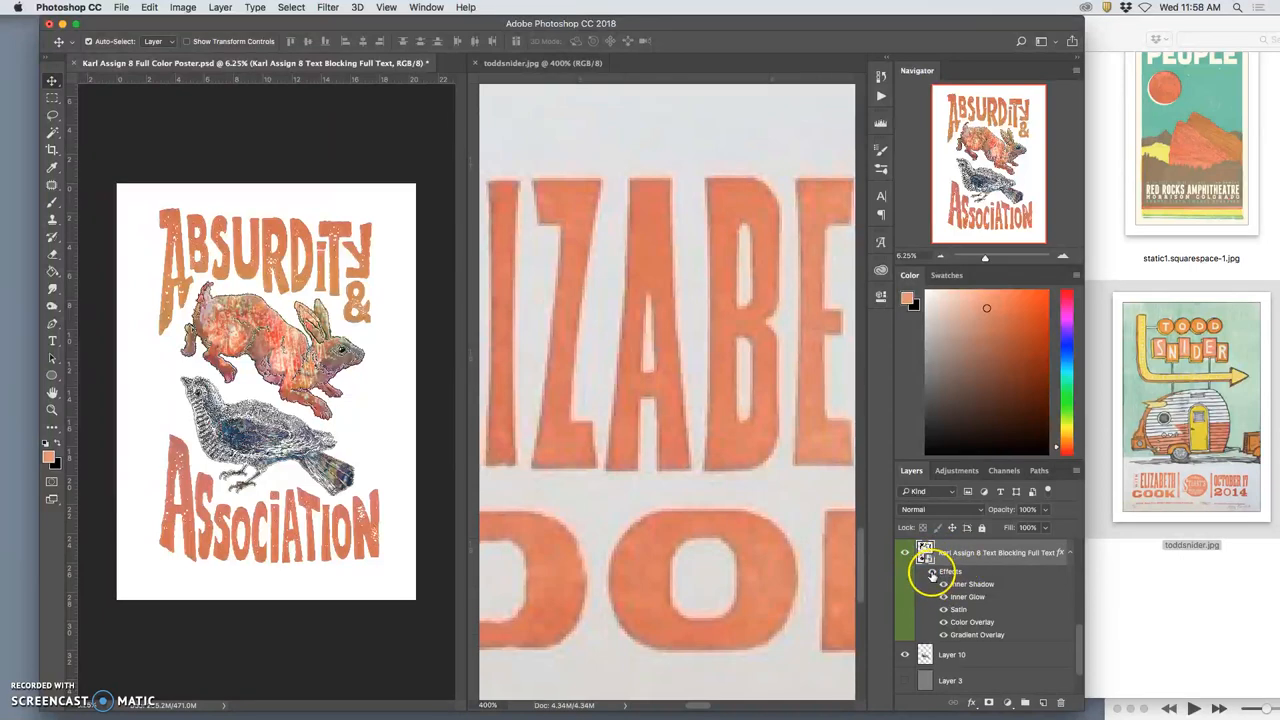
left_click(932, 574)
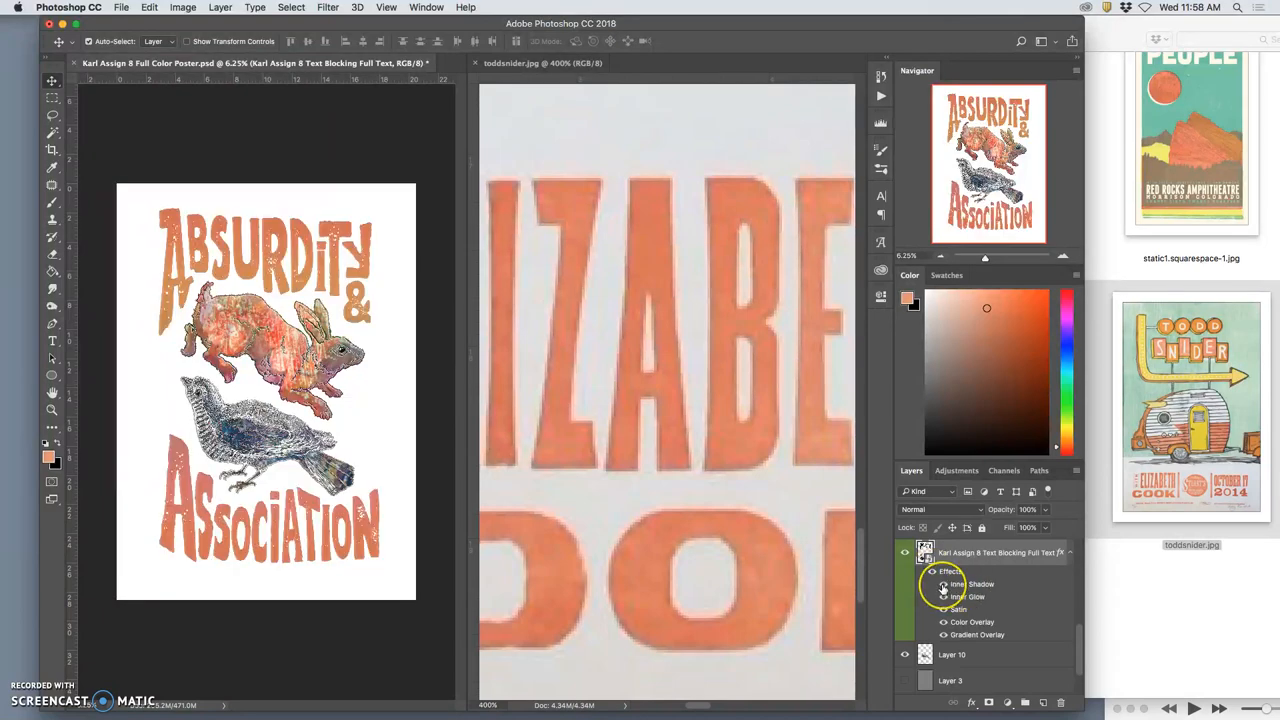
left_click_drag(371, 529, 340, 530)
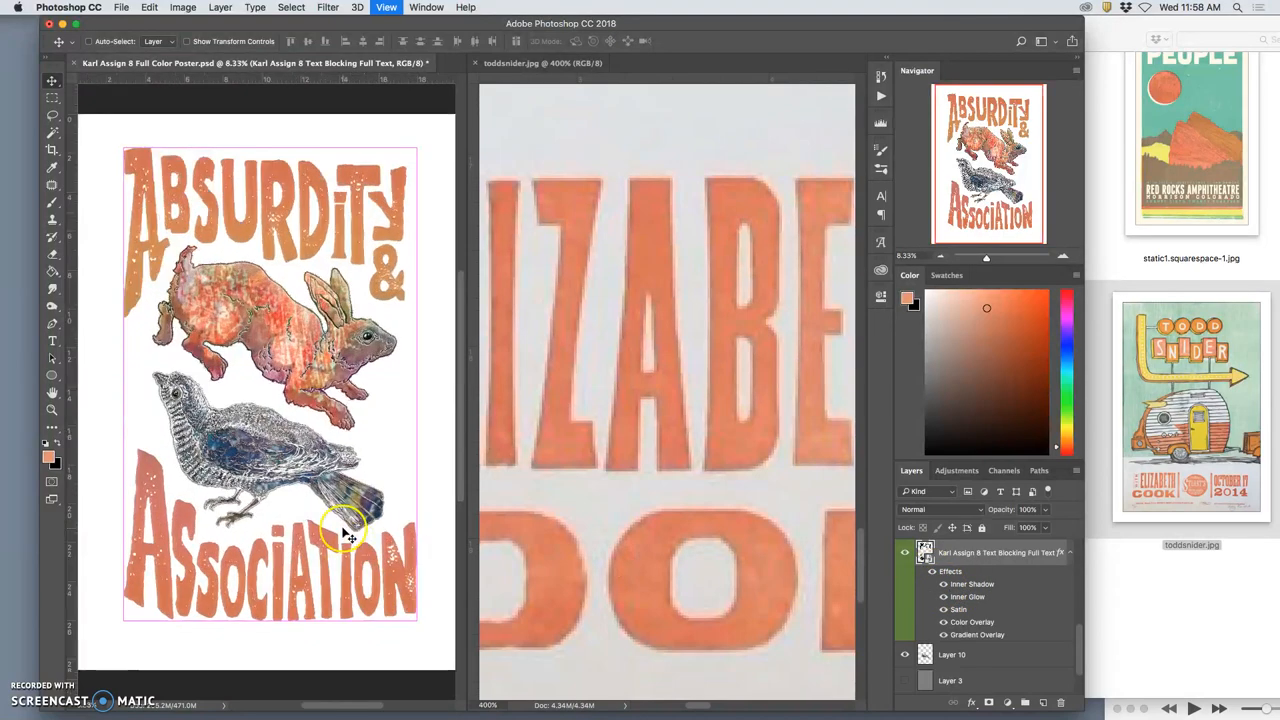
scroll(343, 533, "up", 5)
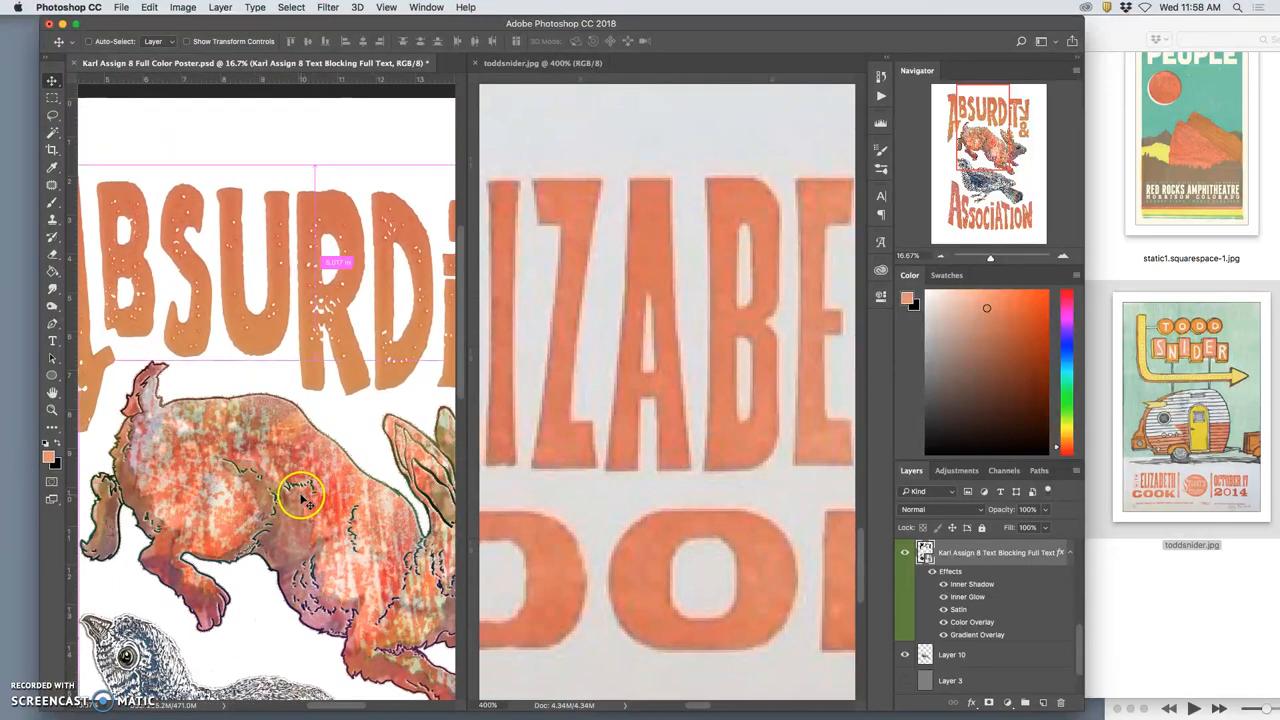
scroll(300, 493, "down", 1)
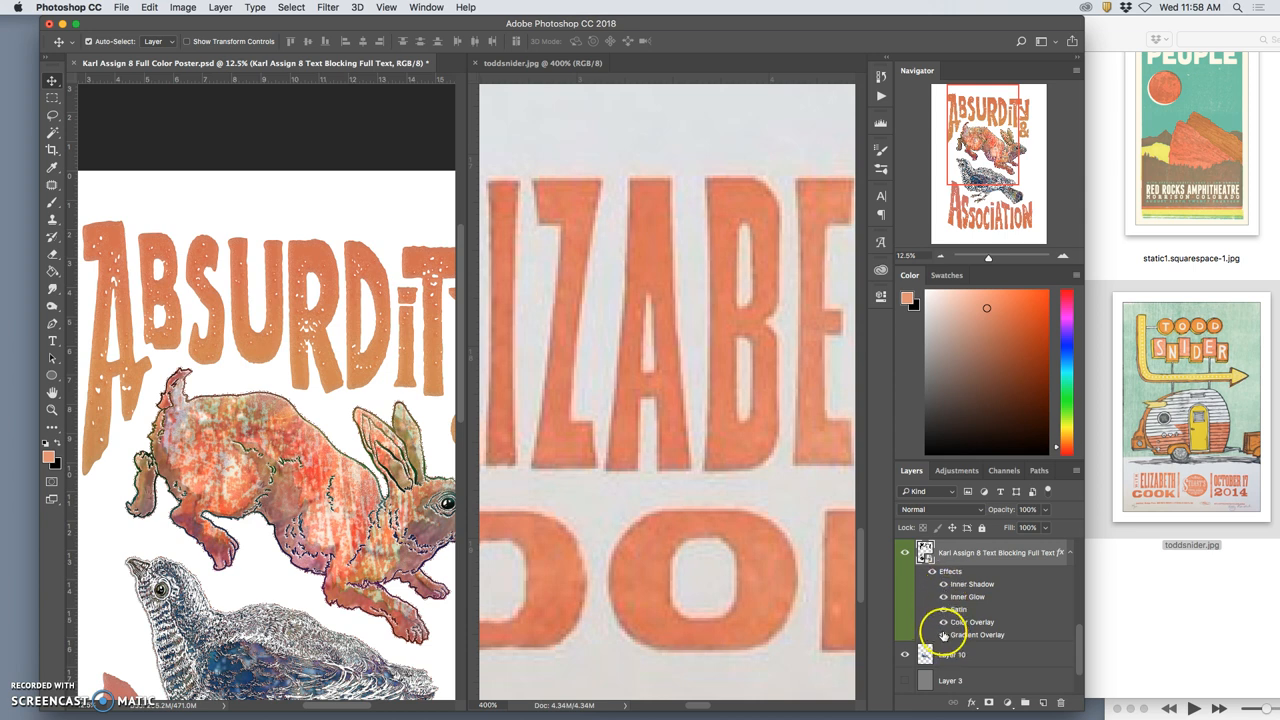
- Switch off the gradient overlay, colour overlay toggle, Satin and Inner Glow individually to compare the lettering
left_click(943, 635)
left_click(943, 623)
left_click(943, 622)
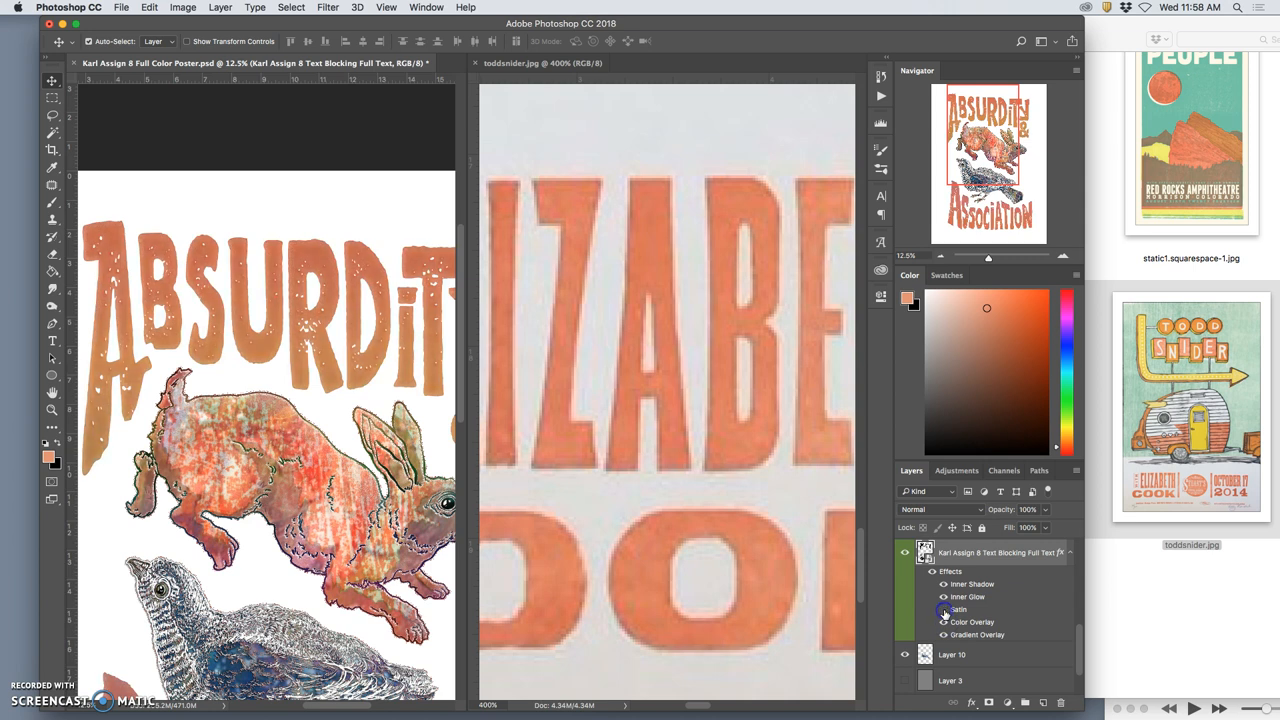
left_click(944, 610)
left_click(943, 598)
left_click(943, 598)
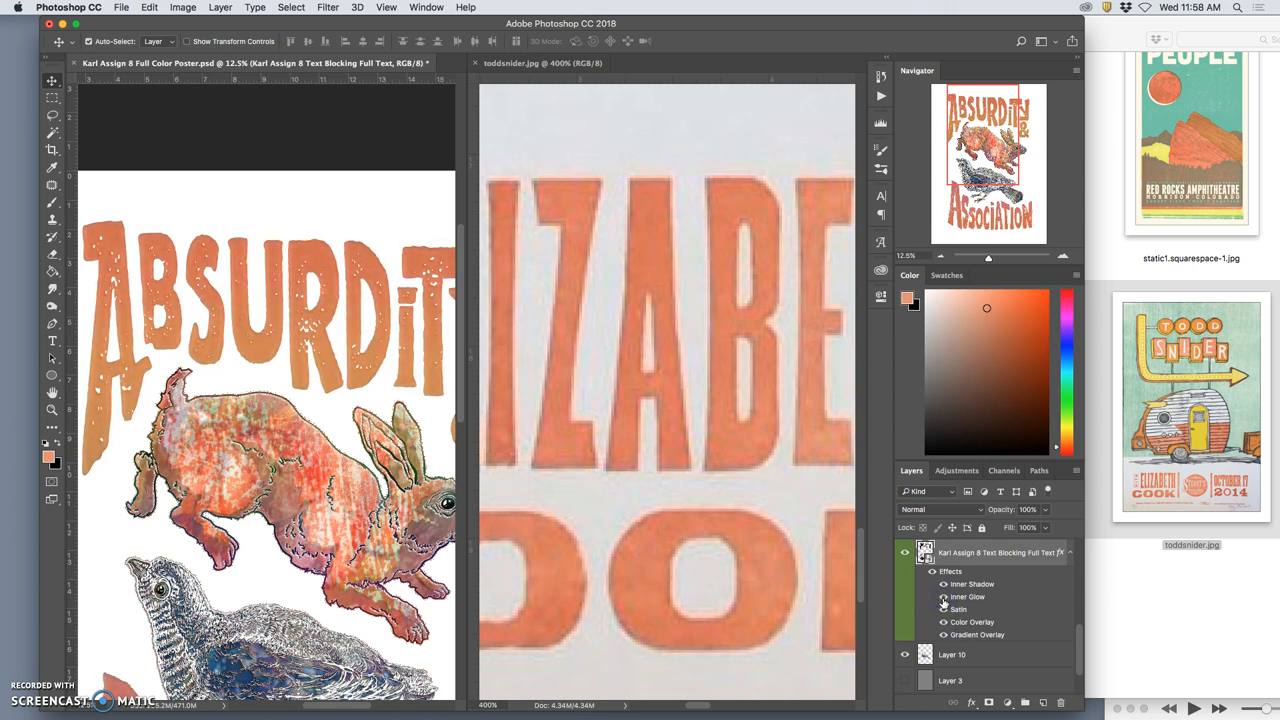
key("super+minus")
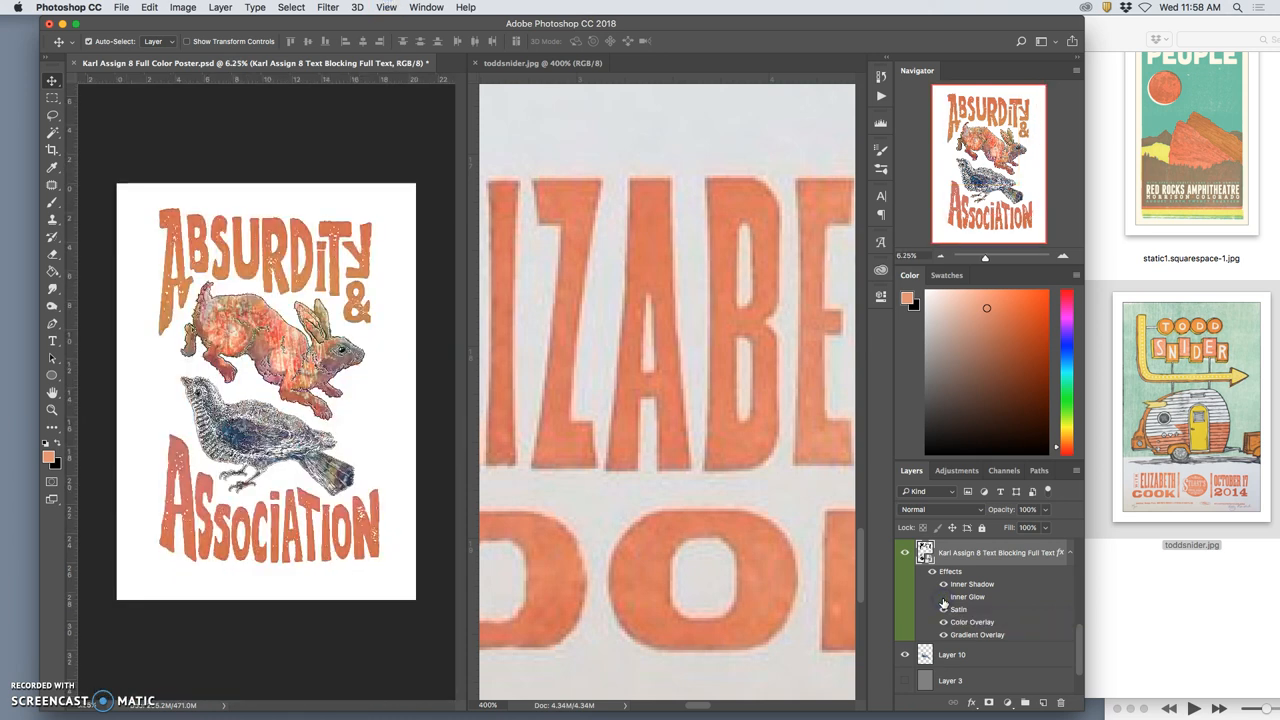
- Toggle Inner Glow and Inner Shadow on the lettering while inspecting the rabbit and bird up close
left_click(943, 598)
left_click(943, 598)
left_click(943, 590)
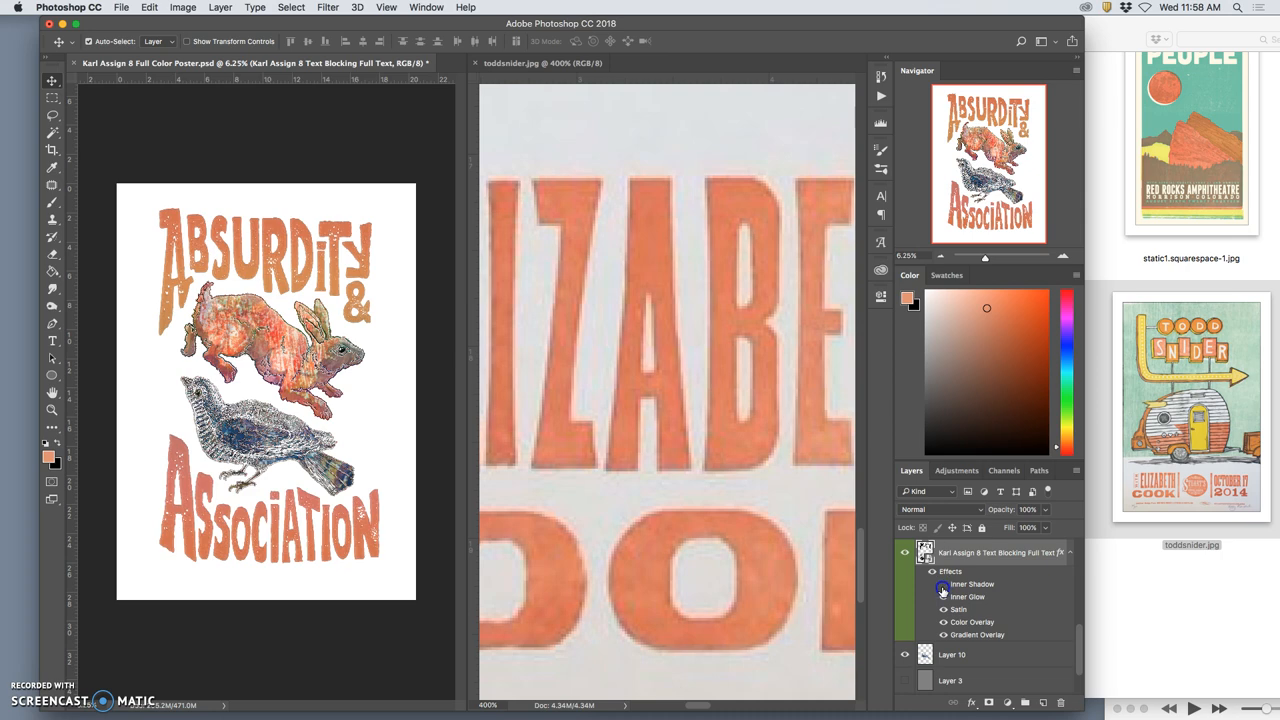
key("super+equal")
key("super+equal")
key("super+equal")
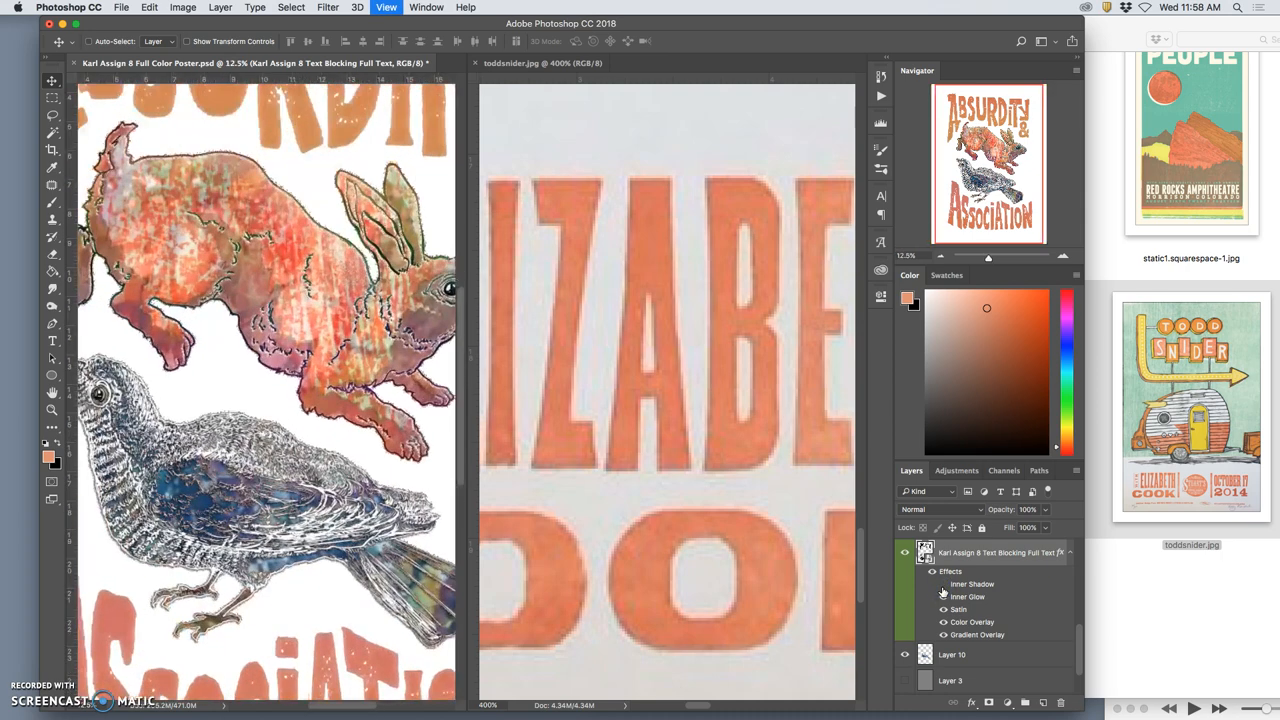
key("super+equal")
key("super+minus")
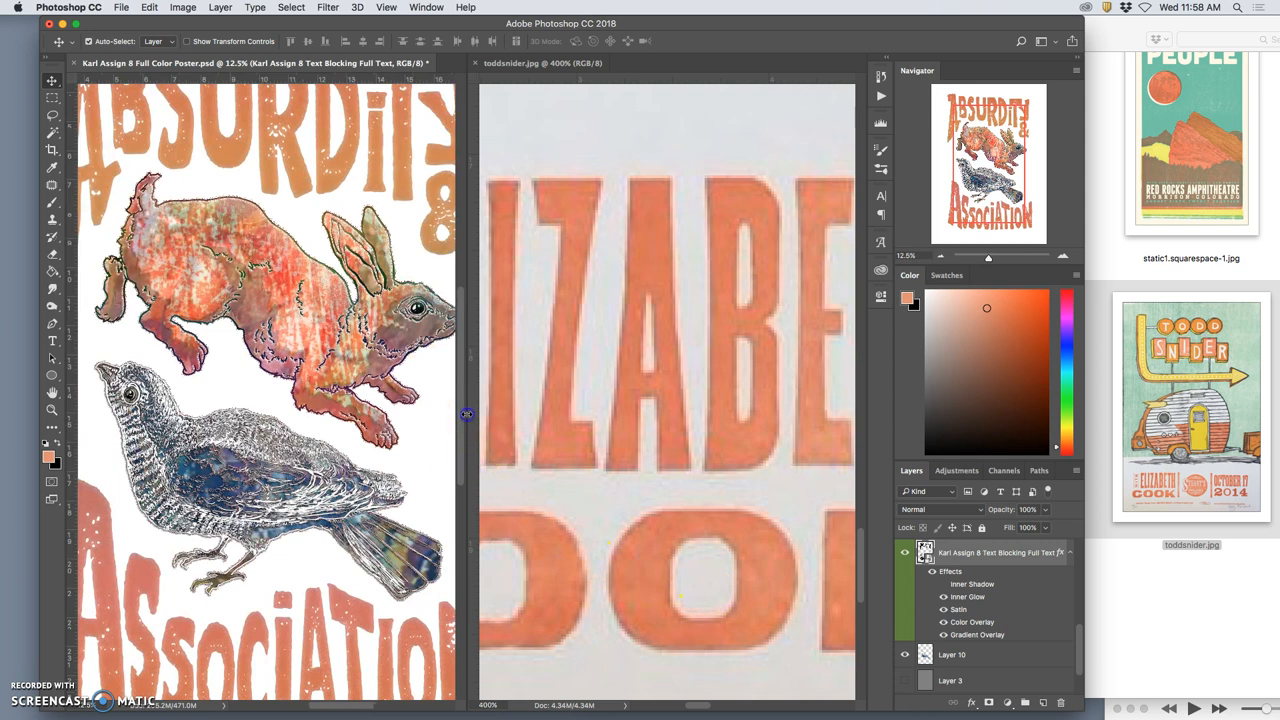
left_click_drag(467, 414, 616, 423)
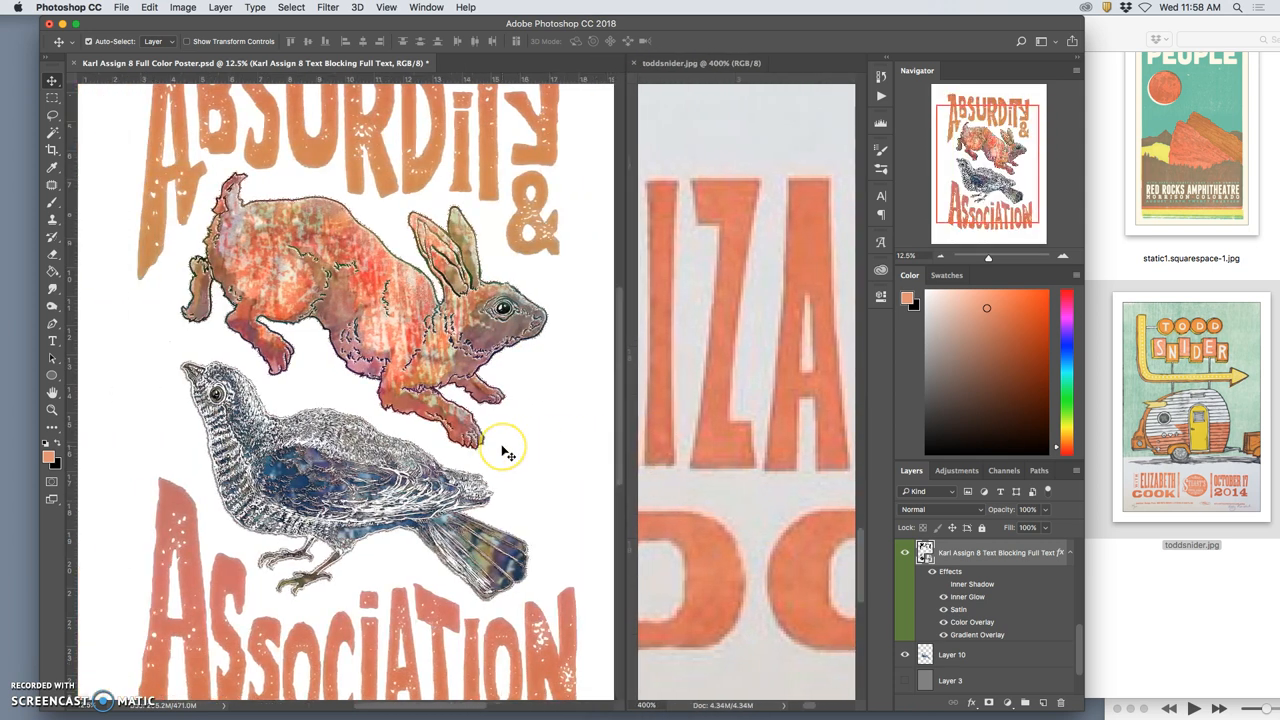
scroll(507, 453, "up", 3)
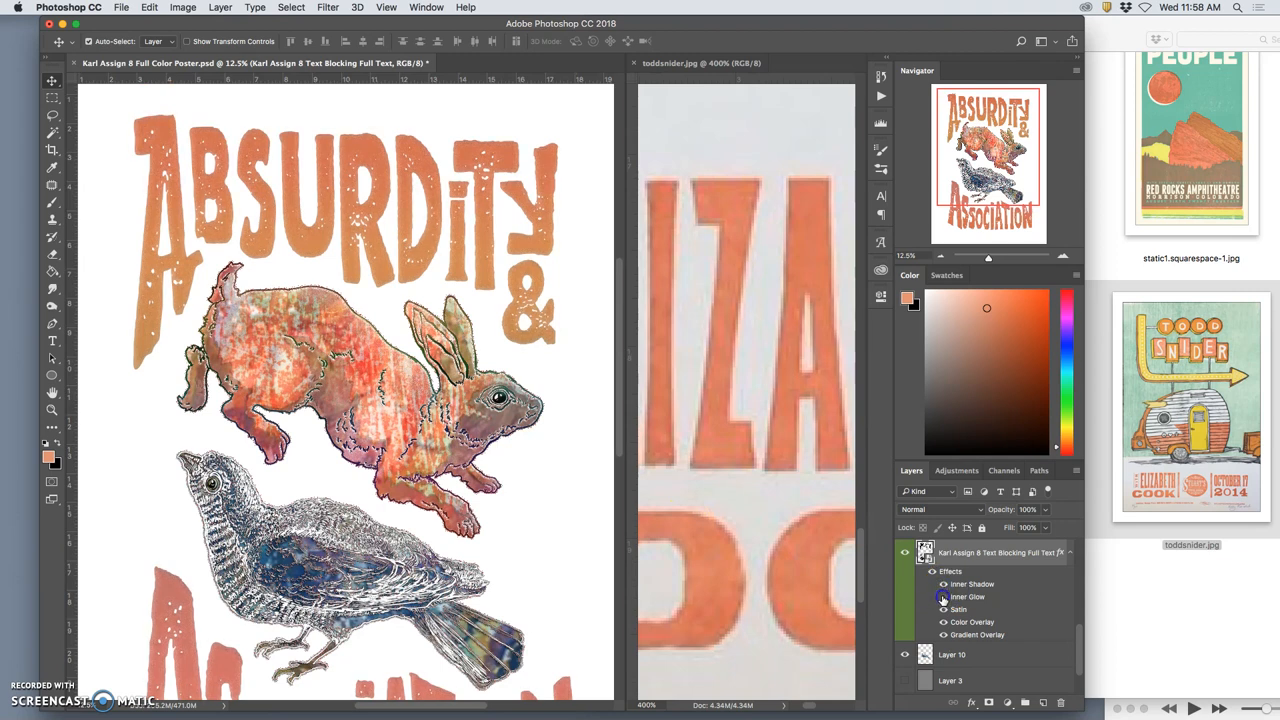
left_click(942, 597)
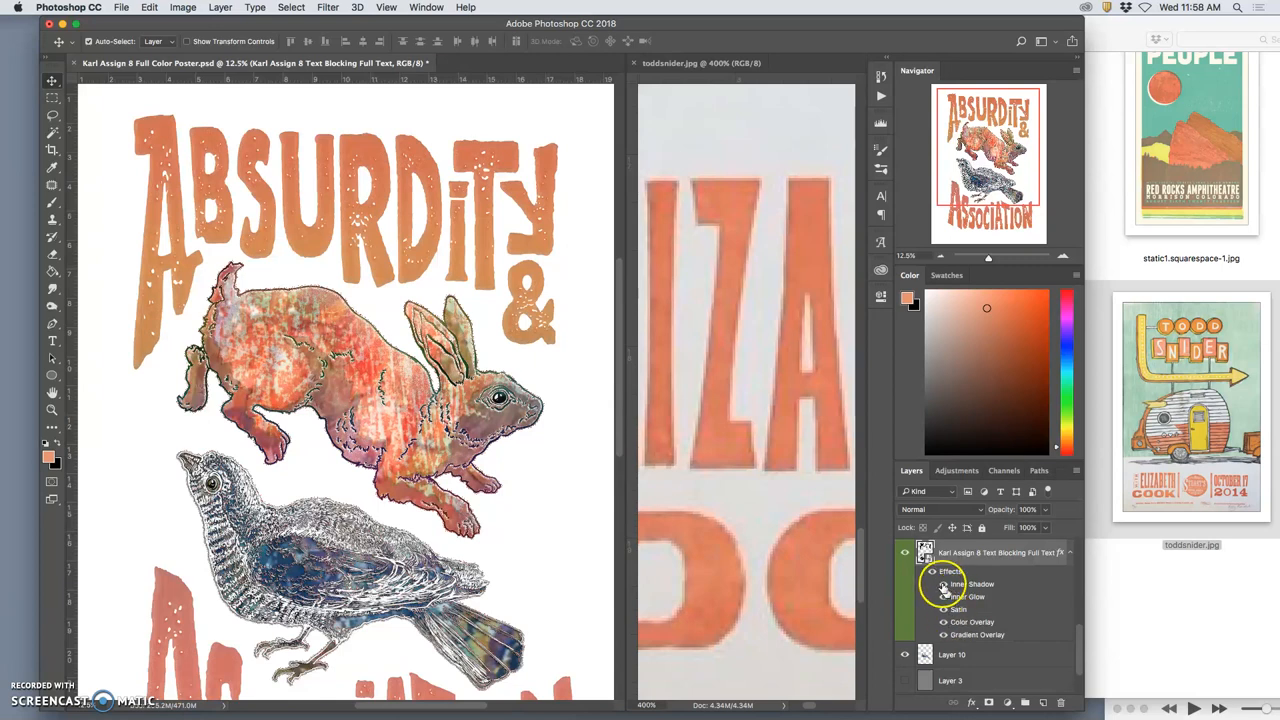
- Lower the title's Inner Glow opacity to about 13% and apply the layer style
double_click(960, 598)
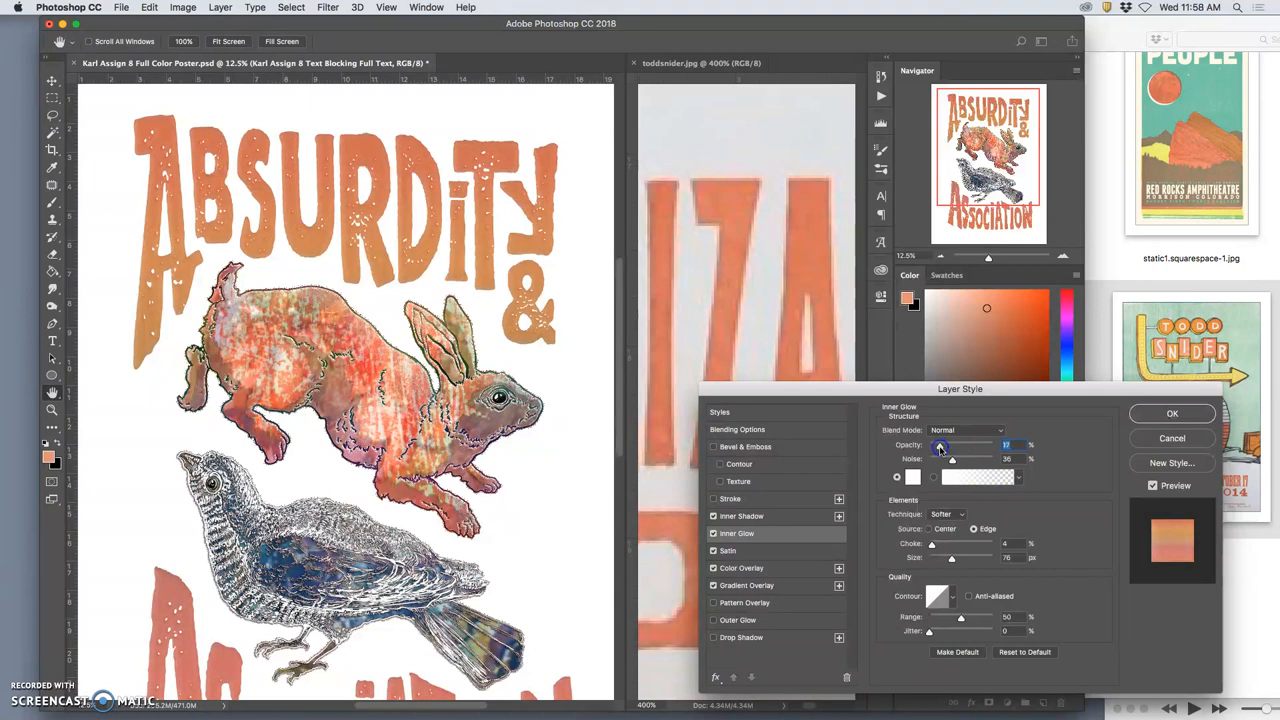
left_click_drag(940, 449, 934, 450)
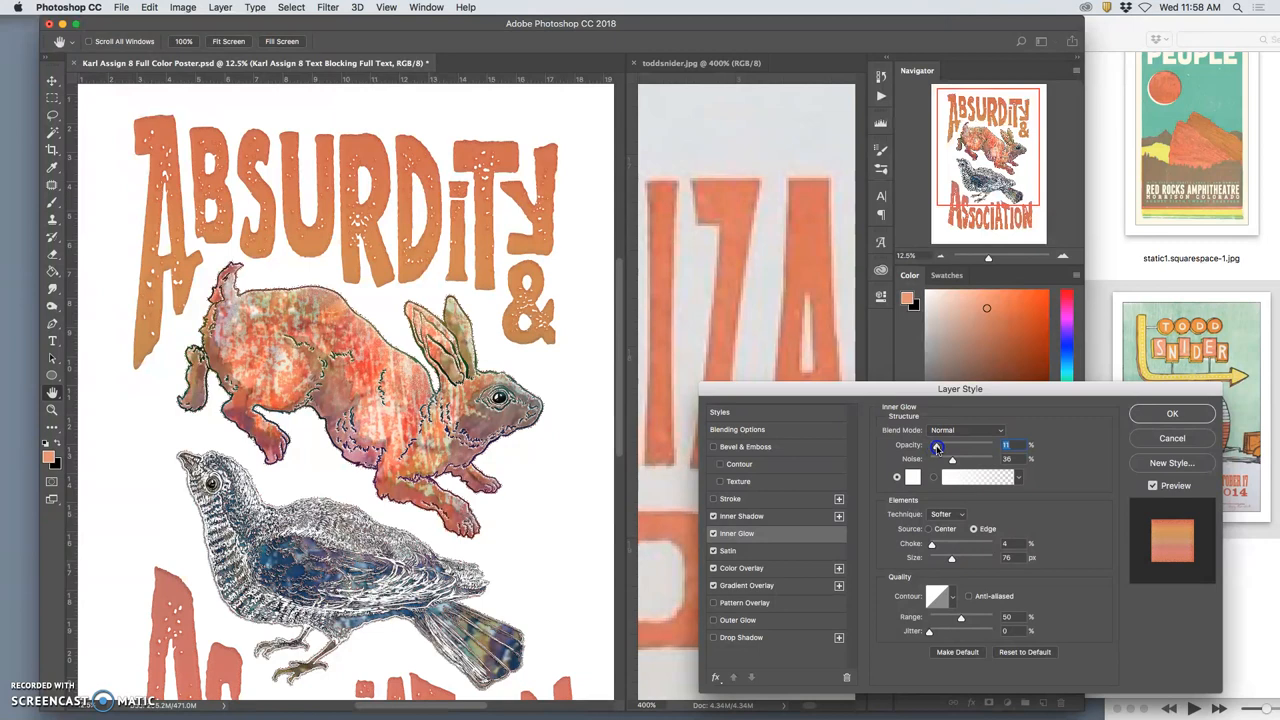
left_click(1168, 414)
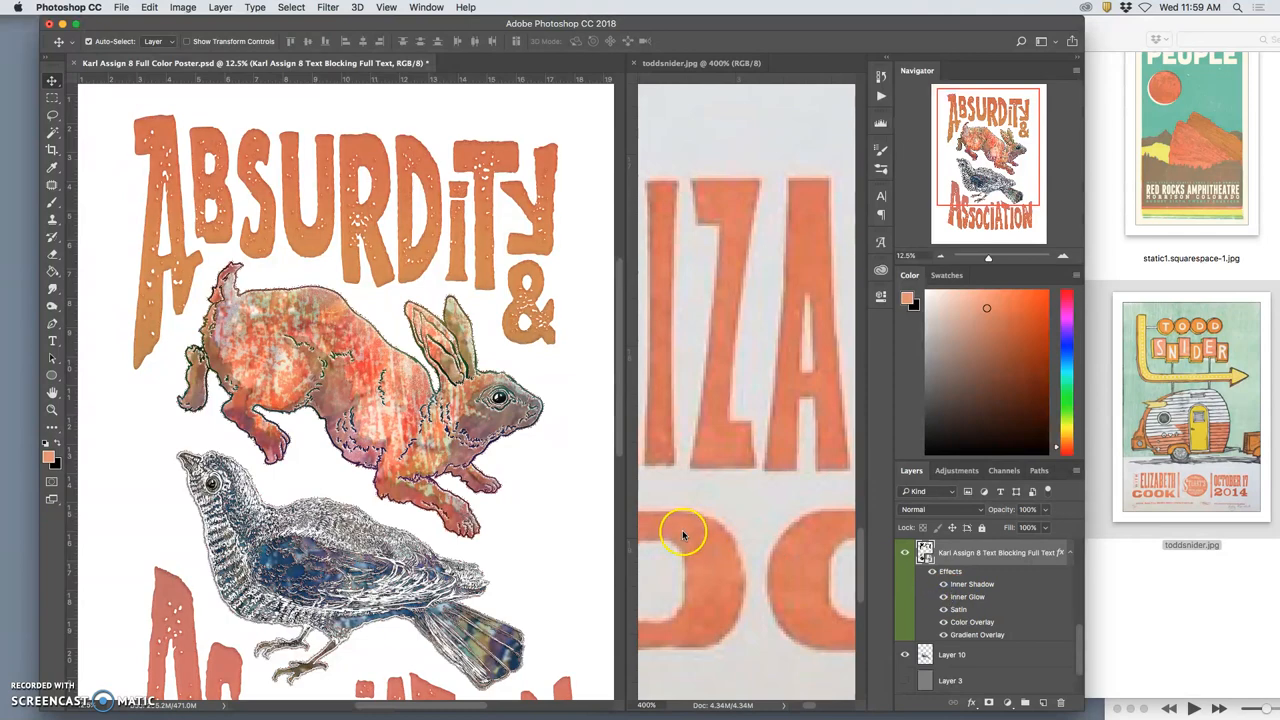
key("super+equal")
key("super+equal")
key("super+equal")
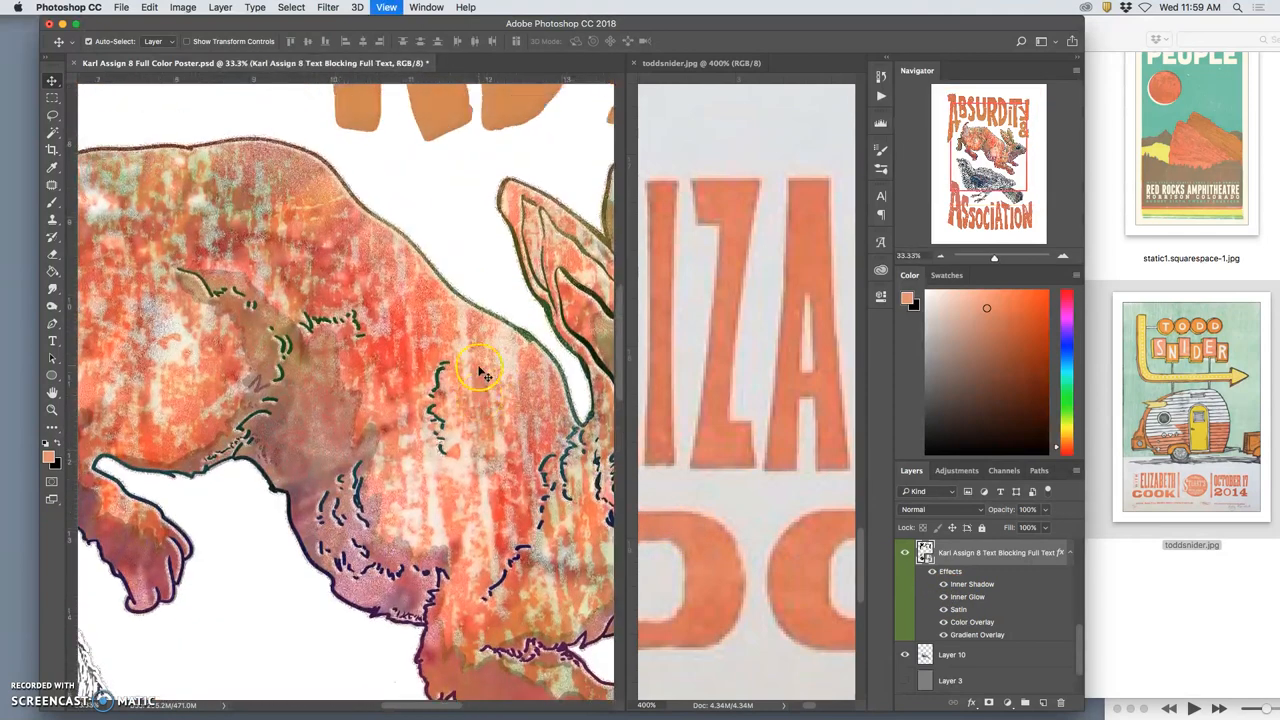
scroll(481, 373, "up", 5)
scroll(484, 375, "down", 5)
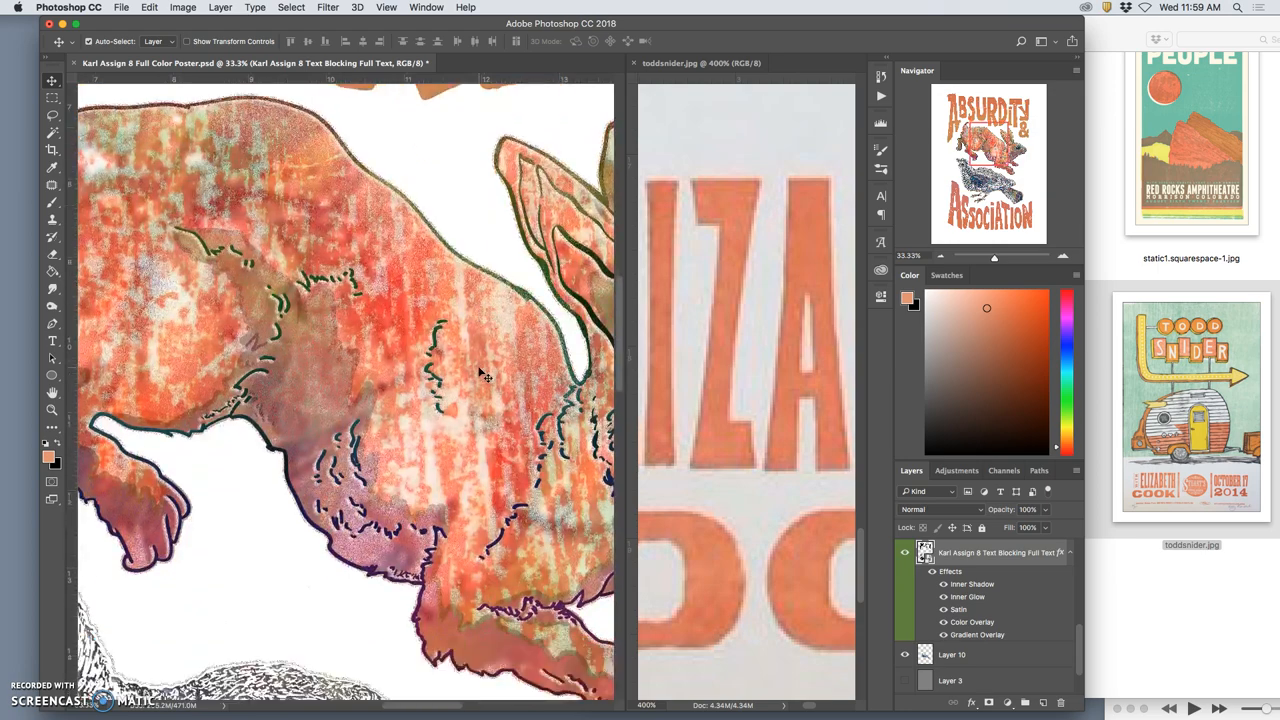
key("super+equal")
key("super+equal")
key("super+equal")
key("super+equal")
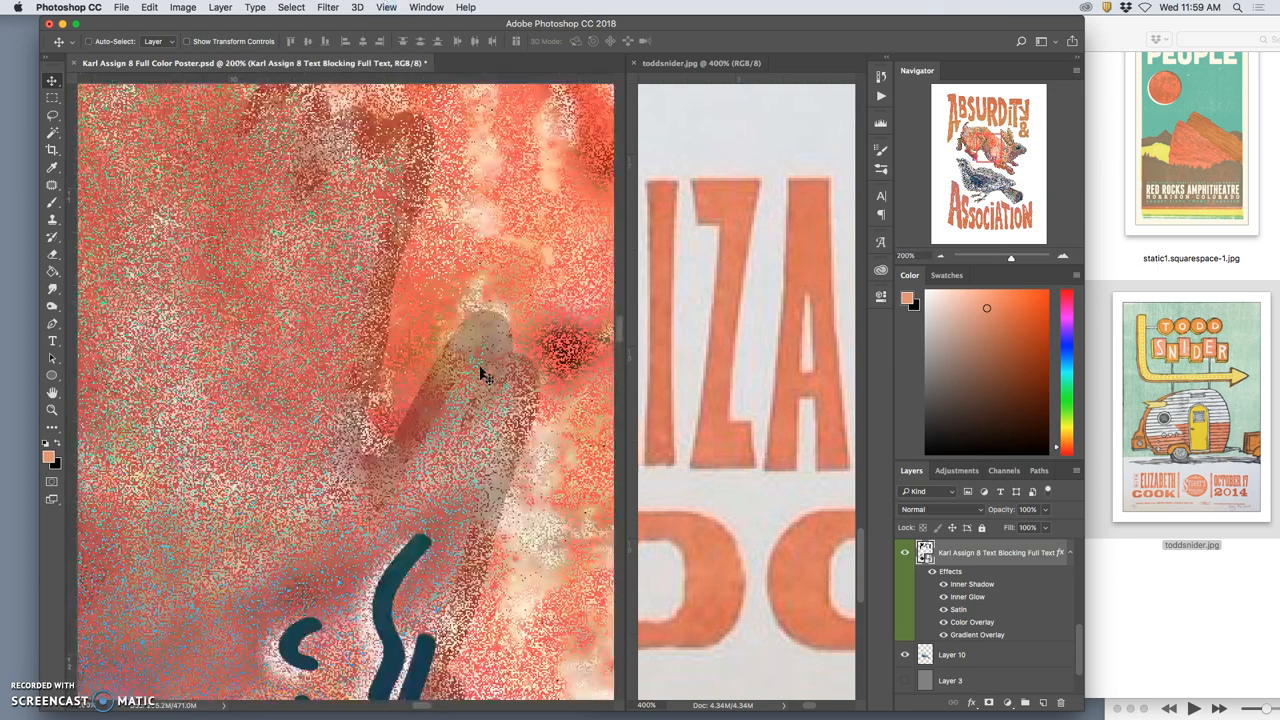
key("super+equal")
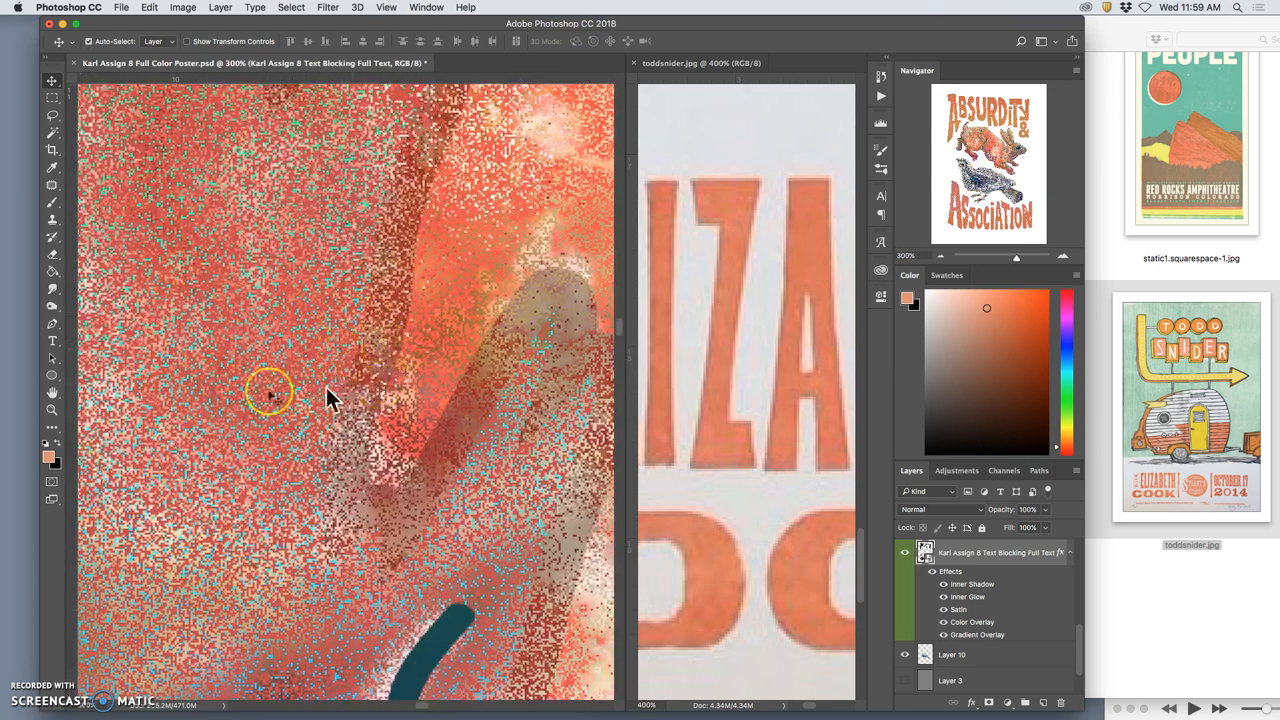
key("super+minus")
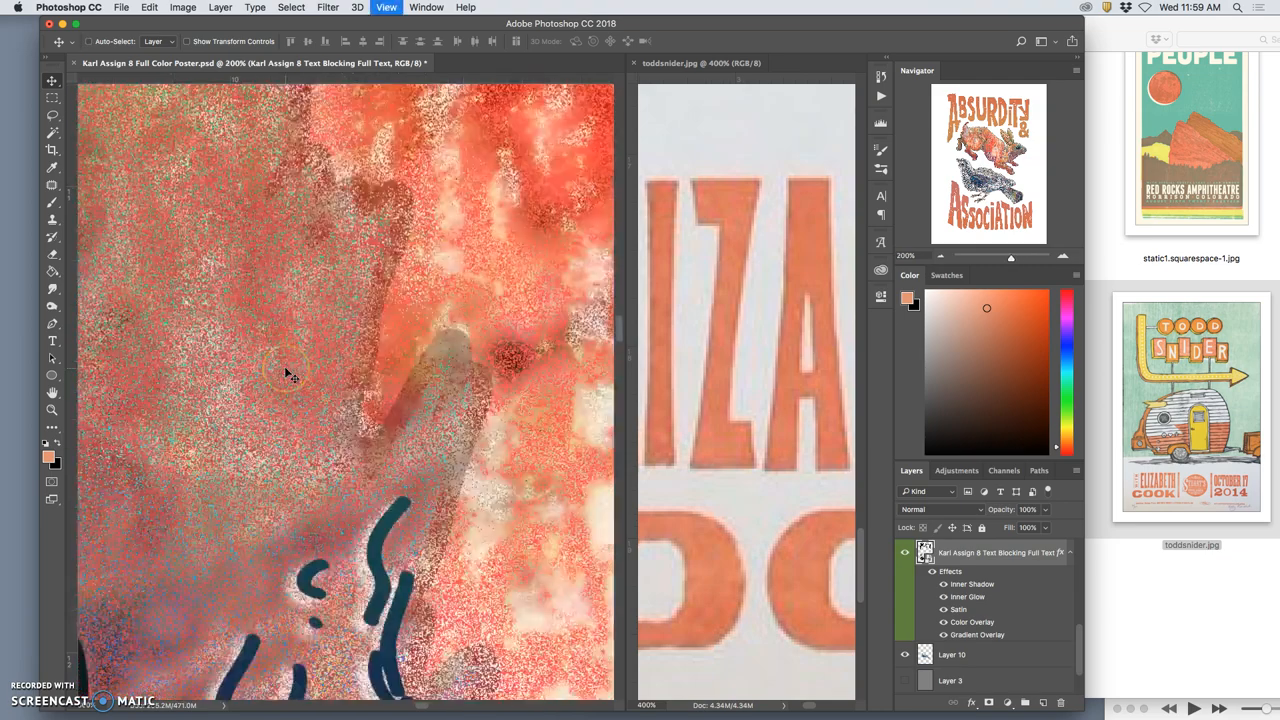
key("super+minus")
key("super+minus")
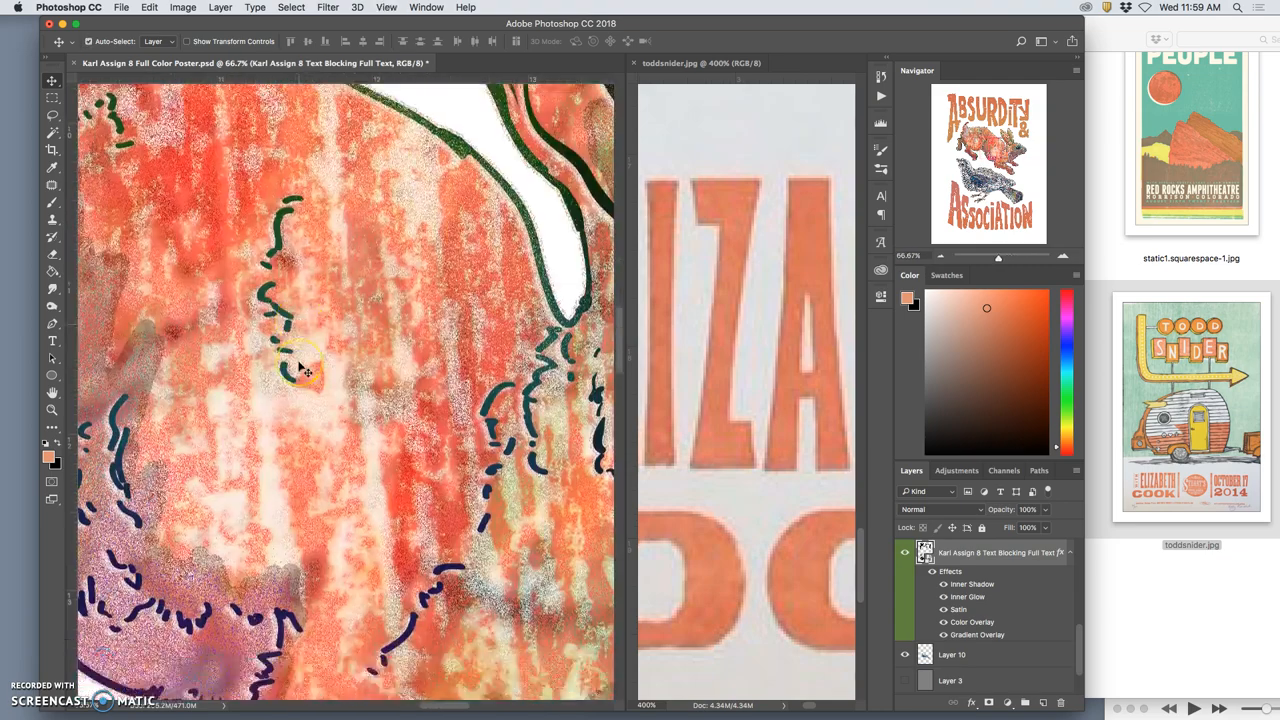
scroll(303, 370, "right", 5)
scroll(303, 370, "right", 3)
scroll(310, 370, "right", 5)
scroll(320, 370, "right", 3)
scroll(320, 370, "right", 3)
scroll(320, 370, "up", 3)
scroll(357, 343, "up", 1)
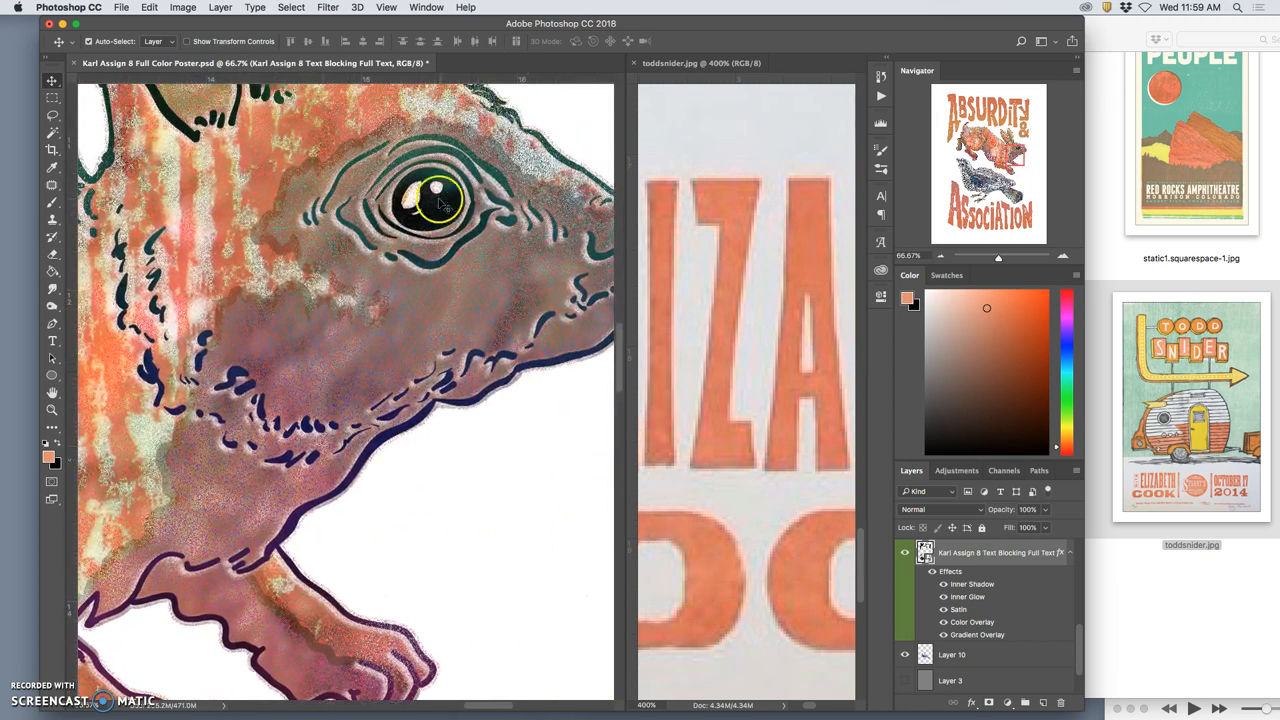
scroll(329, 400, "left", 3)
scroll(329, 405, "left", 3)
scroll(329, 410, "left", 3)
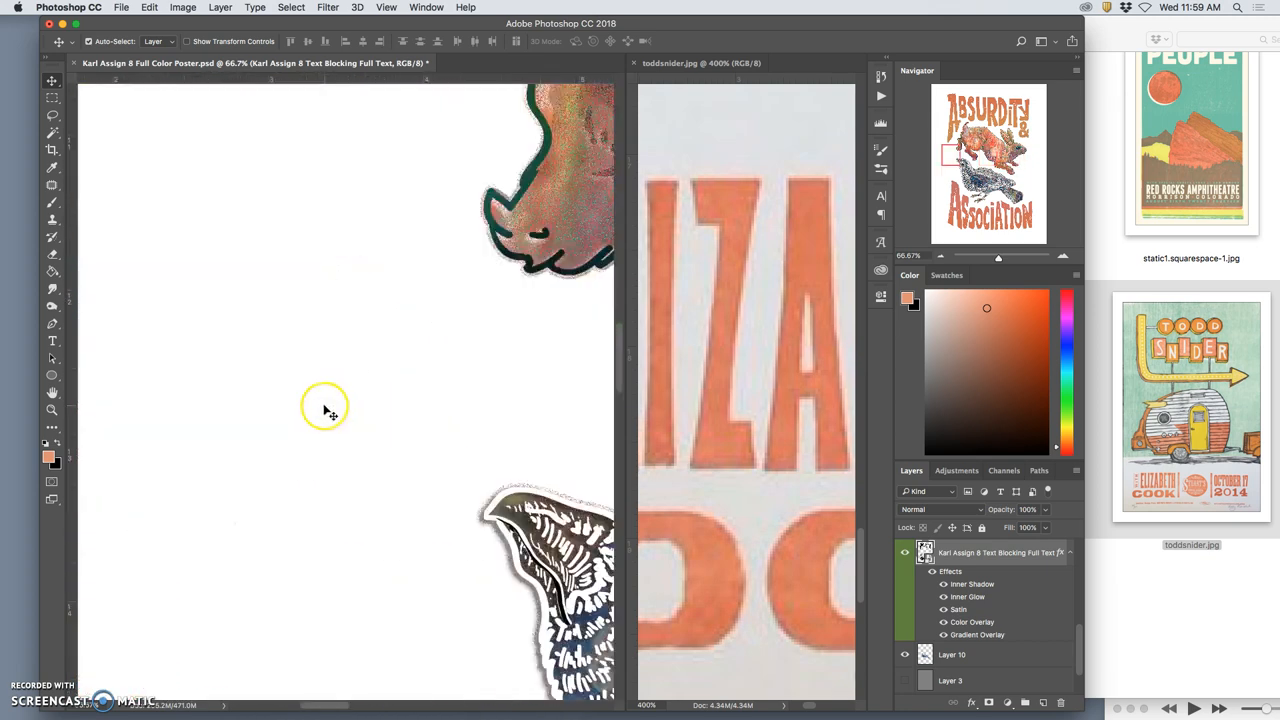
scroll(329, 410, "down", 3)
scroll(329, 410, "down", 3)
scroll(329, 410, "right", 3)
scroll(329, 412, "up", 3)
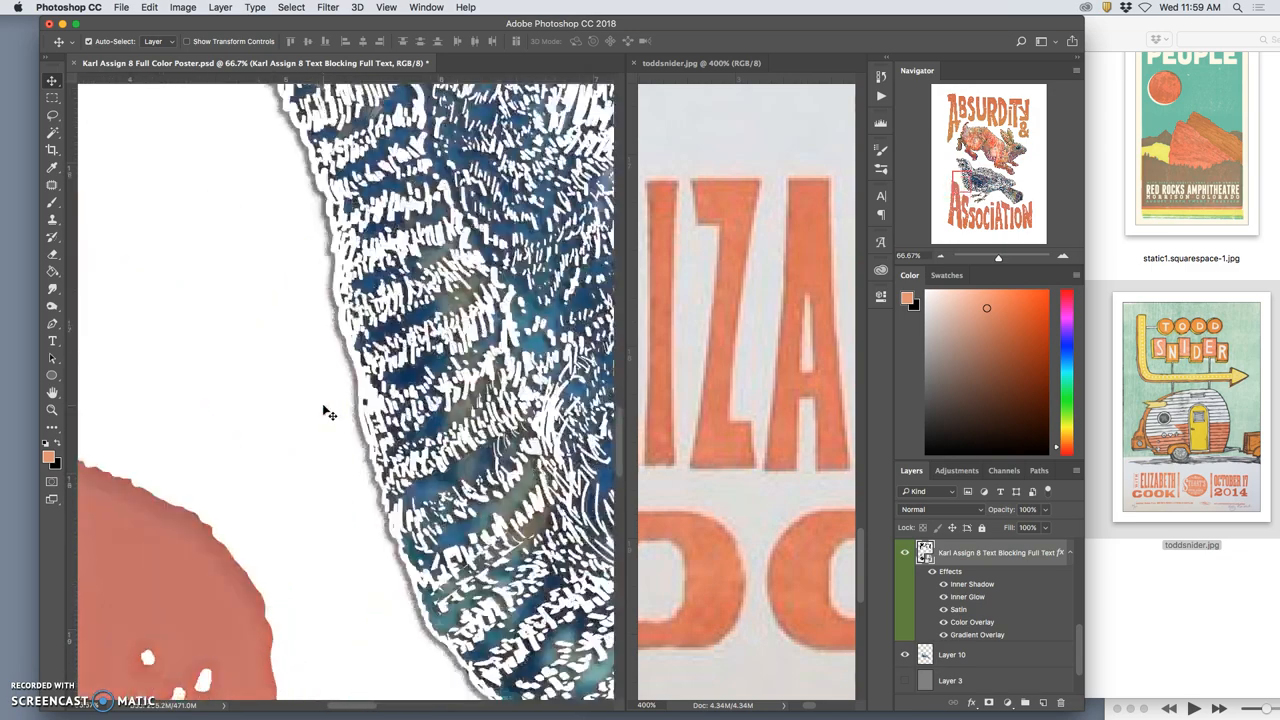
scroll(329, 412, "up", 3)
scroll(329, 412, "right", 3)
scroll(329, 412, "right", 3)
scroll(329, 412, "right", 3)
scroll(323, 410, "down", 3)
scroll(323, 410, "down", 5)
scroll(323, 409, "down", 3)
left_click(420, 360)
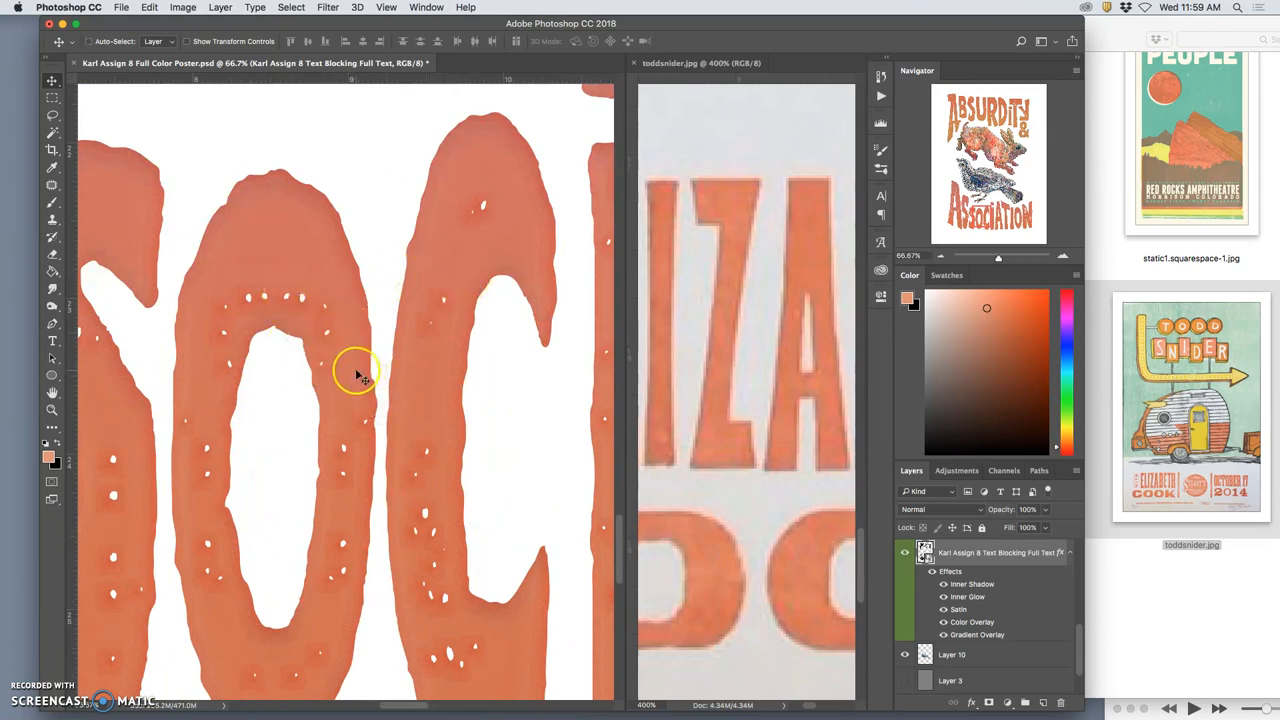
key("ctrl+minus")
key("ctrl+minus")
key("ctrl+minus")
key("ctrl+minus")
key("ctrl+minus")
key("ctrl+minus")
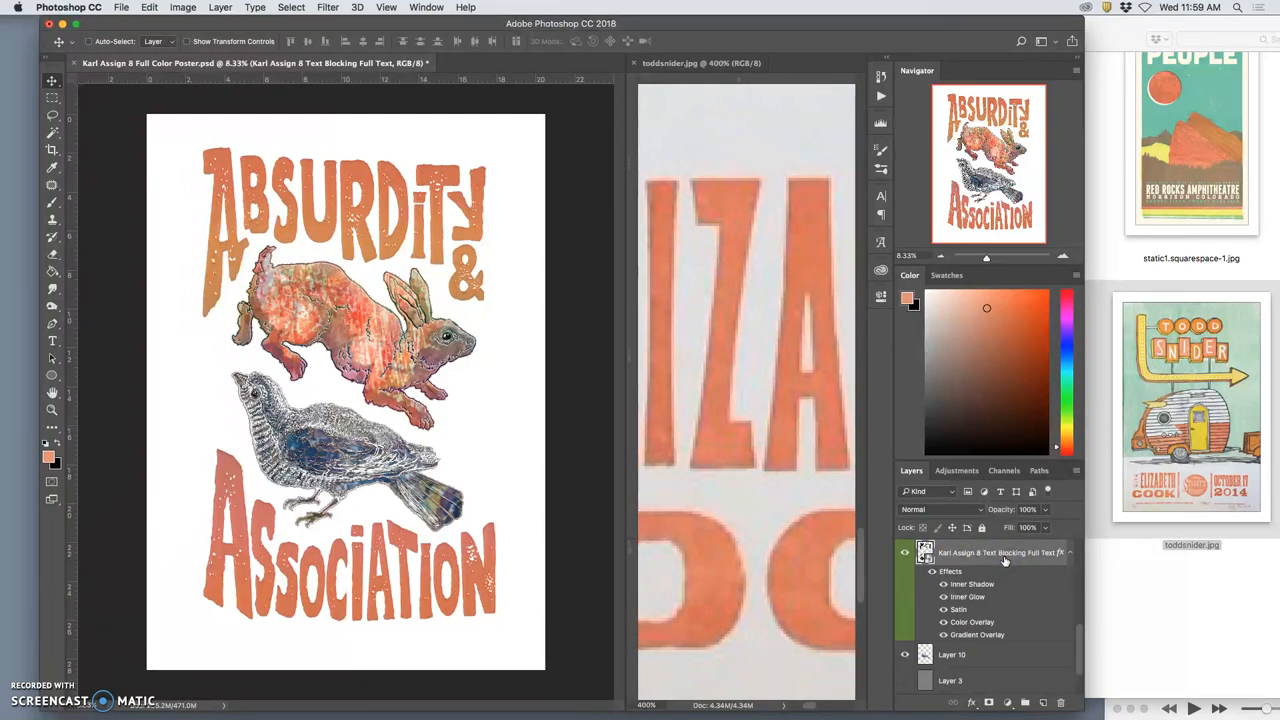
- Duplicate the title lettering layer and rasterize the copy's layer style into pixels
key("super+j")
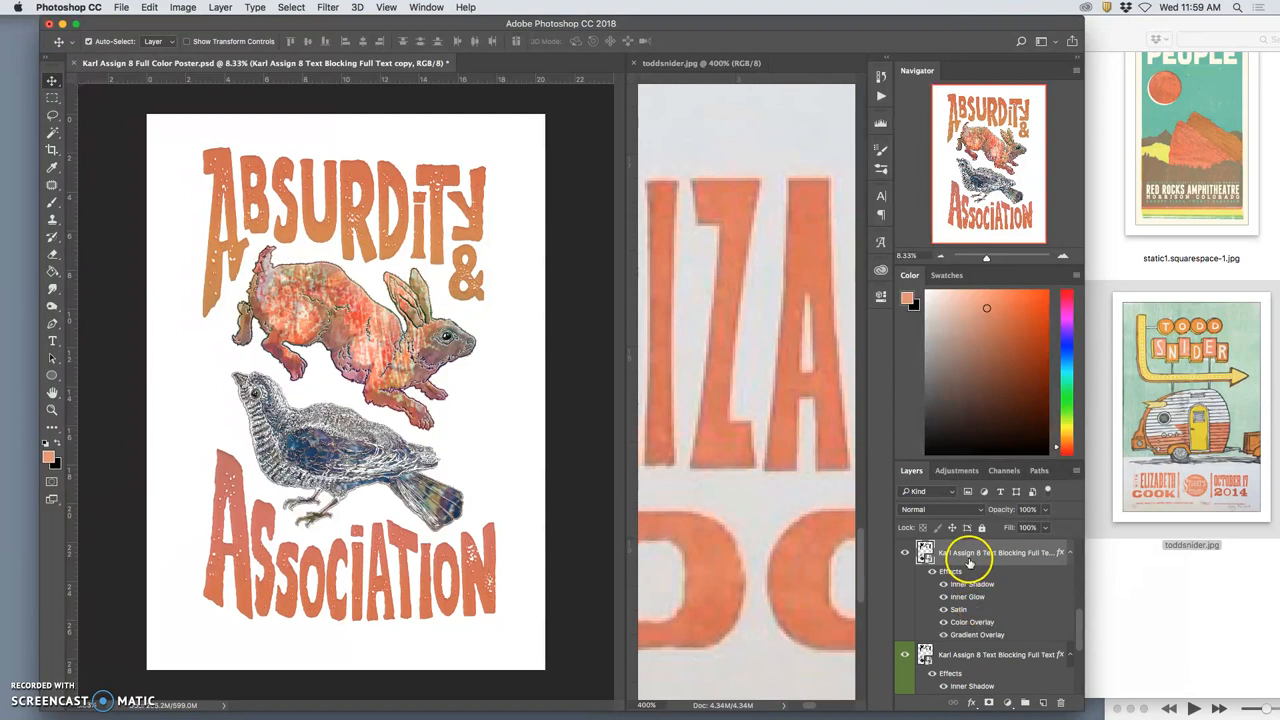
right_click(969, 561)
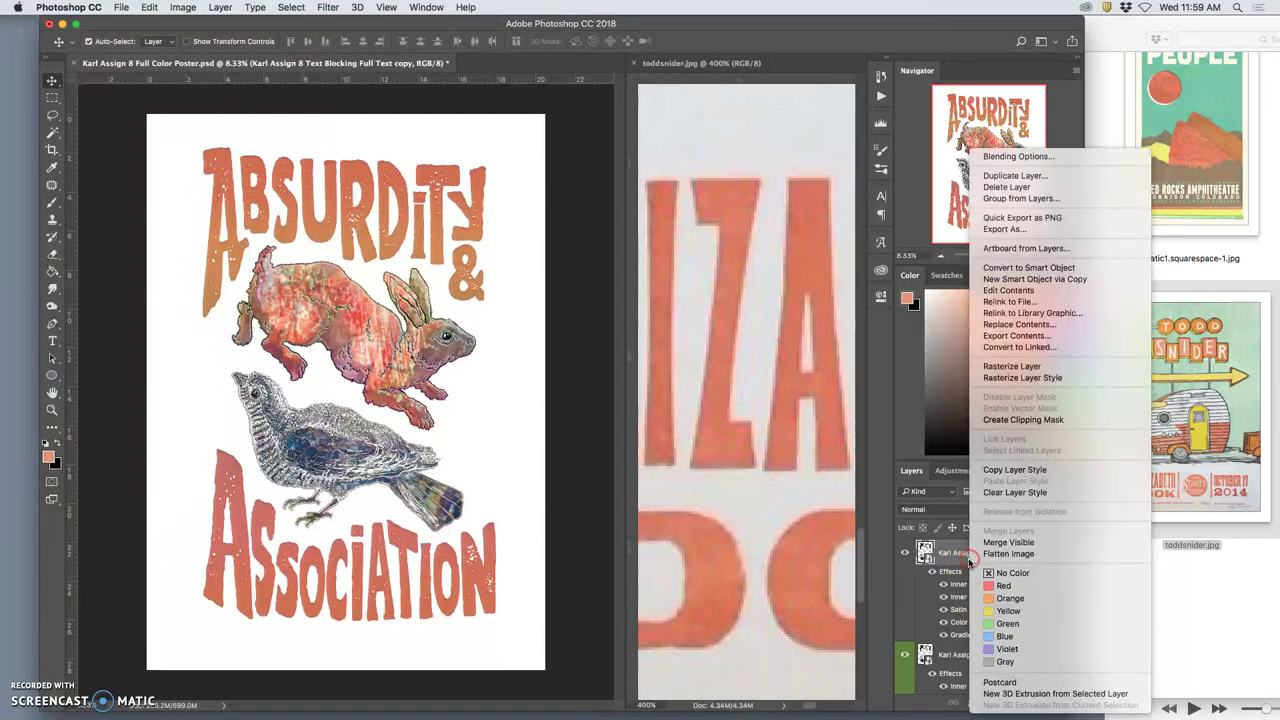
left_click(1012, 378)
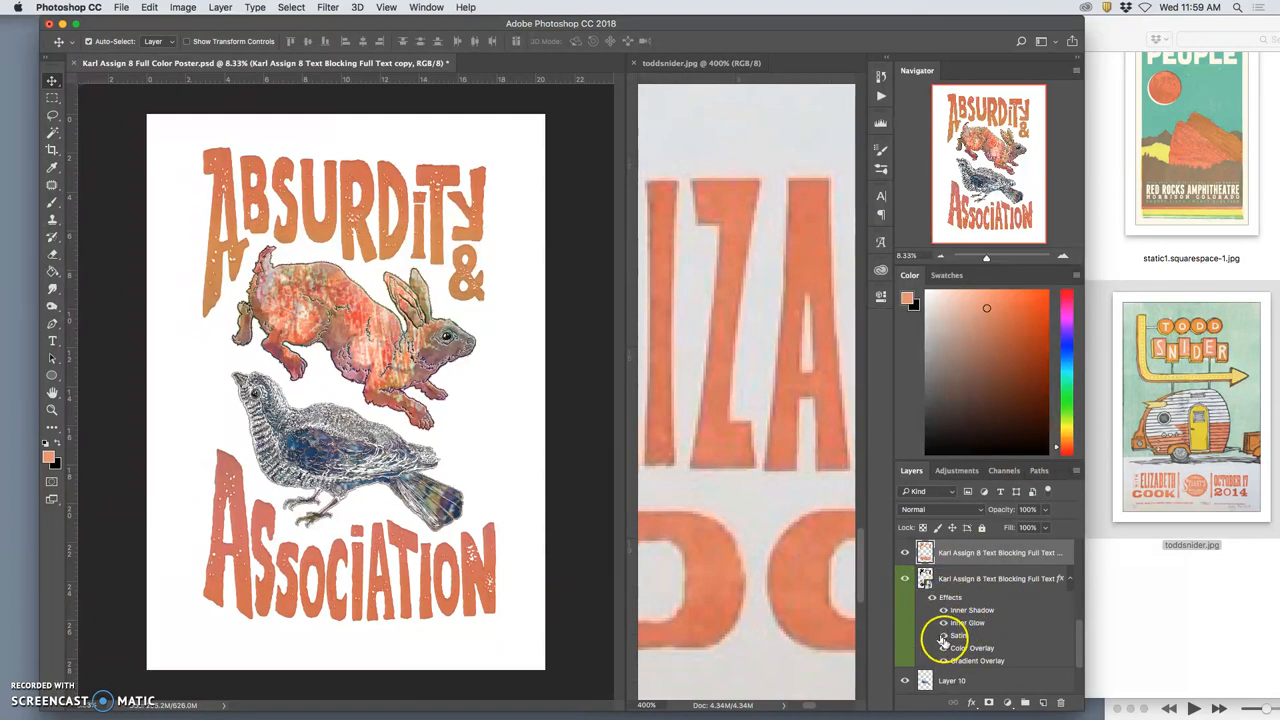
- Set the flattened lettering copy's blend mode to Dissolve at 57% opacity
left_click(905, 579)
left_click(905, 579)
key("super+equal")
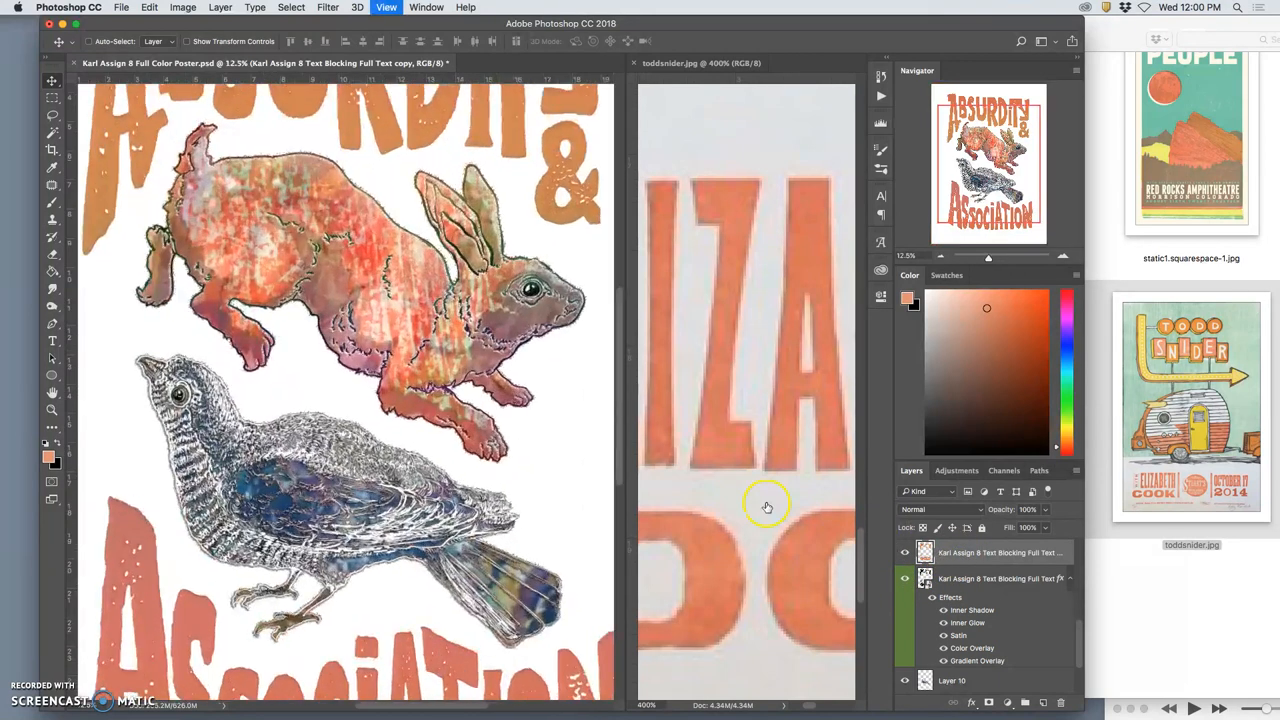
key("super+equal")
key("super+equal")
key("super+equal")
scroll(467, 362, "up", 5)
scroll(467, 362, "up", 5)
scroll(467, 362, "up", 3)
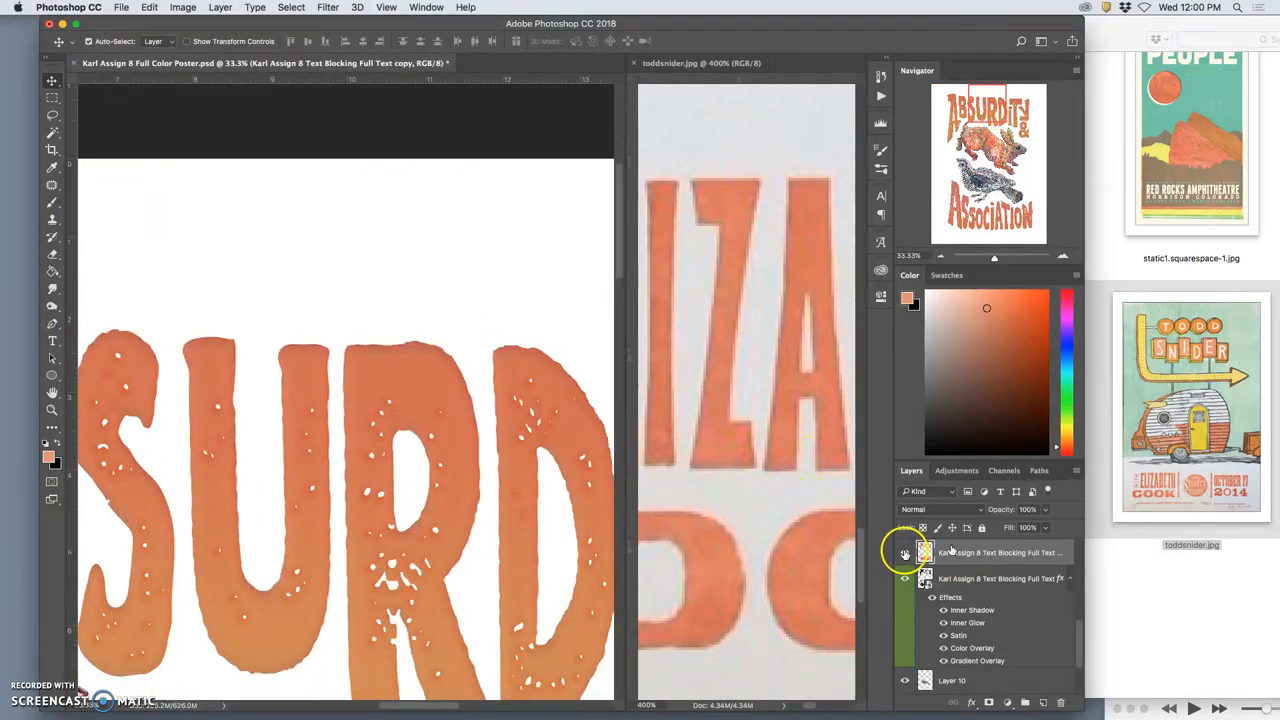
left_click(948, 511)
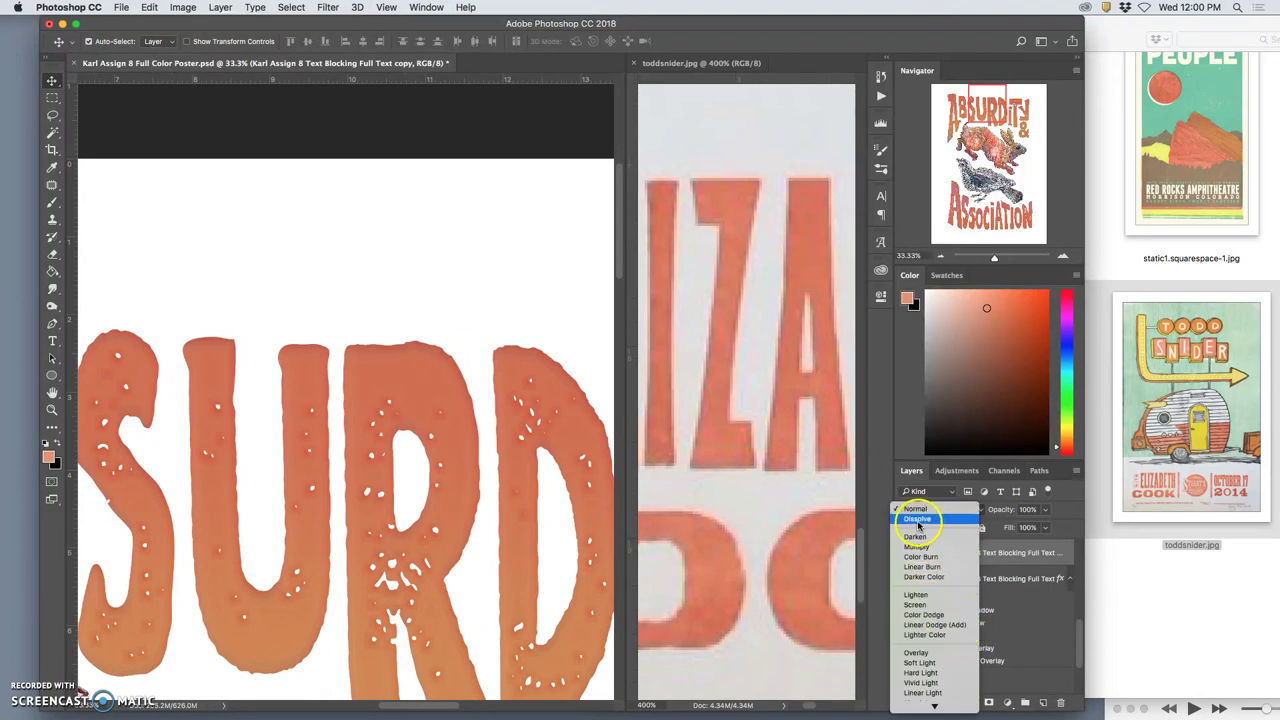
left_click(918, 520)
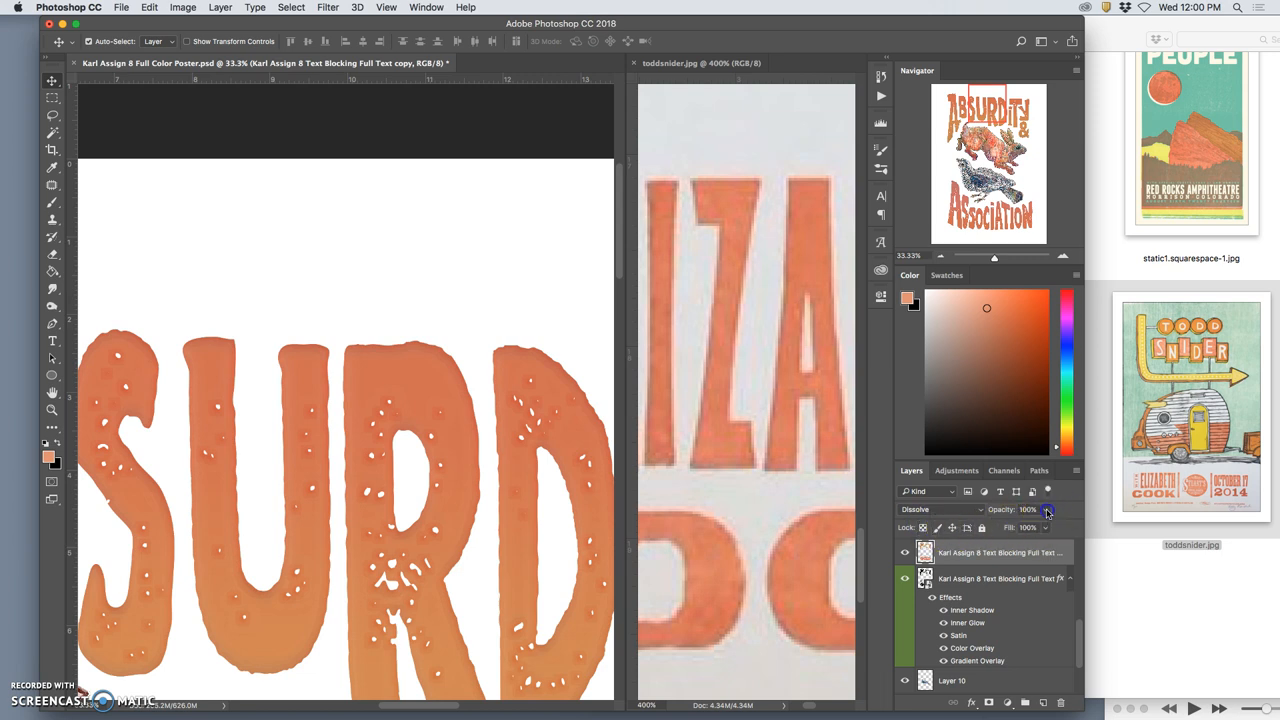
left_click(1045, 509)
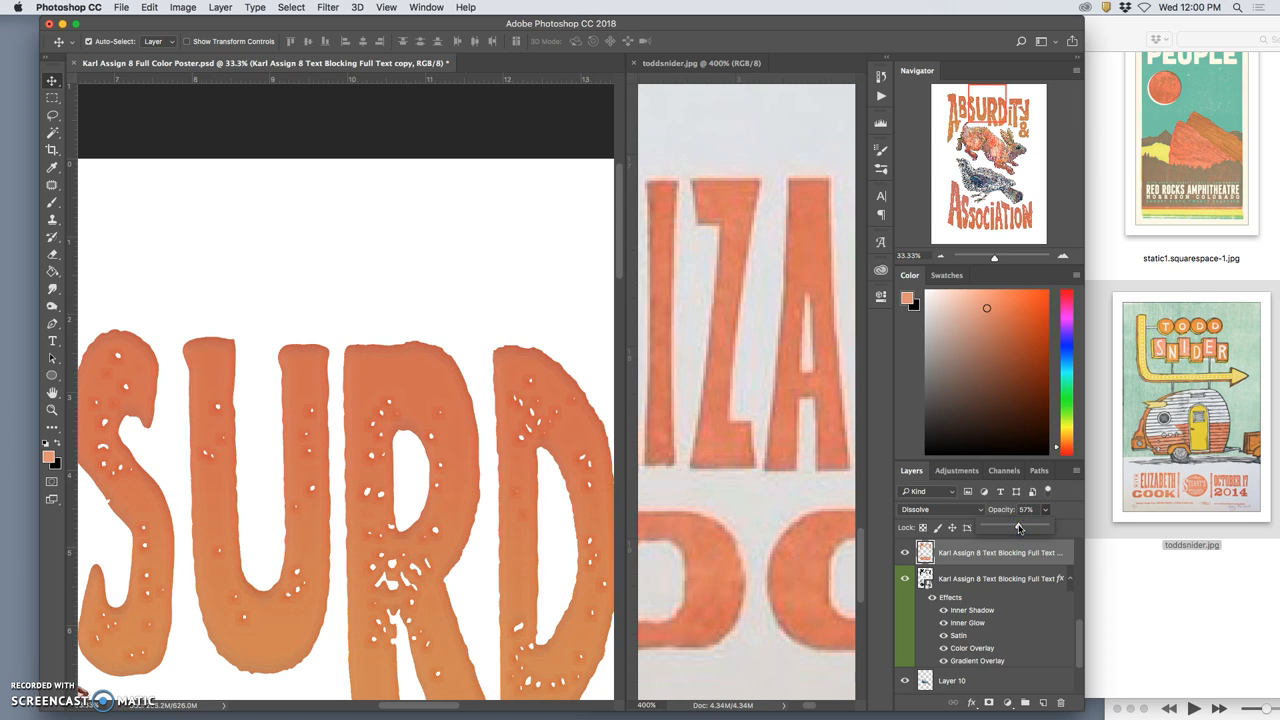
- Inspect the speckled copy by hiding and showing it and the original lettering layer
key("super+plus")
key("super+plus")
key("super+plus")
left_click(904, 581)
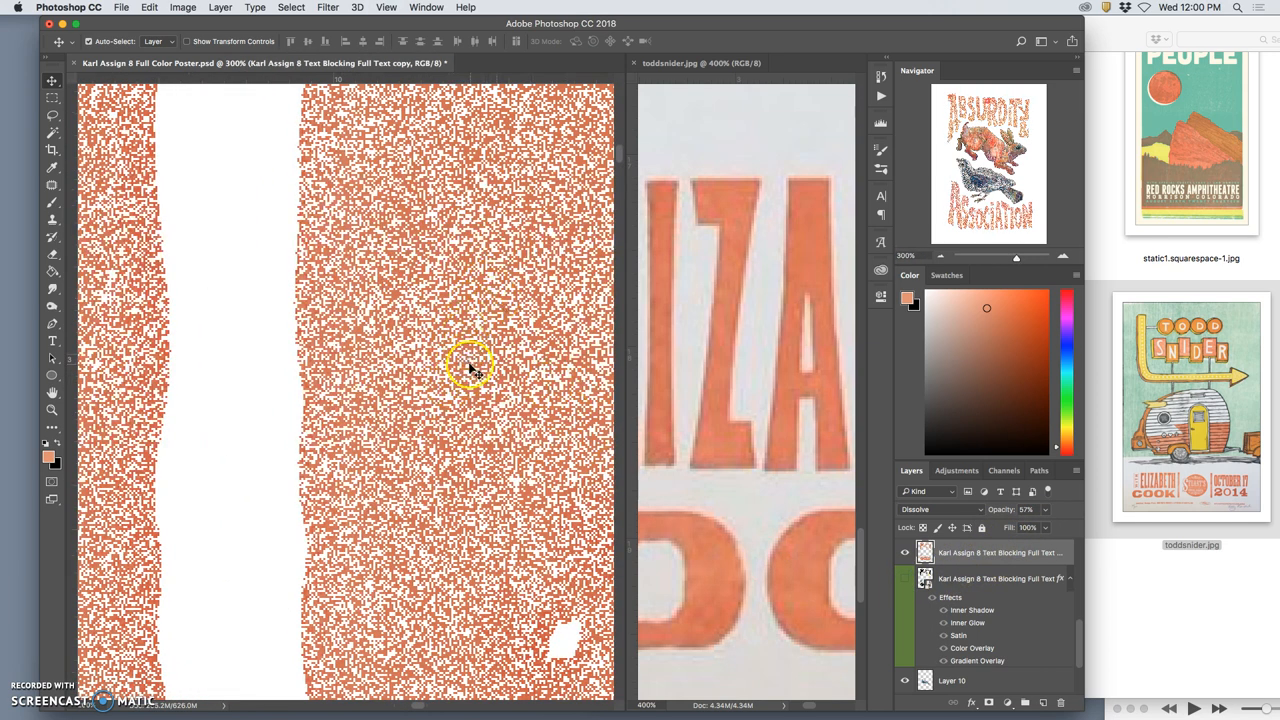
left_click(905, 580)
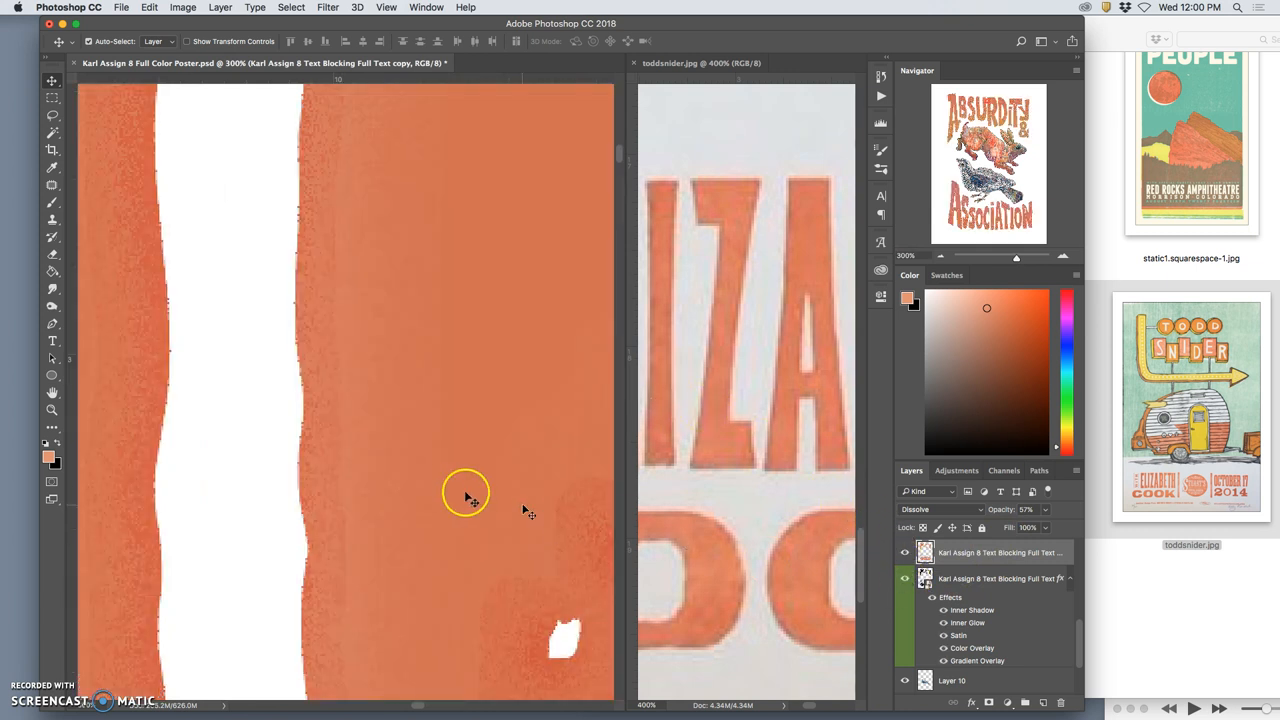
left_click(904, 553)
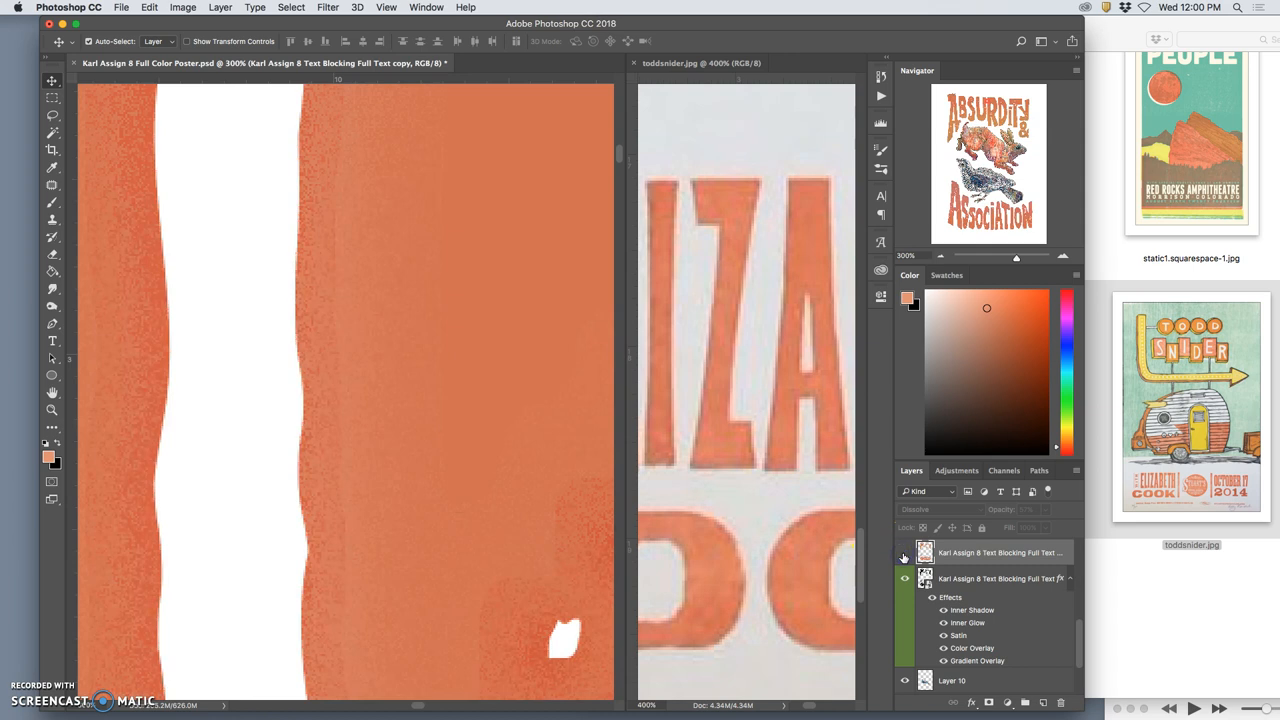
left_click(904, 553)
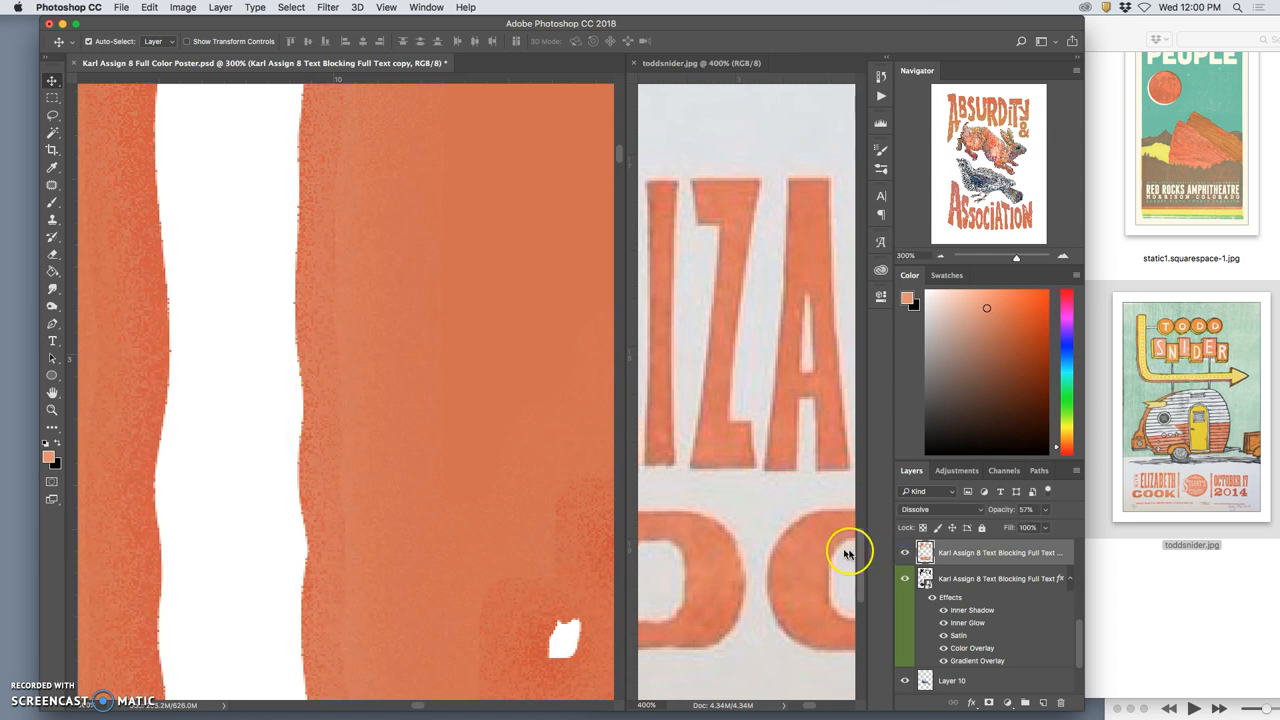
- Add a Gradient Overlay to the lettering copy using the Violet, Orange preset
double_click(1000, 562)
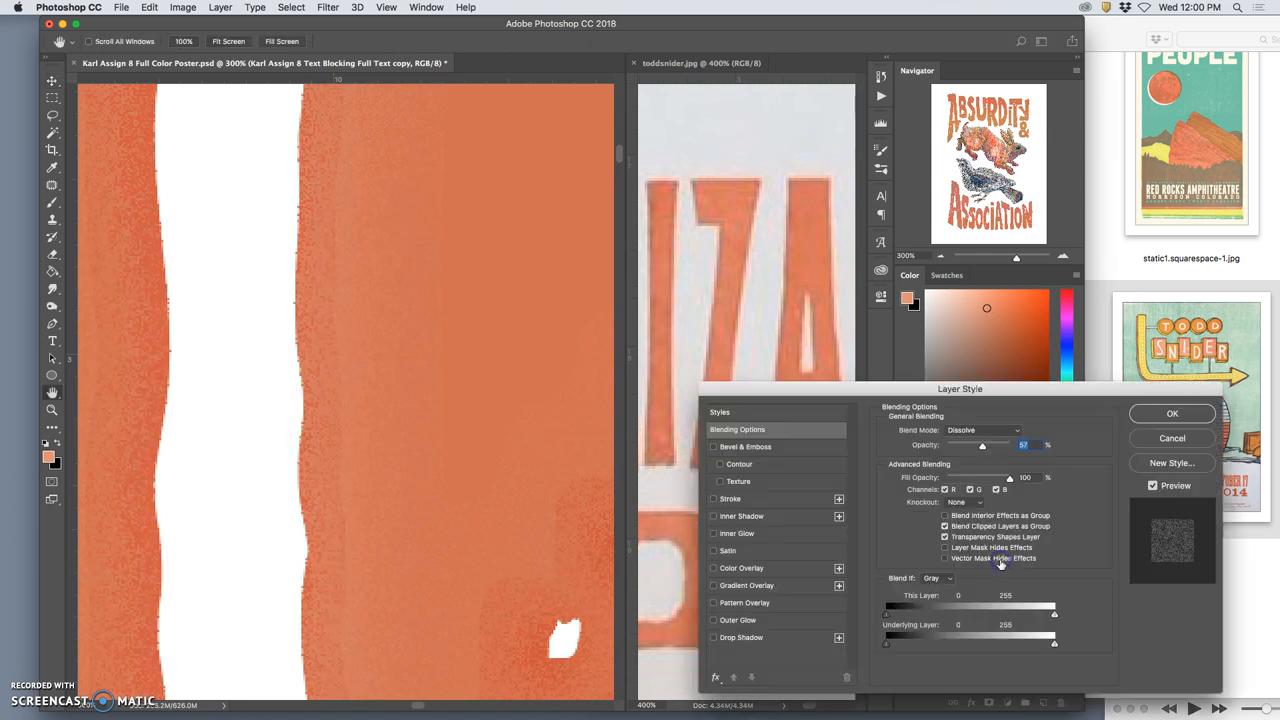
left_click(713, 587)
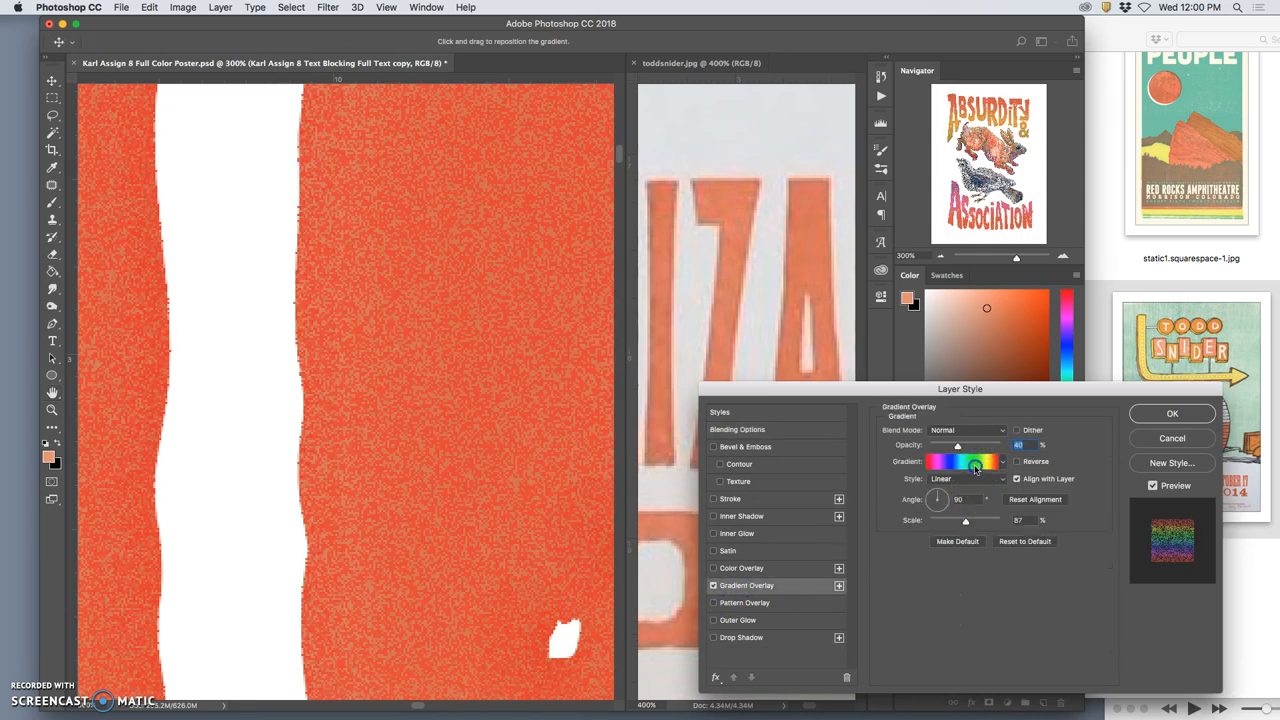
left_click(966, 461)
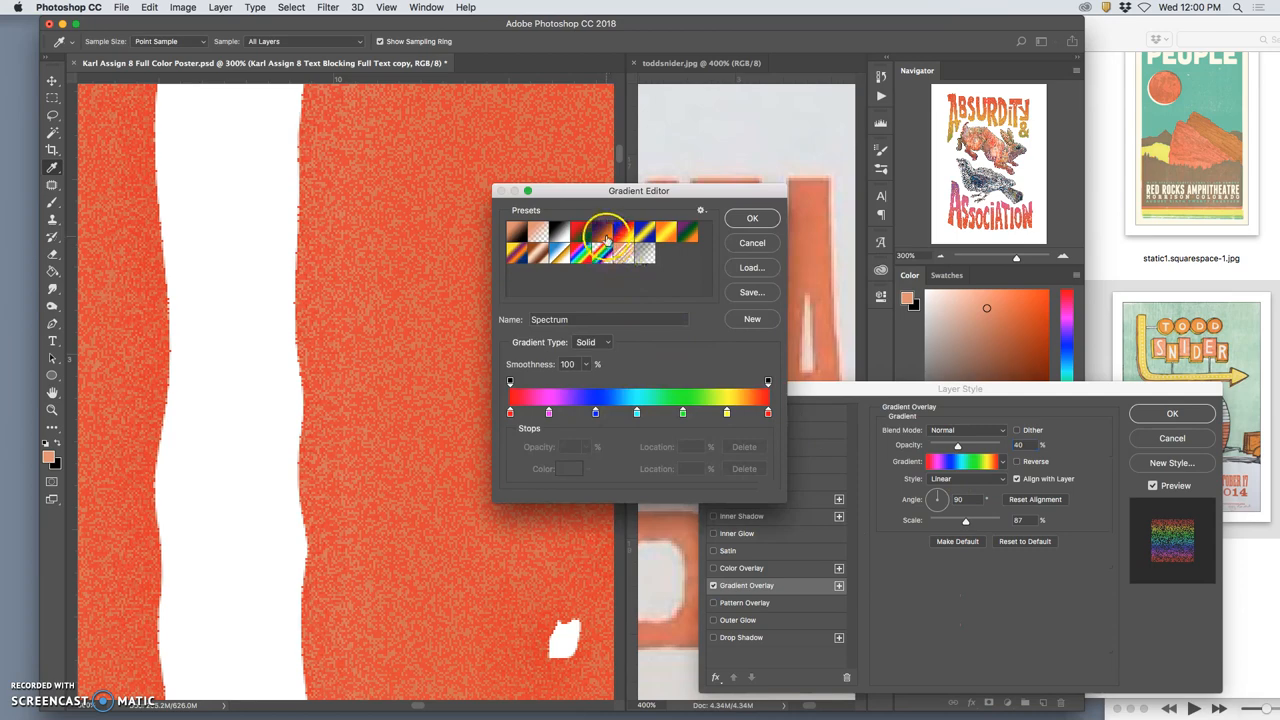
left_click(601, 232)
left_click(749, 218)
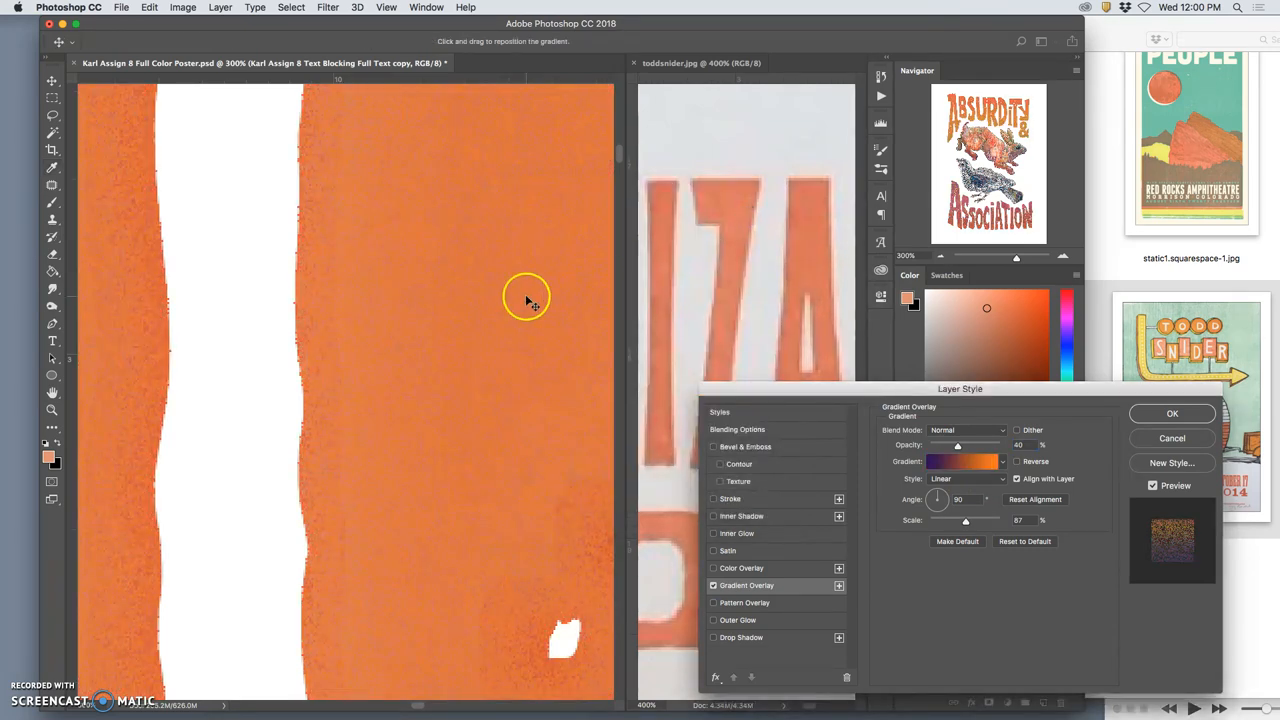
scroll(523, 306, "down", 3)
scroll(520, 310, "down", 1)
scroll(521, 310, "down", 1)
scroll(521, 310, "down", 1)
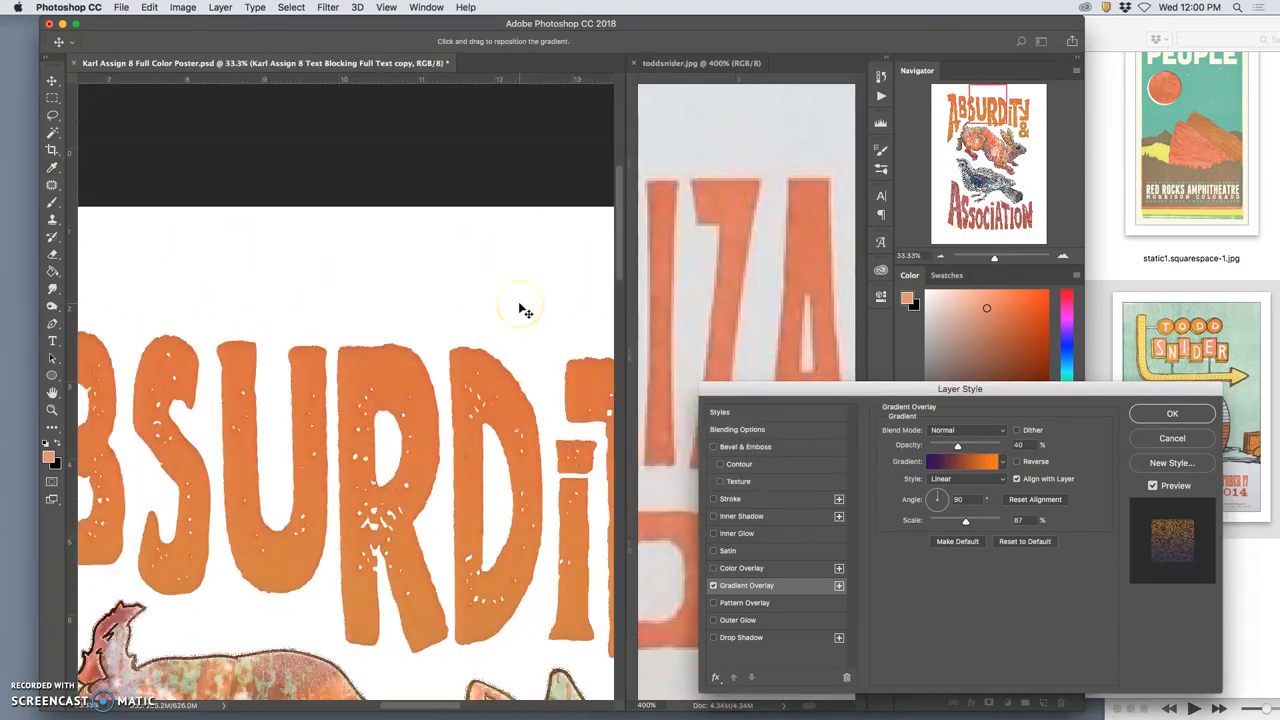
scroll(521, 310, "down", 2)
scroll(521, 310, "down", 1)
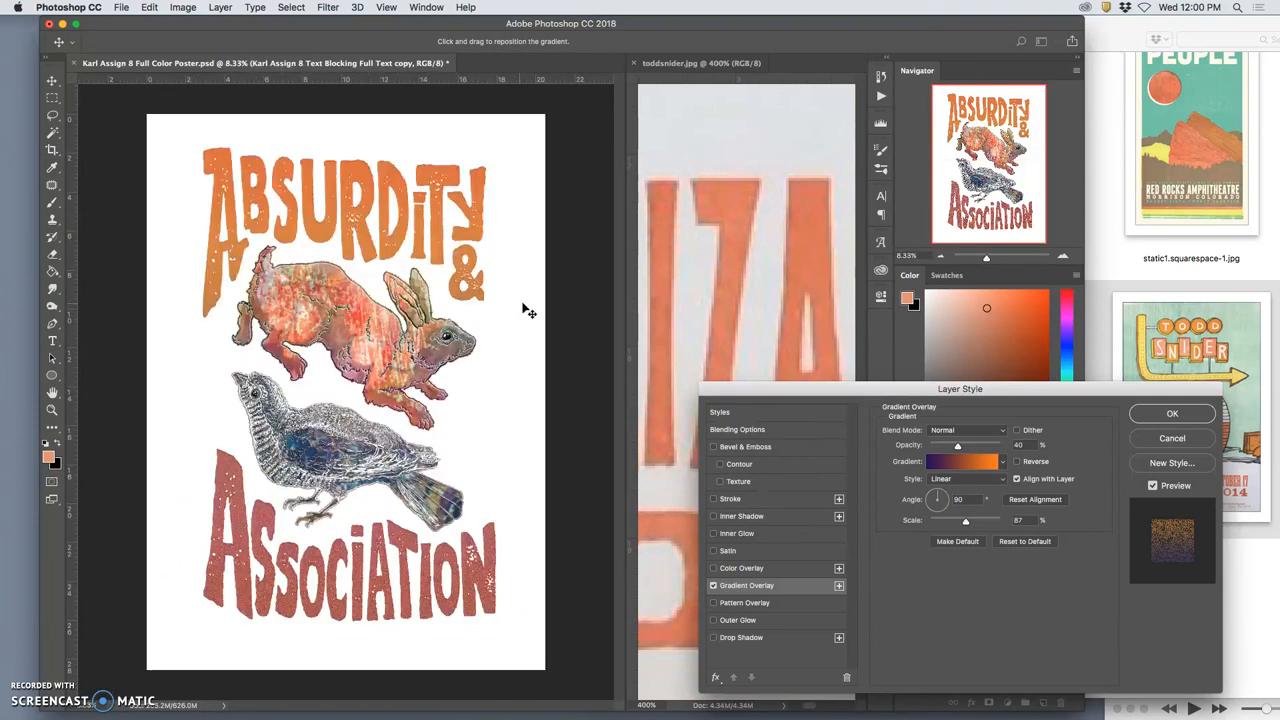
- Try the Black, White preset, then switch to the Foreground to Background gradient
left_click(966, 463)
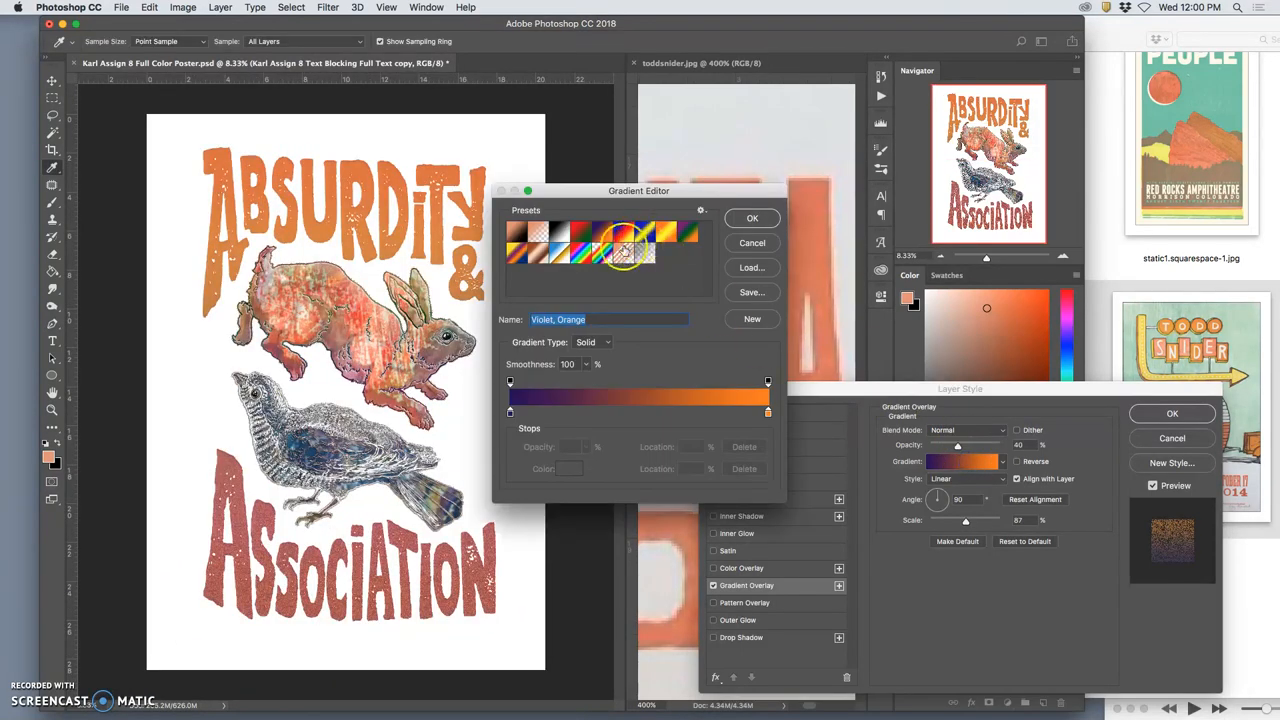
left_click(560, 234)
left_click(757, 222)
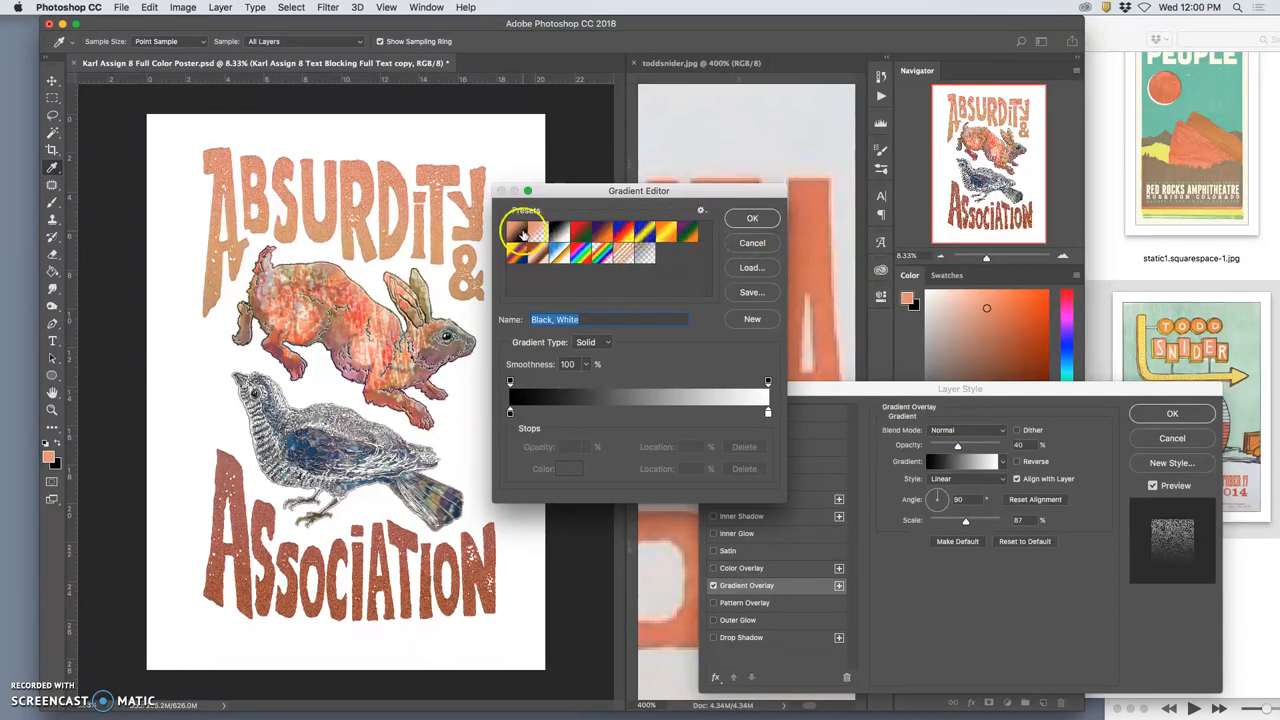
left_click(518, 233)
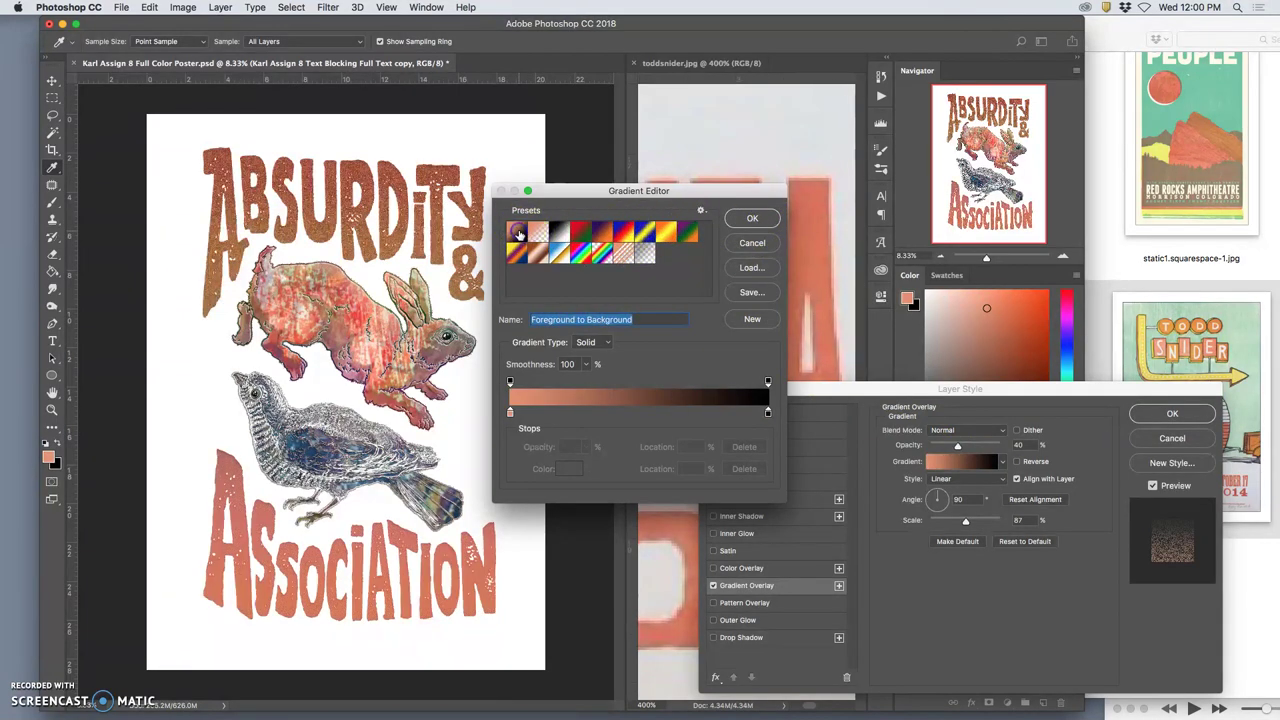
- Reverse the gradient and add two colour stops near its middle in the Gradient Editor
left_click(752, 218)
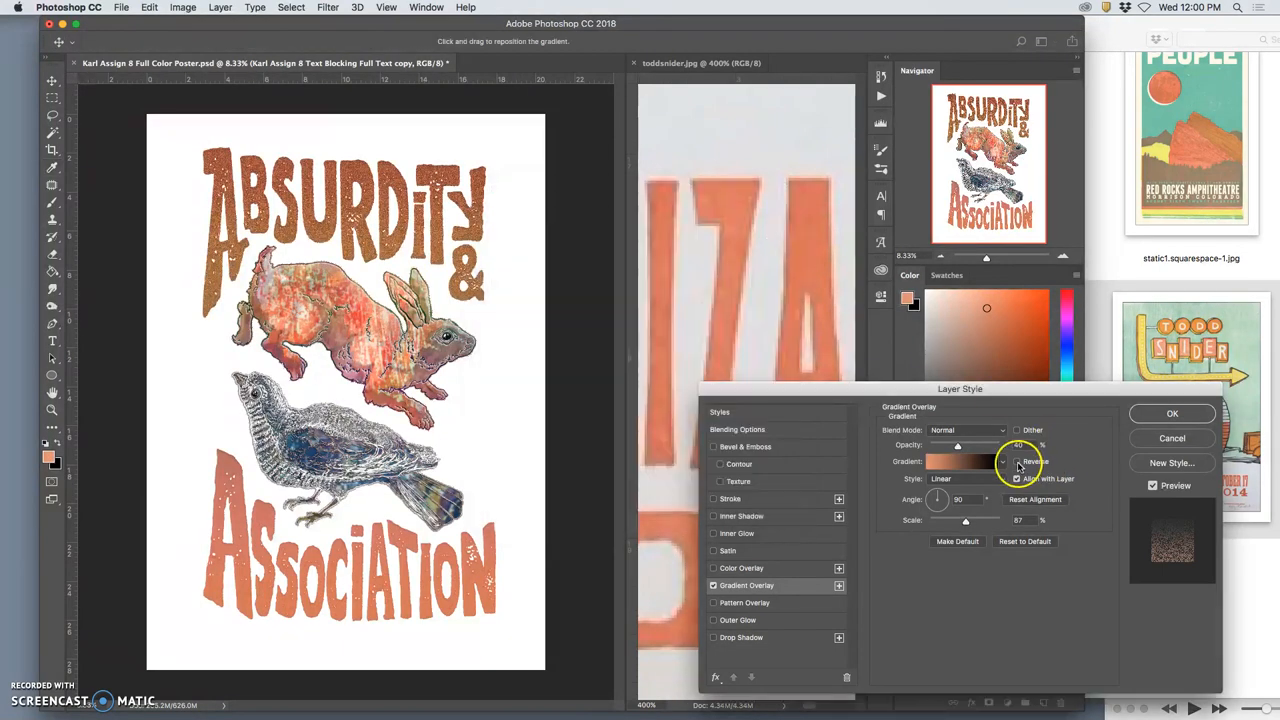
left_click(1017, 462)
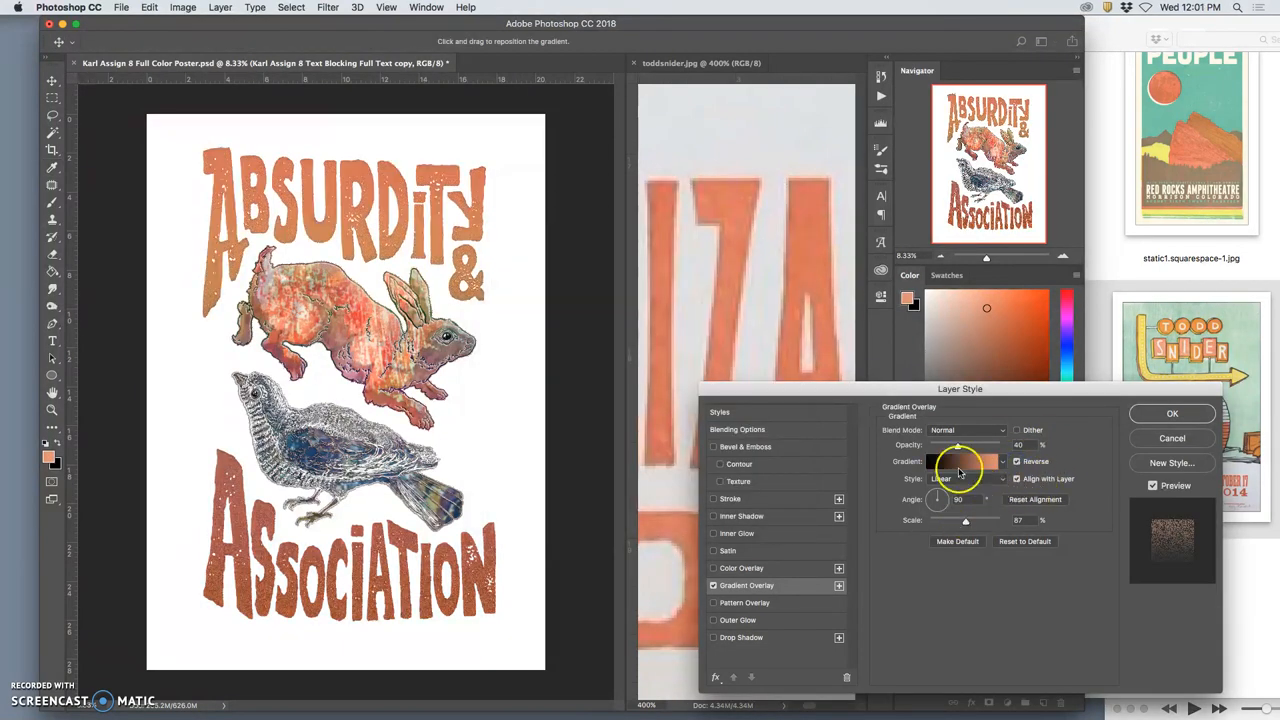
left_click(960, 461)
left_click(642, 412)
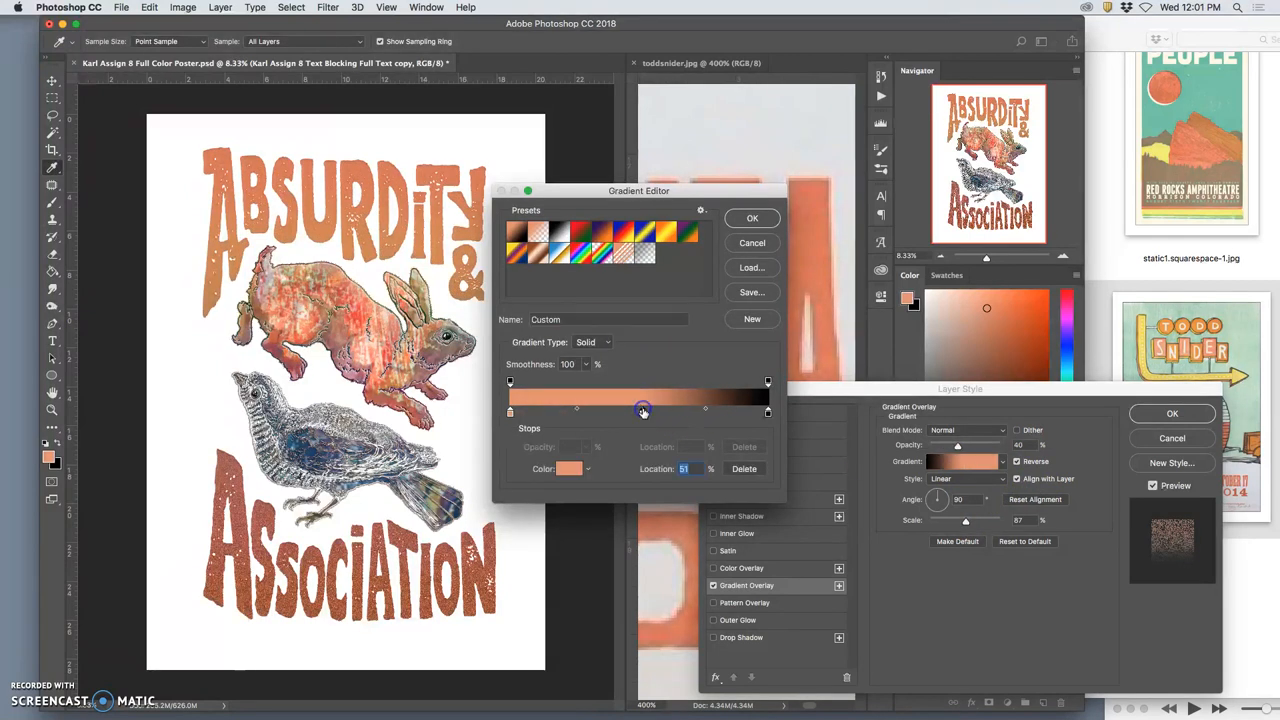
mouse_move(769, 413)
left_mouse_down()
mouse_move(613, 413)
mouse_move(766, 413)
mouse_move(743, 413)
left_mouse_up()
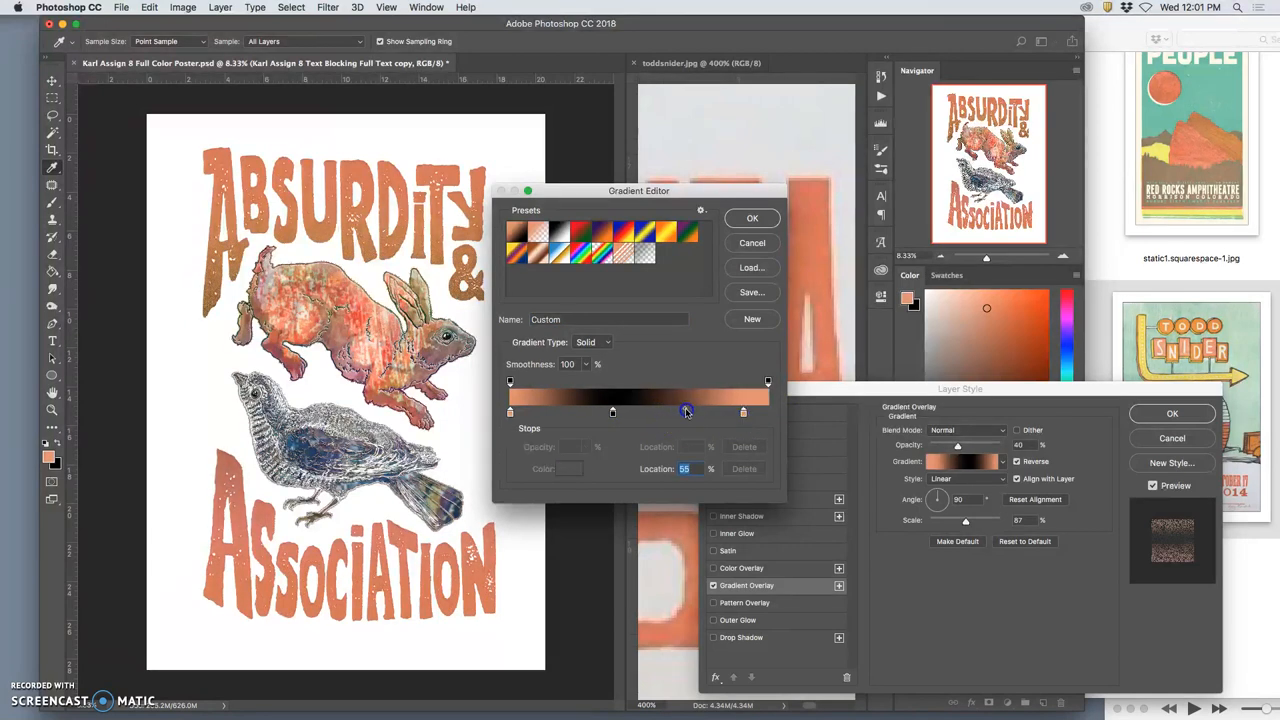
left_click(677, 412)
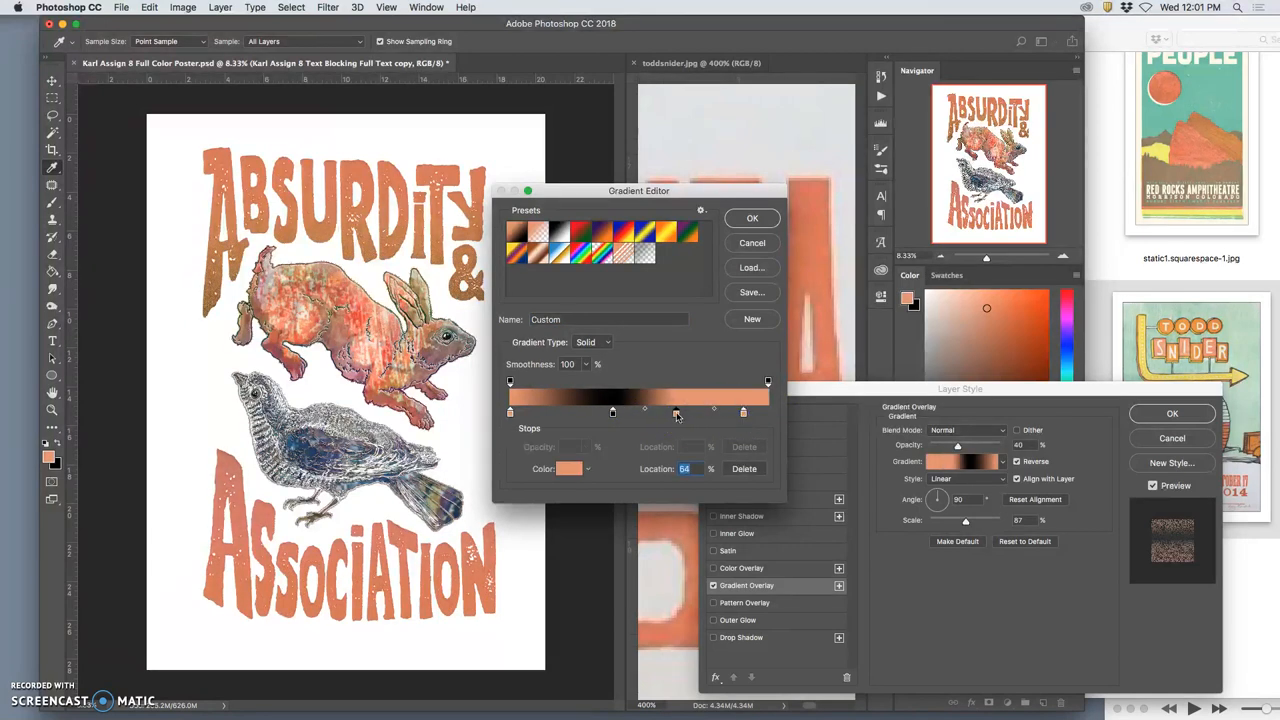
- Recolour the new stop to a muted greyish tone in the Color Picker
double_click(677, 413)
mouse_move(445, 207)
left_mouse_down()
mouse_move(340, 186)
mouse_move(393, 161)
left_mouse_up()
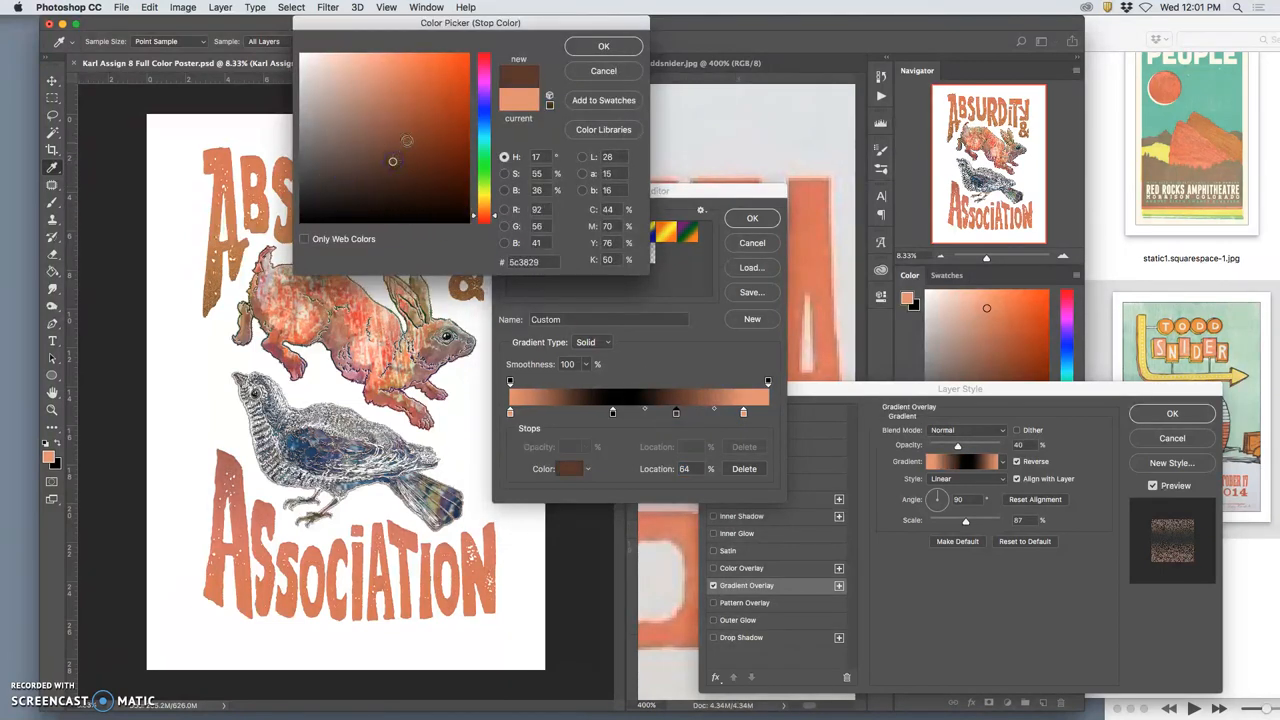
left_click(400, 126)
left_click(483, 199)
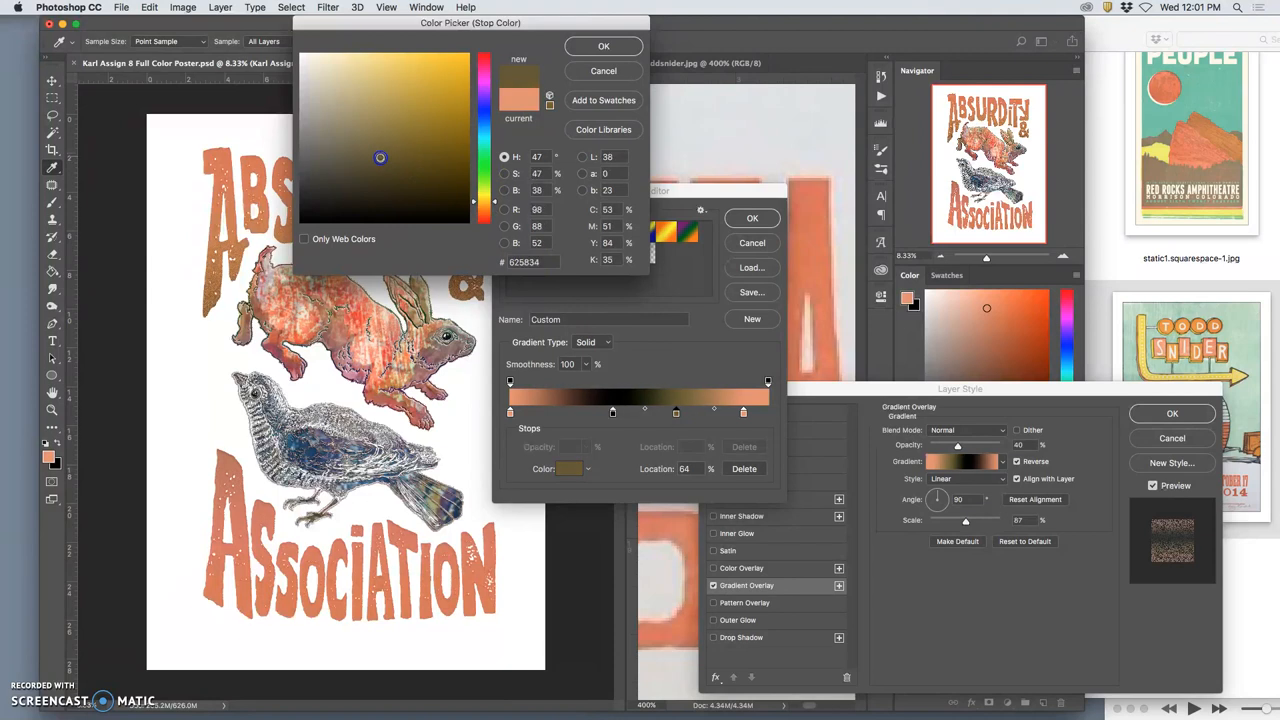
left_click_drag(364, 161, 356, 165)
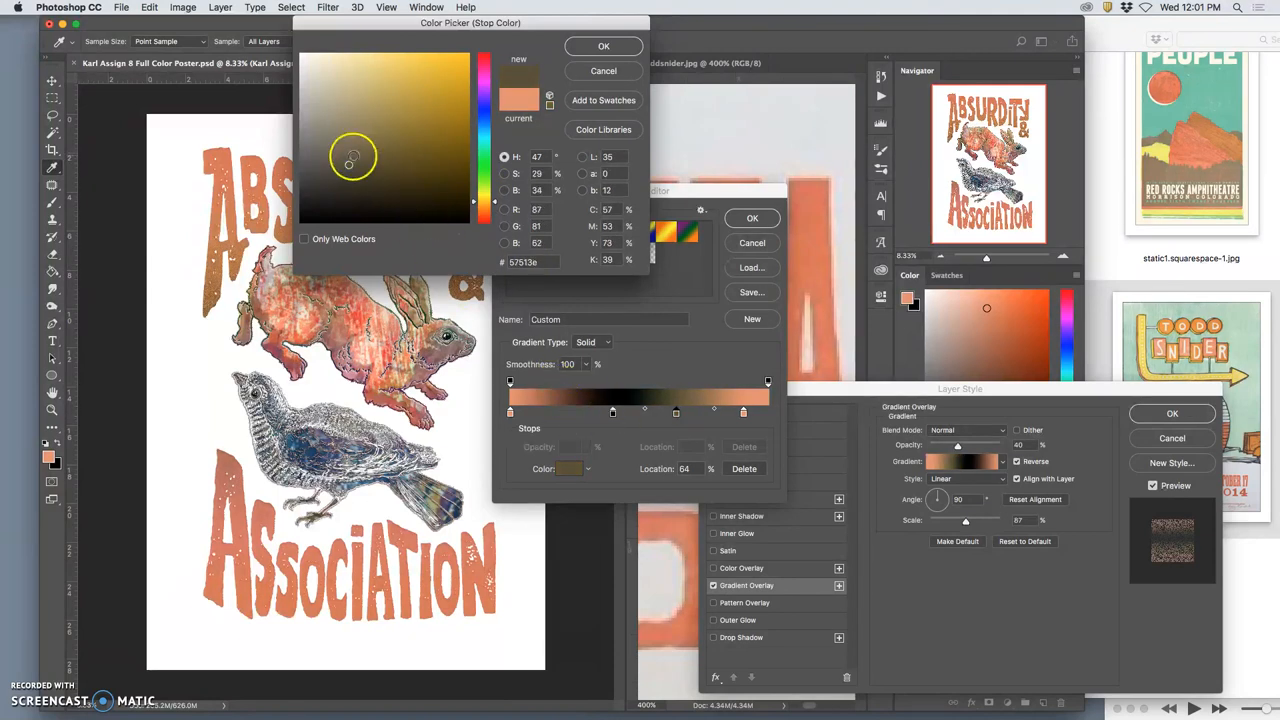
left_click(320, 145)
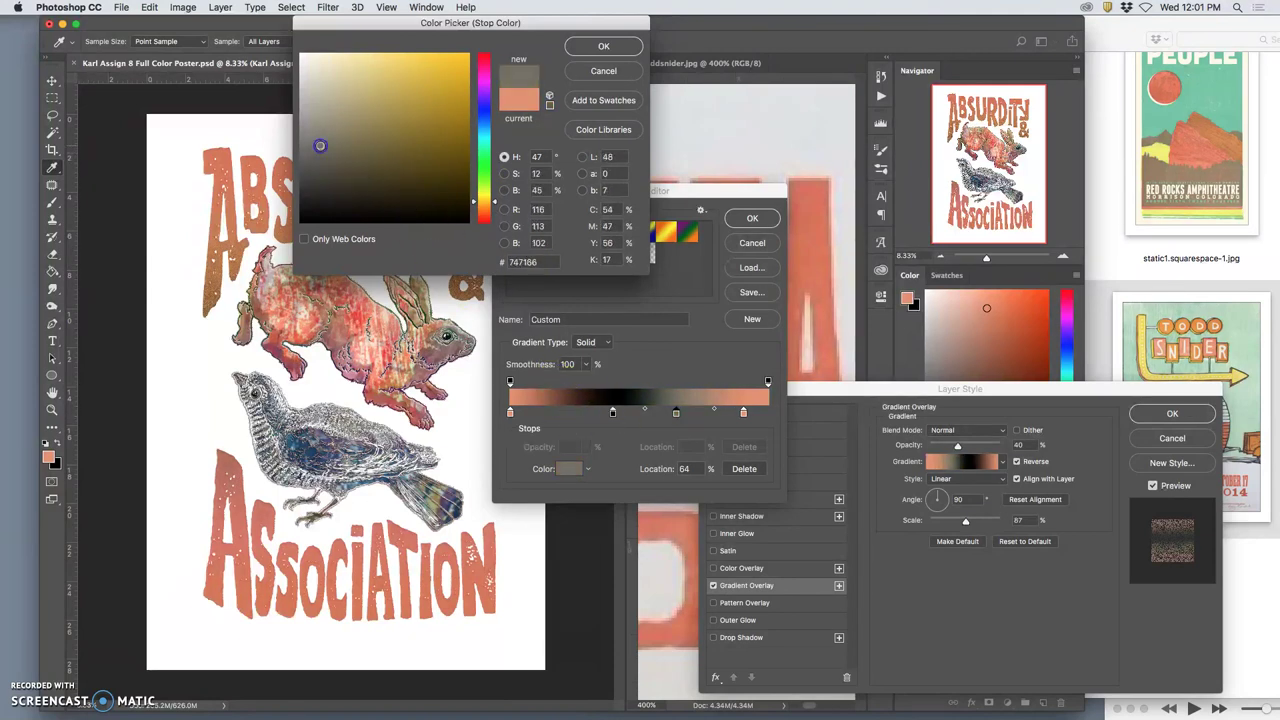
left_click(603, 46)
- Move the black stop to about 31%, turn it dusty pink (c88181) and accept the gradient
left_click_drag(613, 416, 510, 416)
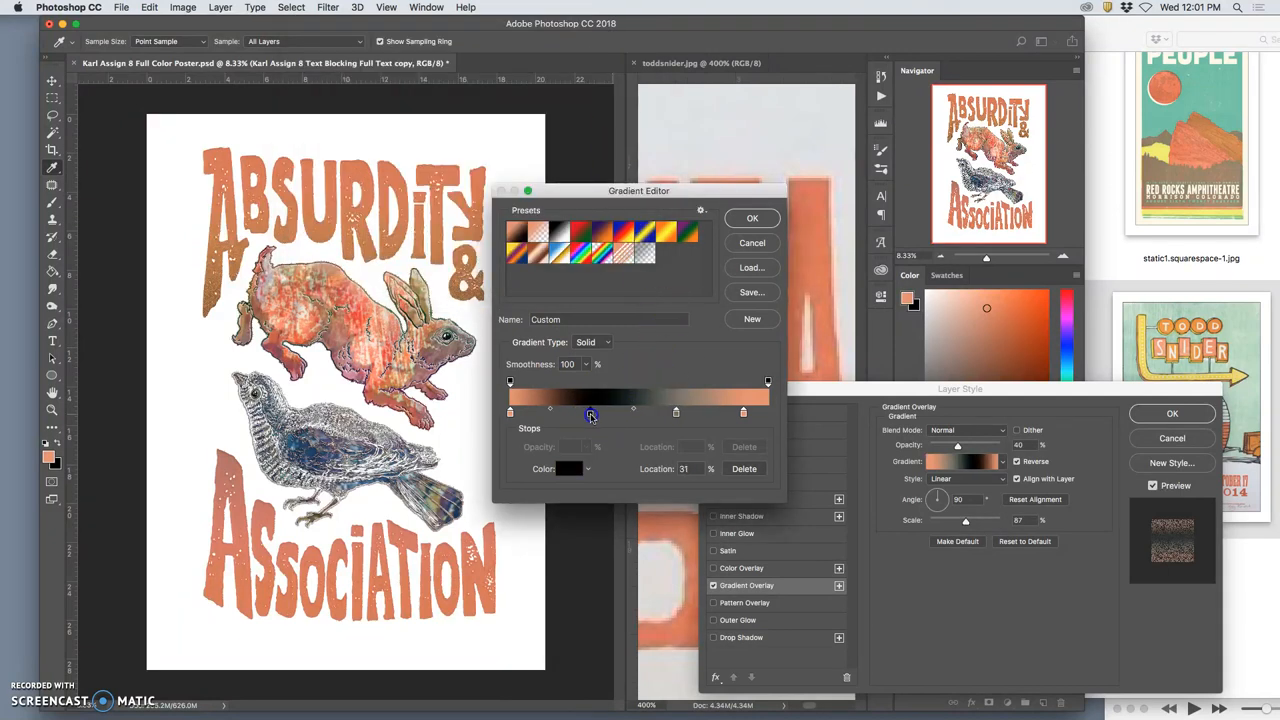
left_click(605, 420)
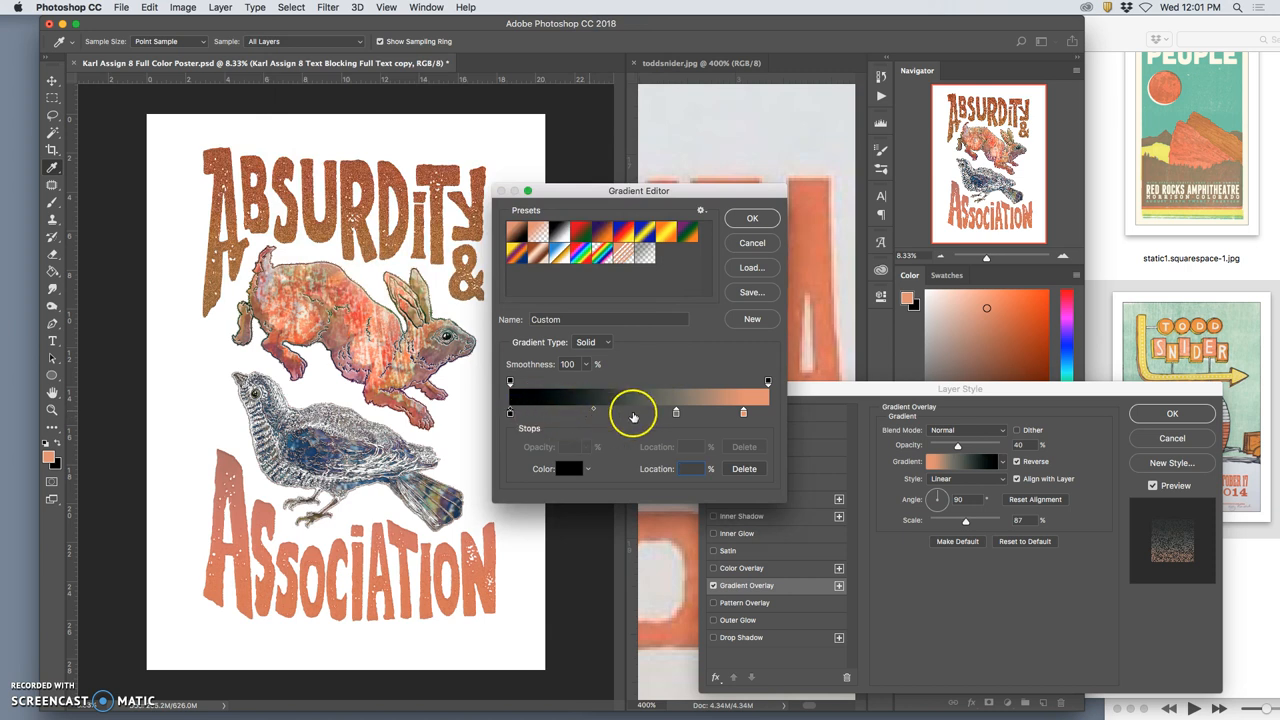
left_click_drag(510, 413, 590, 413)
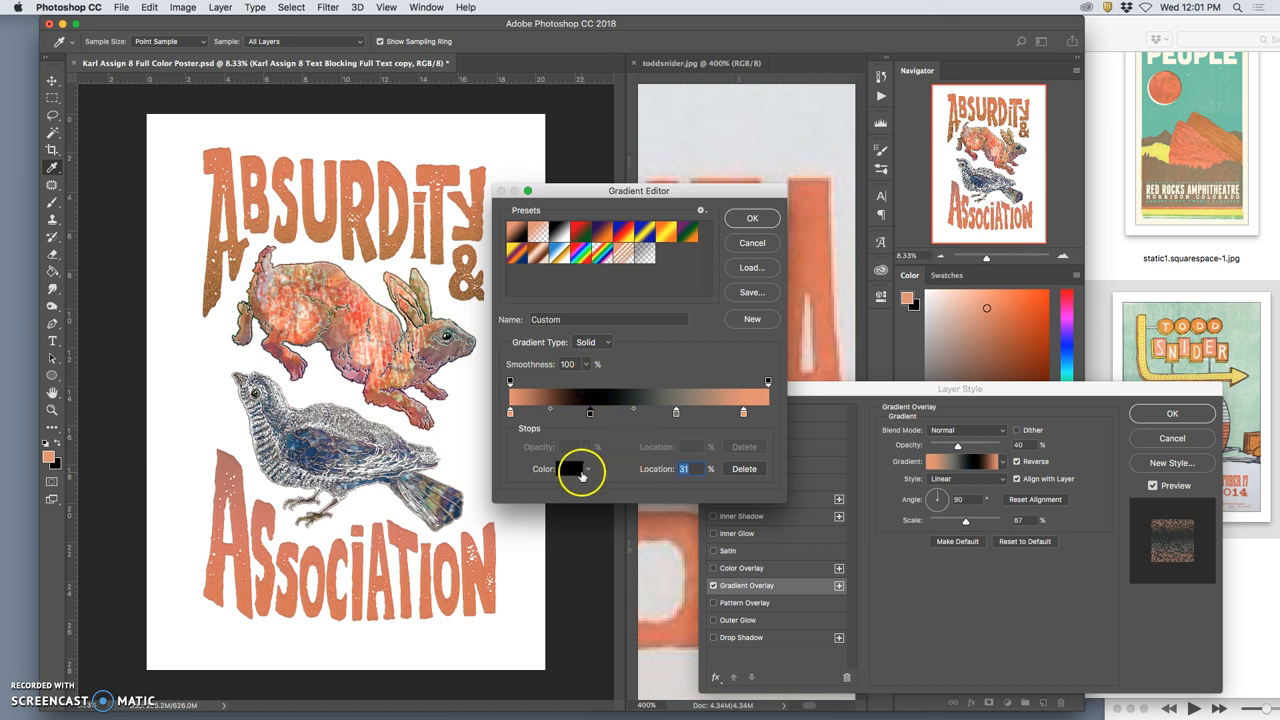
left_click(572, 468)
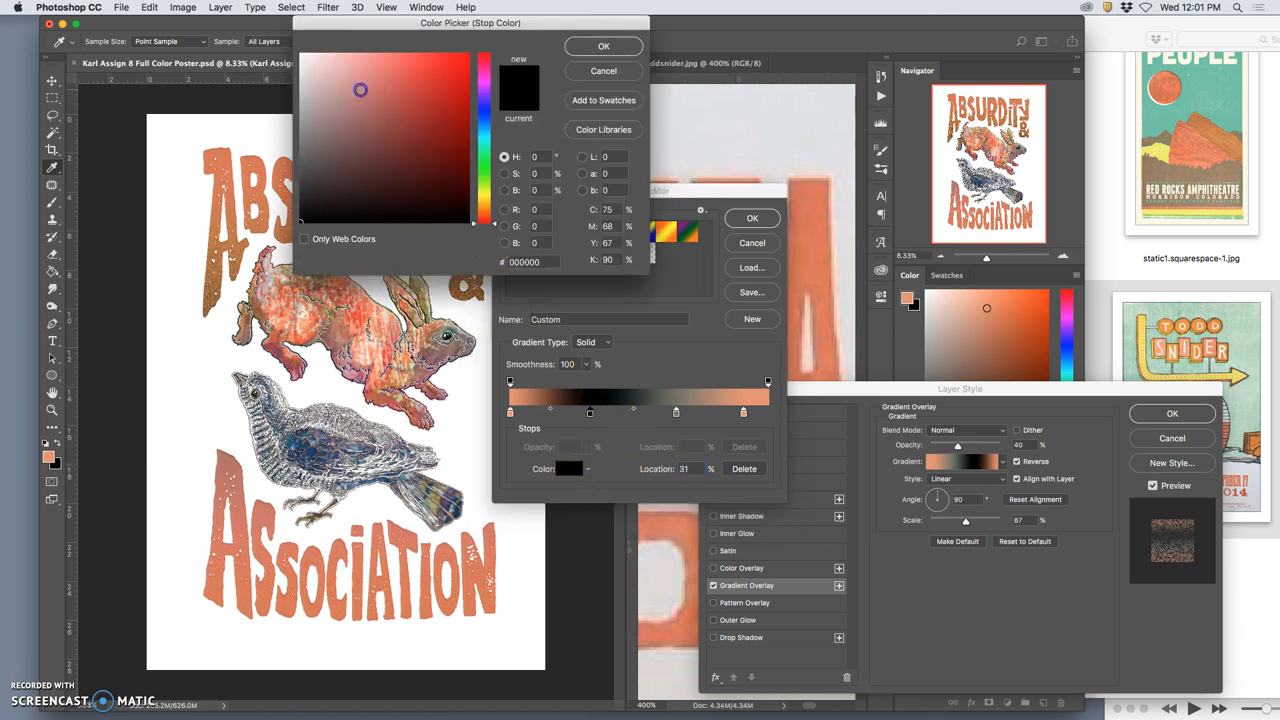
left_click(360, 90)
left_click(572, 47)
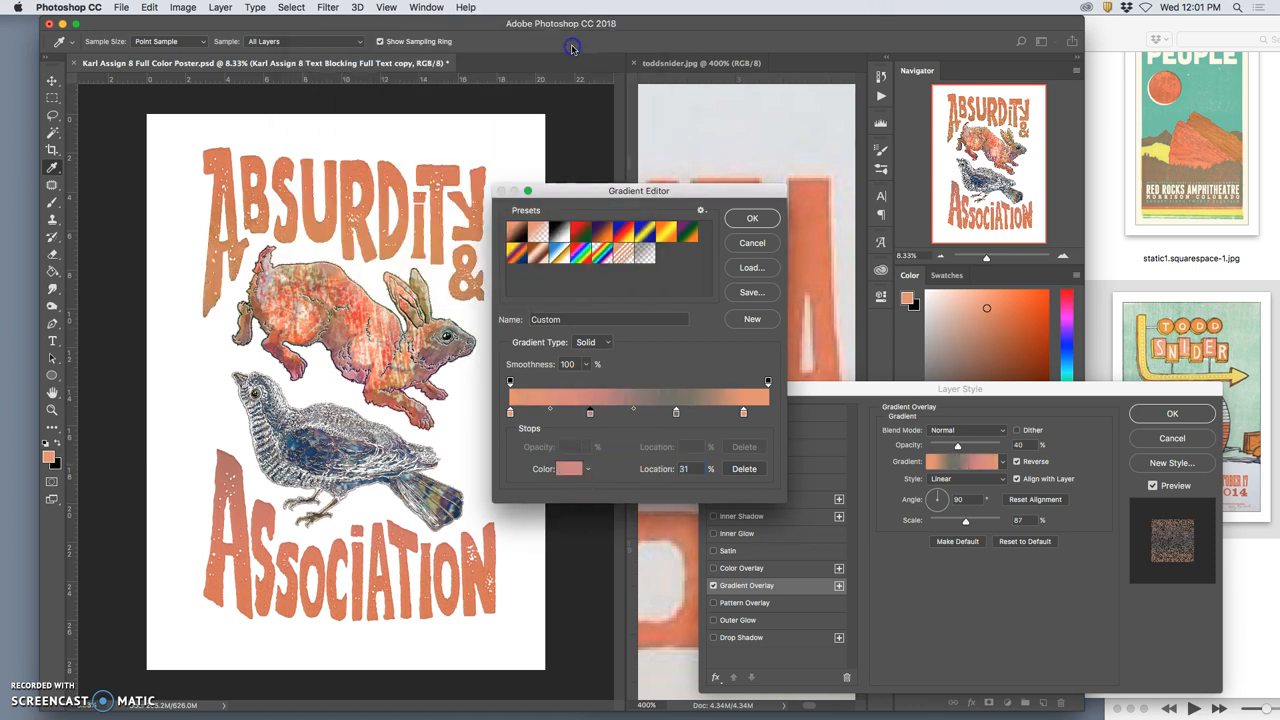
left_click(752, 218)
- Set the Gradient Overlay blend mode to Multiply and apply the layer style
key("ctrl+plus")
key("ctrl+plus")
key("ctrl+plus")
key("ctrl+plus")
scroll(460, 298, "up", 5)
scroll(465, 300, "up", 5)
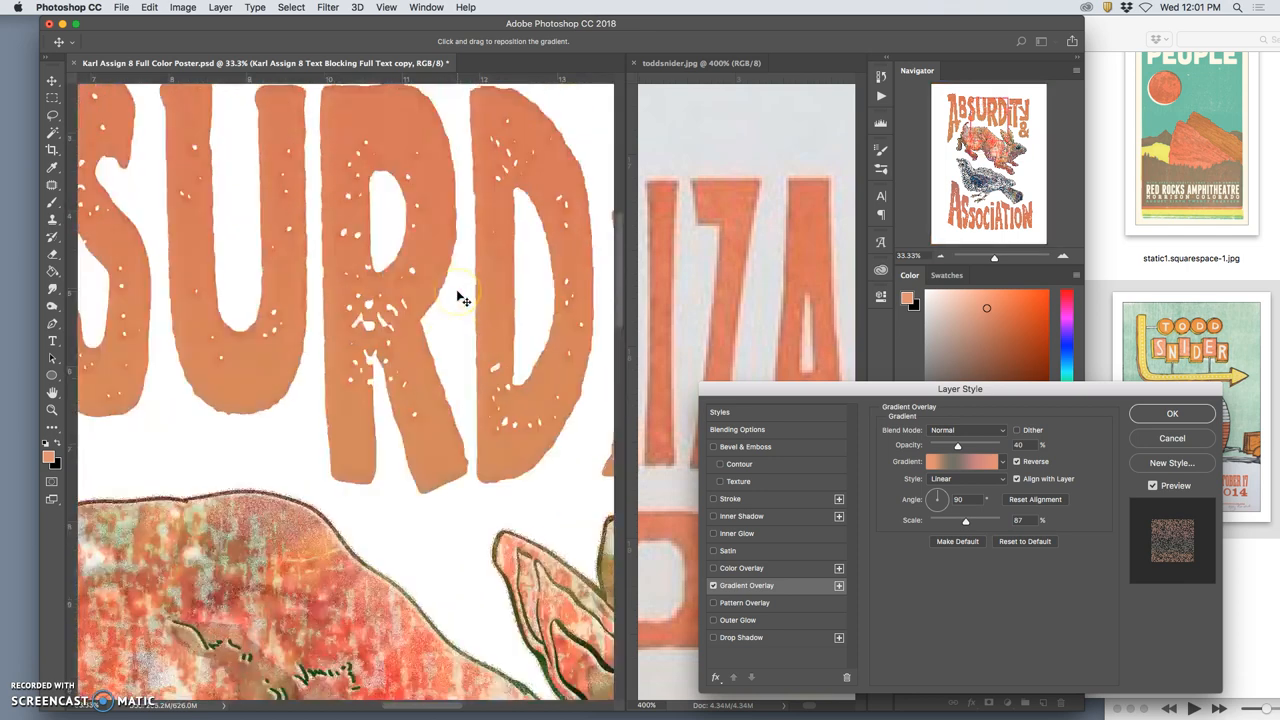
scroll(470, 302, "up", 5)
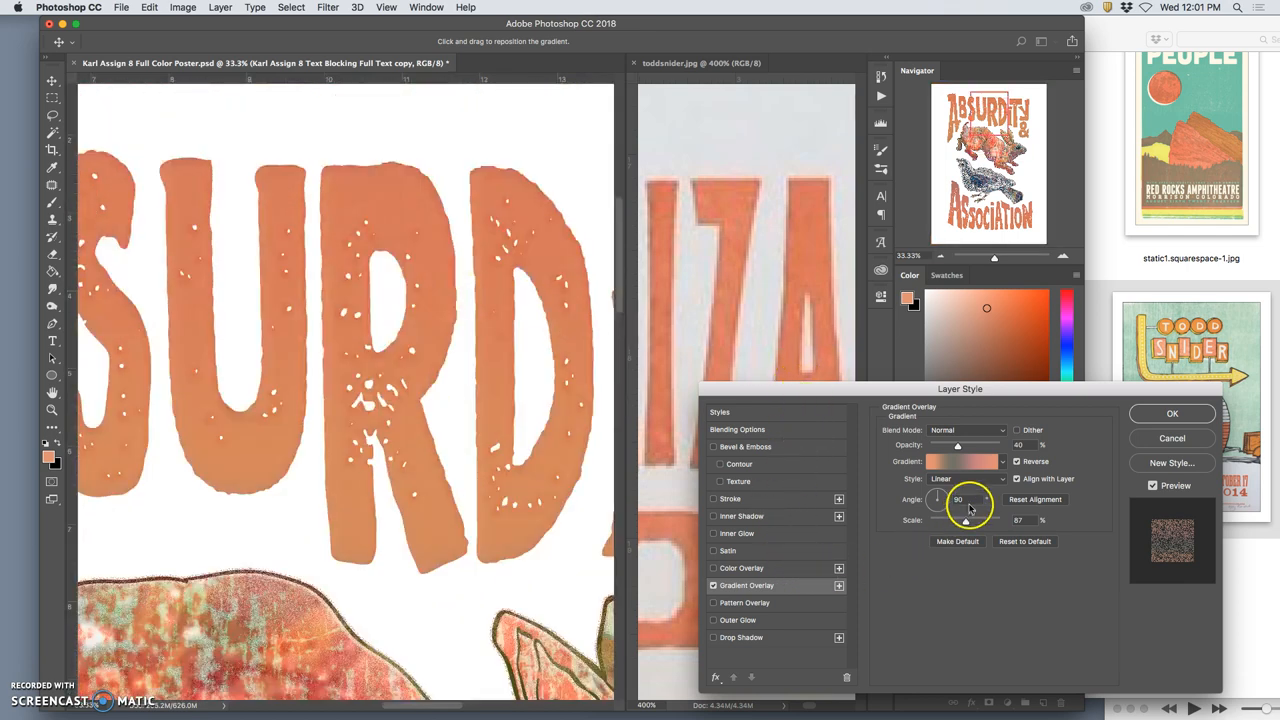
left_click(955, 430)
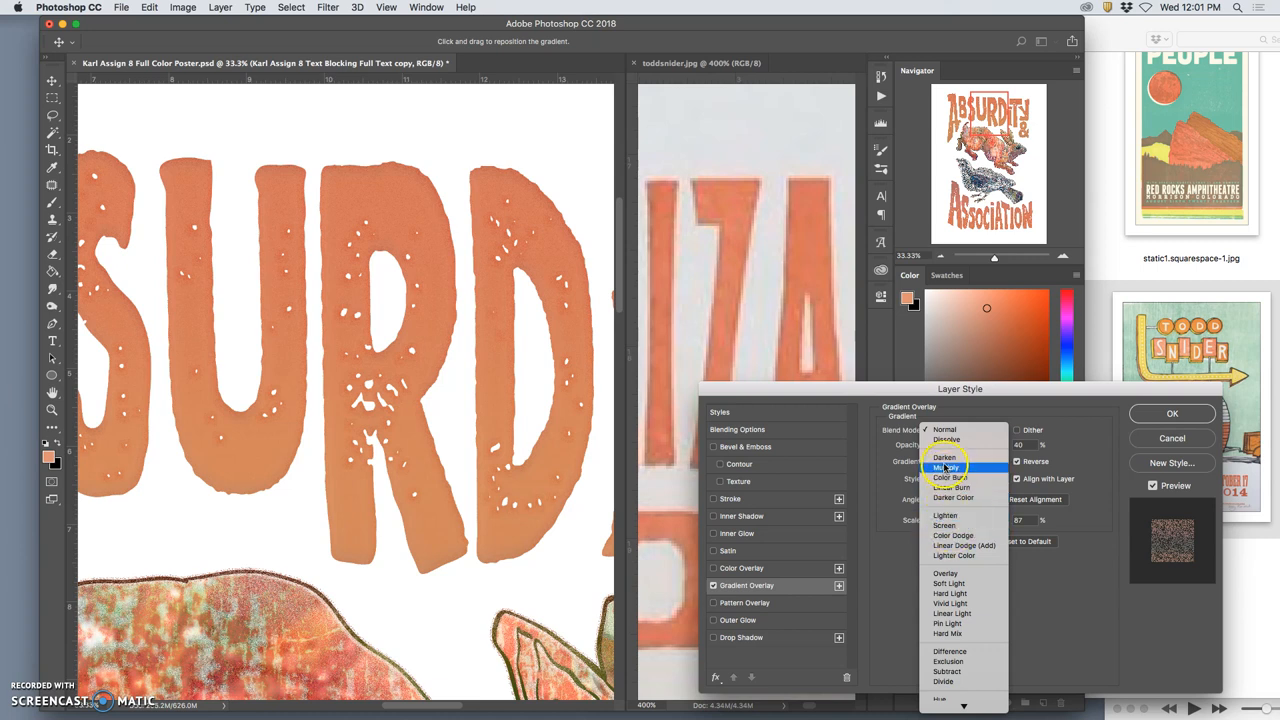
left_click(944, 466)
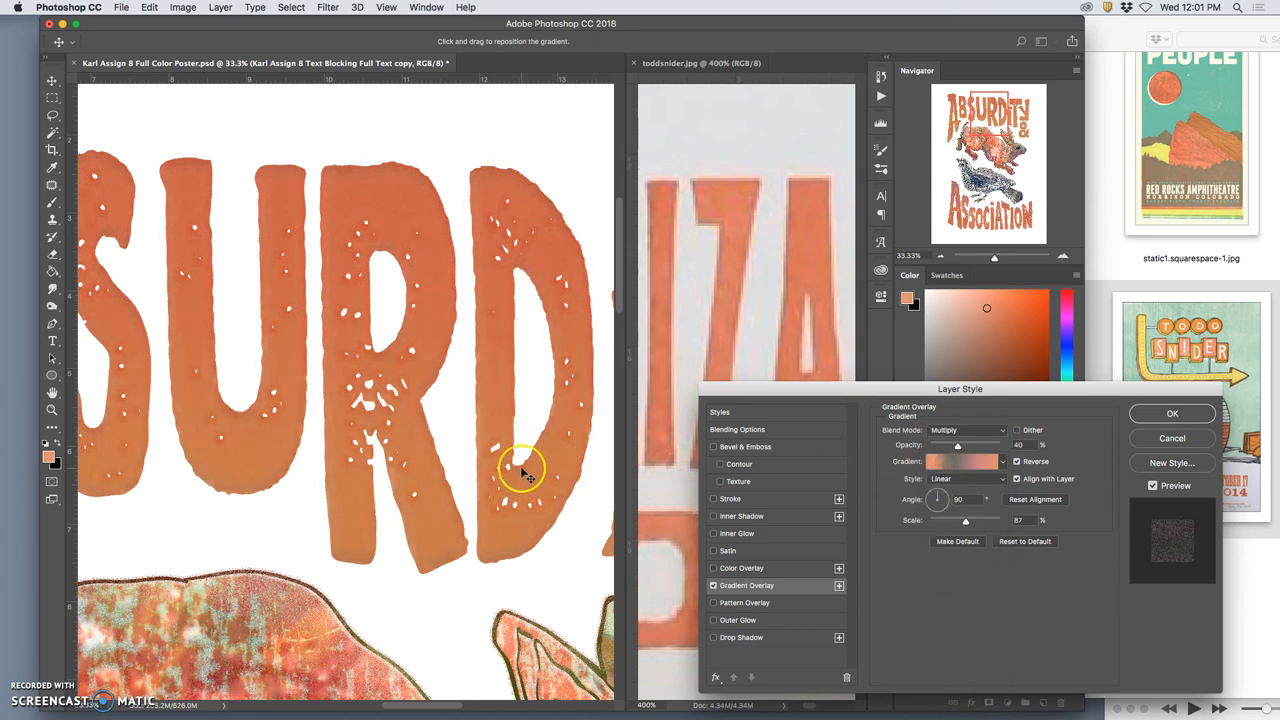
scroll(520, 466, "up", 5)
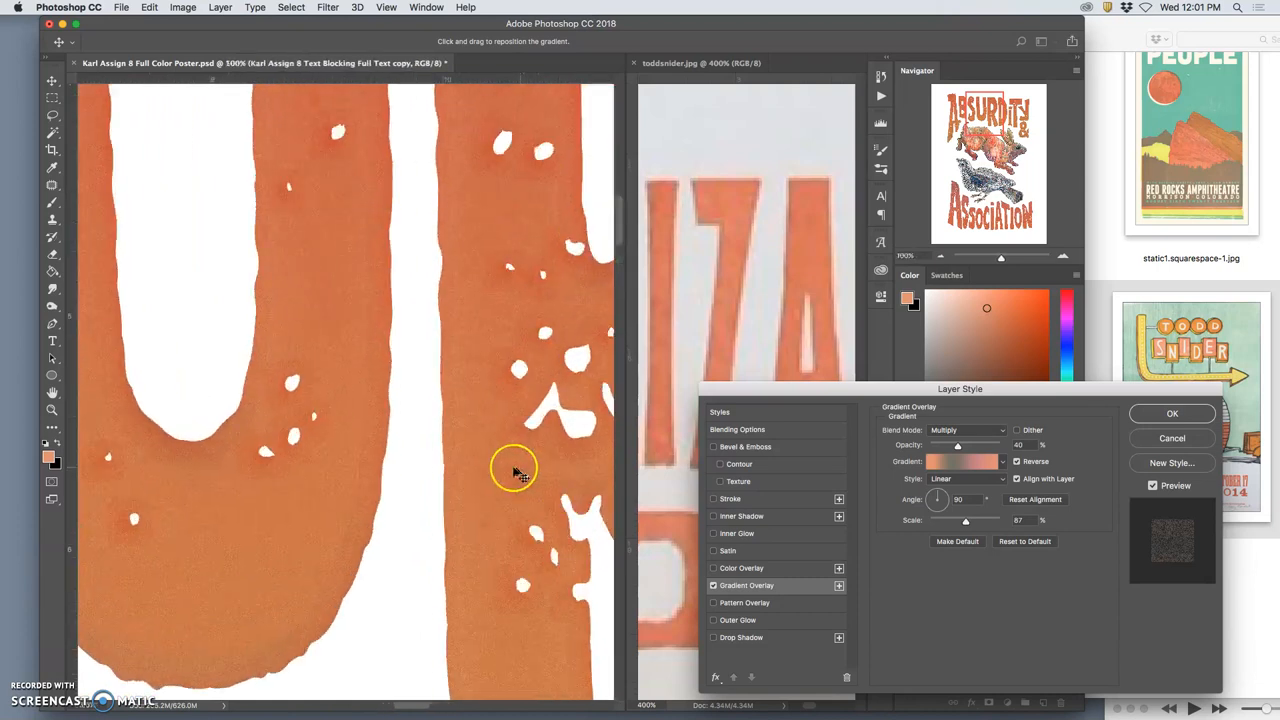
scroll(355, 300, "up", 1)
scroll(351, 305, "up", 1)
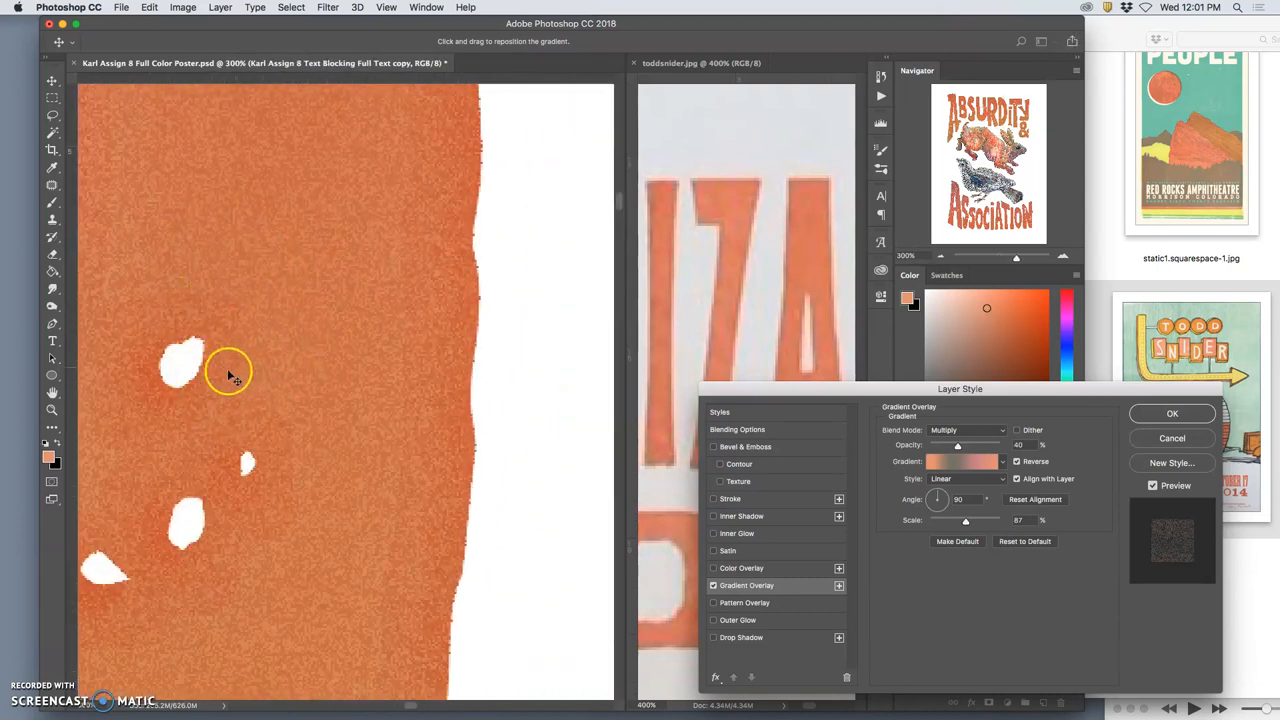
scroll(231, 384, "down", 1)
scroll(250, 385, "down", 1)
scroll(257, 388, "down", 1)
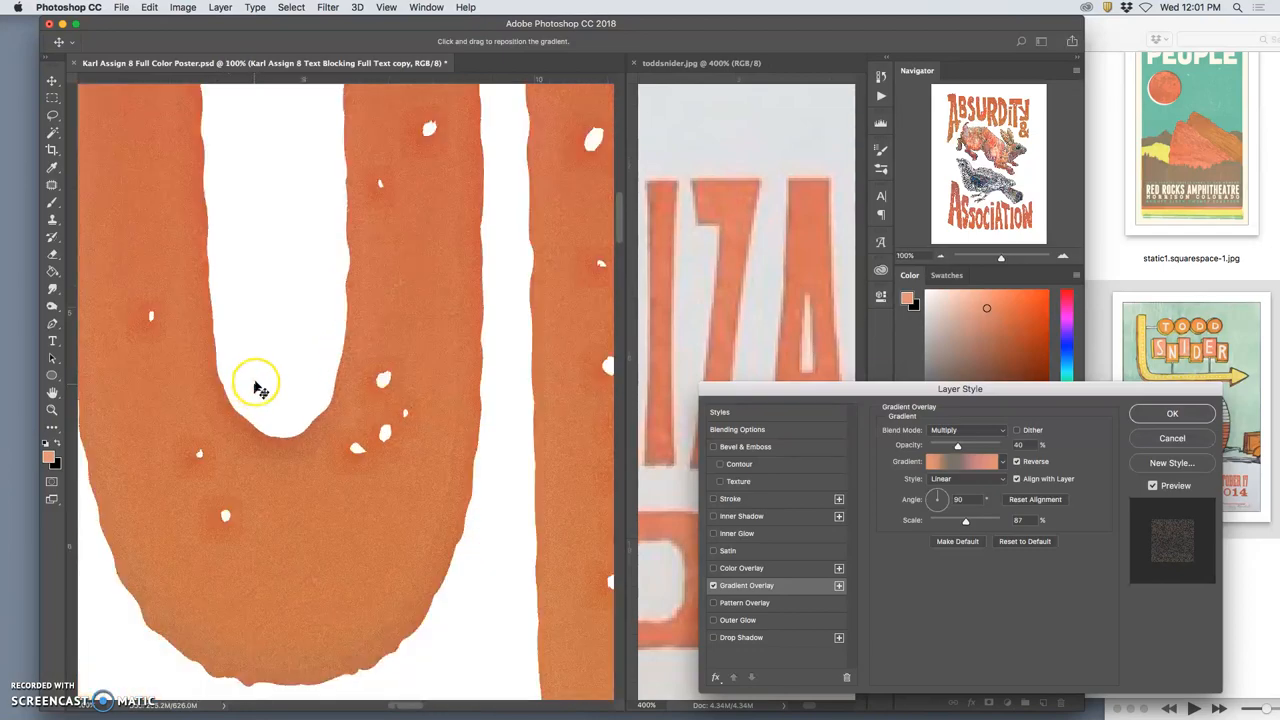
scroll(257, 388, "down", 1)
scroll(257, 388, "down", 1)
scroll(257, 390, "down", 1)
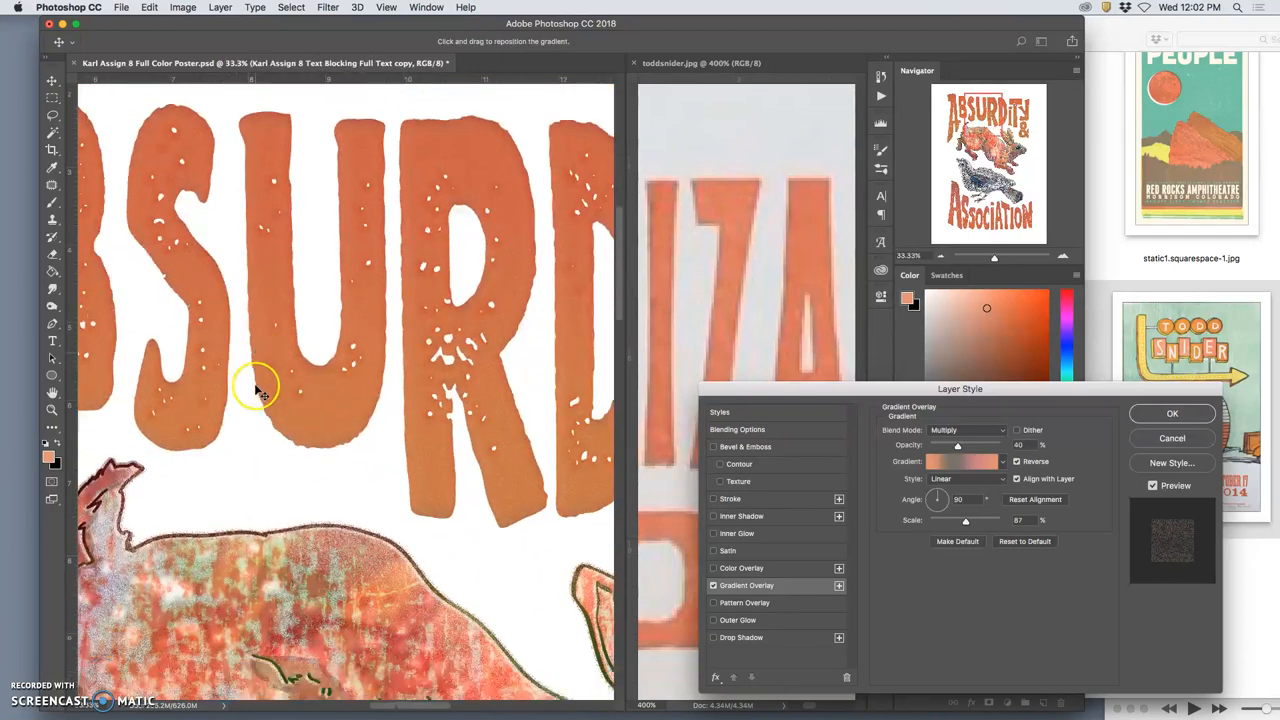
scroll(257, 390, "down", 5)
scroll(257, 390, "down", 5)
scroll(257, 390, "down", 5)
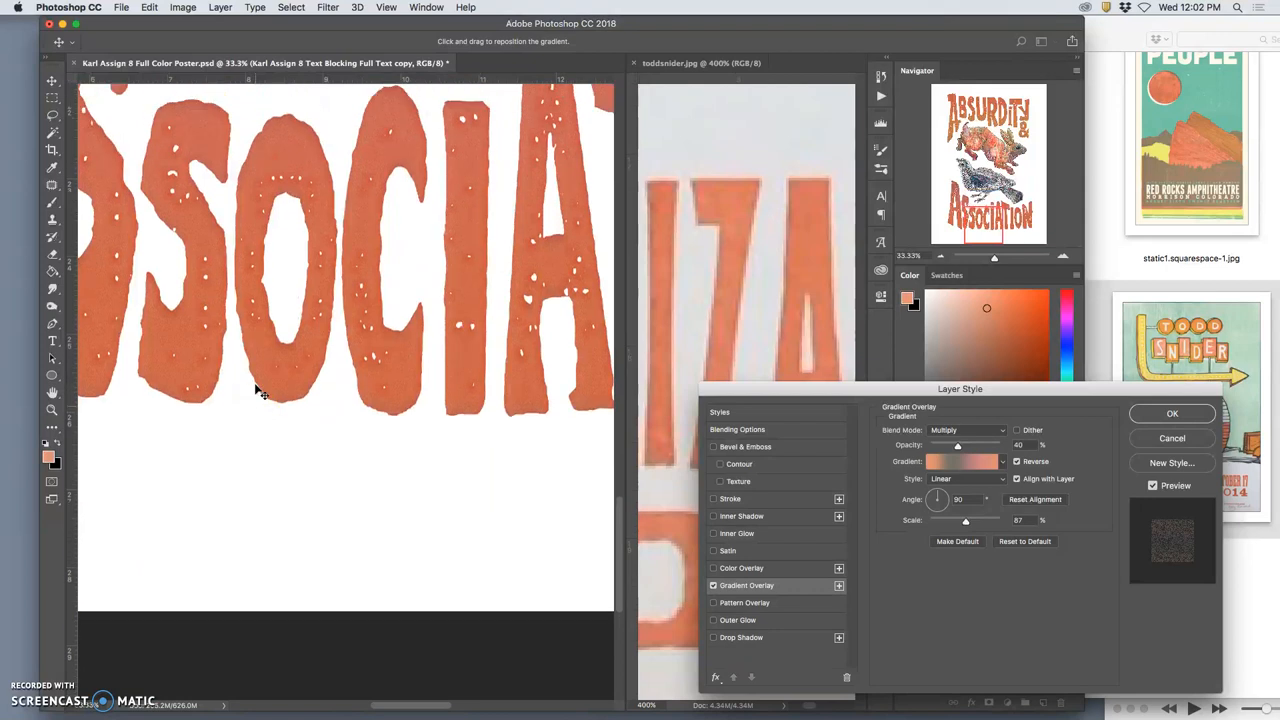
scroll(257, 390, "up", 1)
scroll(280, 371, "up", 1)
scroll(420, 329, "up", 1)
scroll(435, 333, "up", 1)
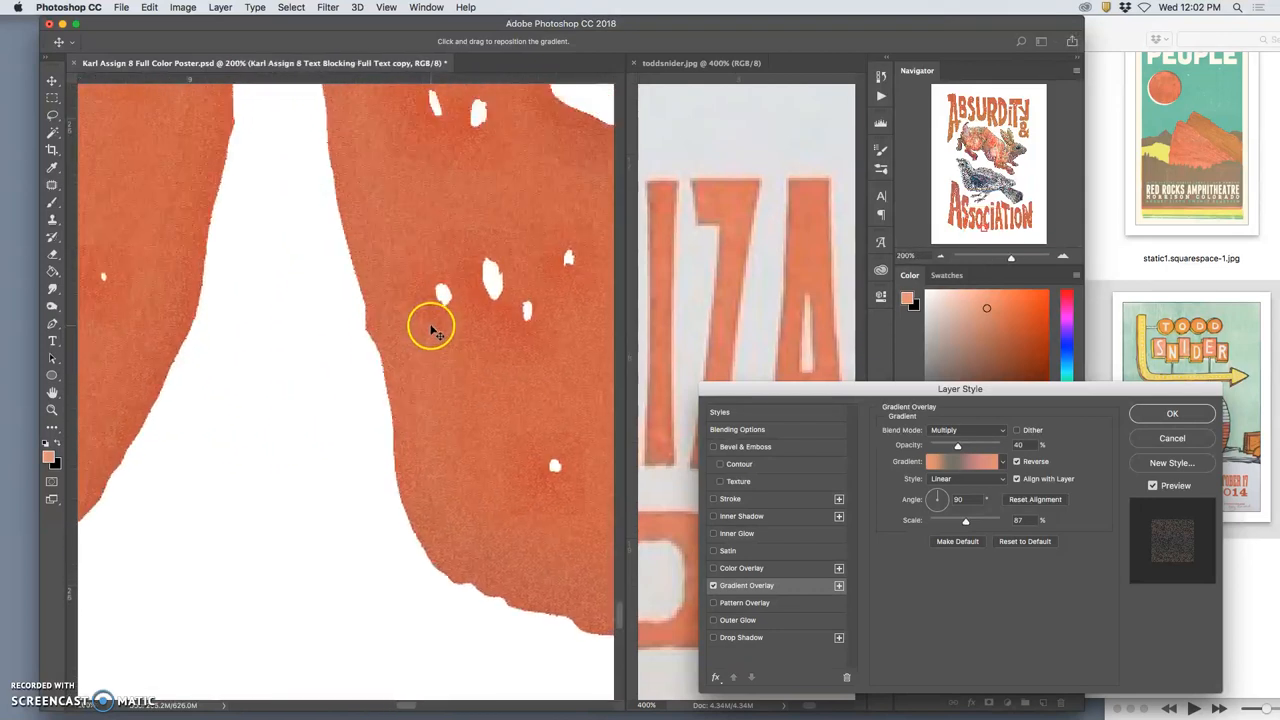
scroll(435, 333, "up", 5)
scroll(435, 333, "up", 5)
scroll(435, 333, "up", 5)
scroll(435, 333, "up", 3)
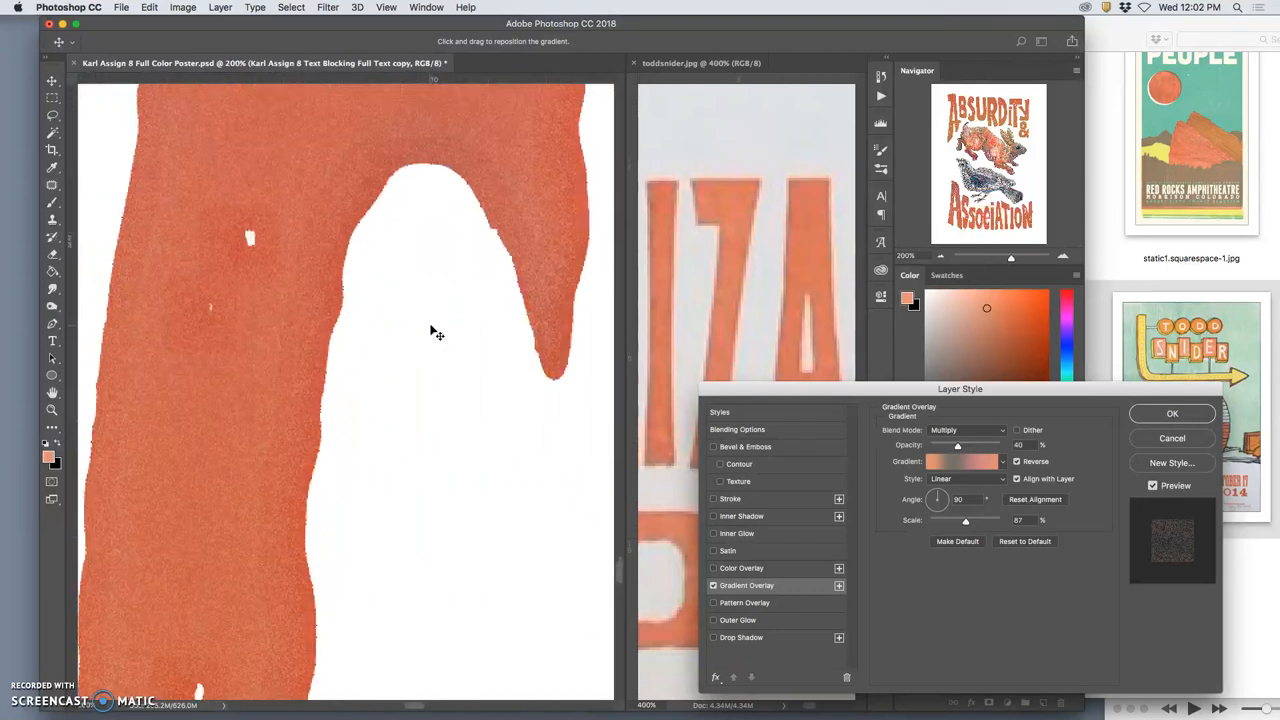
scroll(435, 333, "up", 3)
scroll(435, 333, "up", 5)
scroll(435, 333, "down", 2)
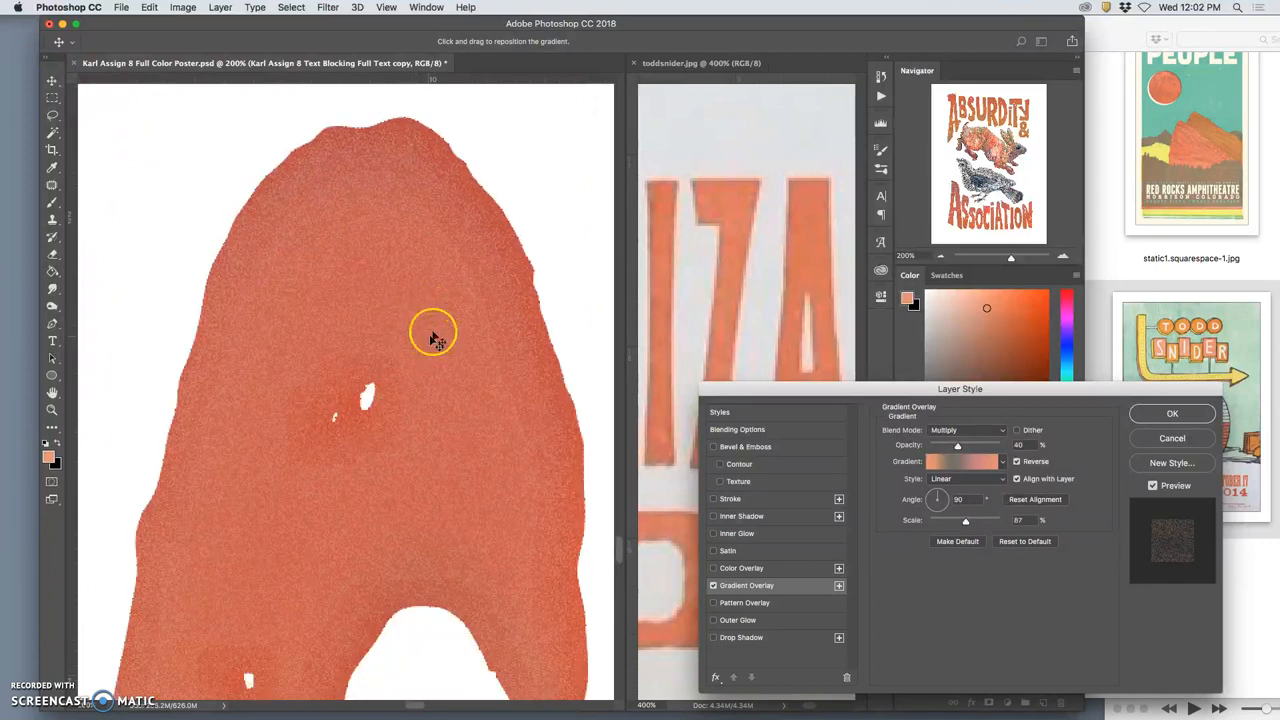
left_click(1190, 413)
scroll(807, 380, "up", 1)
scroll(805, 382, "up", 5)
scroll(802, 385, "up", 5)
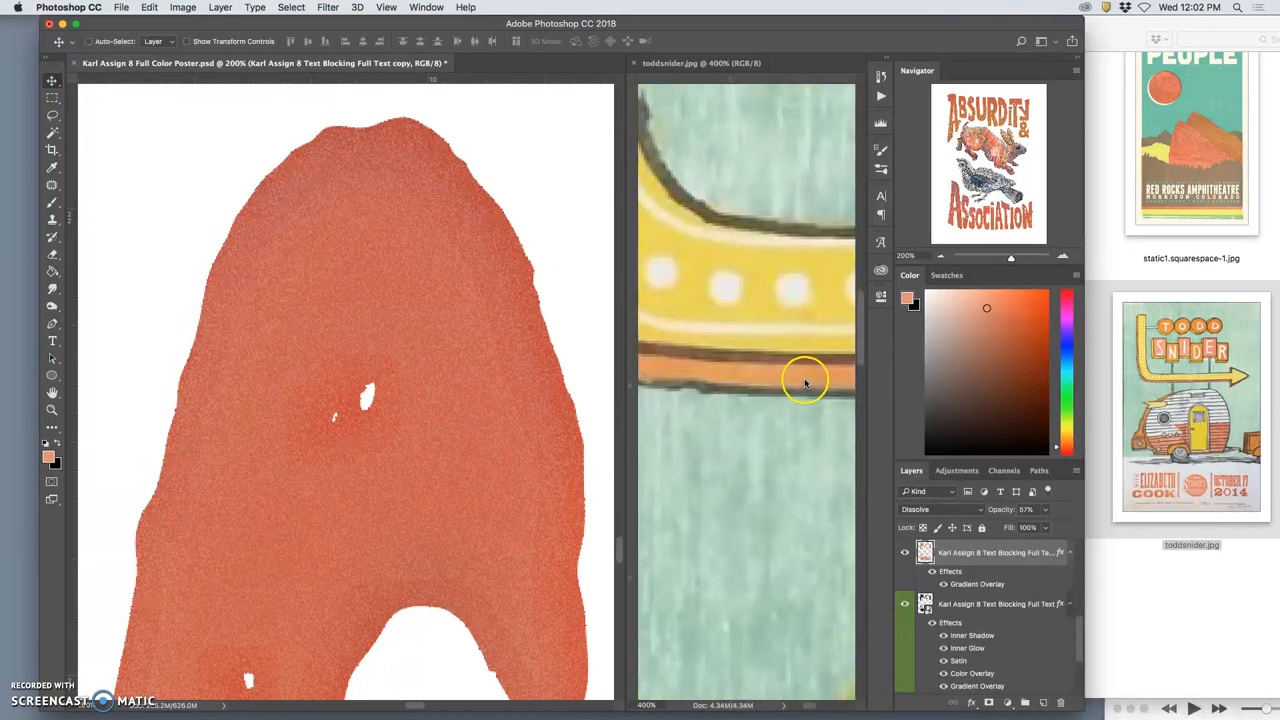
key("super+minus")
key("super+minus")
key("super+minus")
key("super+minus")
key("super+minus")
key("super+minus")
key("super+minus")
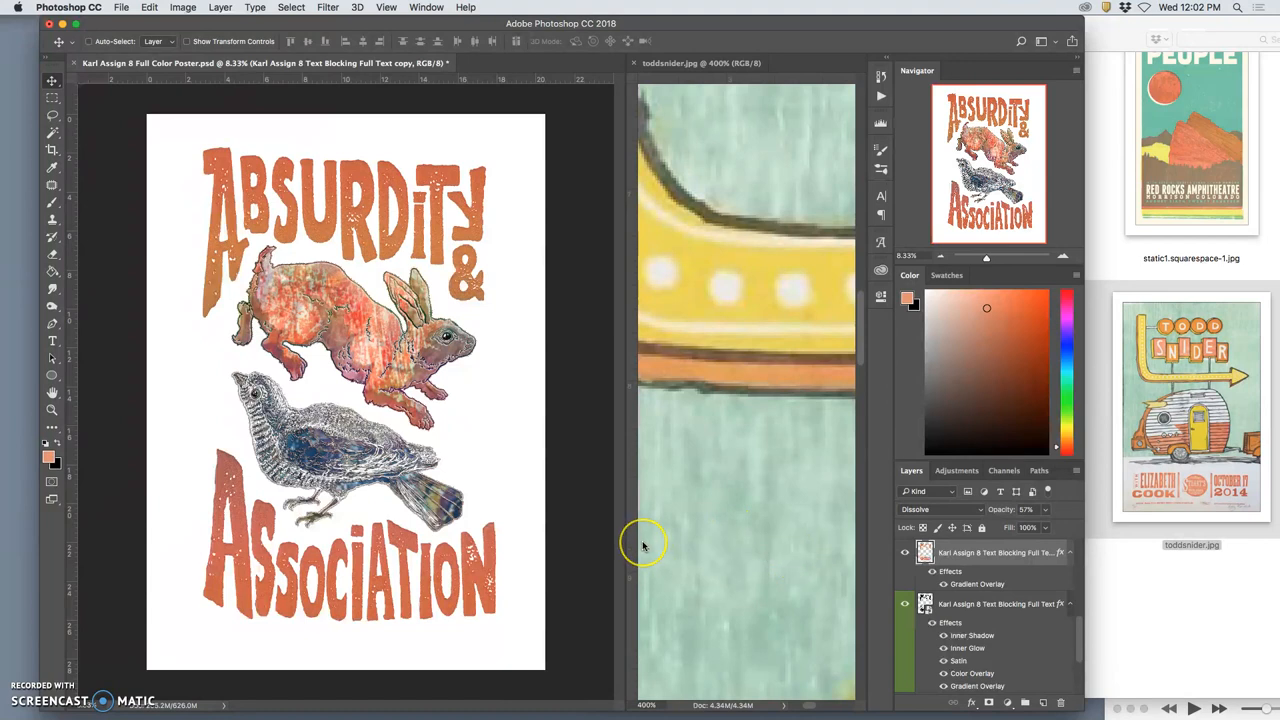
key("super+minus")
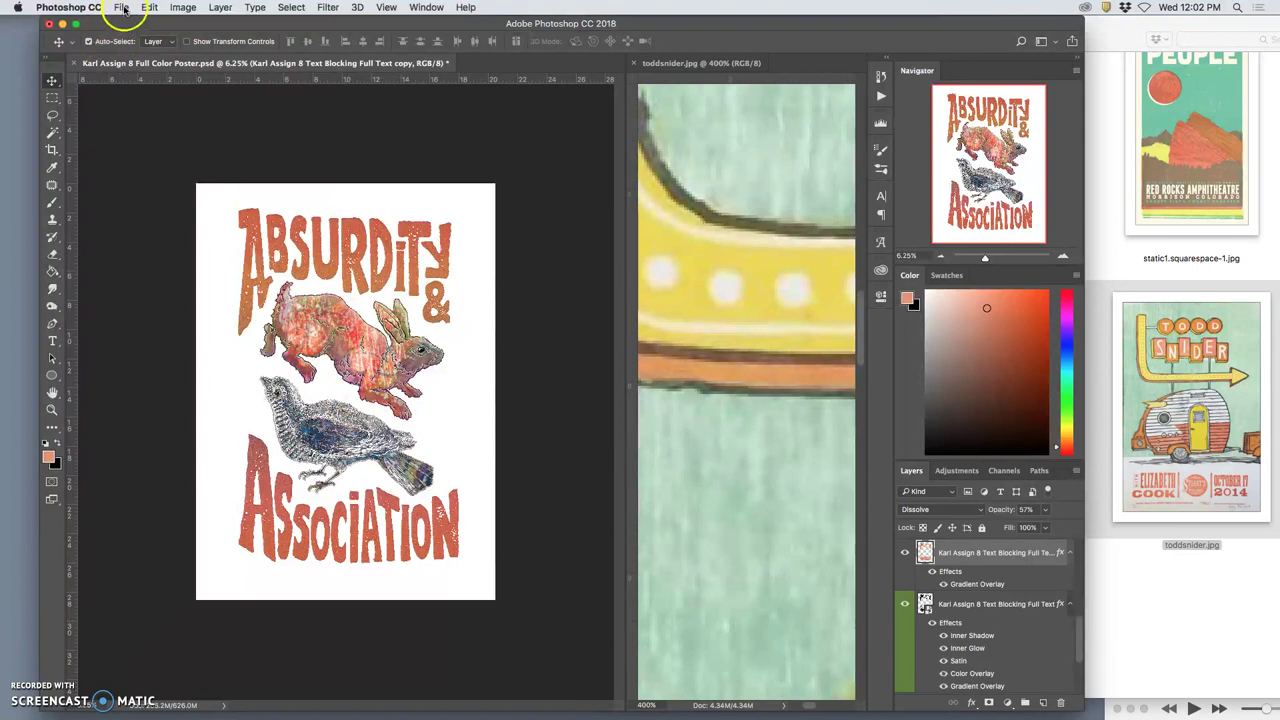
- Save a copy of the poster in JPEG format via Save As
left_click(122, 9)
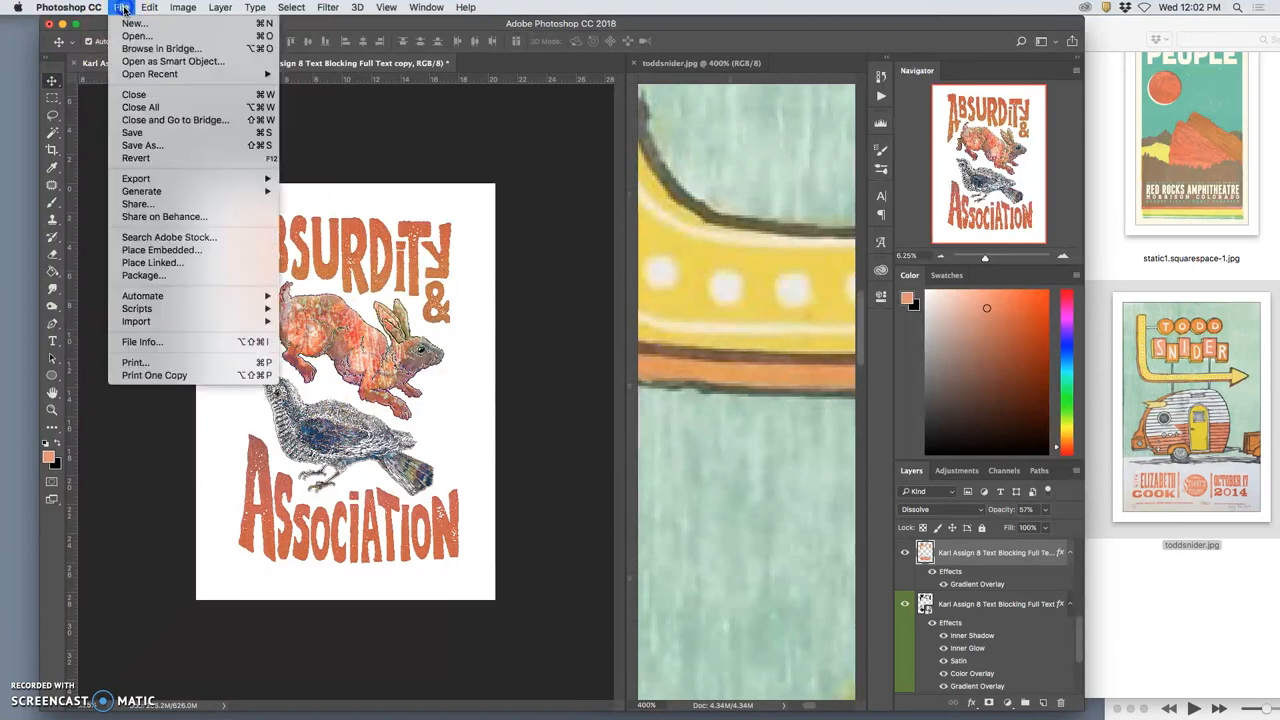
left_click(145, 144)
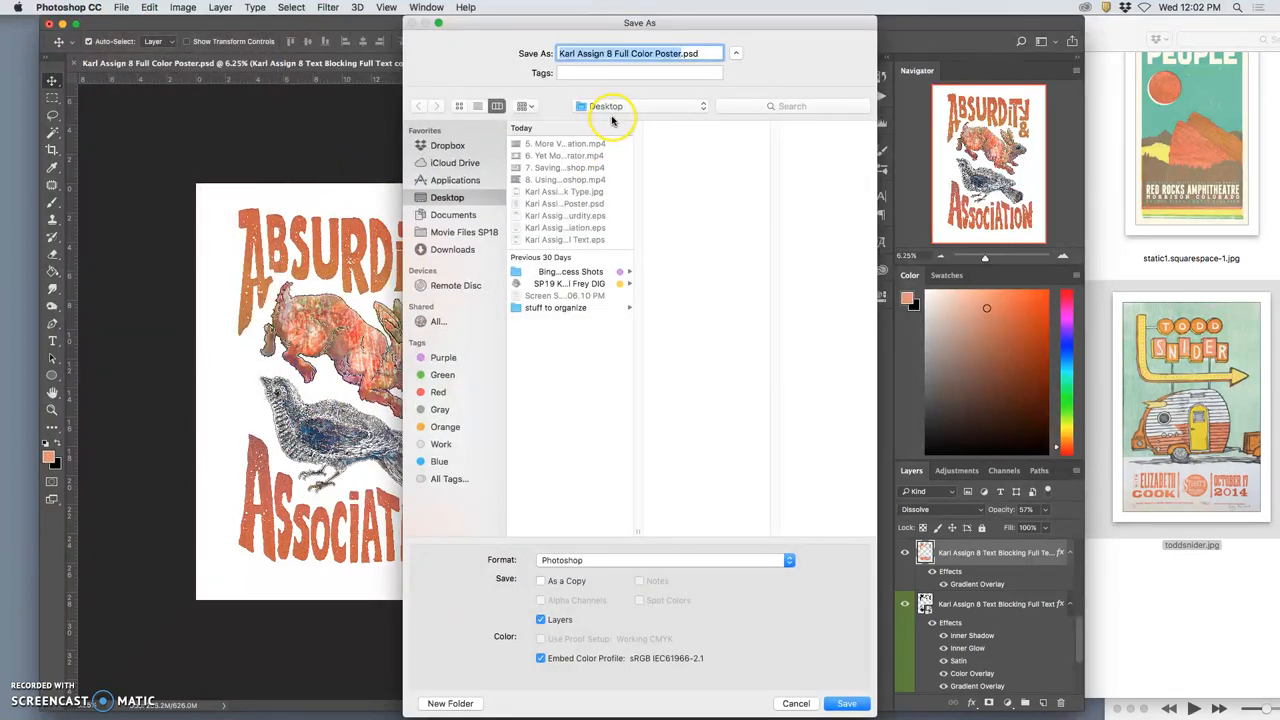
left_click(641, 566)
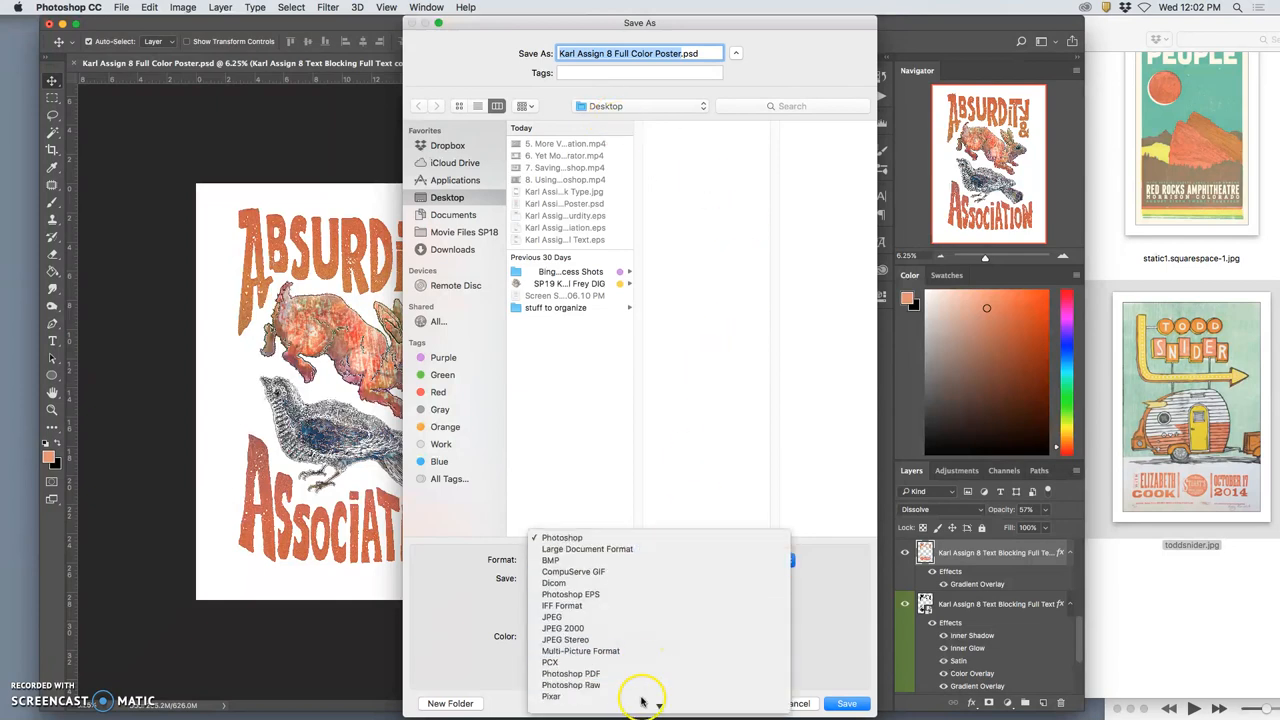
left_click(612, 624)
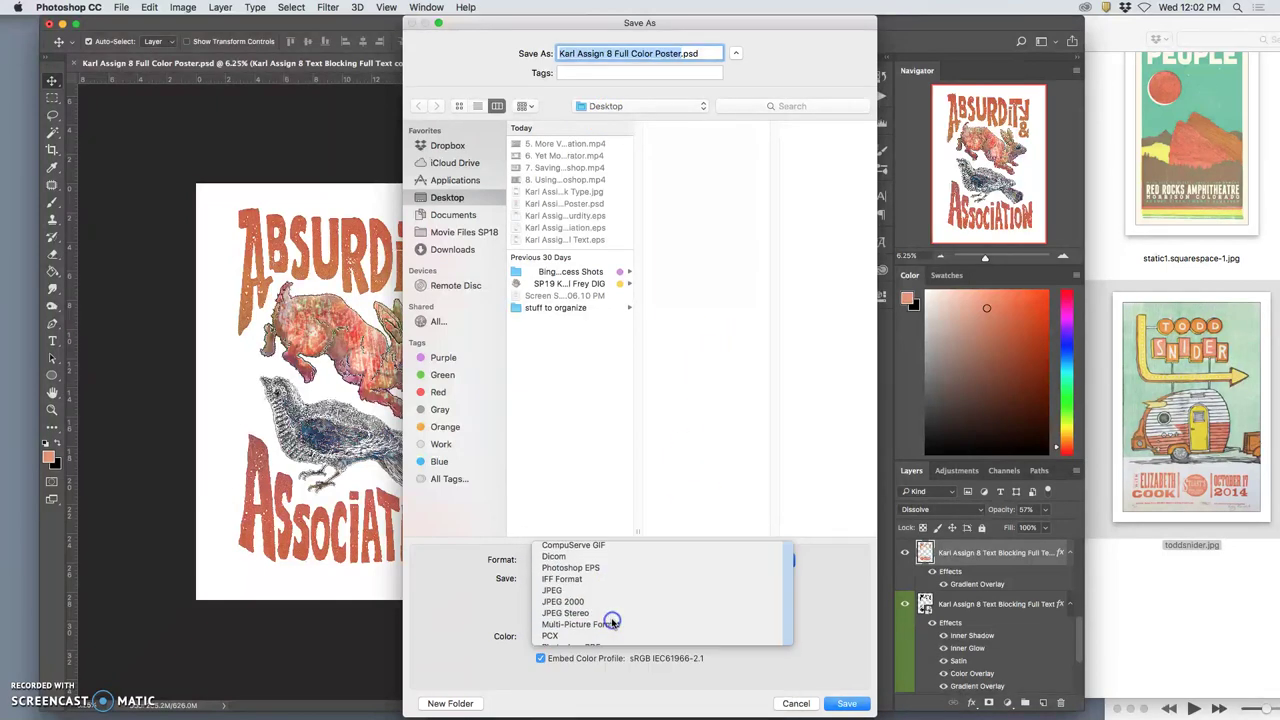
left_click(665, 55)
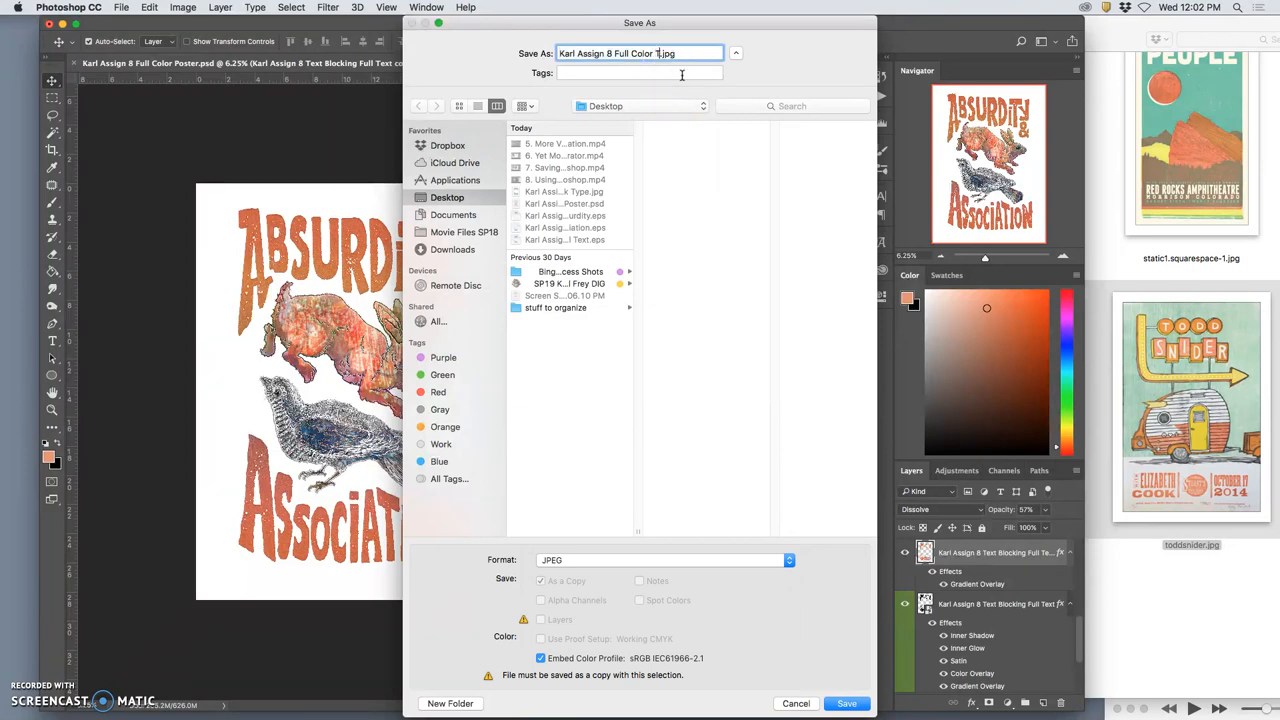
left_click(830, 462)
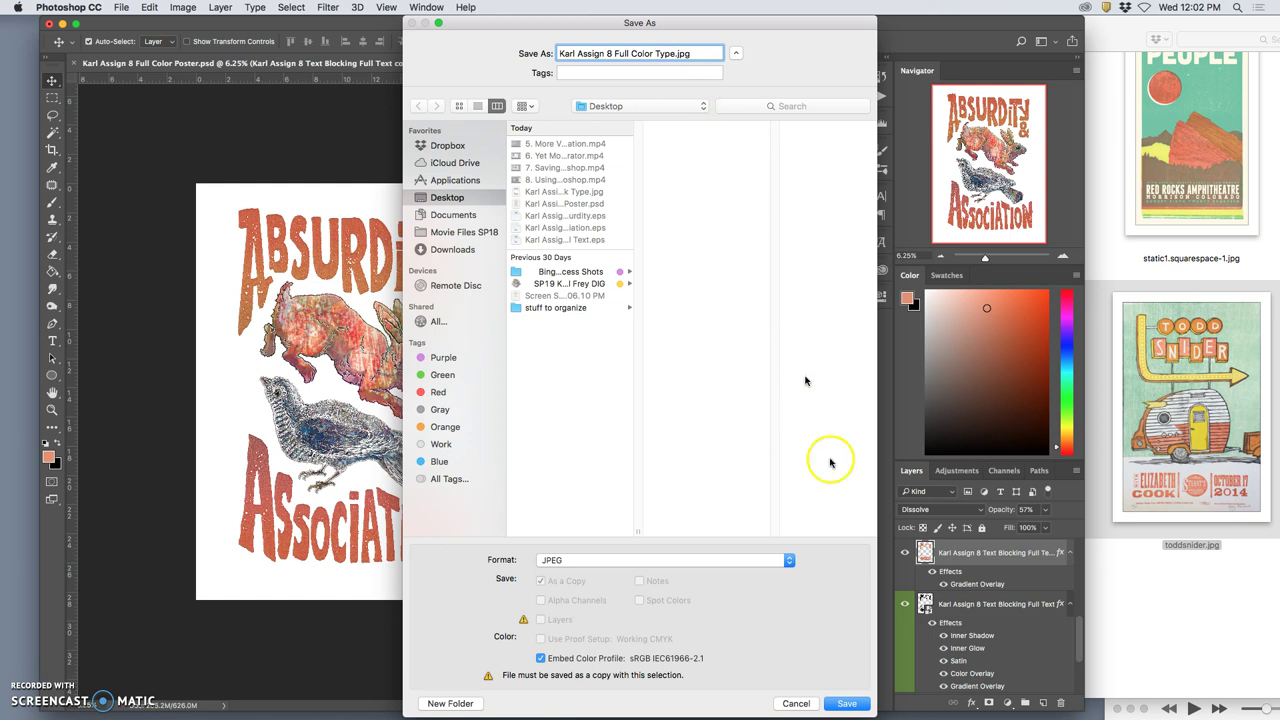
left_click(848, 705)
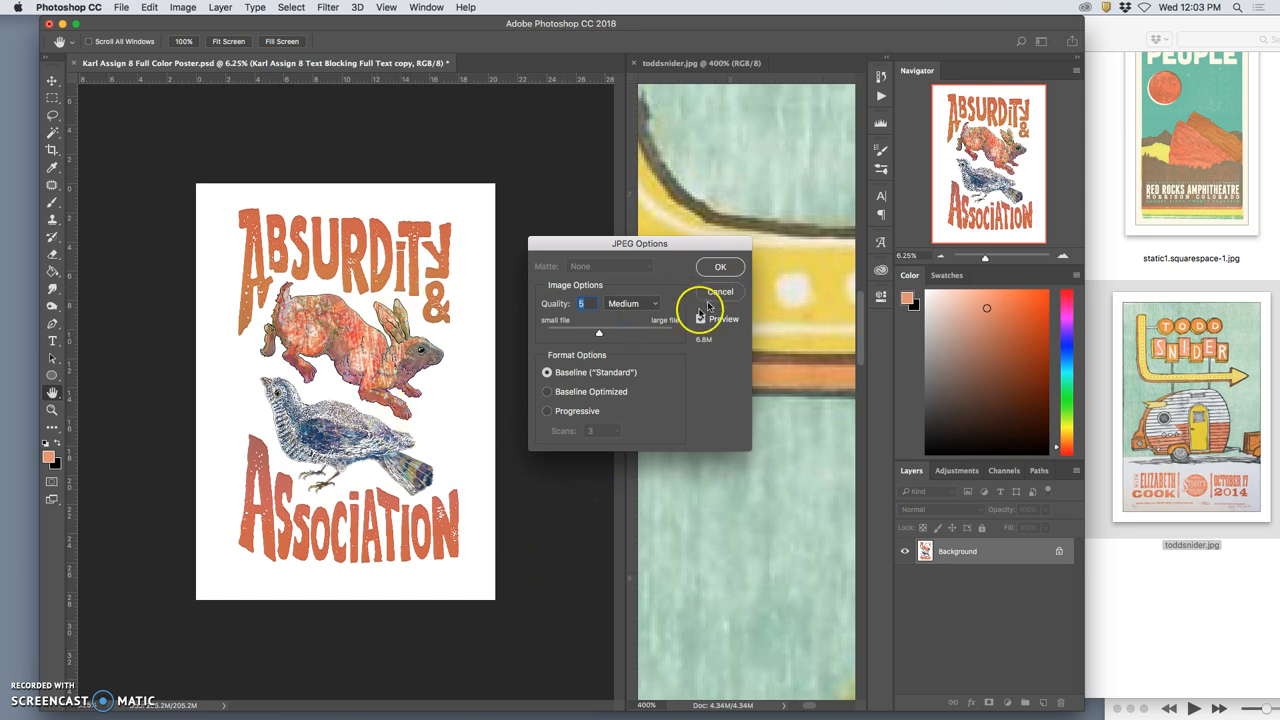
- Drop the JPEG quality to 2 (Low) and confirm the JPEG options
left_click(595, 334)
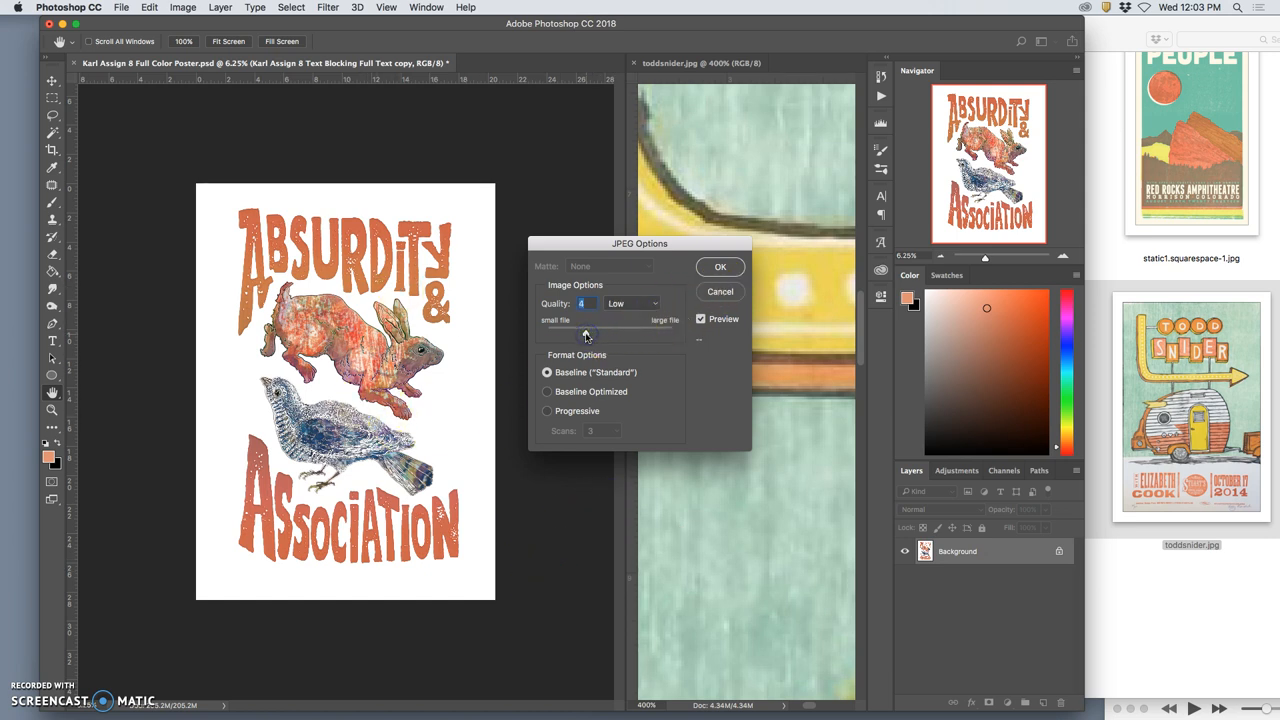
left_click_drag(586, 336, 608, 345)
left_click(586, 337)
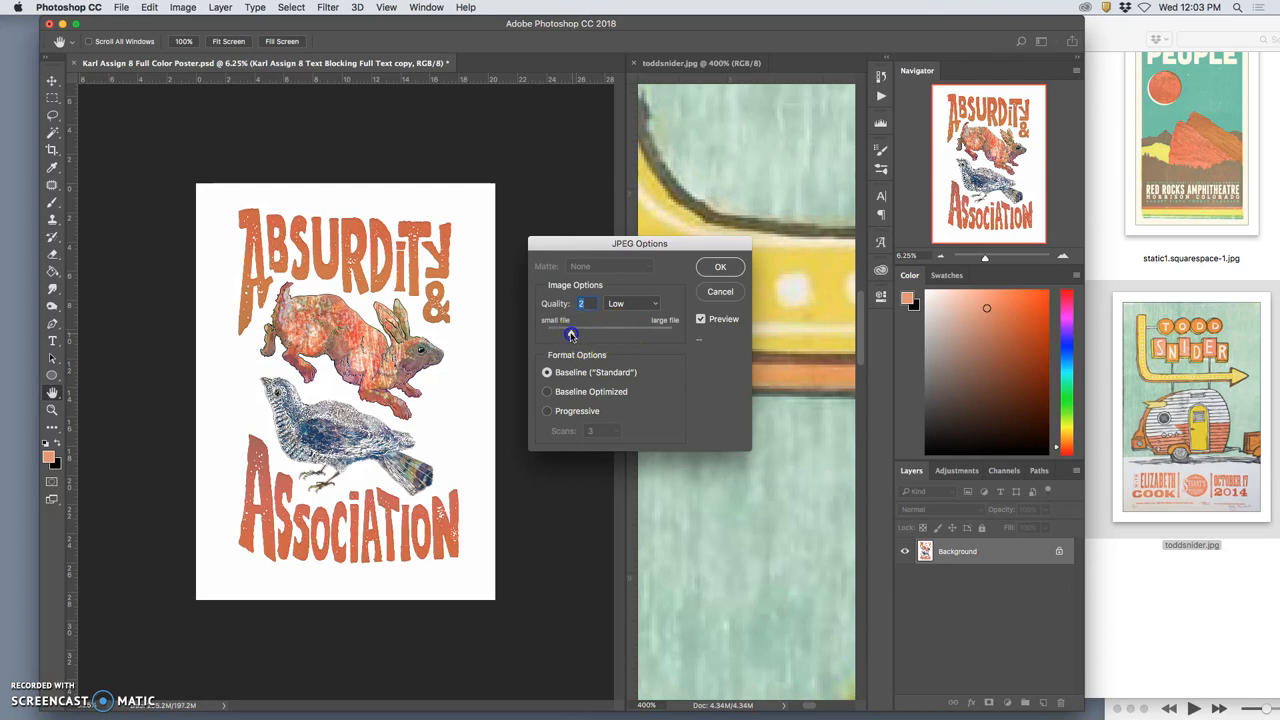
left_click_drag(570, 335, 610, 347)
left_click(718, 267)
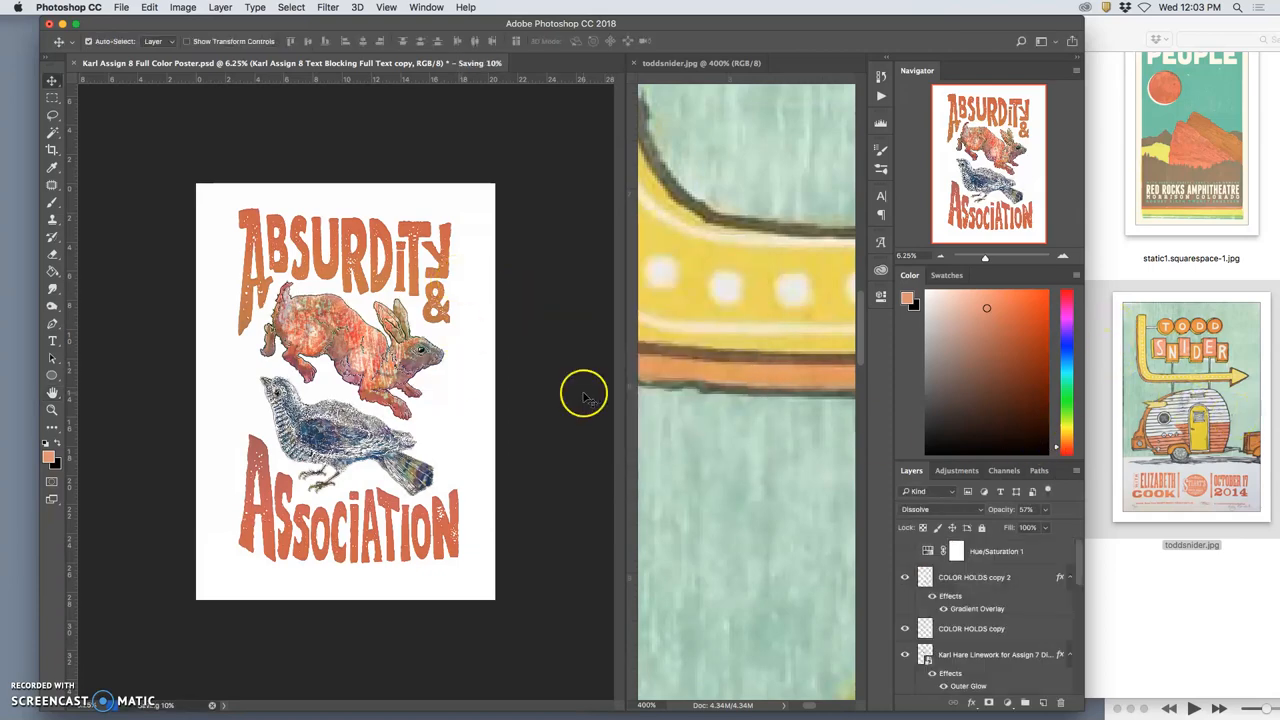
- Show the Background copy and grey Layer 3 behind the artwork, comparing grey against black
key("super+plus")
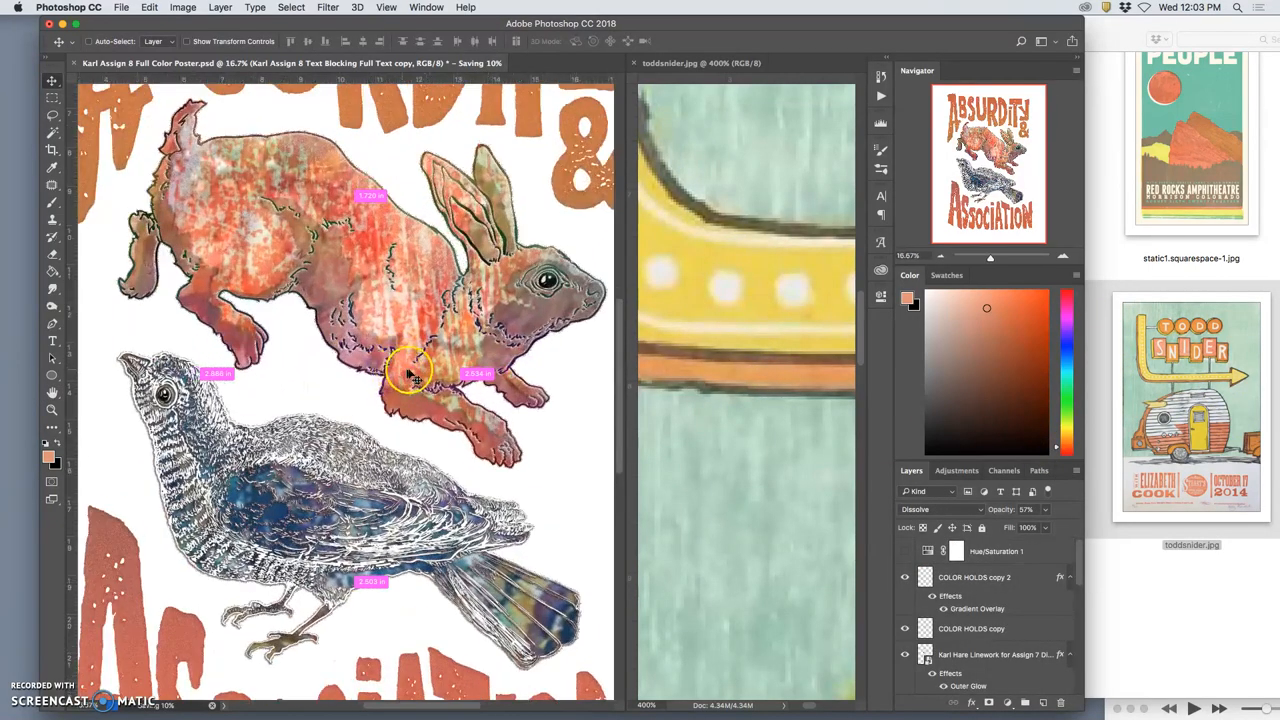
key("super+minus")
scroll(997, 590, "down", 3)
scroll(990, 586, "down", 3)
scroll(1000, 586, "down", 3)
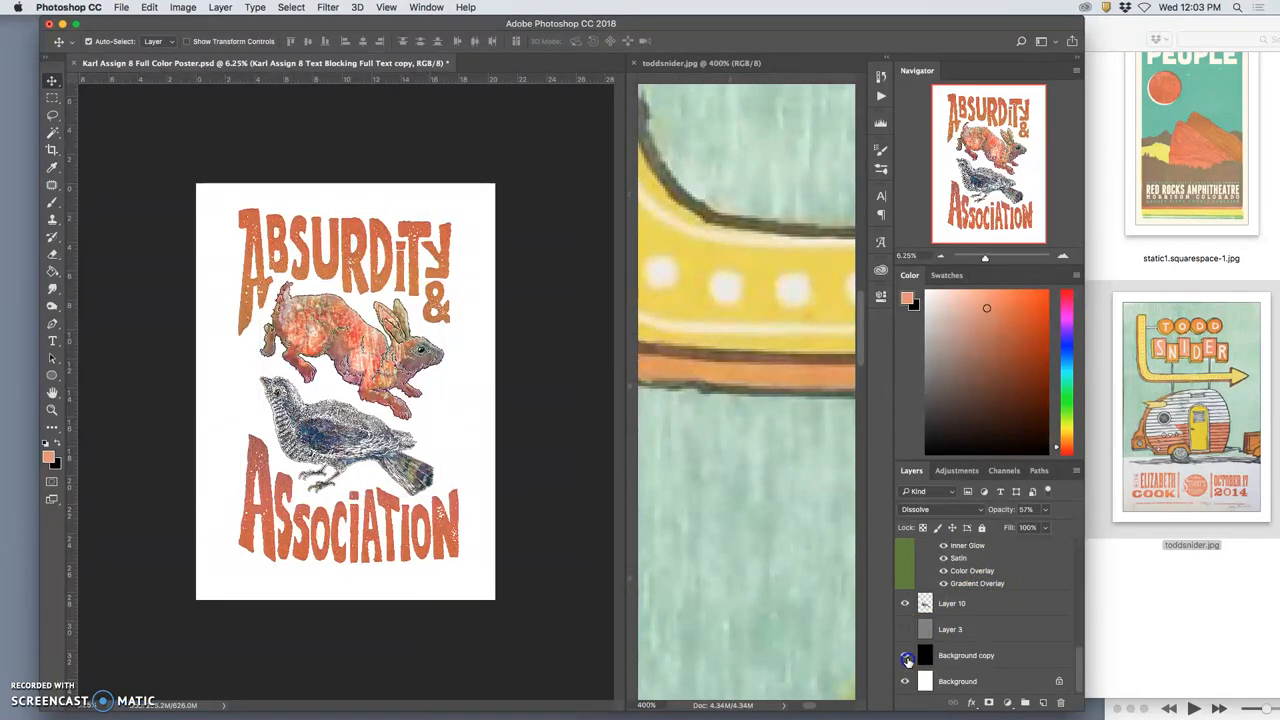
left_click(906, 645)
left_click(905, 629)
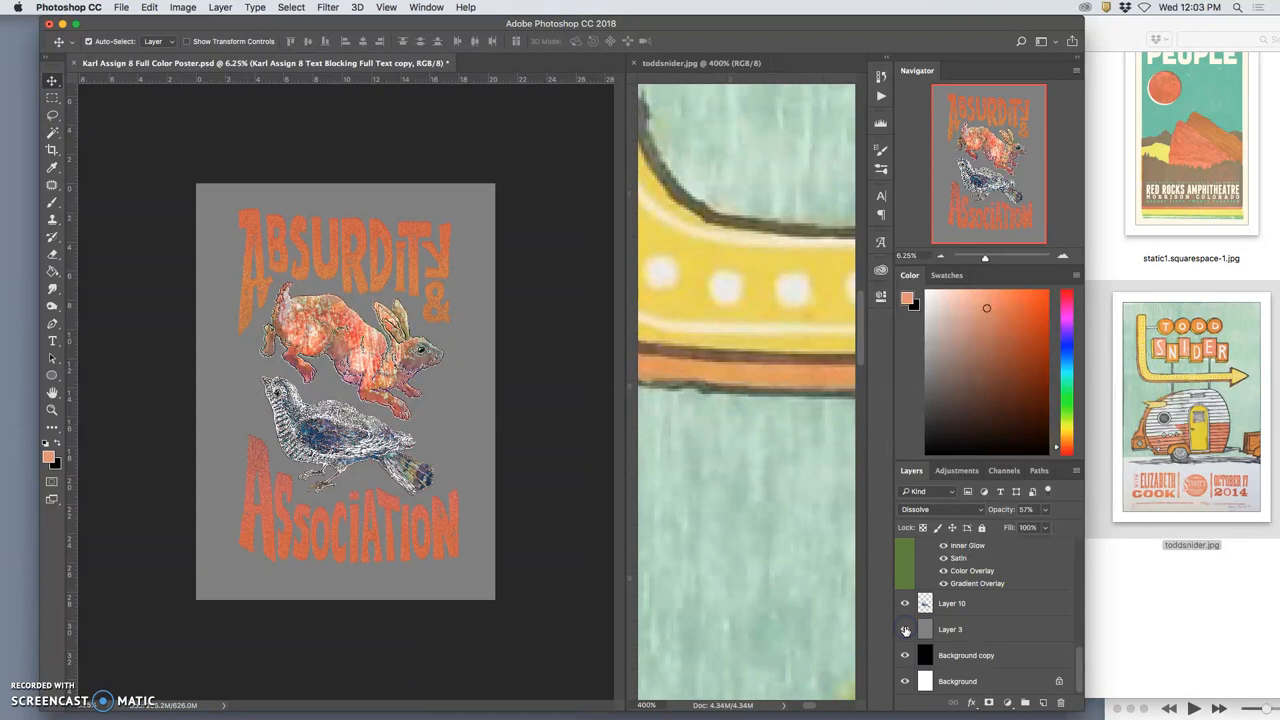
left_click(905, 629)
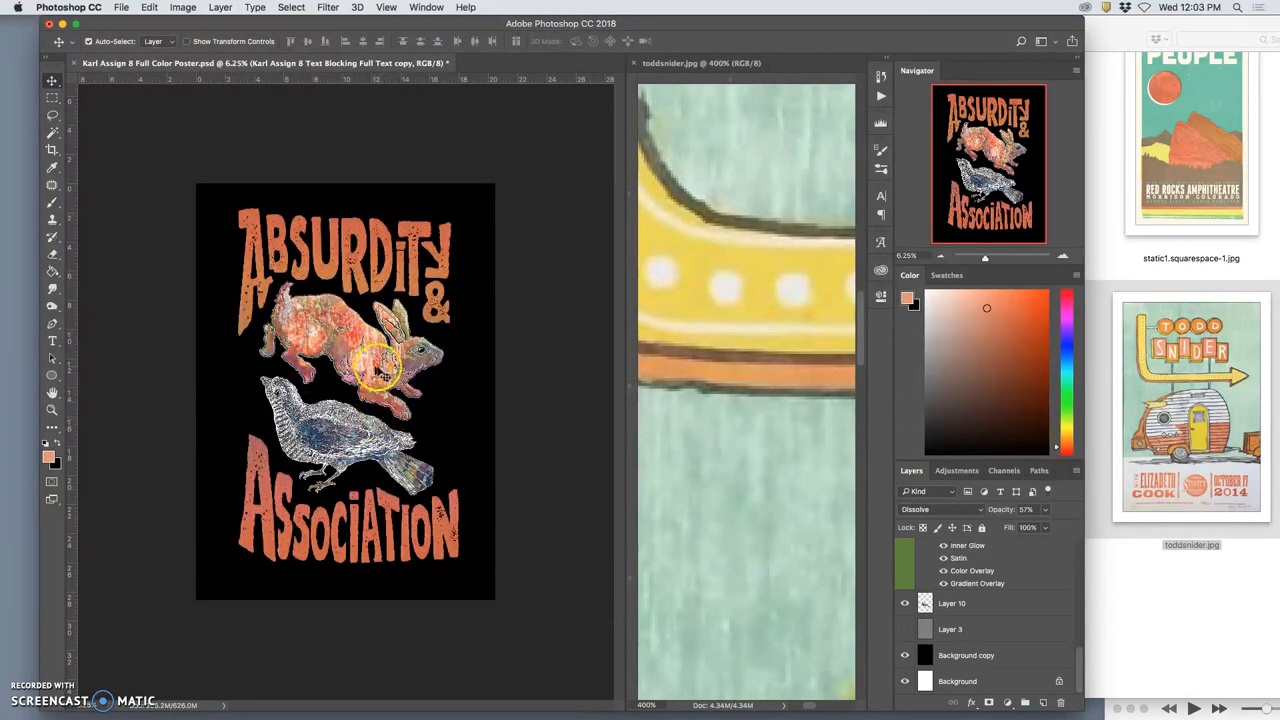
left_click(906, 630)
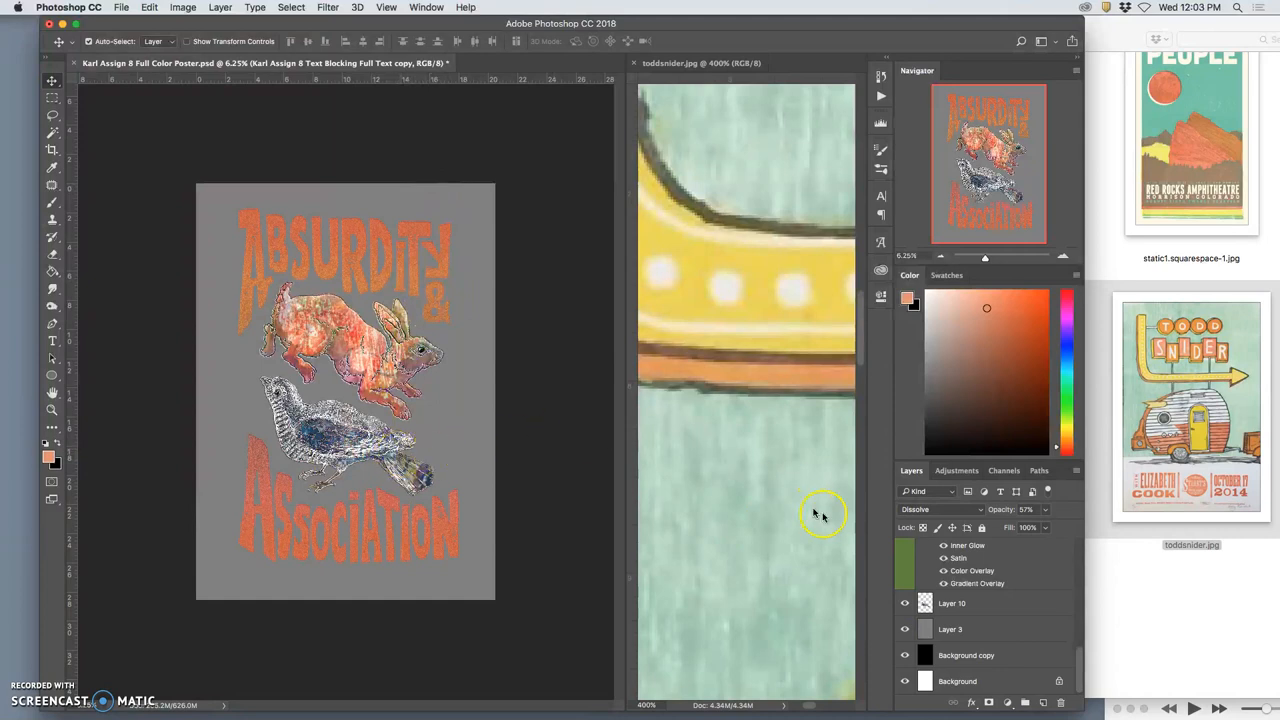
scroll(935, 627, "up", 3)
scroll(937, 627, "up", 1)
scroll(937, 630, "up", 2)
scroll(960, 600, "up", 1)
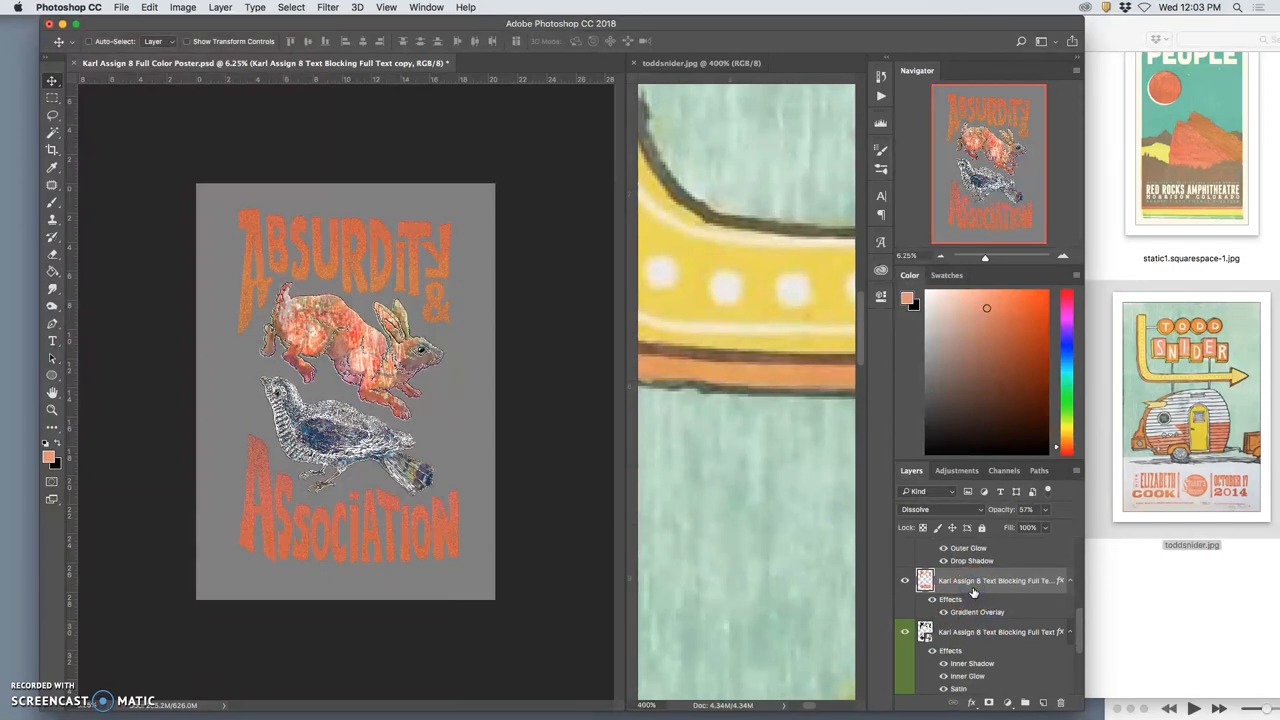
- Duplicate the lettering layer and rasterize the copy's layer style into pixels
key("ctrl+j")
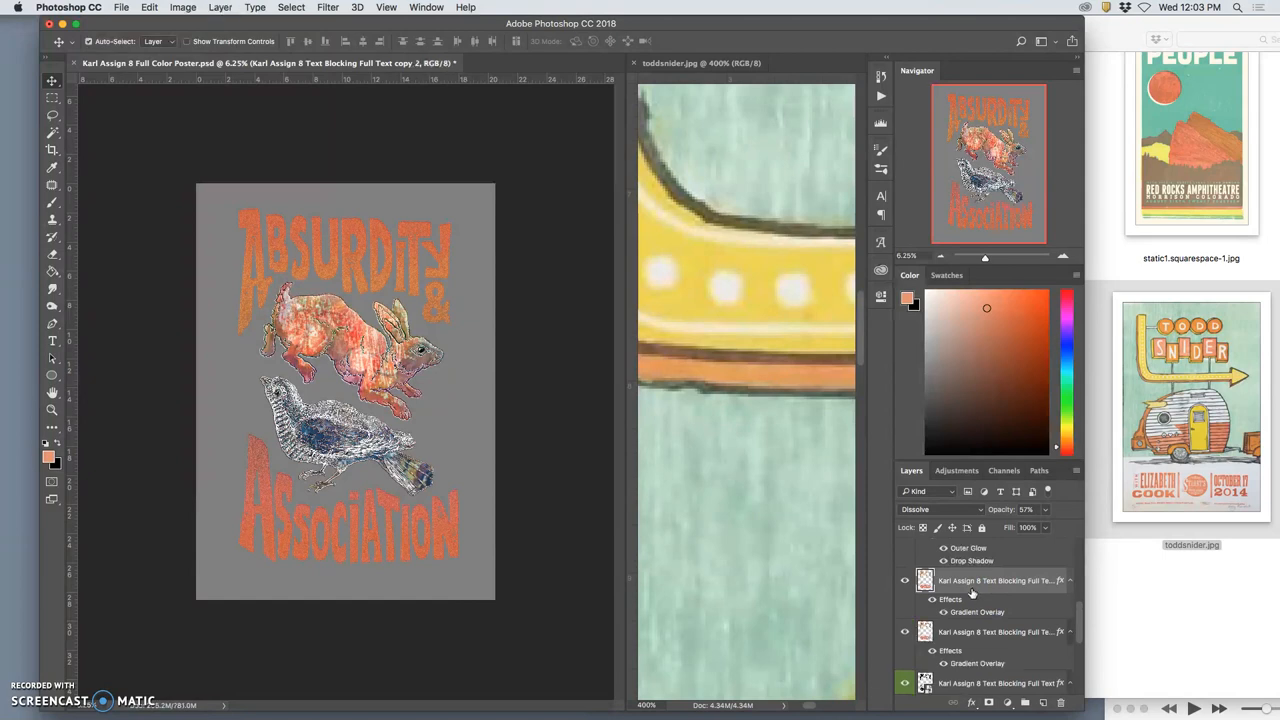
right_click(971, 588)
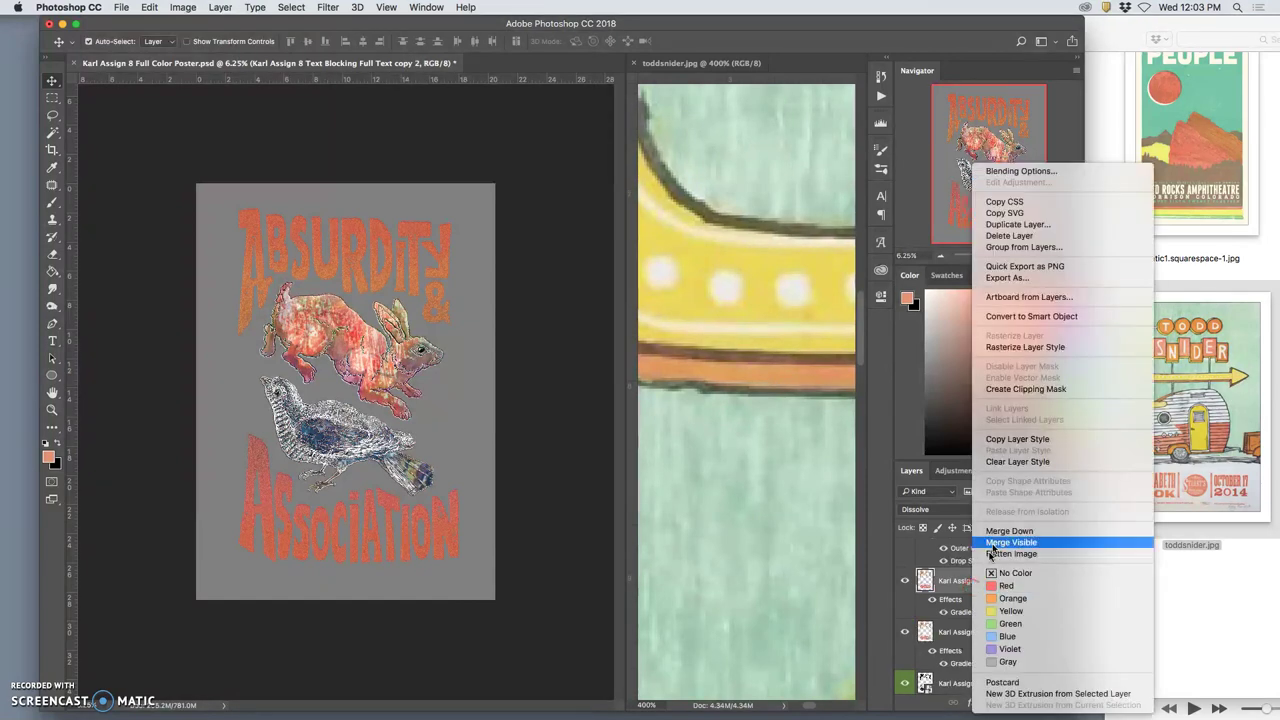
left_click(1026, 347)
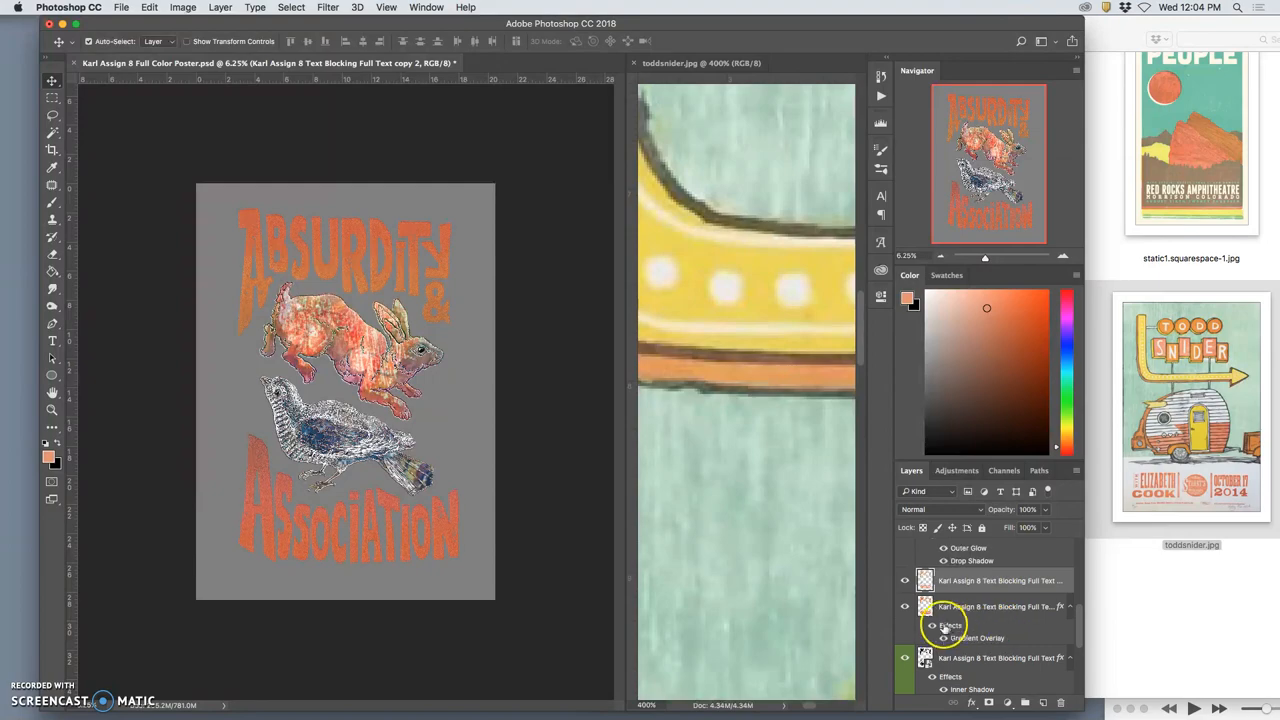
- Zoom in to inspect the speckled letters over grey, then back out to the whole title
key("super+equal")
key("super+equal")
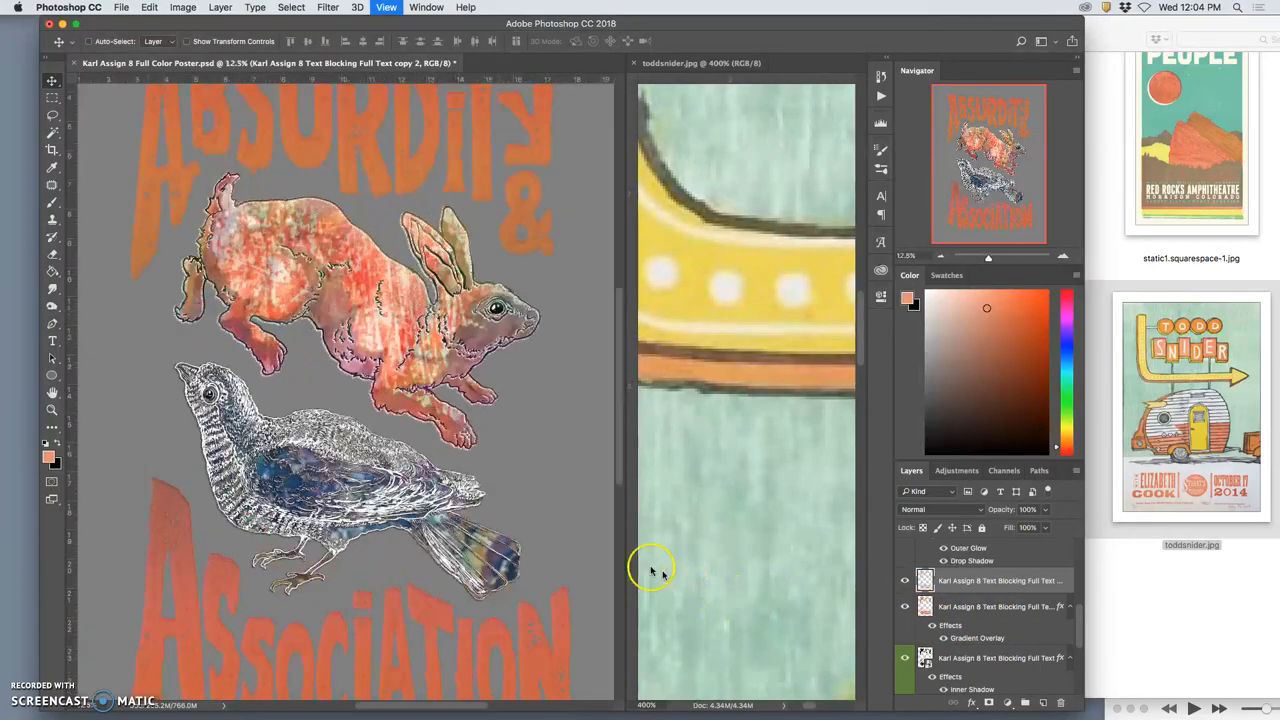
key("super+equal")
key("super+equal")
scroll(443, 430, "up", 3)
scroll(441, 440, "up", 2)
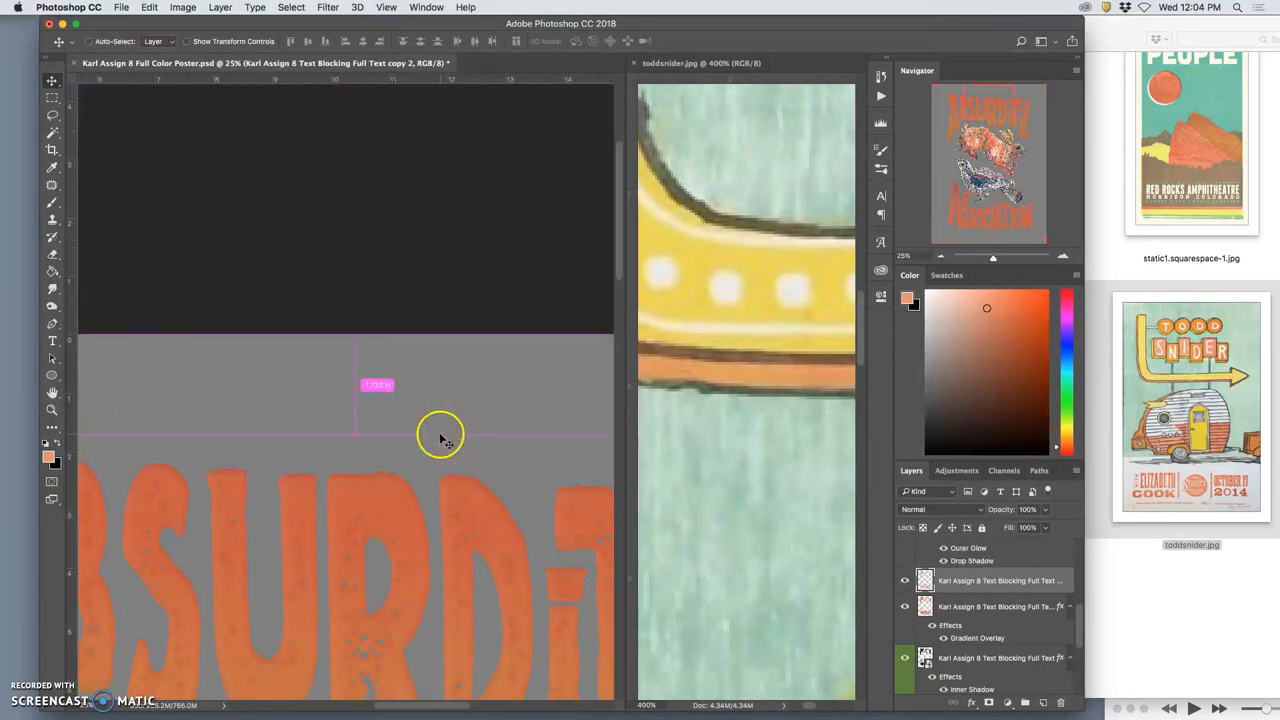
scroll(441, 441, "down", 2)
scroll(441, 441, "down", 2)
key("super+equal")
key("super+equal")
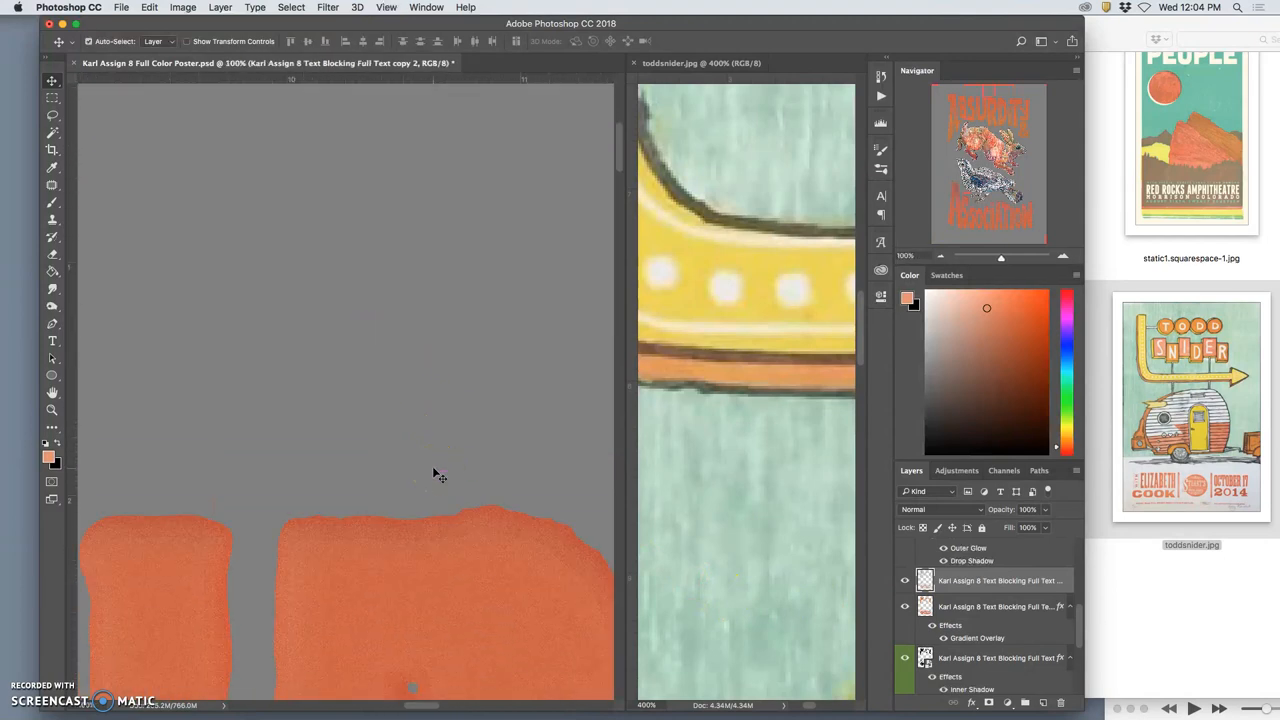
key("super+equal")
key("super+equal")
scroll(437, 476, "down", 5)
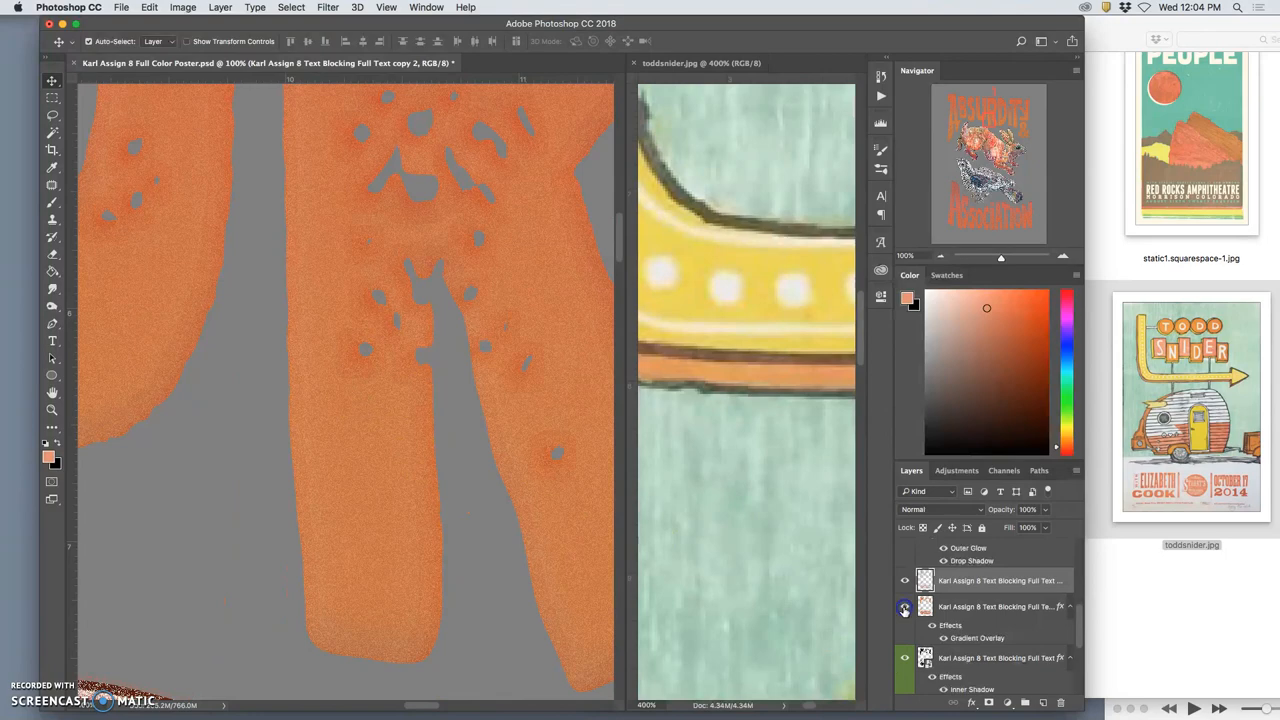
key("super+minus")
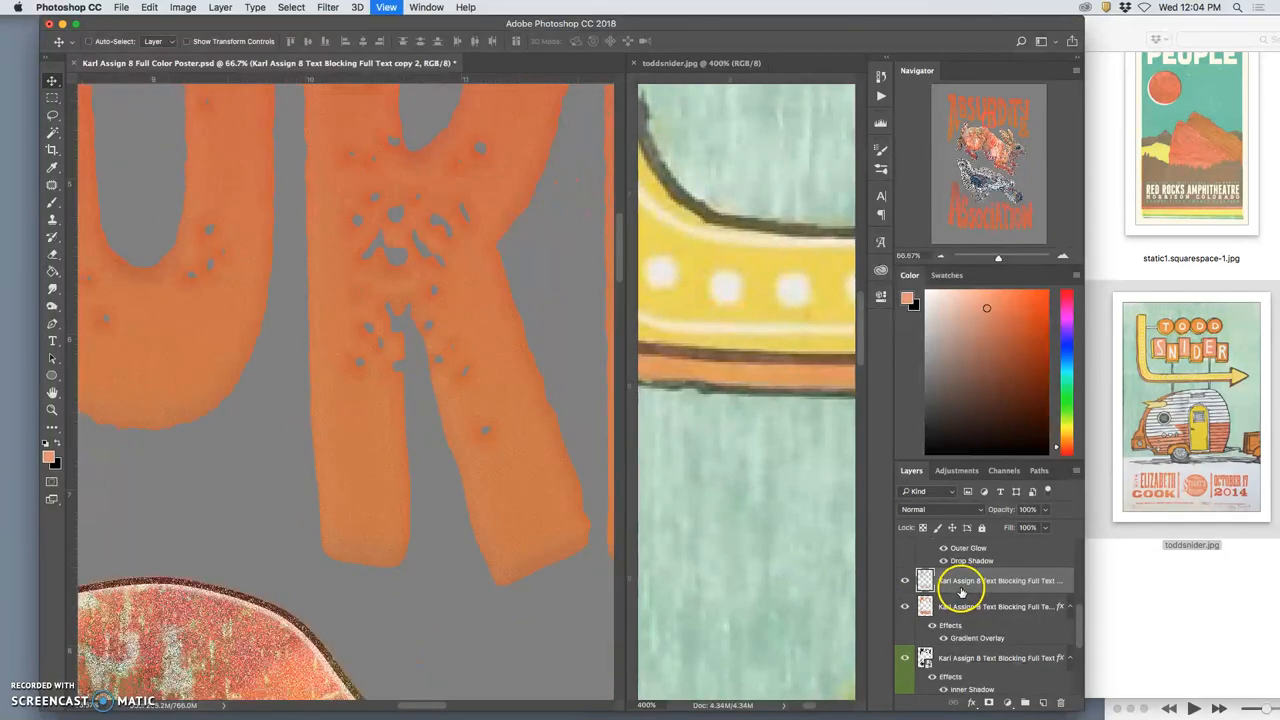
key("super+minus")
key("super+minus")
key("super+minus")
key("super+minus")
key("super+minus")
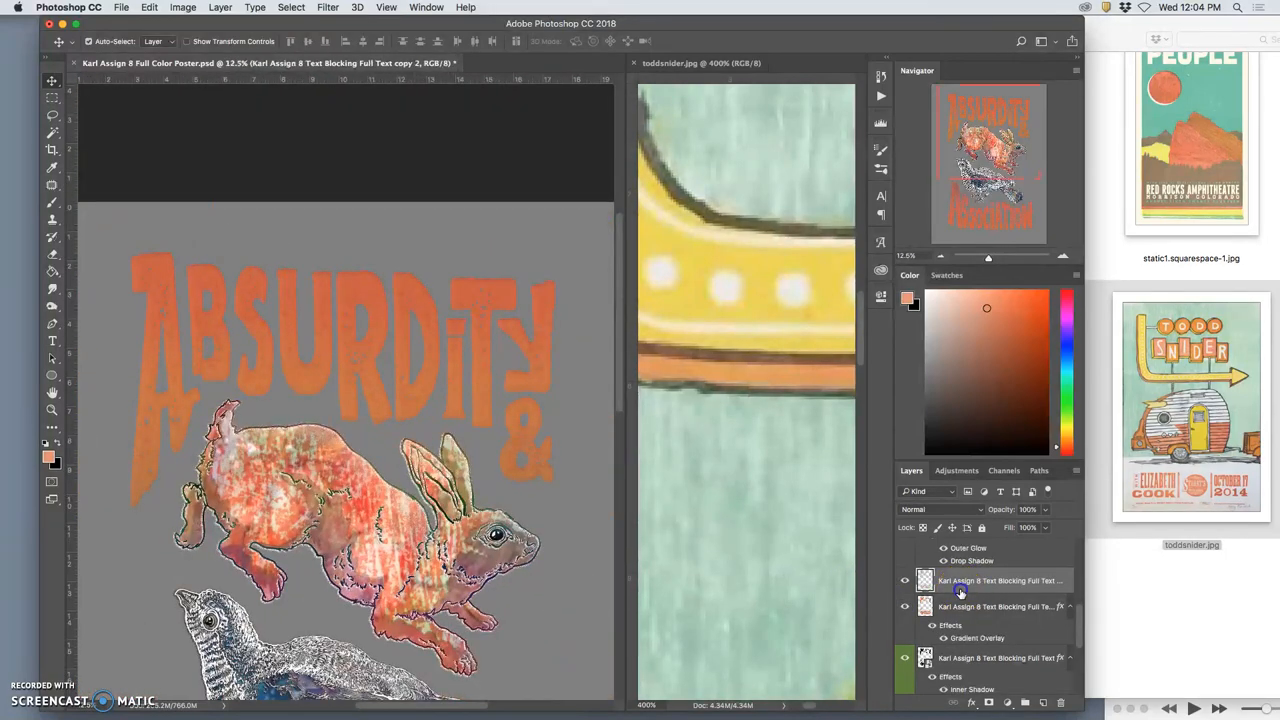
- Enable a white (#ffffff) stroke on the lettering copy with Normal blend mode
double_click(960, 591)
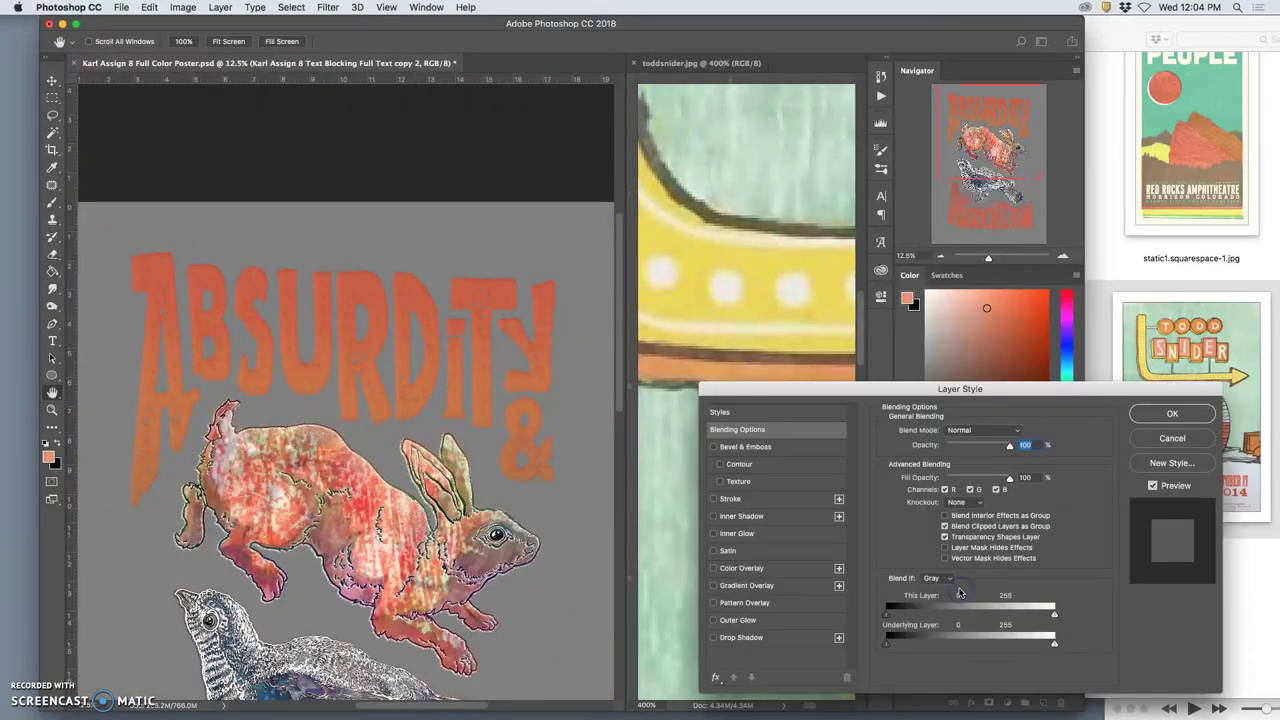
left_click(714, 499)
left_click(741, 499)
left_click(913, 530)
left_click(301, 55)
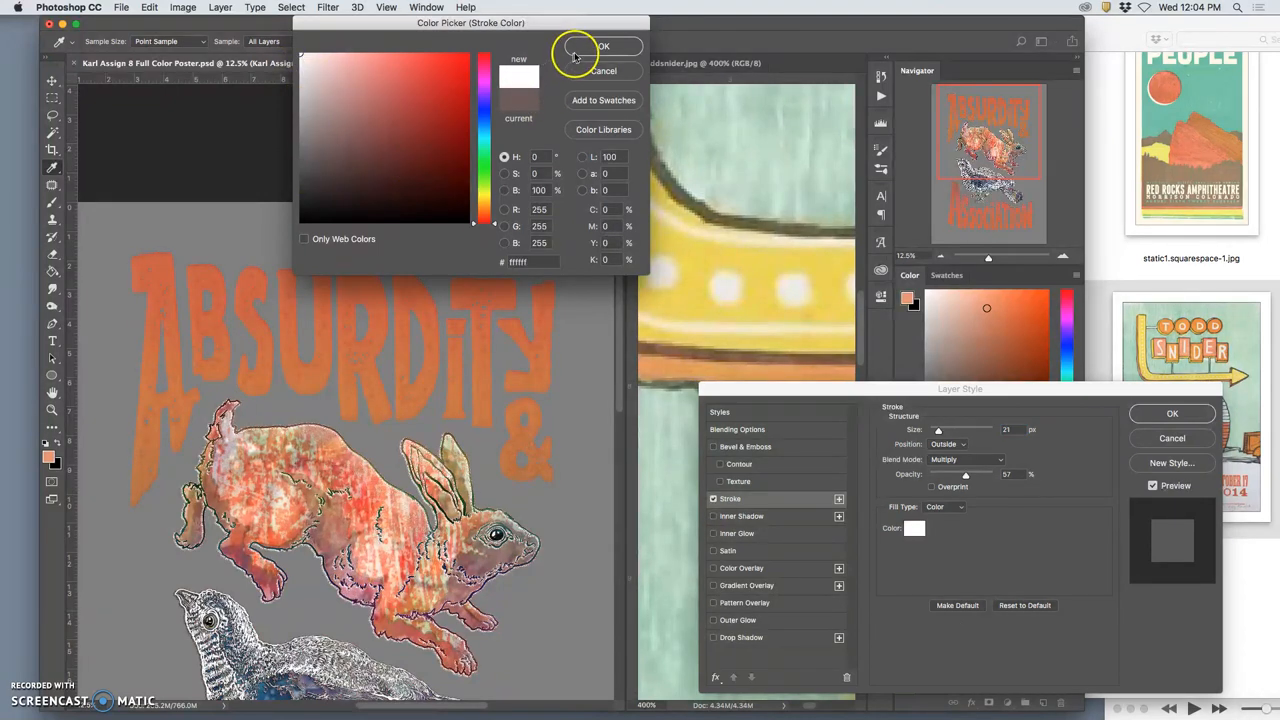
left_click(603, 47)
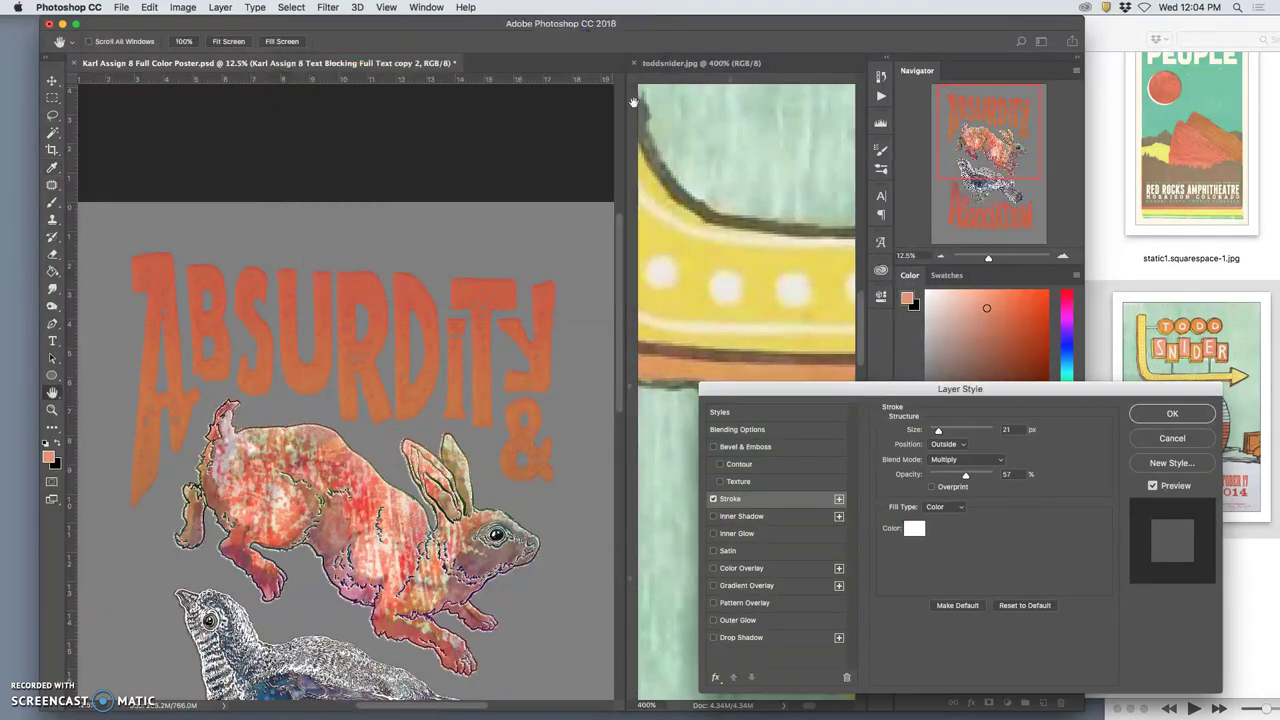
left_click(960, 459)
left_click(945, 421)
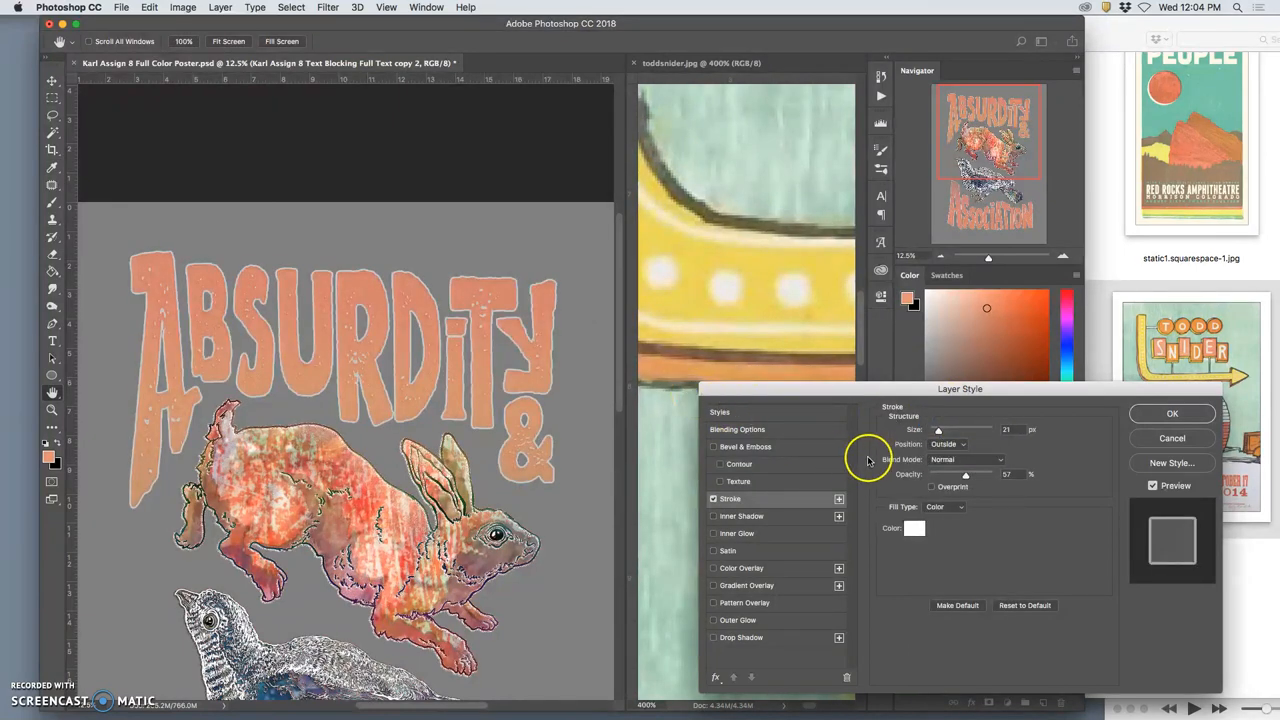
key("ctrl+minus")
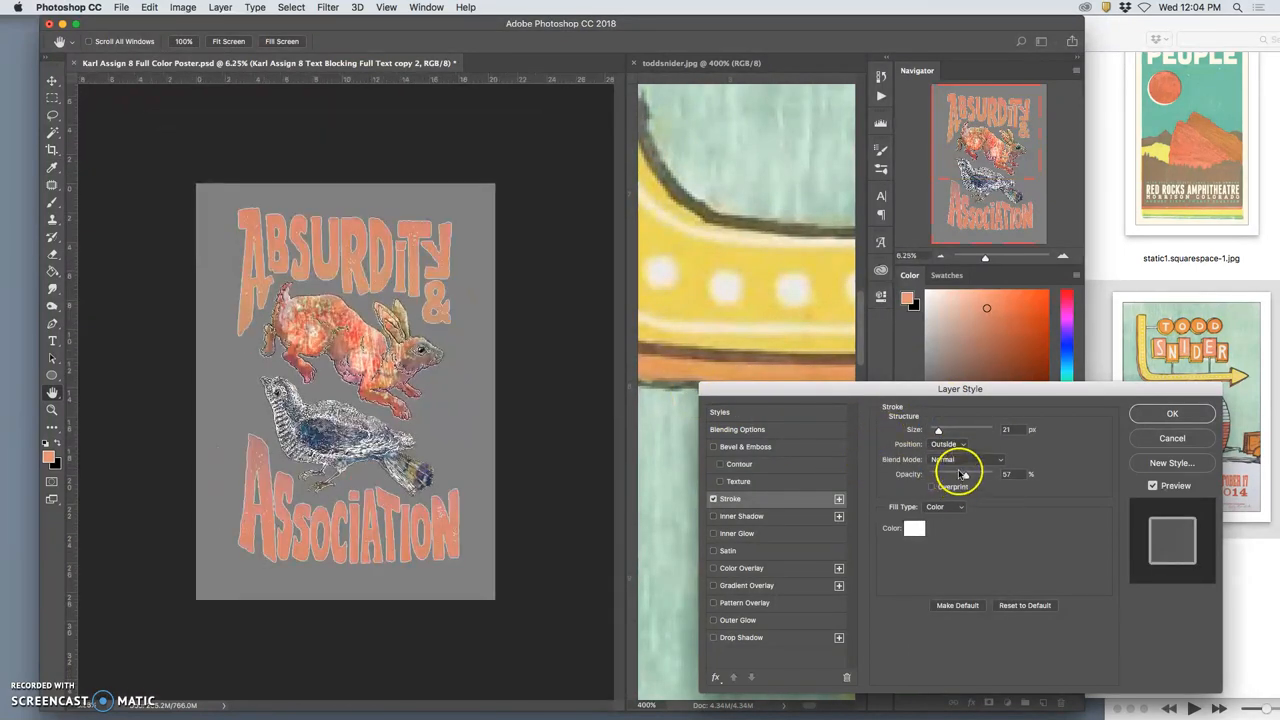
- Apply the stroke, nudge the lettering layer's stack position, and zoom in on the pale outline
left_click(1172, 413)
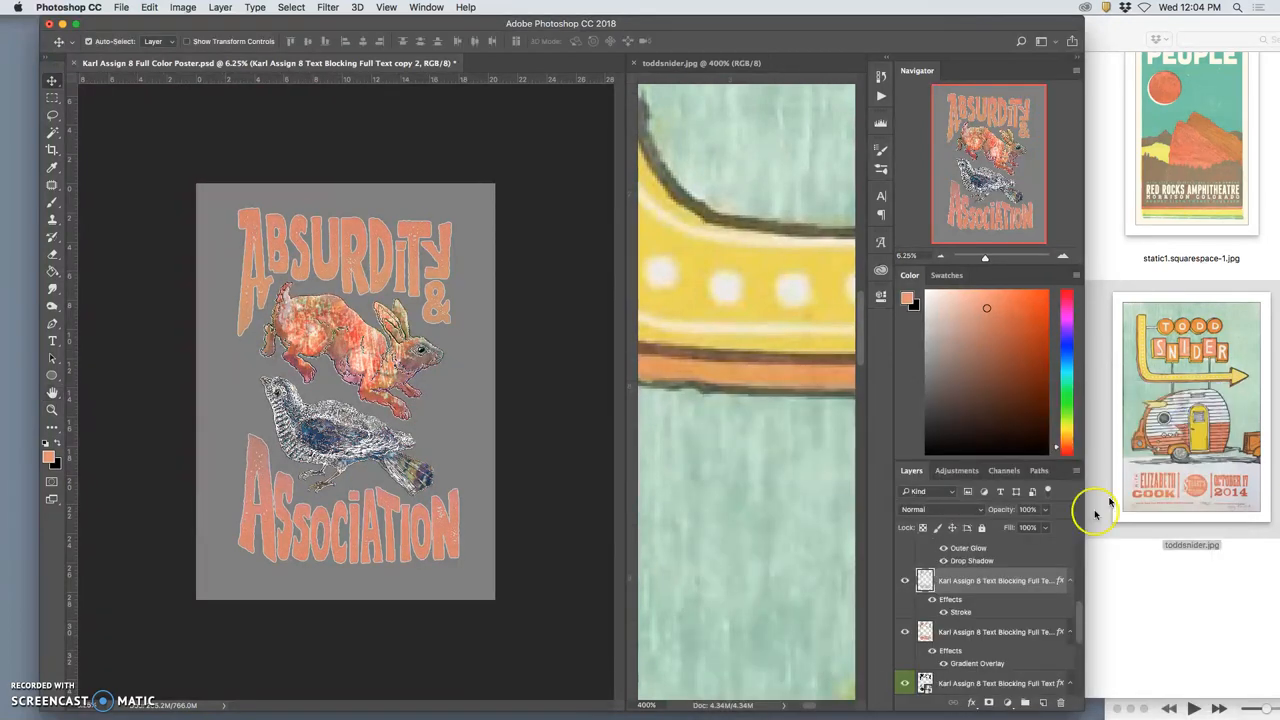
key("ctrl+bracketright")
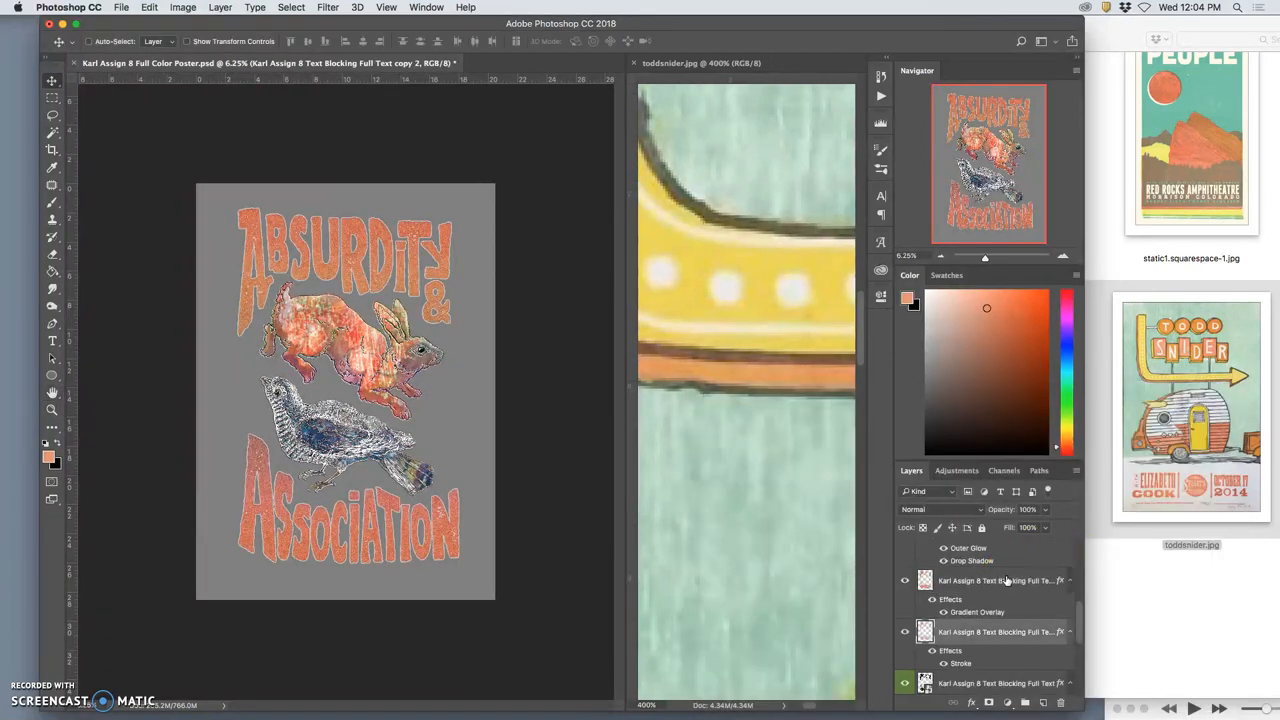
key("ctrl+bracketright")
key("ctrl+bracketleft")
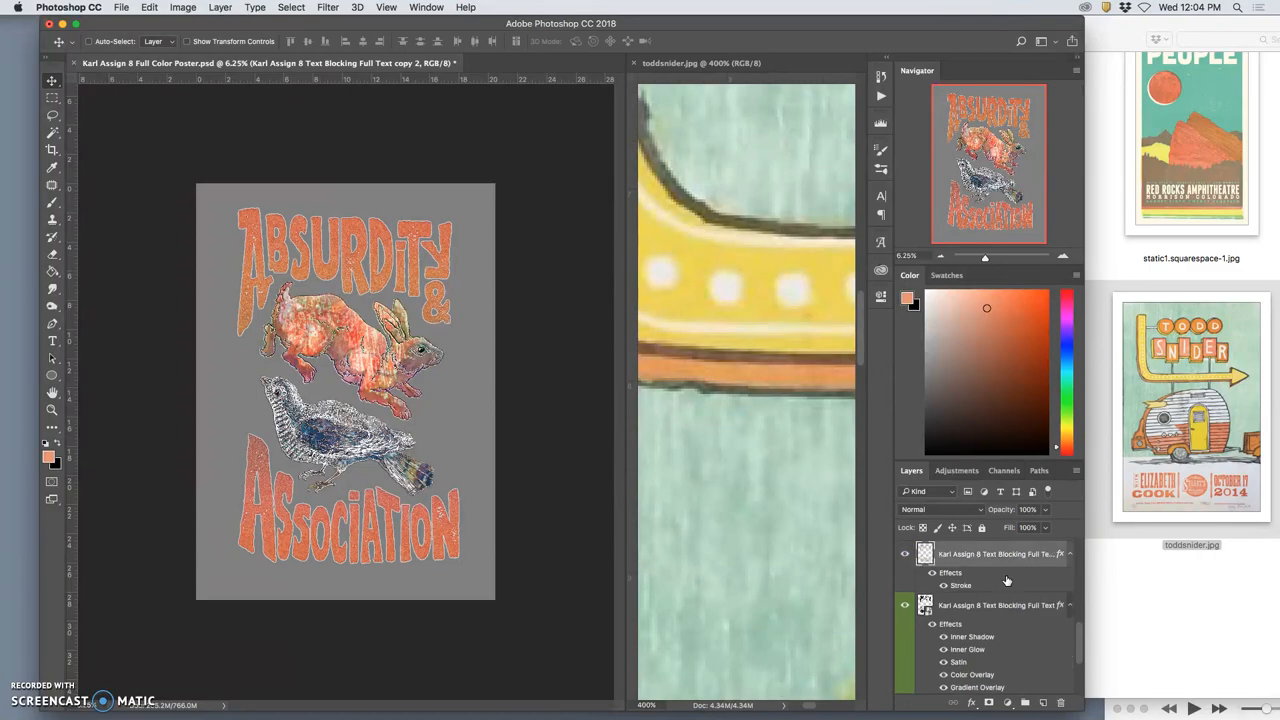
key("ctrl+plus")
key("ctrl+plus")
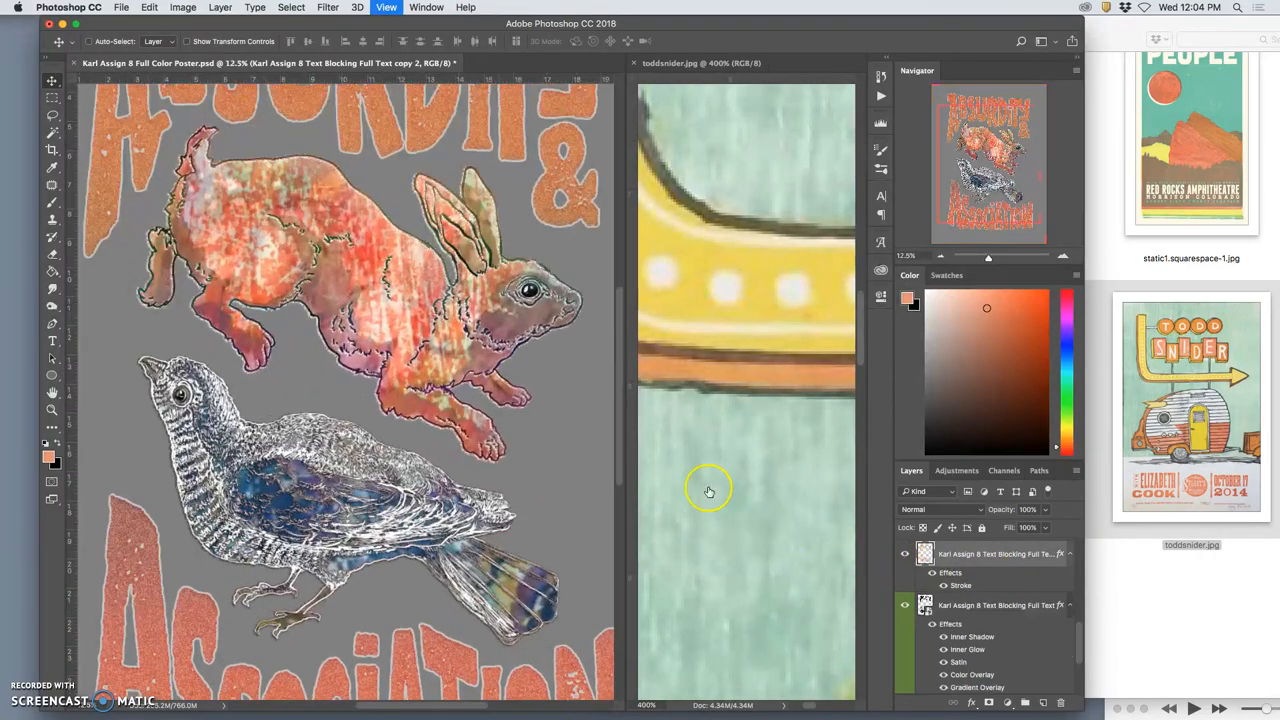
key("ctrl+plus")
scroll(500, 425, "up", 10)
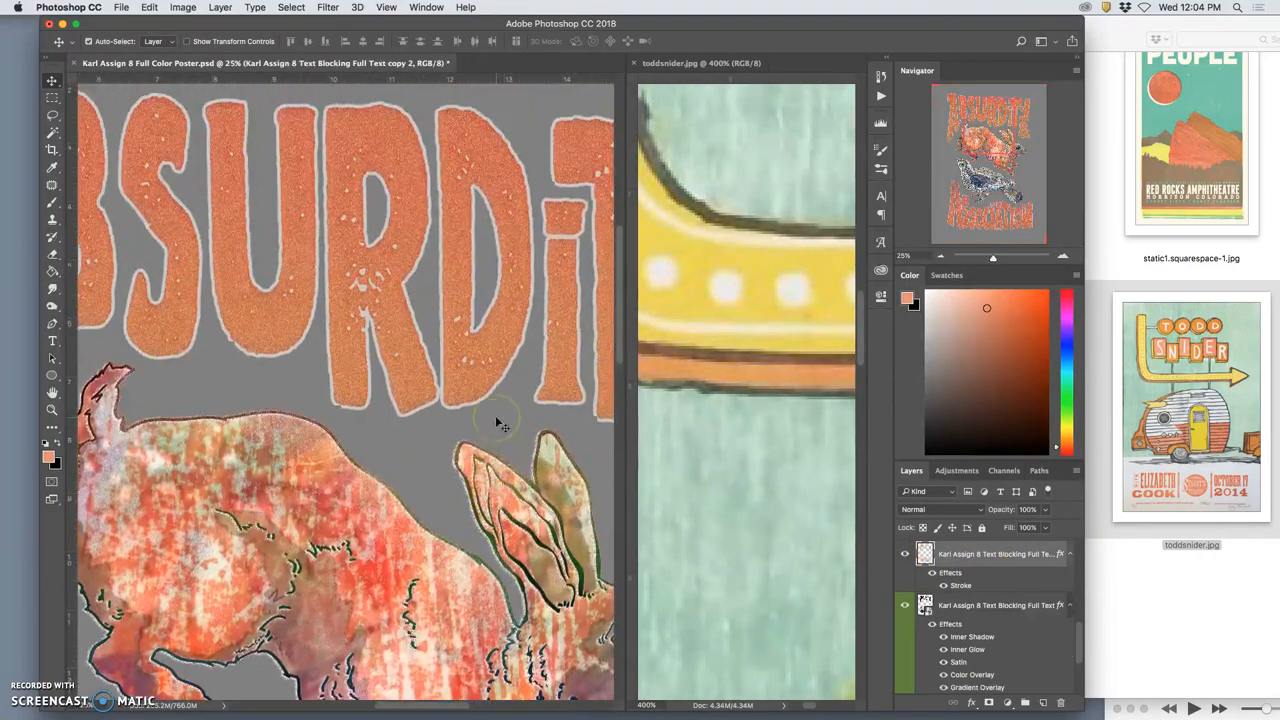
- Thin the copy's white stroke to 13 px, raise its opacity to 77%, and apply it
double_click(957, 586)
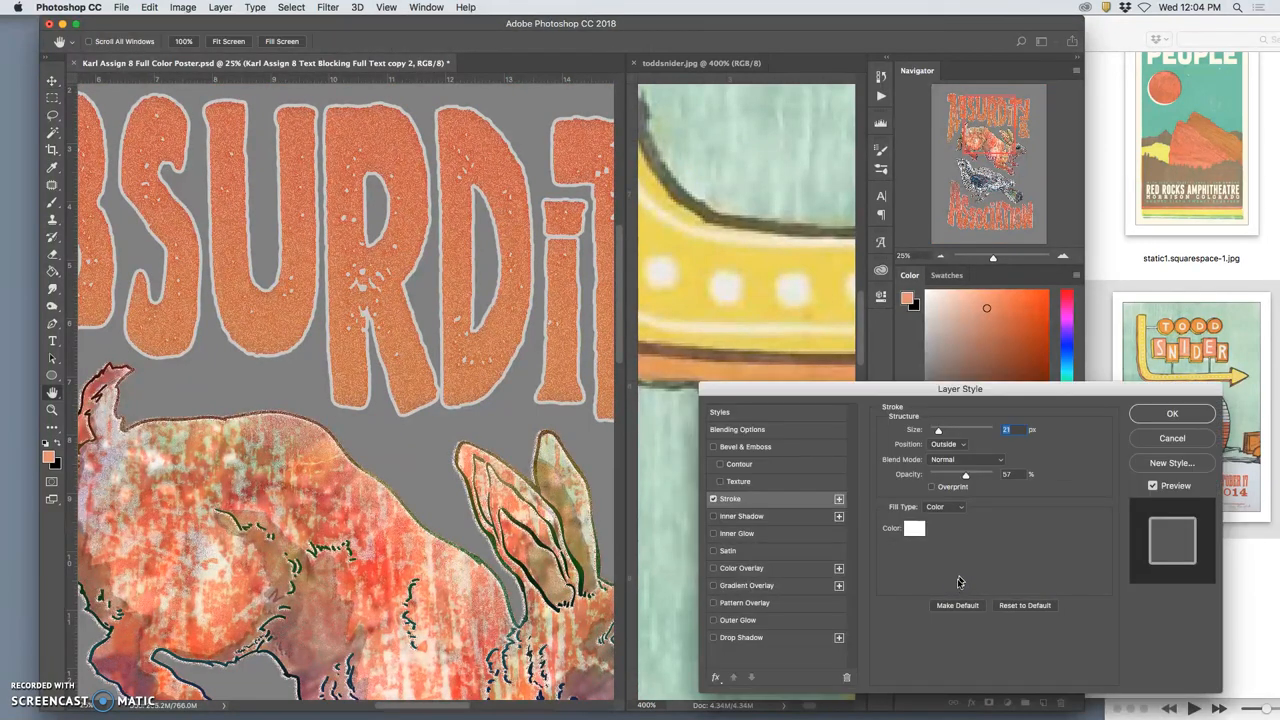
mouse_move(945, 430)
left_mouse_down()
mouse_move(994, 432)
mouse_move(937, 431)
left_mouse_up()
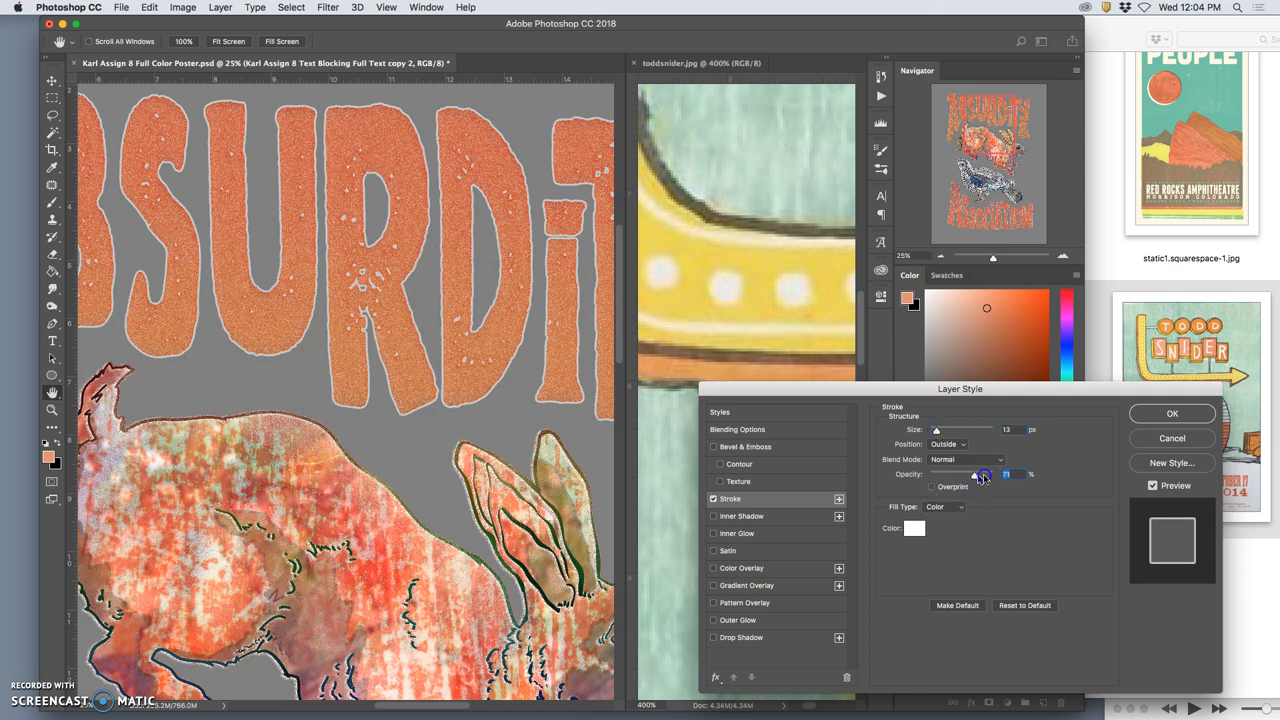
left_click_drag(965, 474, 1007, 475)
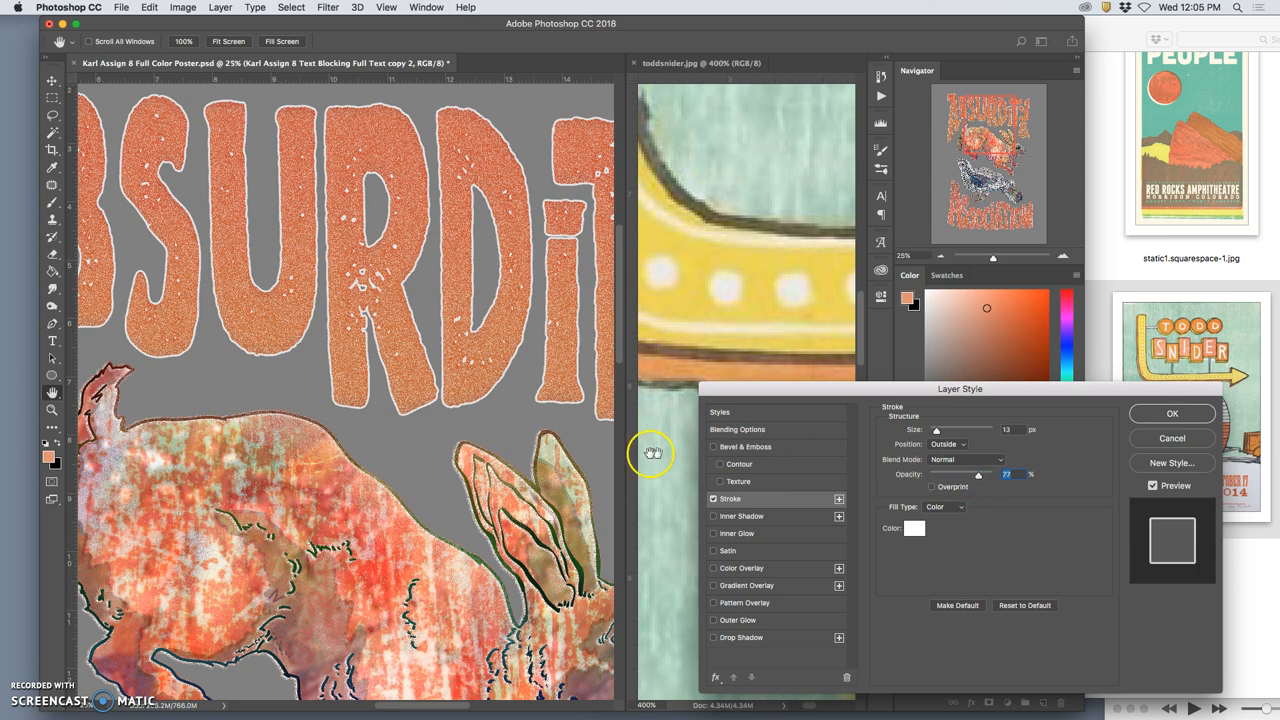
key("super+minus")
key("super+minus")
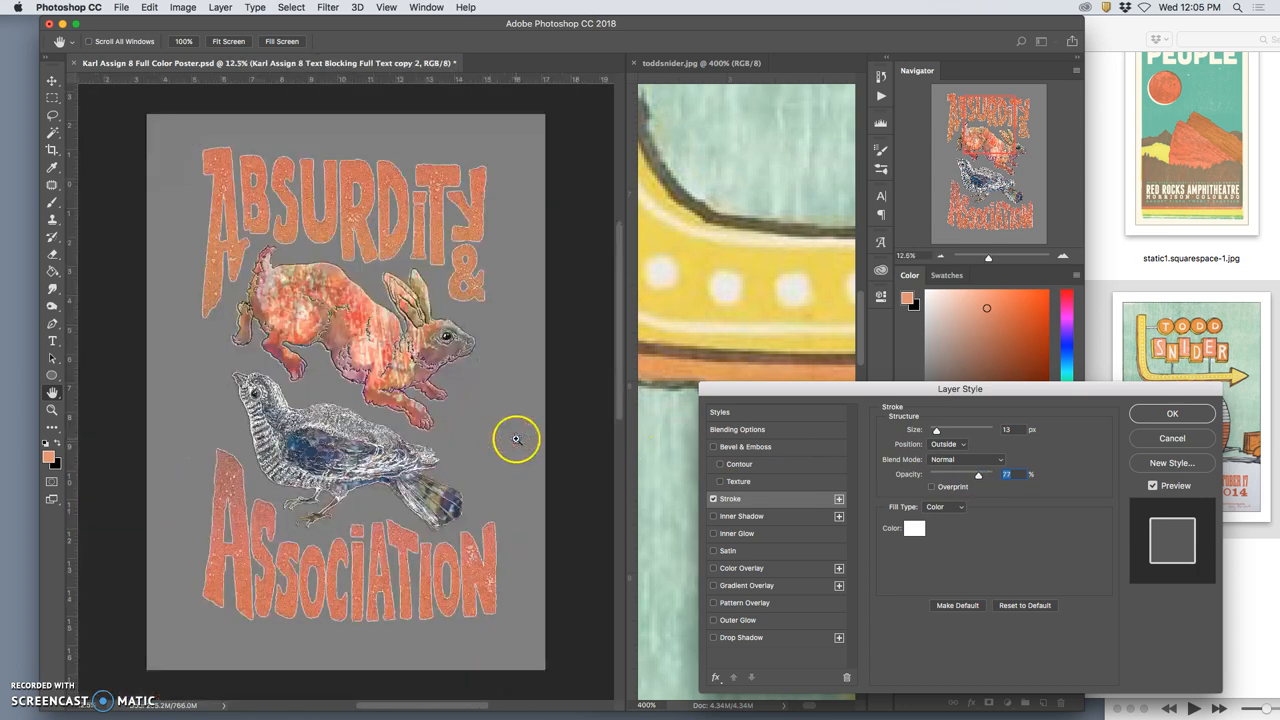
left_click(1167, 414)
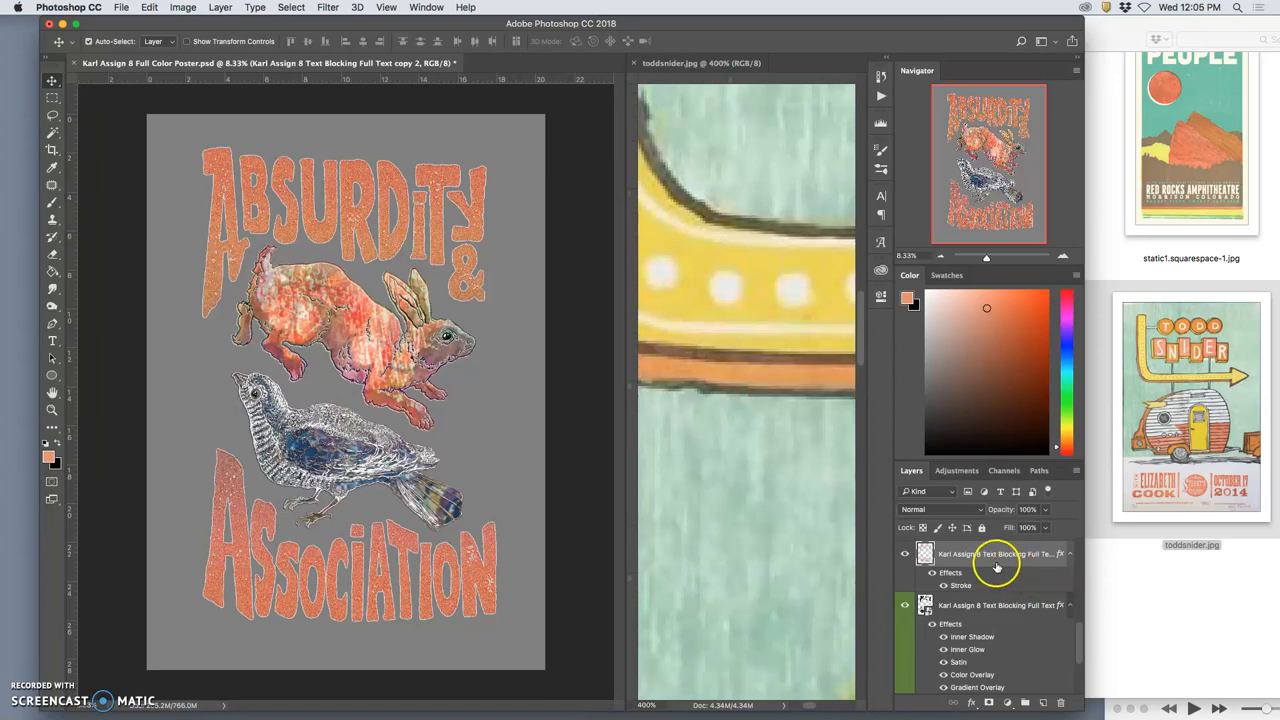
- Duplicate the outlined lettering layer with Cmd+J and rasterize the copy's layer style
key("super+j")
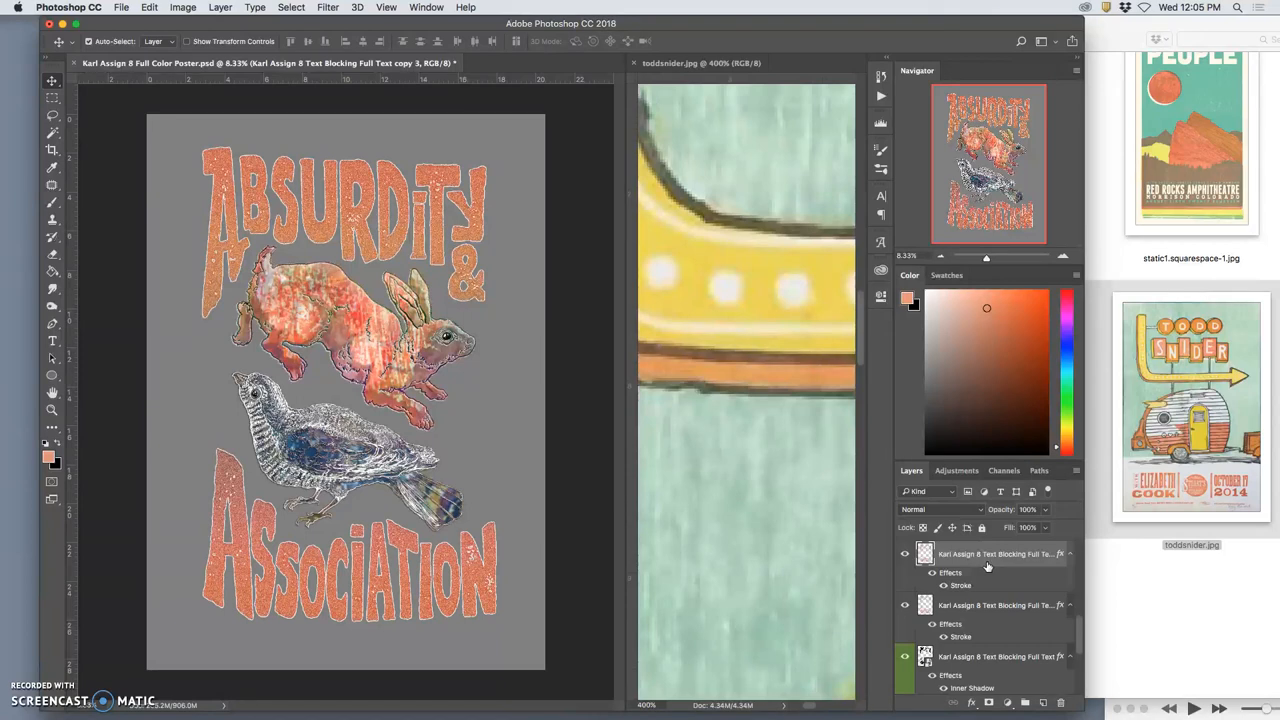
right_click(988, 567)
left_click(1025, 349)
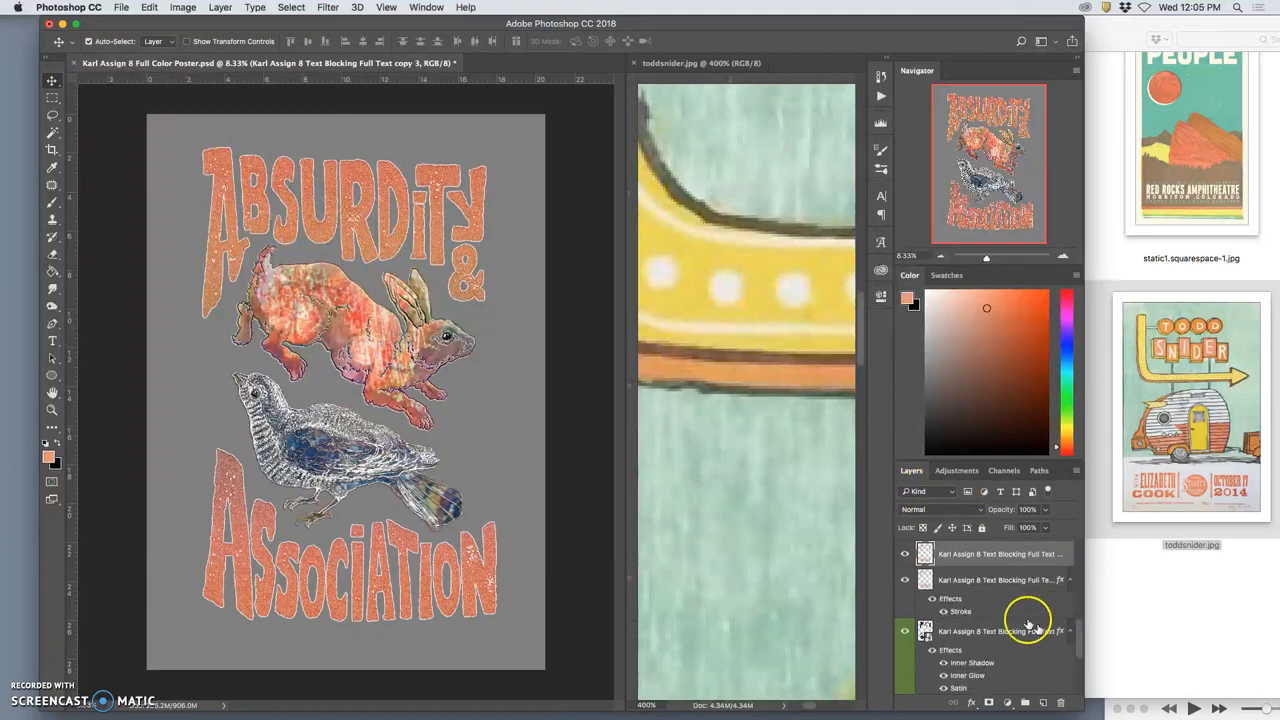
- Add a stroke to the new copy in a blue sampled from the bird's tail, thickened to 21 px
double_click(972, 570)
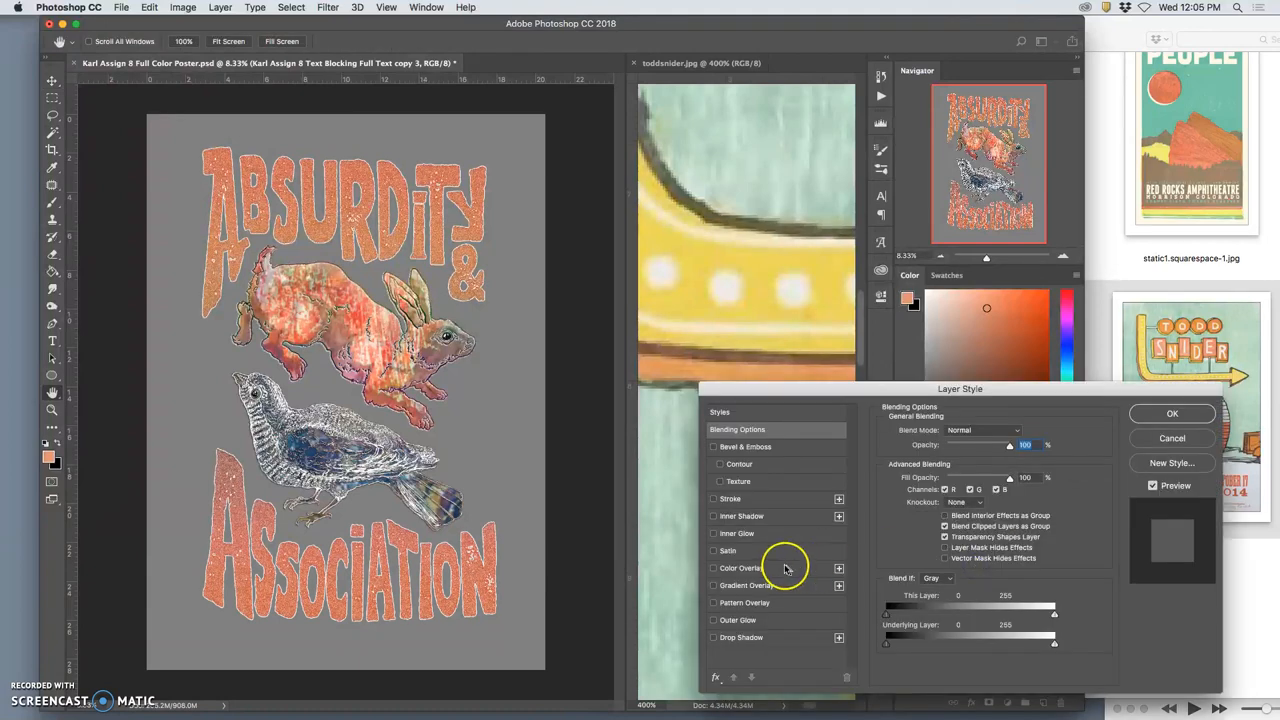
left_click(723, 498)
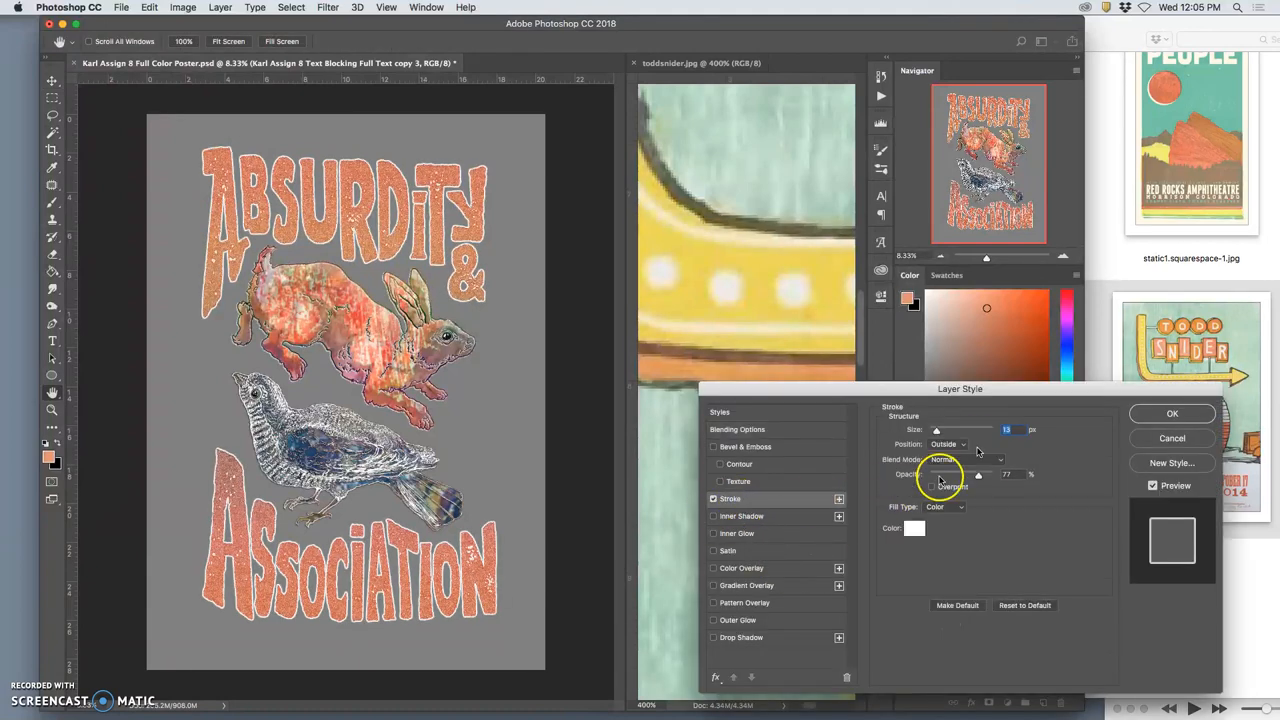
left_click(914, 528)
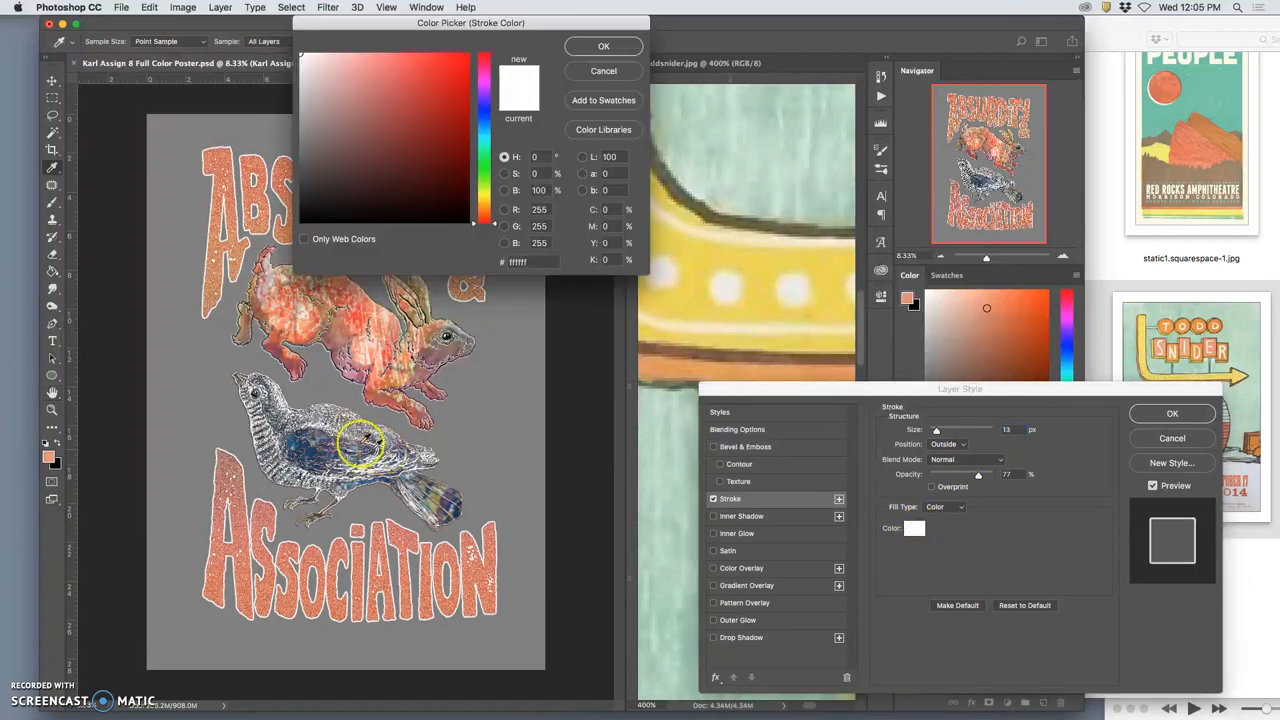
left_click(293, 360)
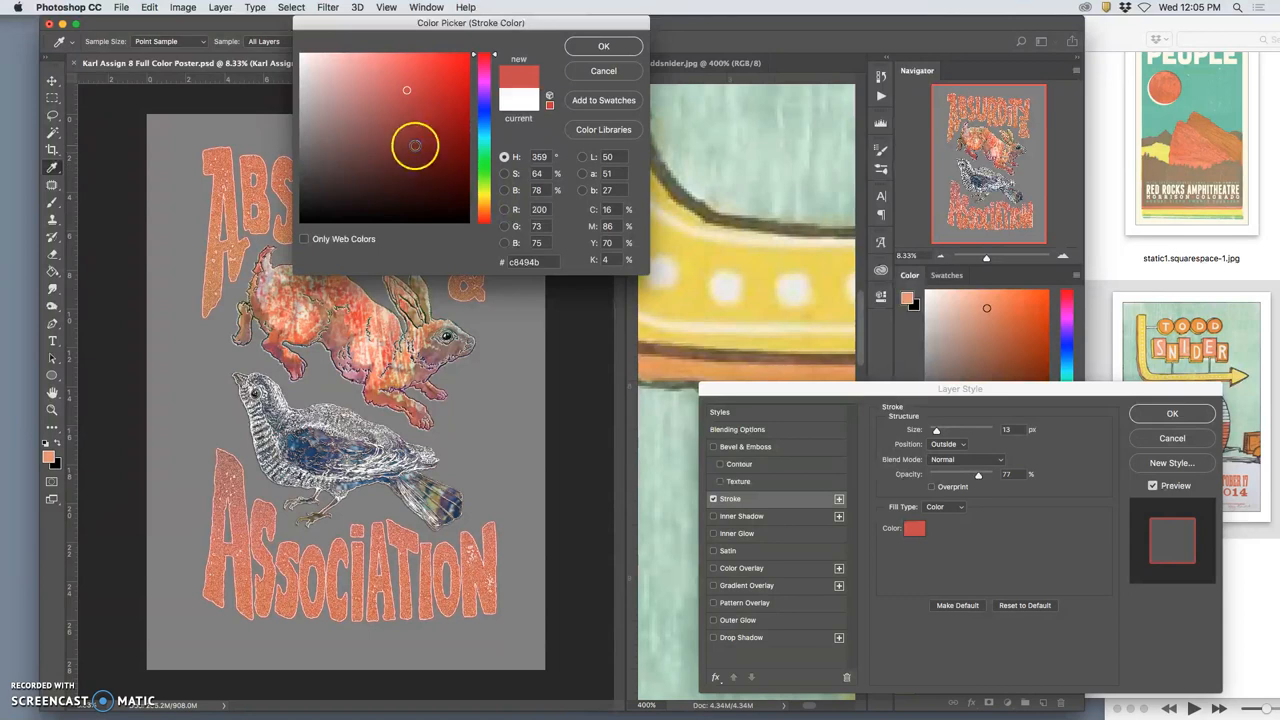
left_click(483, 86)
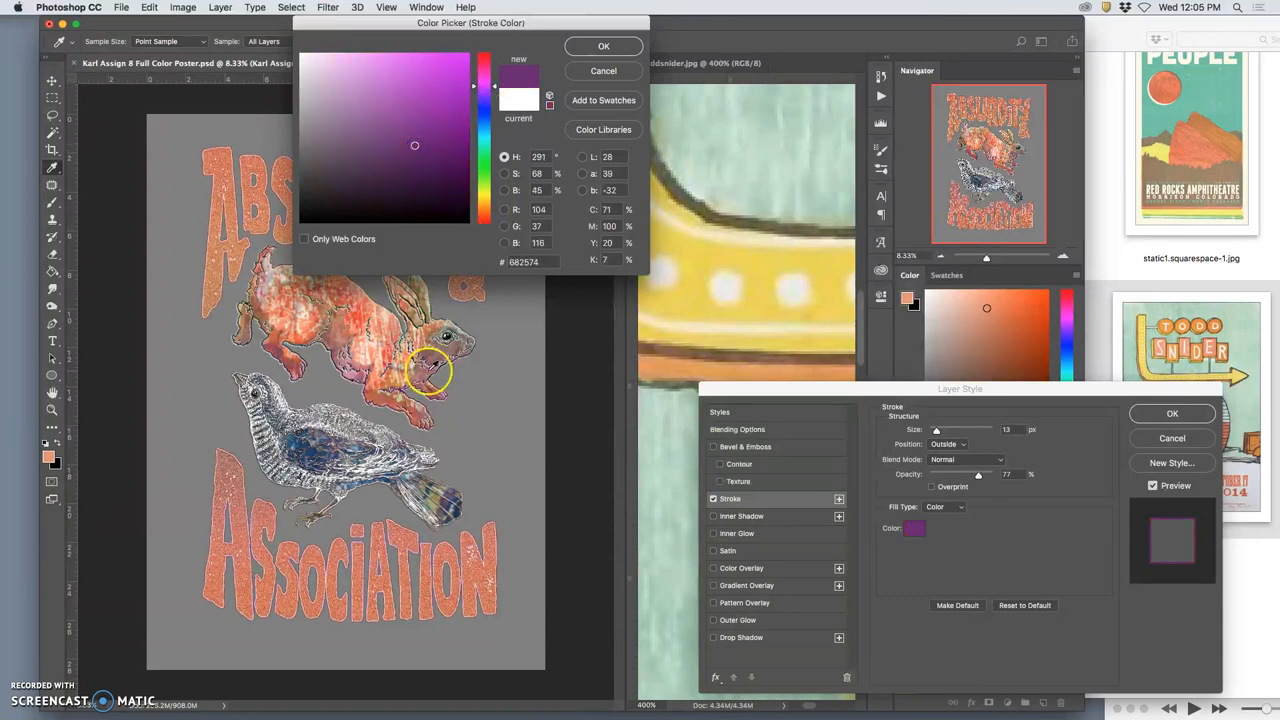
left_click(455, 510)
left_click(588, 46)
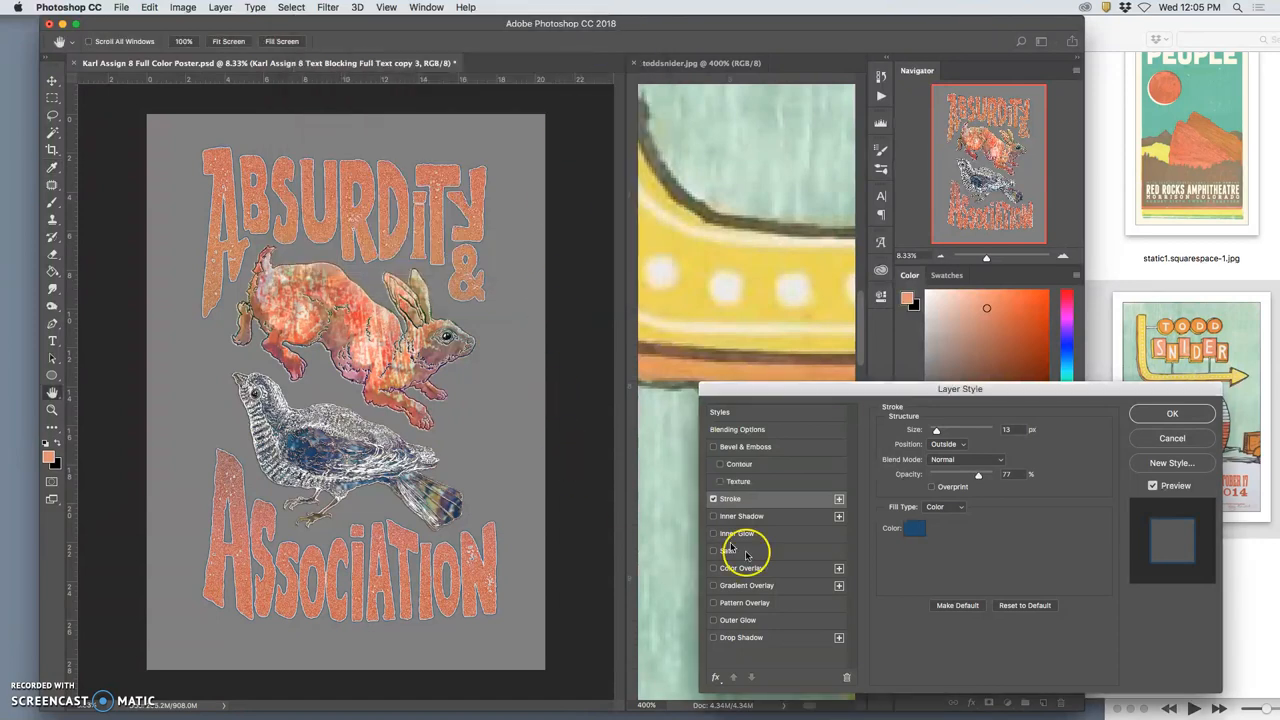
left_click_drag(936, 431, 939, 433)
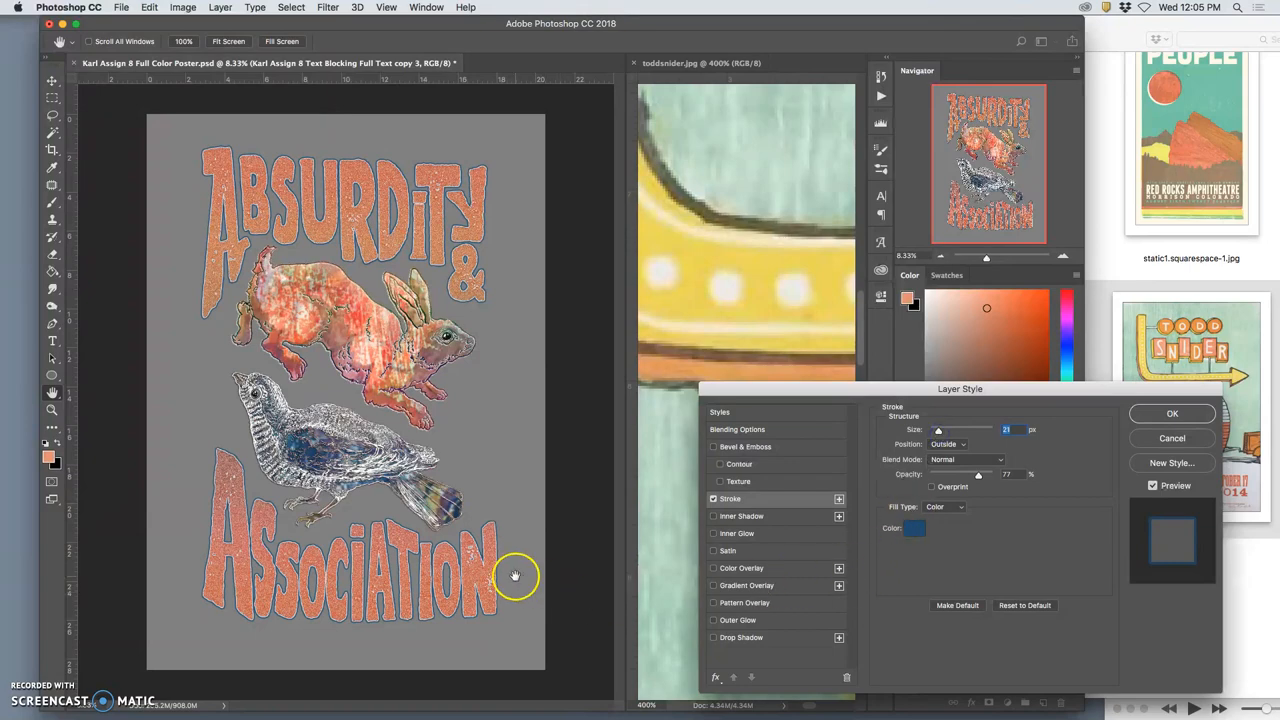
scroll(509, 572, "up", 2)
scroll(445, 510, "down", 5)
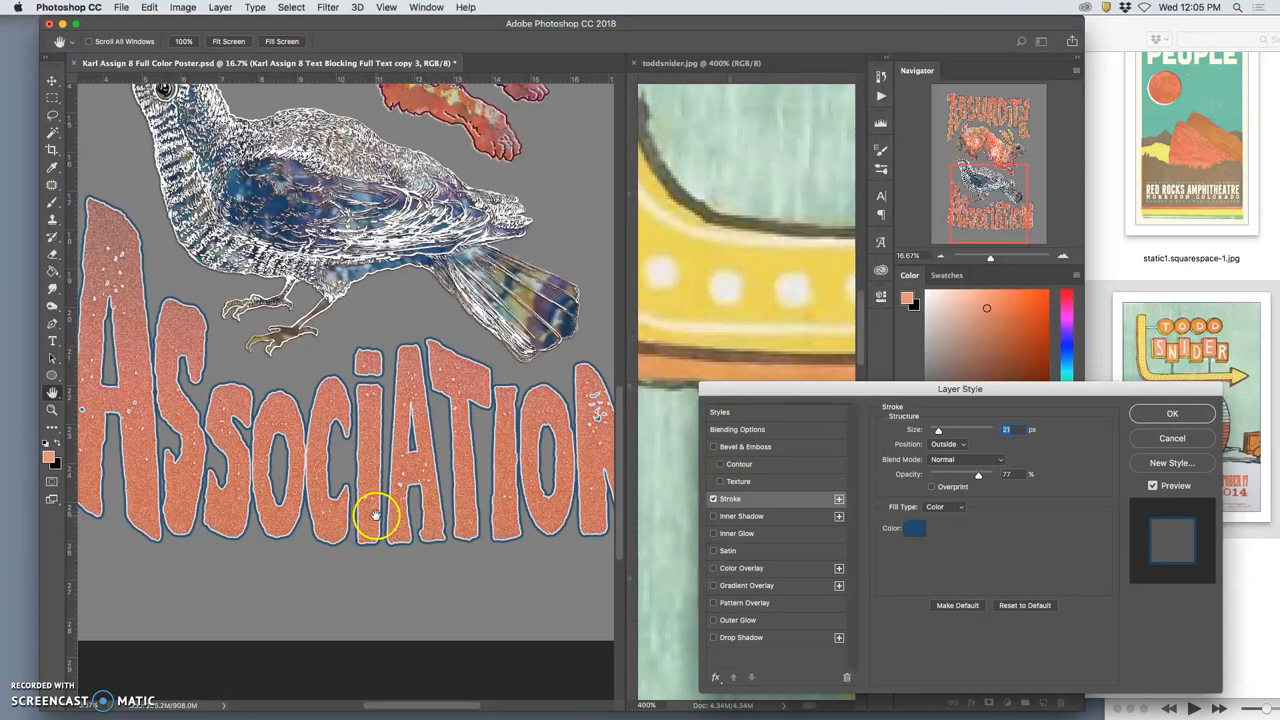
scroll(376, 514, "left", 2)
scroll(376, 514, "up", 1)
scroll(376, 514, "up", 3)
scroll(376, 514, "up", 3)
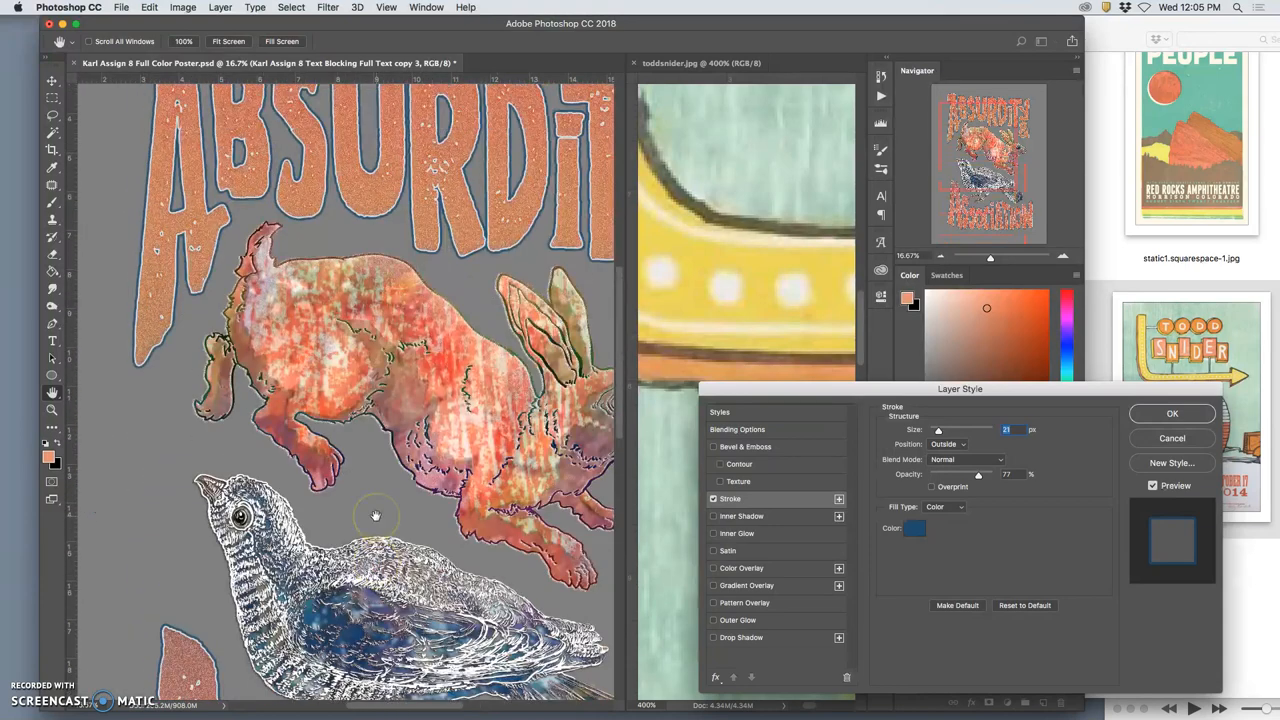
scroll(376, 514, "up", 2)
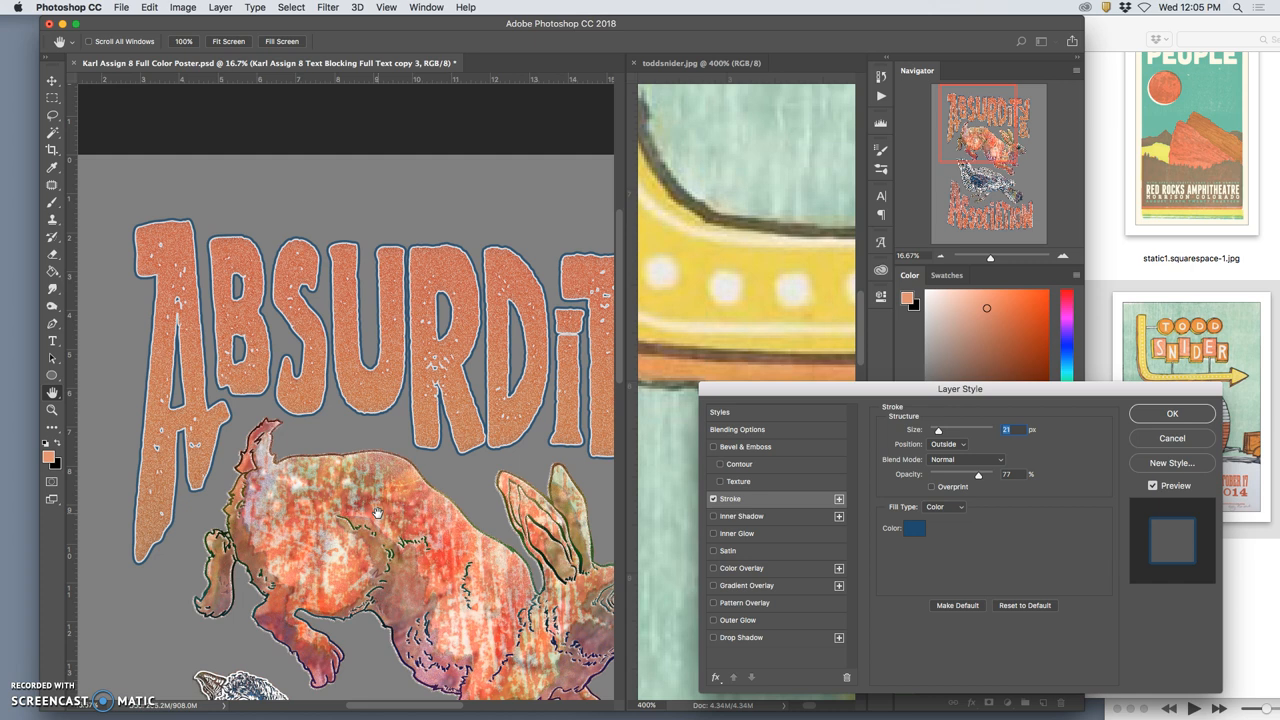
scroll(377, 513, "down", 3)
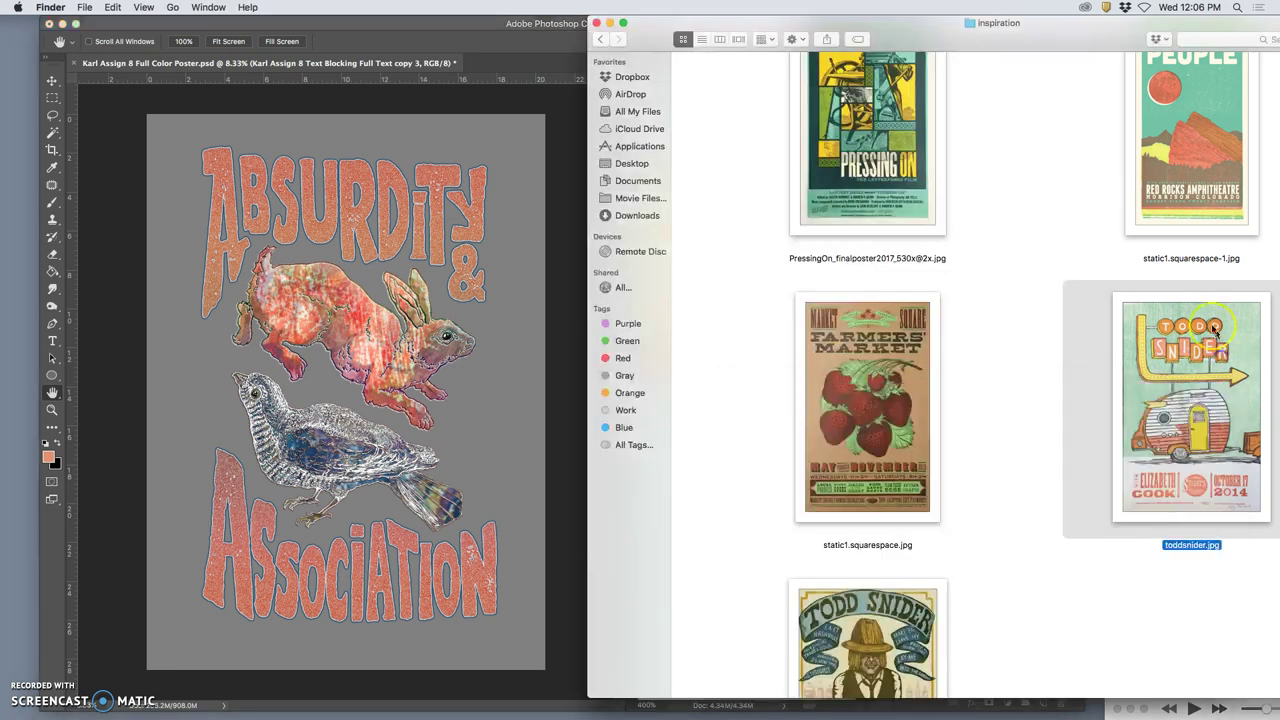
left_click(1215, 362)
- Recolour the copy's stroke dark brown and switch its blend mode to Dissolve
left_click(553, 394)
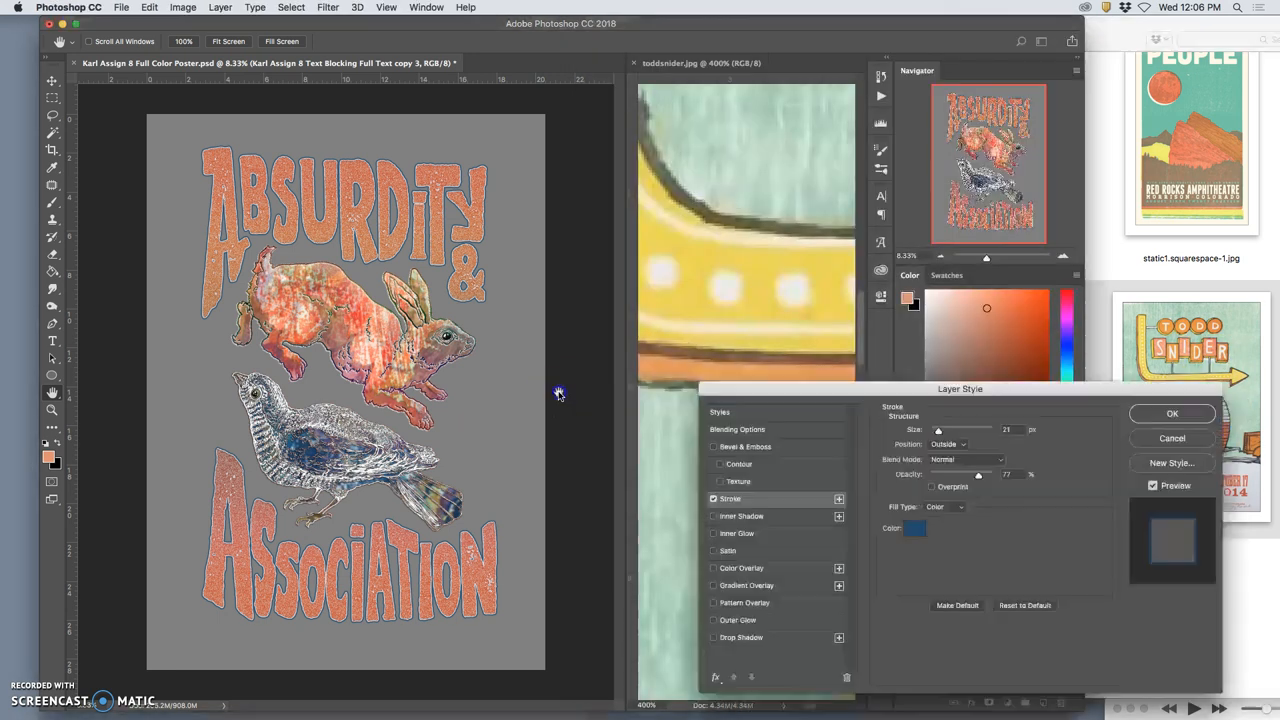
left_click(912, 530)
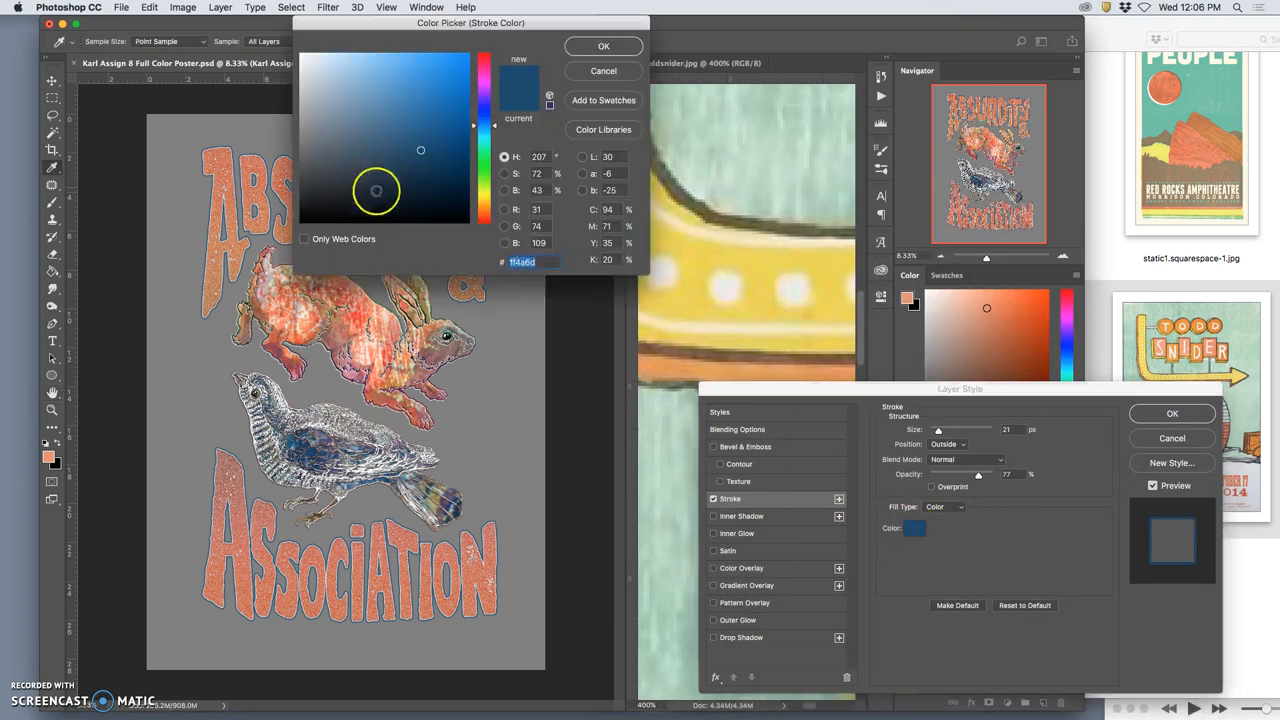
left_click(484, 211)
left_click_drag(449, 188, 444, 193)
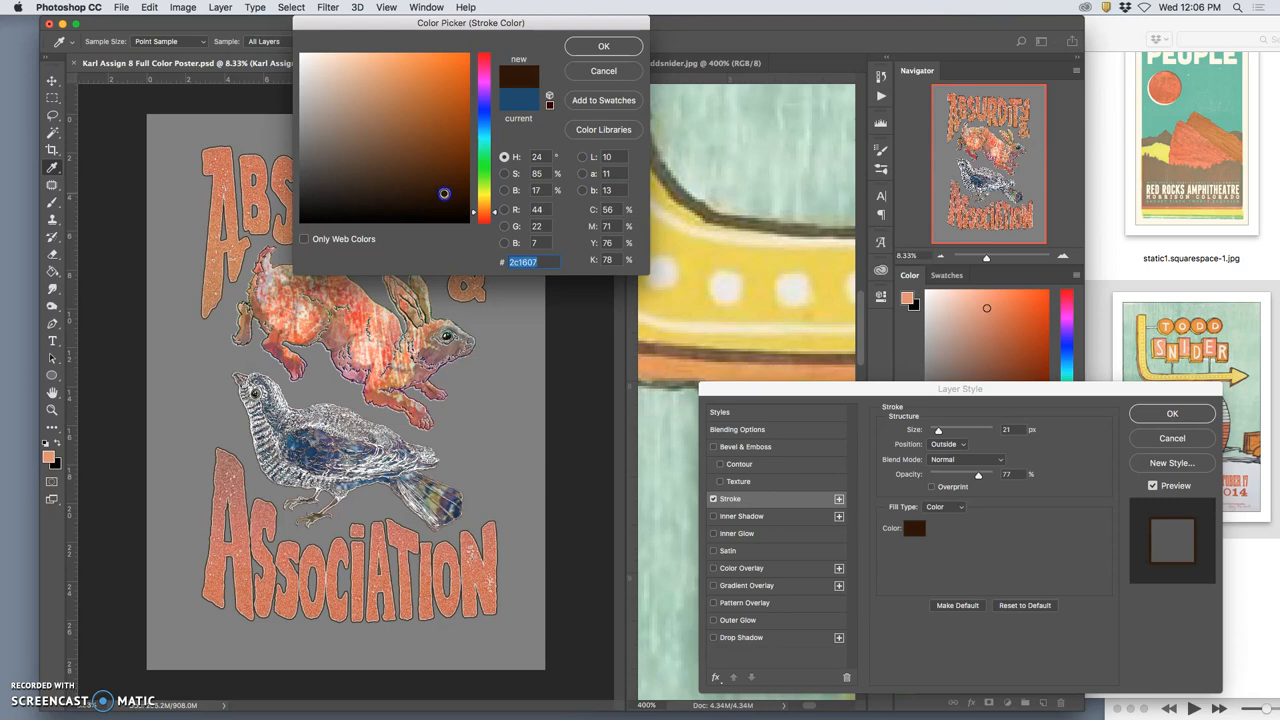
left_click(603, 46)
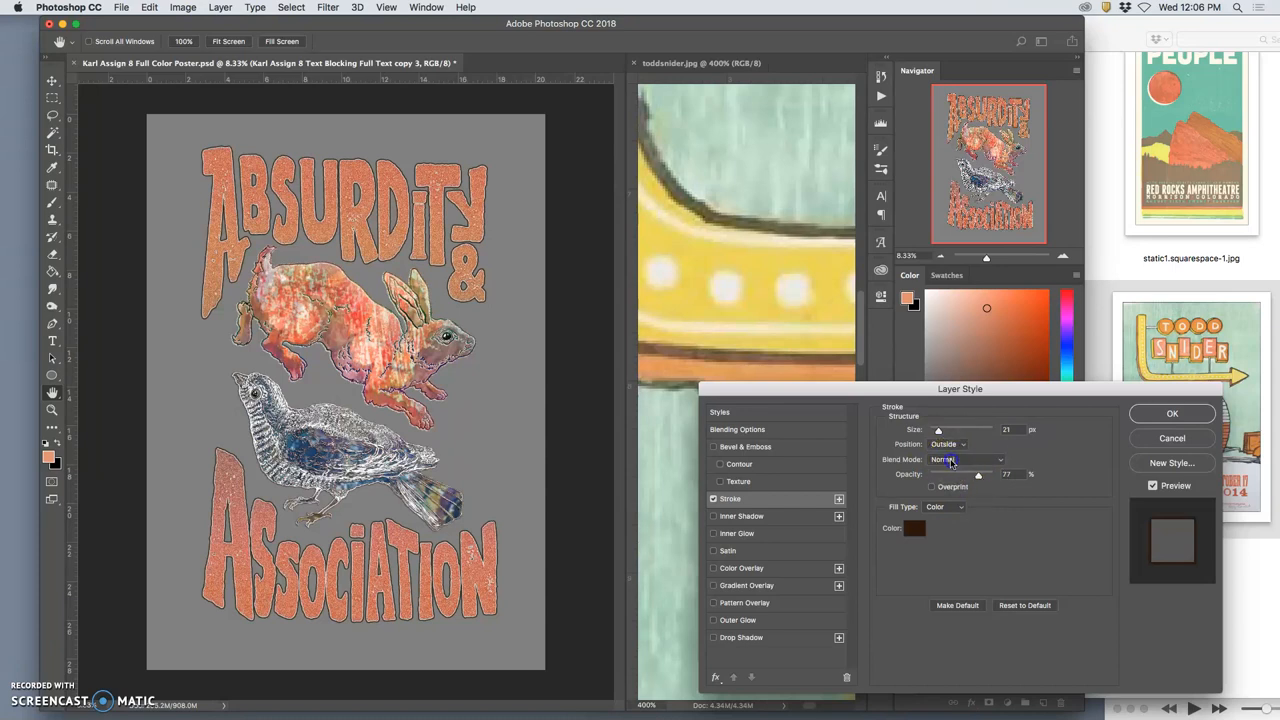
left_click(948, 459)
left_click(947, 468)
scroll(575, 392, "up", 1)
scroll(557, 386, "up", 1)
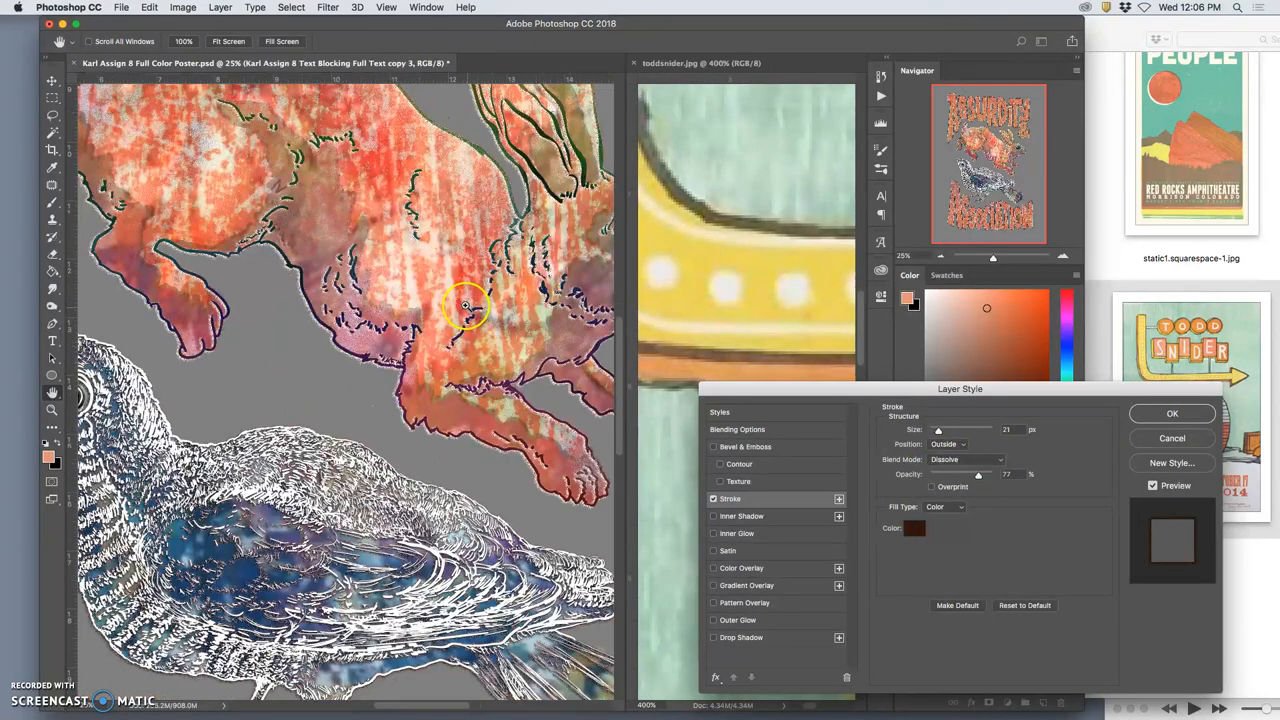
scroll(465, 308, "up", 1)
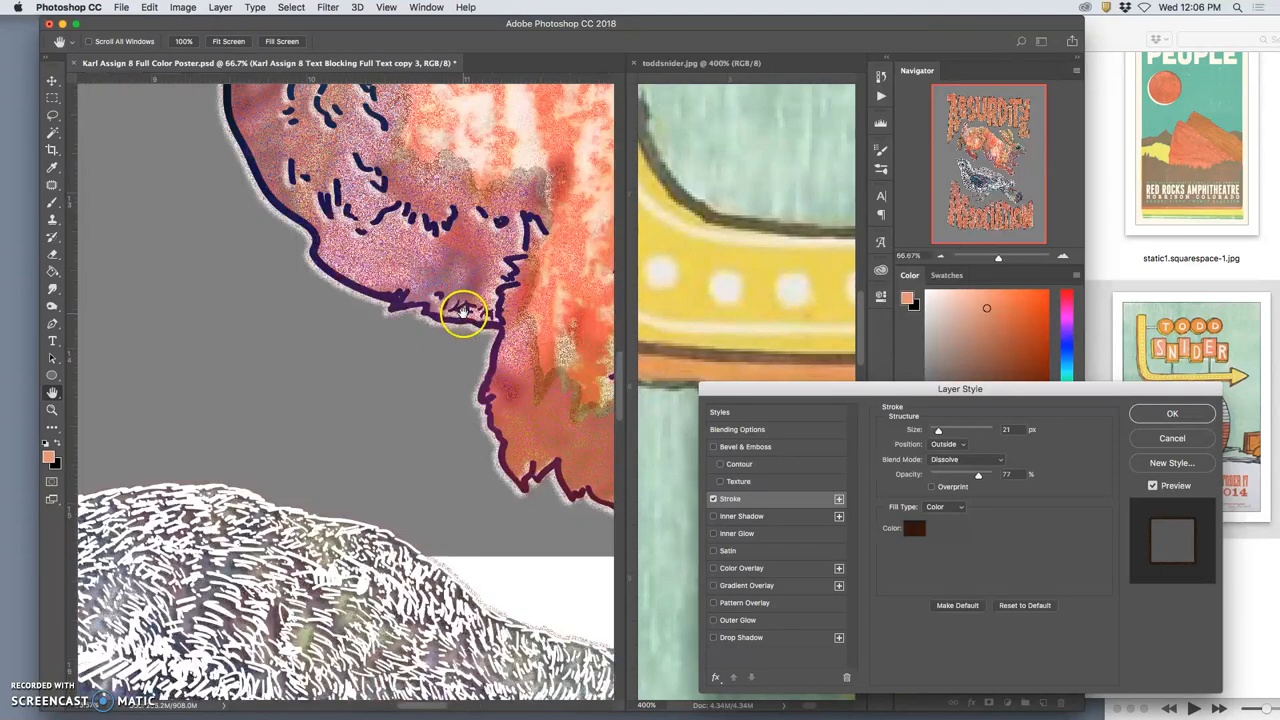
scroll(463, 312, "up", 1)
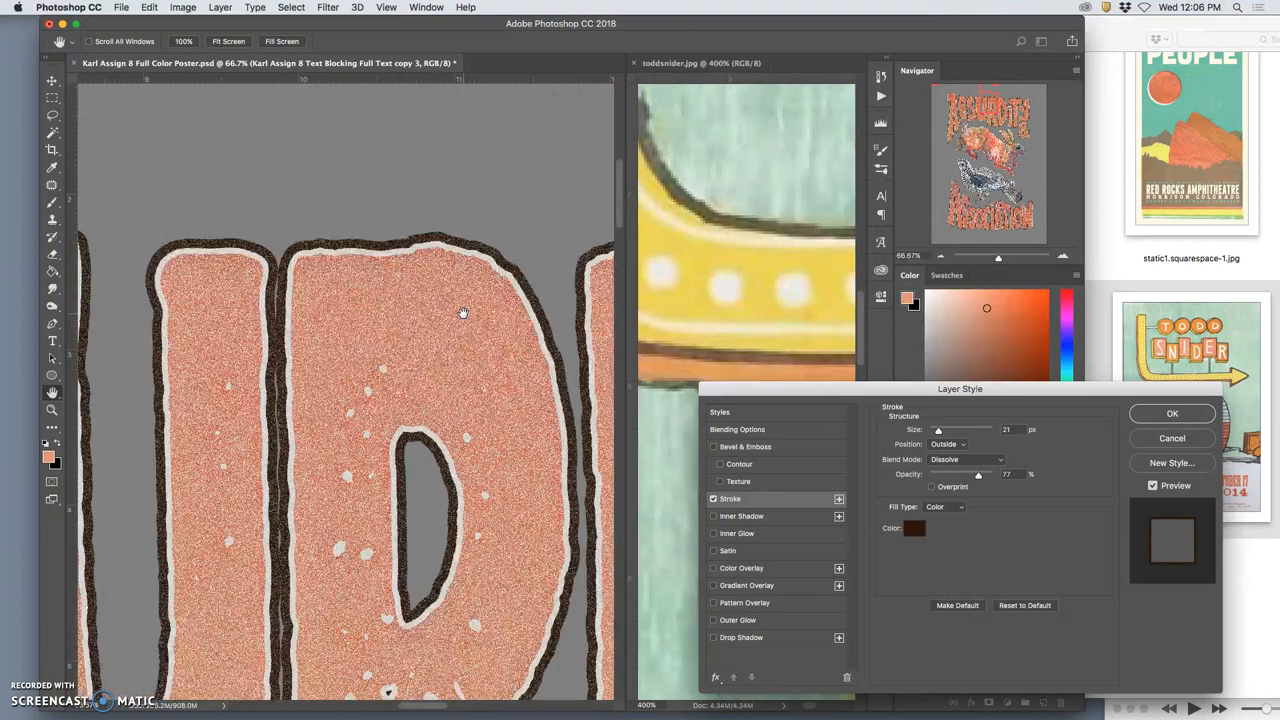
left_click_drag(471, 287, 474, 303)
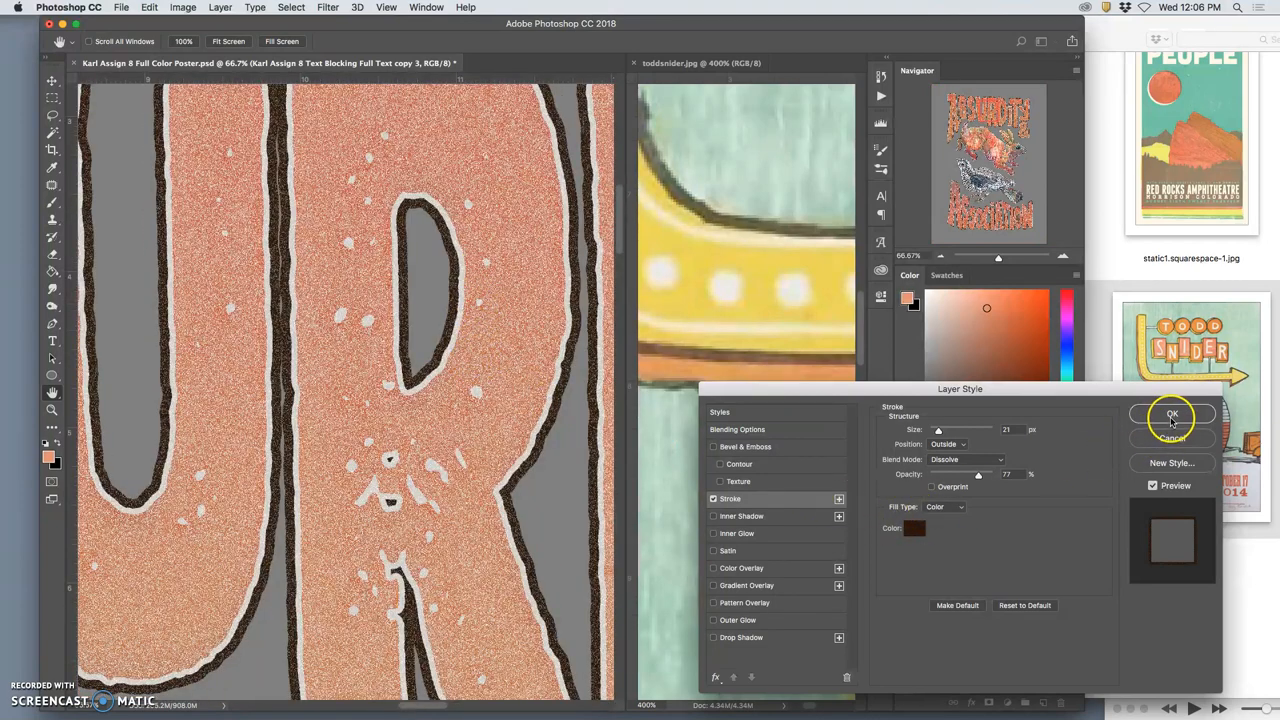
- Apply the brown Dissolve stroke, compare with the top copy hidden, and move the stroked layer down
left_click(1150, 424)
left_click_drag(1020, 580, 940, 565)
left_click(932, 571)
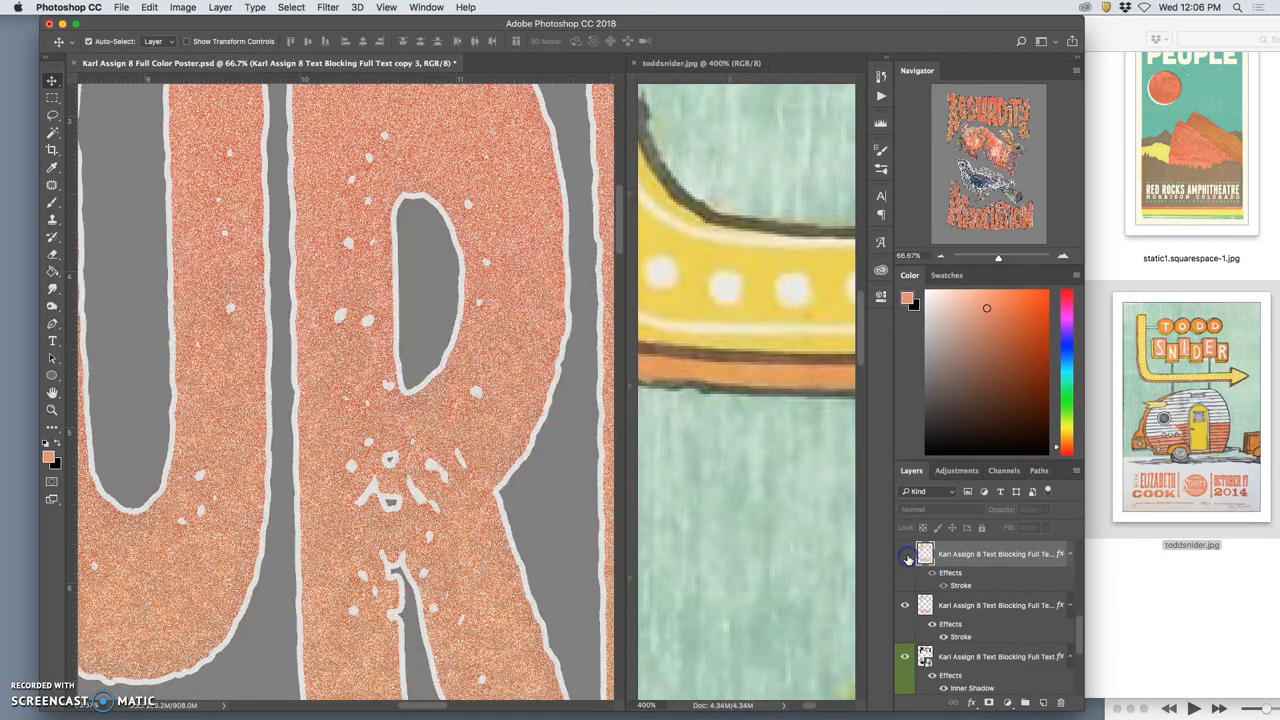
left_click(932, 568)
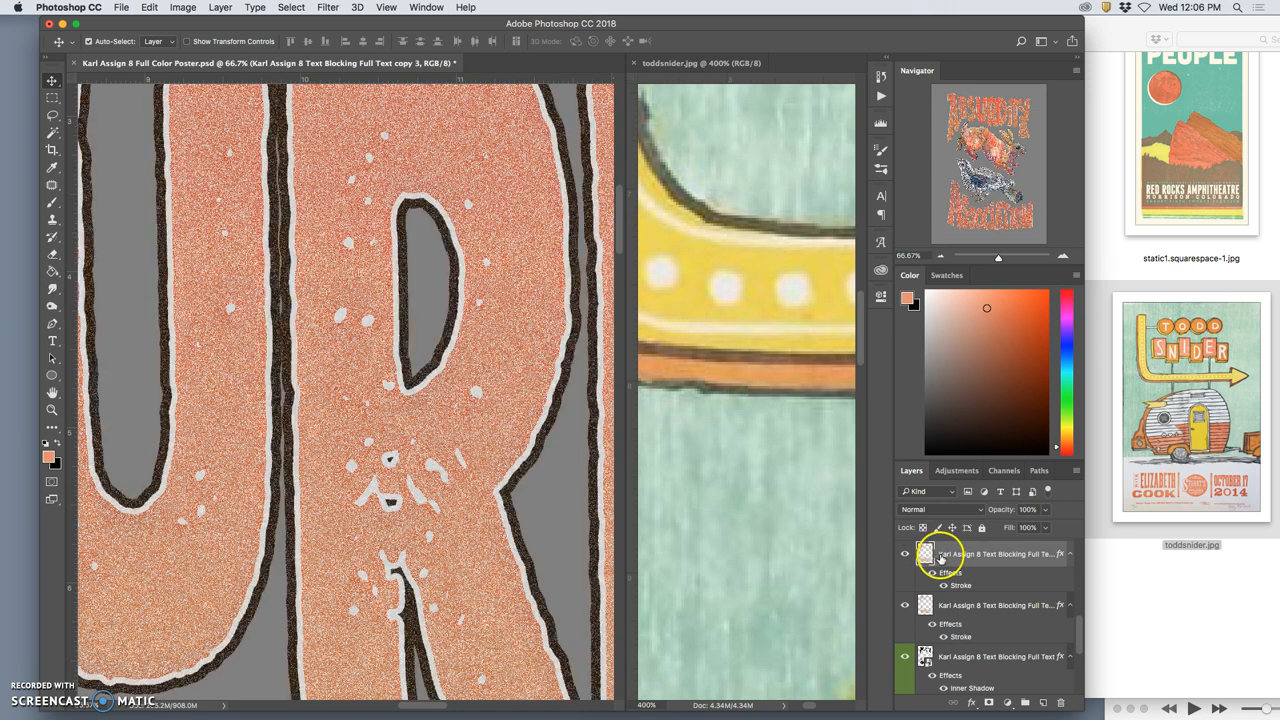
left_click(952, 605)
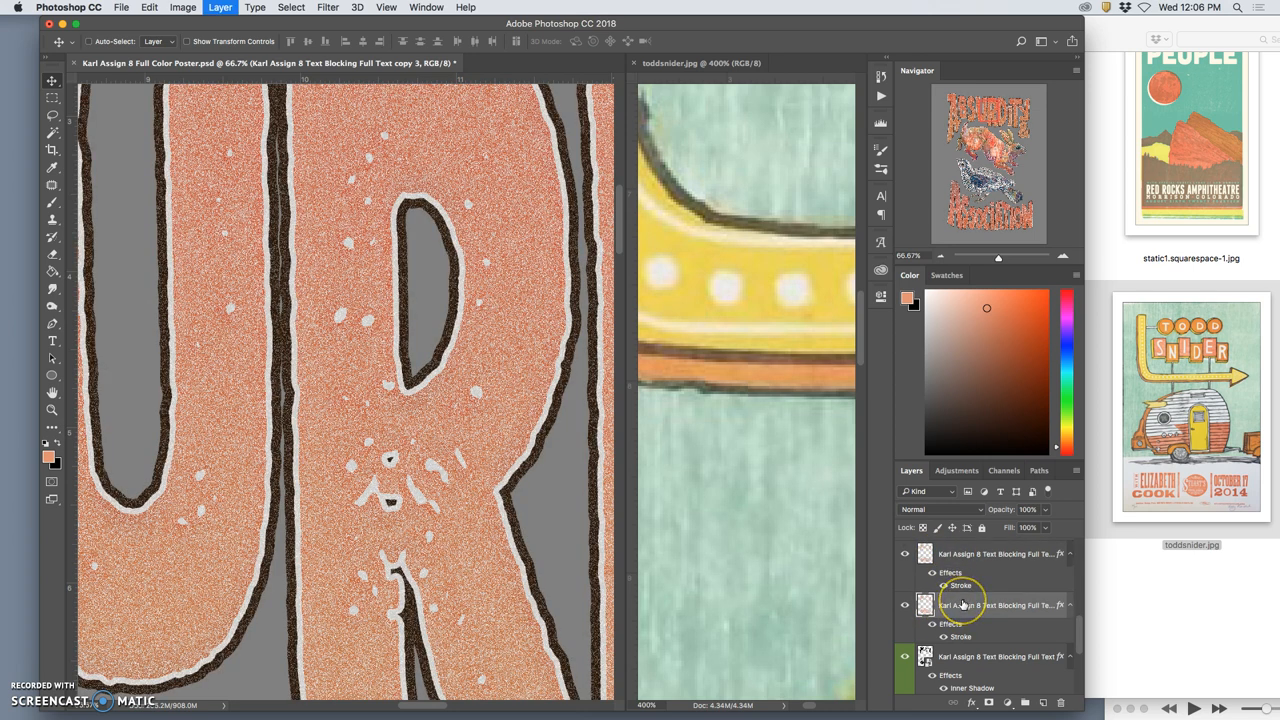
key("super+bracketleft")
key("super+bracketleft")
scroll(953, 580, "up", 2)
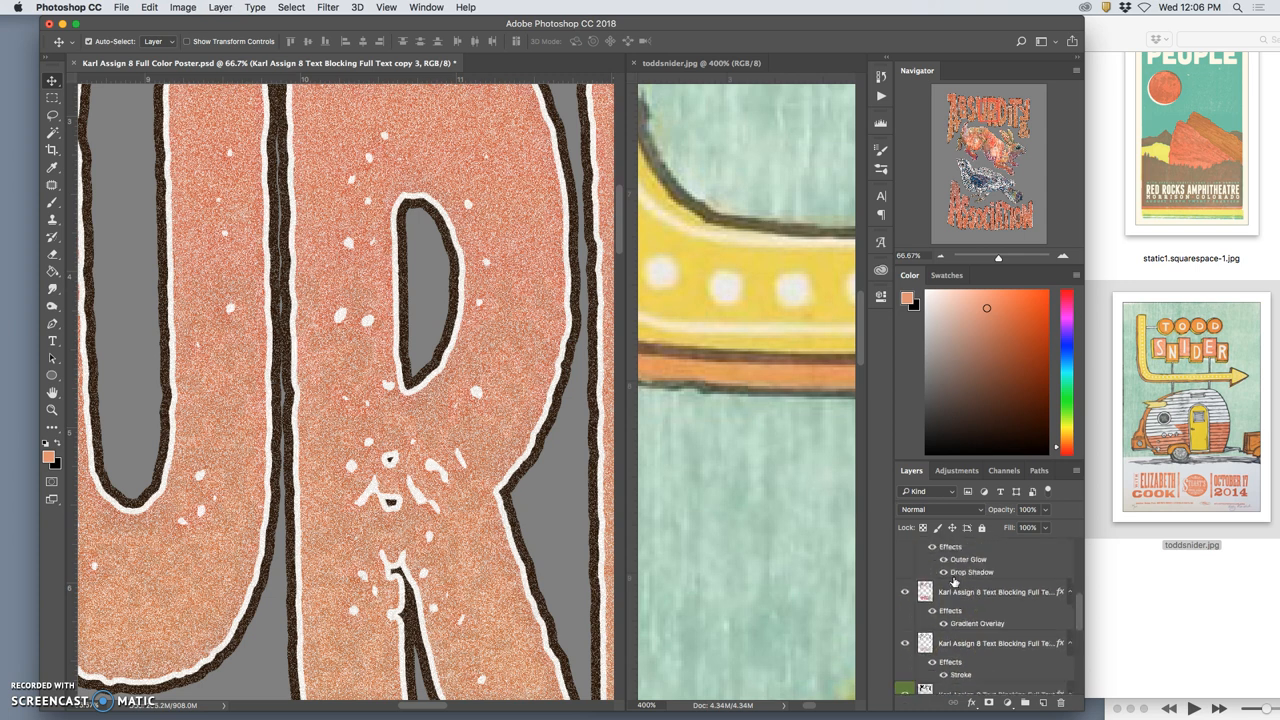
scroll(955, 582, "up", 1)
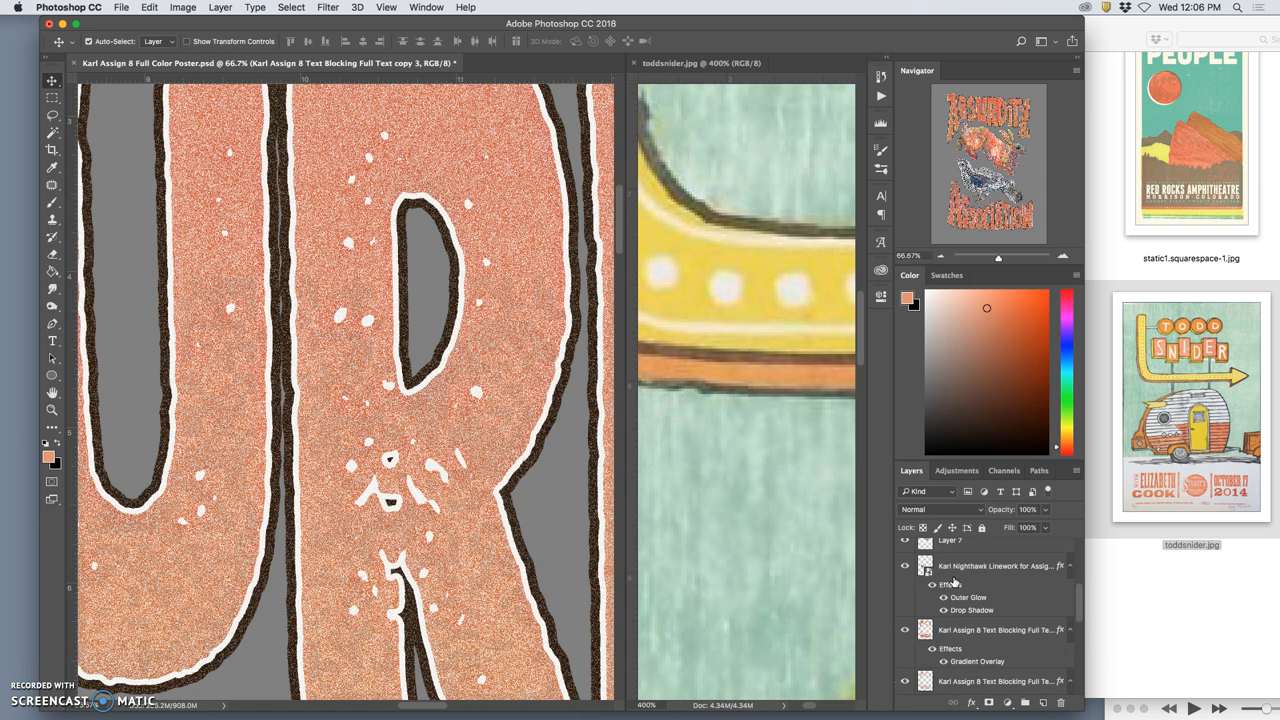
- Toggle the Dissolve lettering copy for comparison and move it down two levels in the stack
left_click(905, 630)
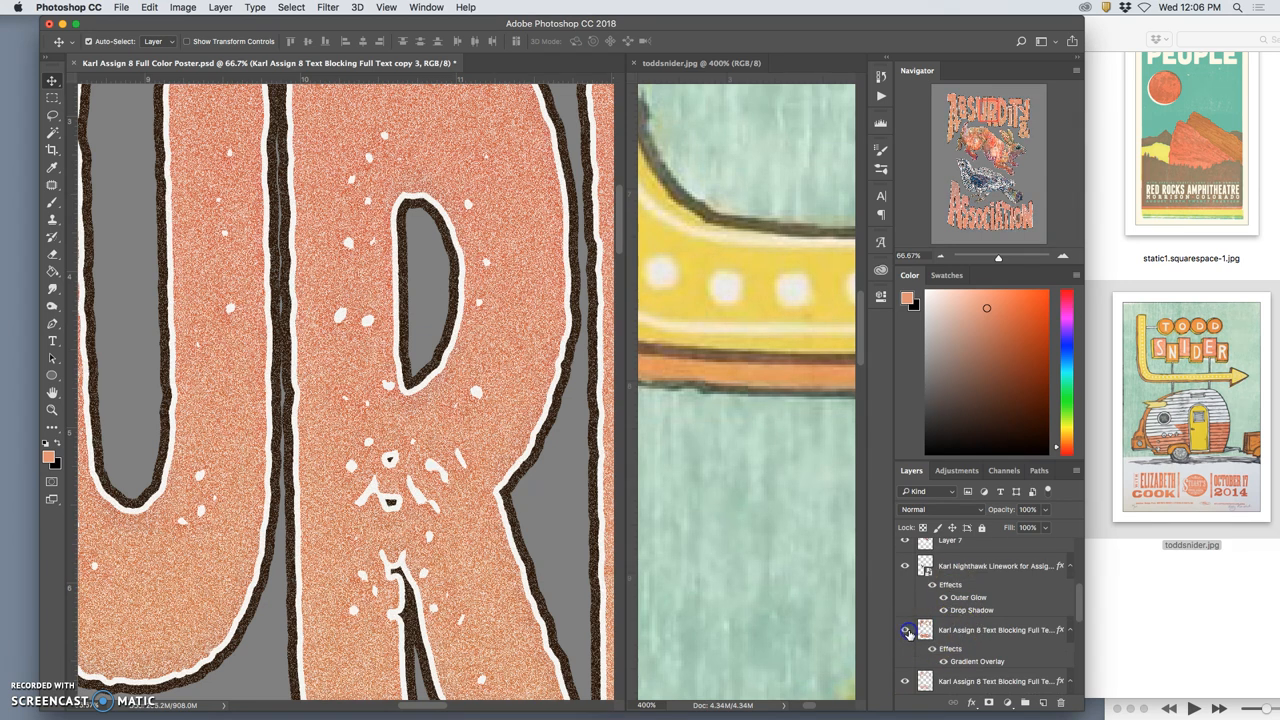
left_click(906, 631)
left_click(955, 631)
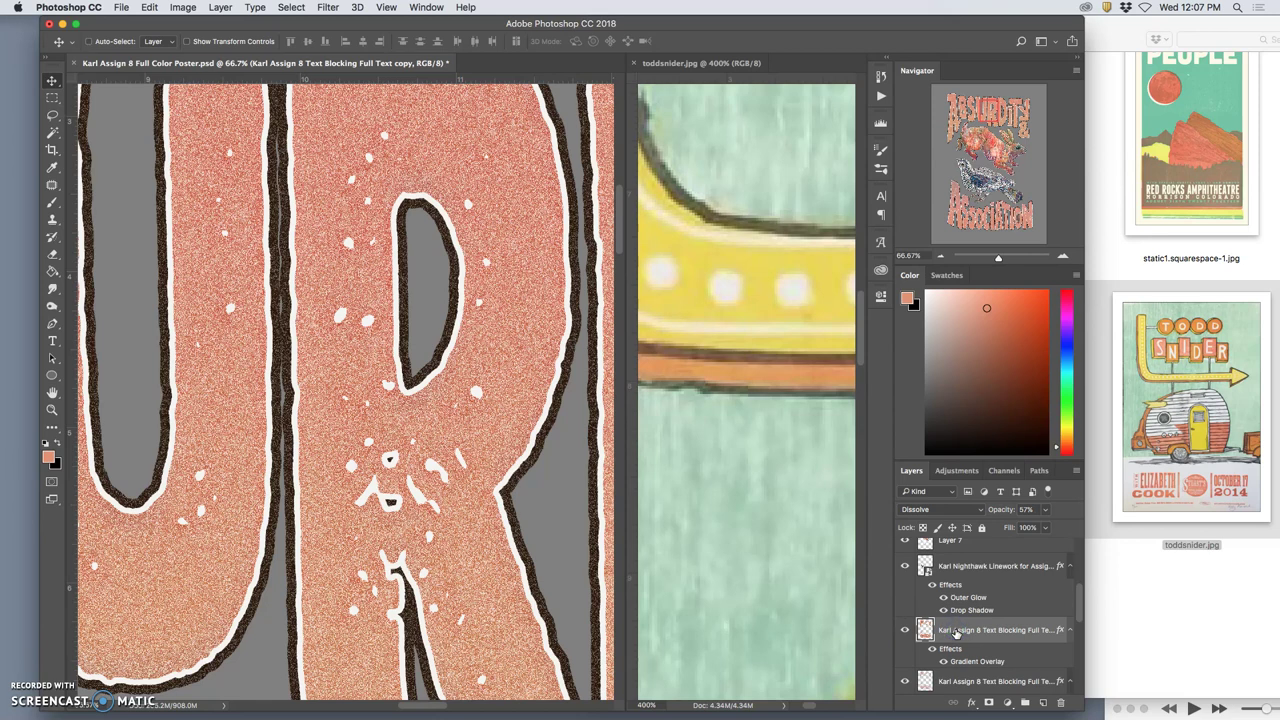
key("ctrl+bracketleft")
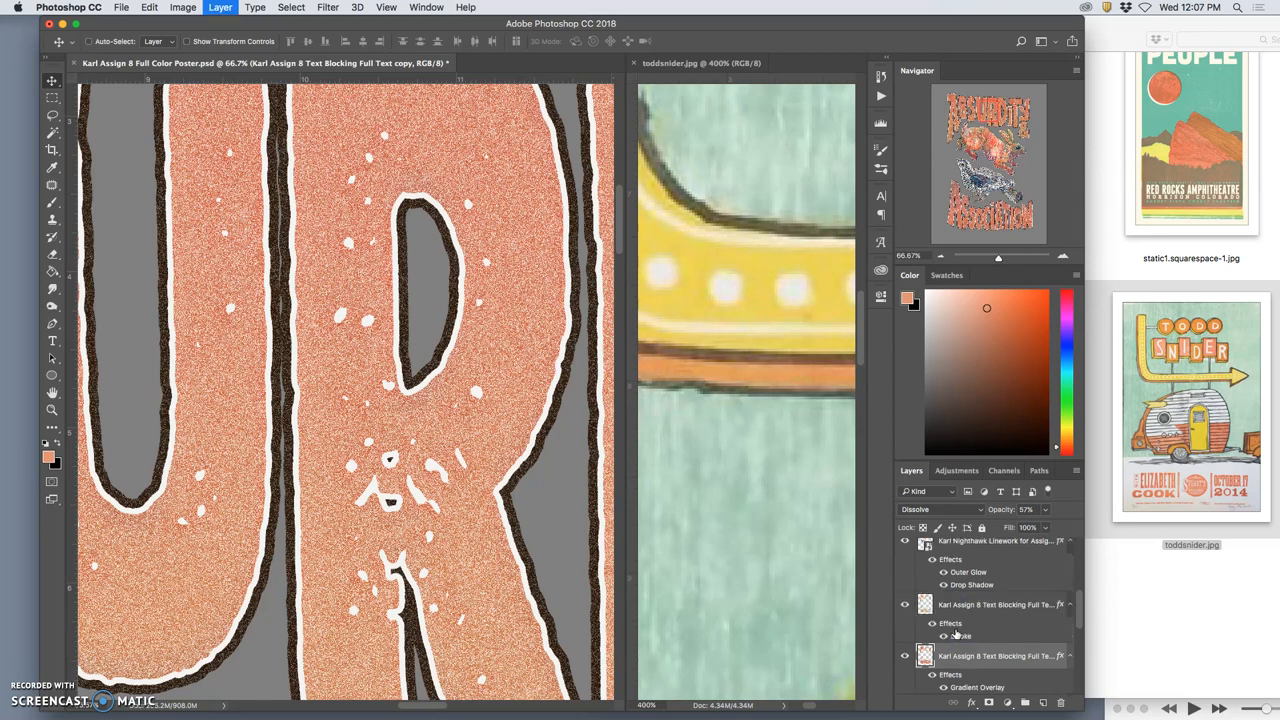
key("ctrl+bracketleft")
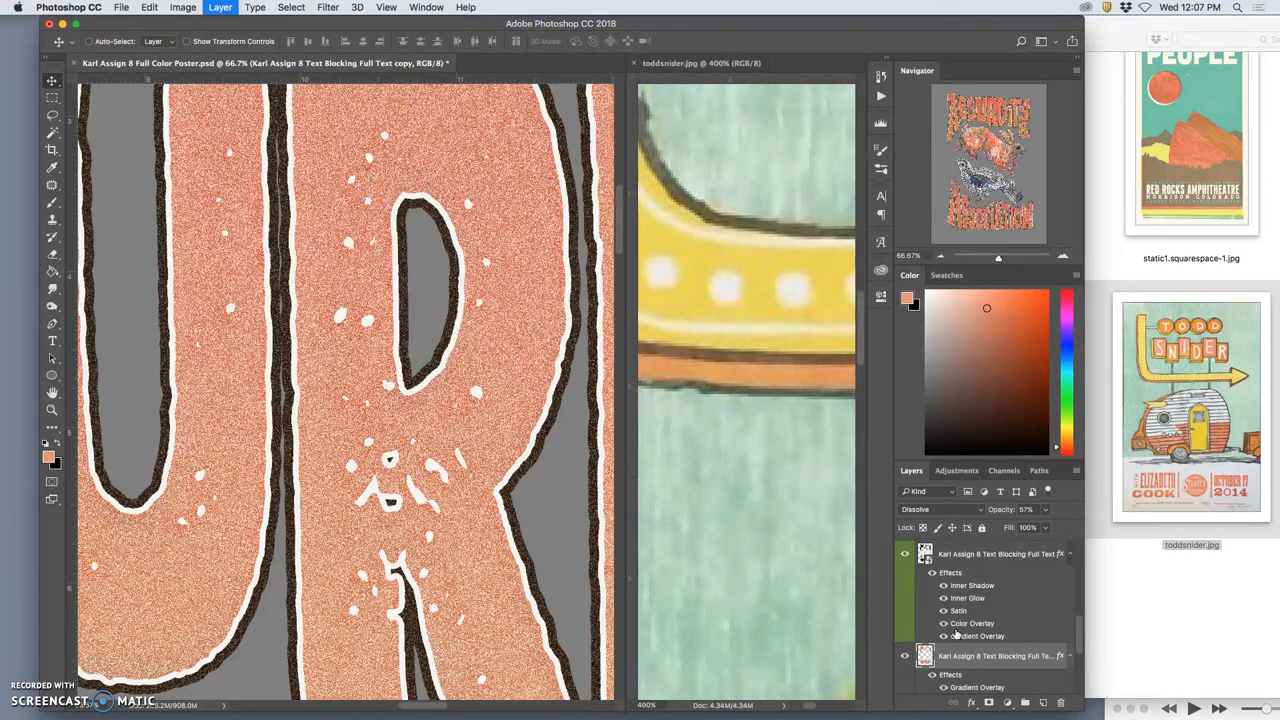
scroll(990, 628, "up", 1)
scroll(997, 628, "up", 1)
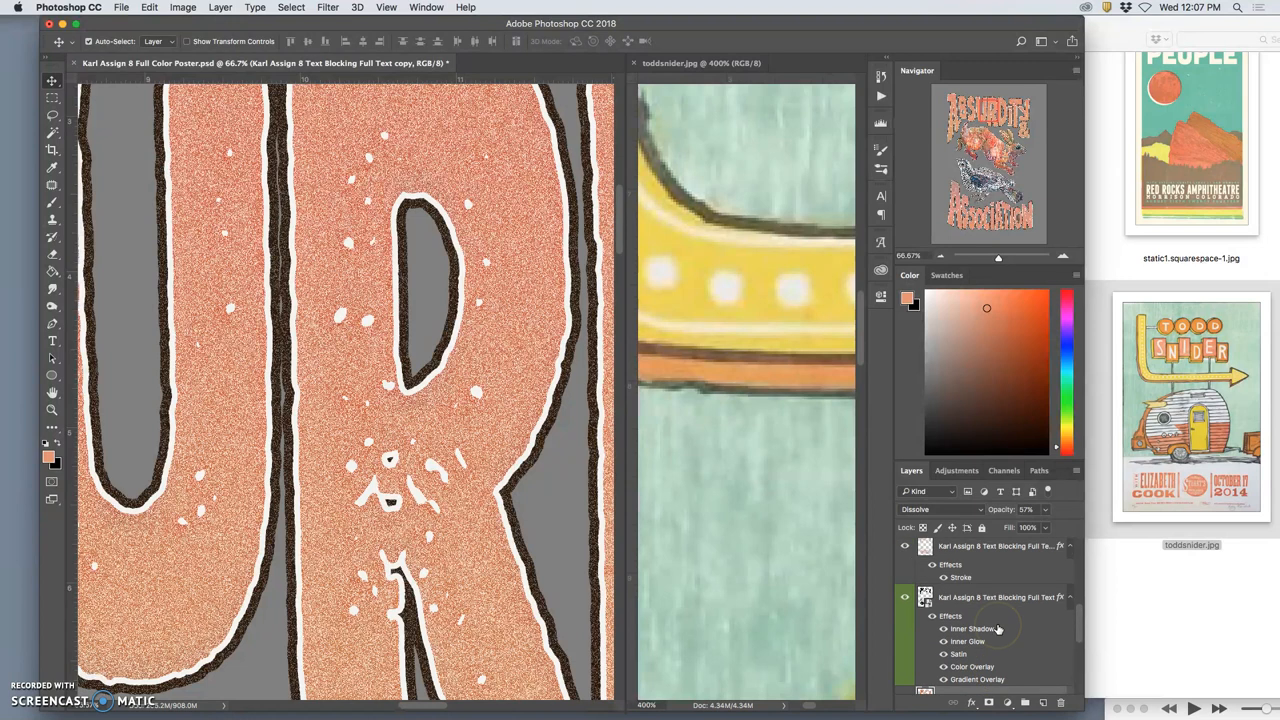
scroll(997, 628, "up", 1)
- Toggle the copy 2 layer and its effects on and off to compare the grainy outlined letters
left_click(963, 598)
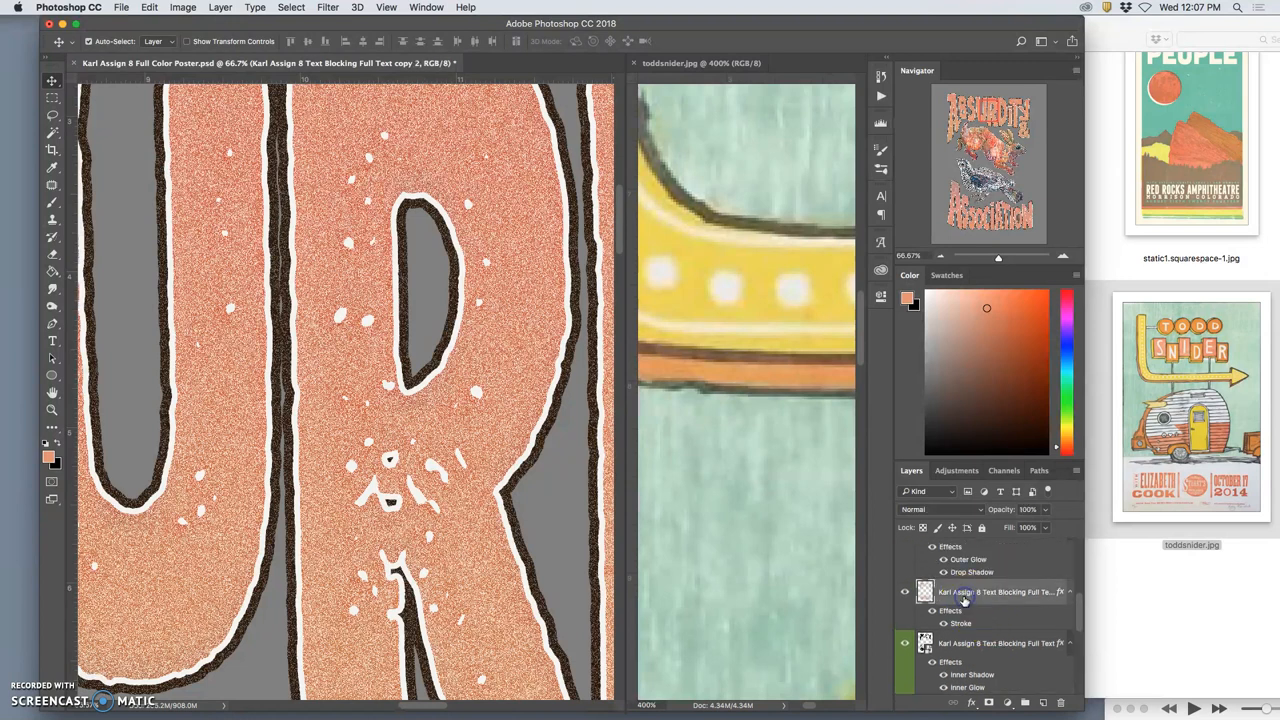
left_click(906, 592)
left_click(906, 593)
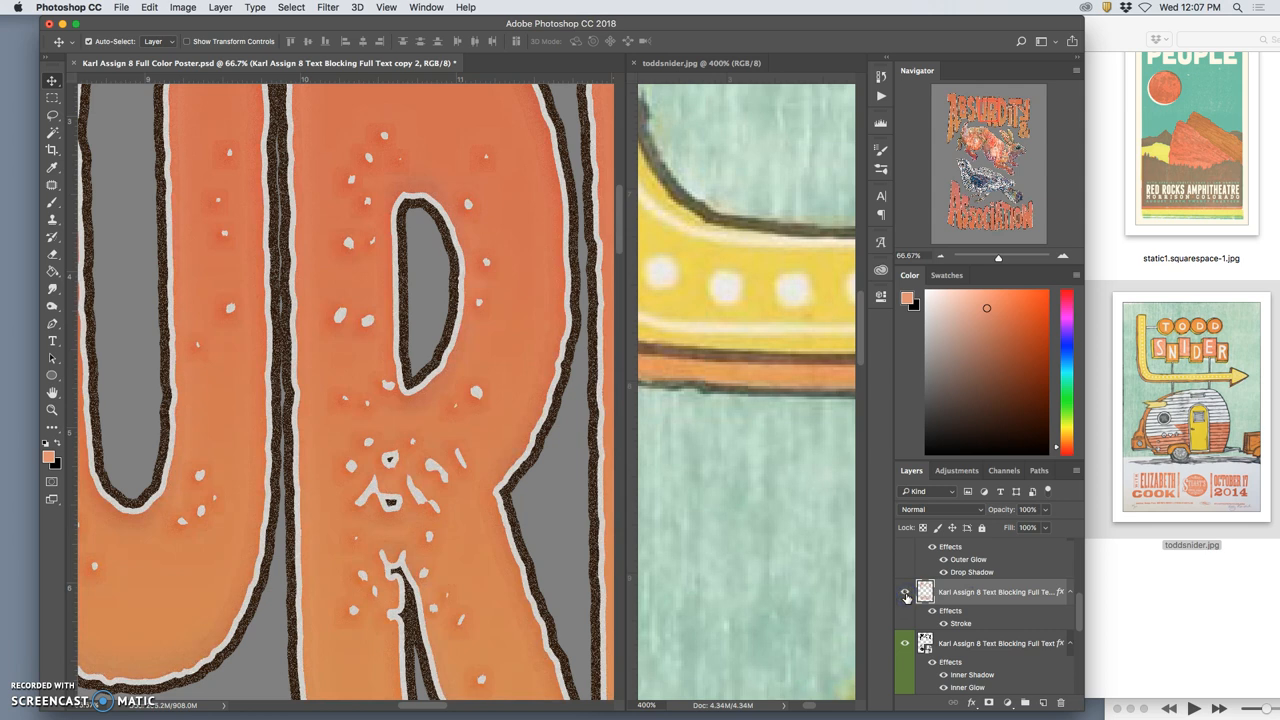
left_click(906, 594)
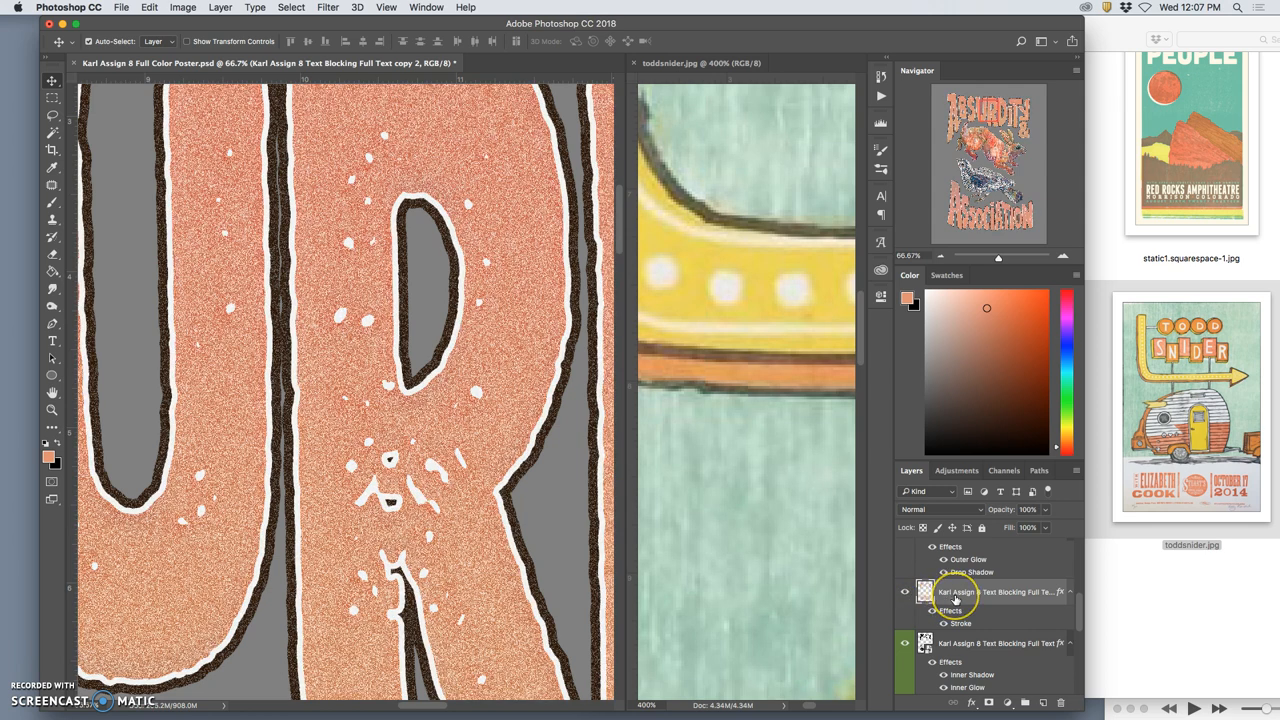
scroll(950, 598, "up", 2)
scroll(955, 598, "up", 1)
left_click(940, 651)
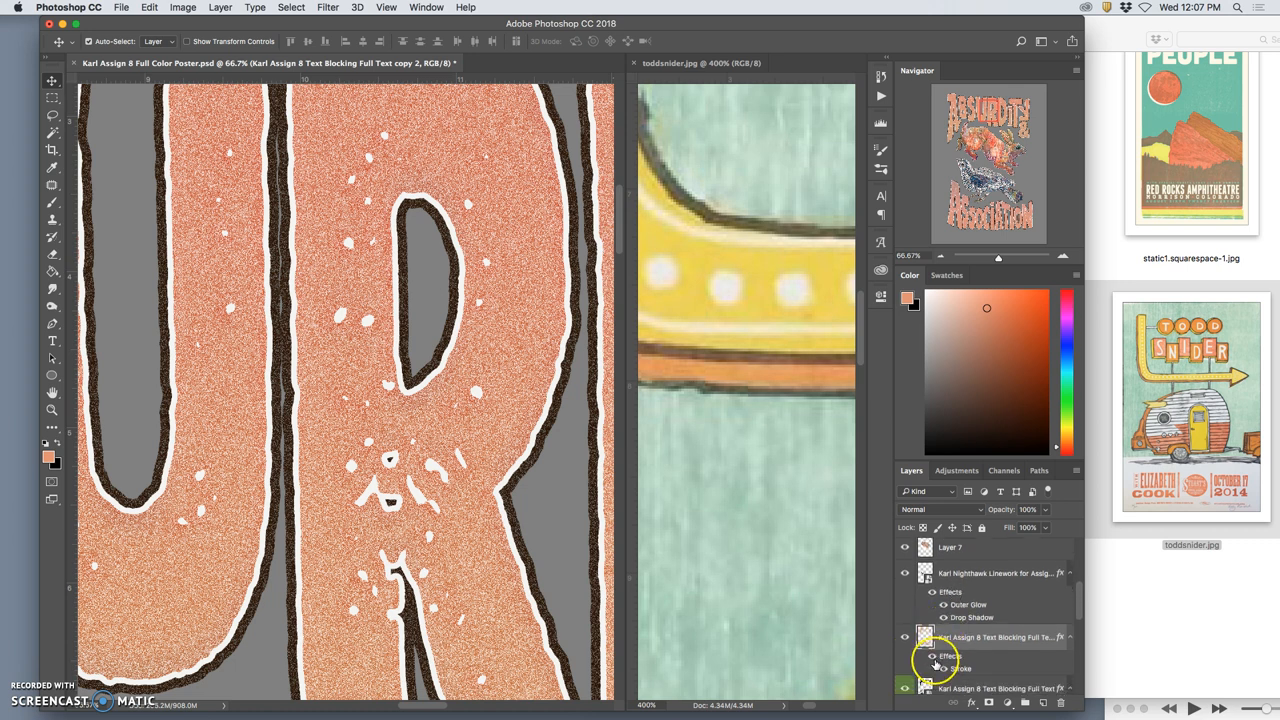
left_click(933, 657)
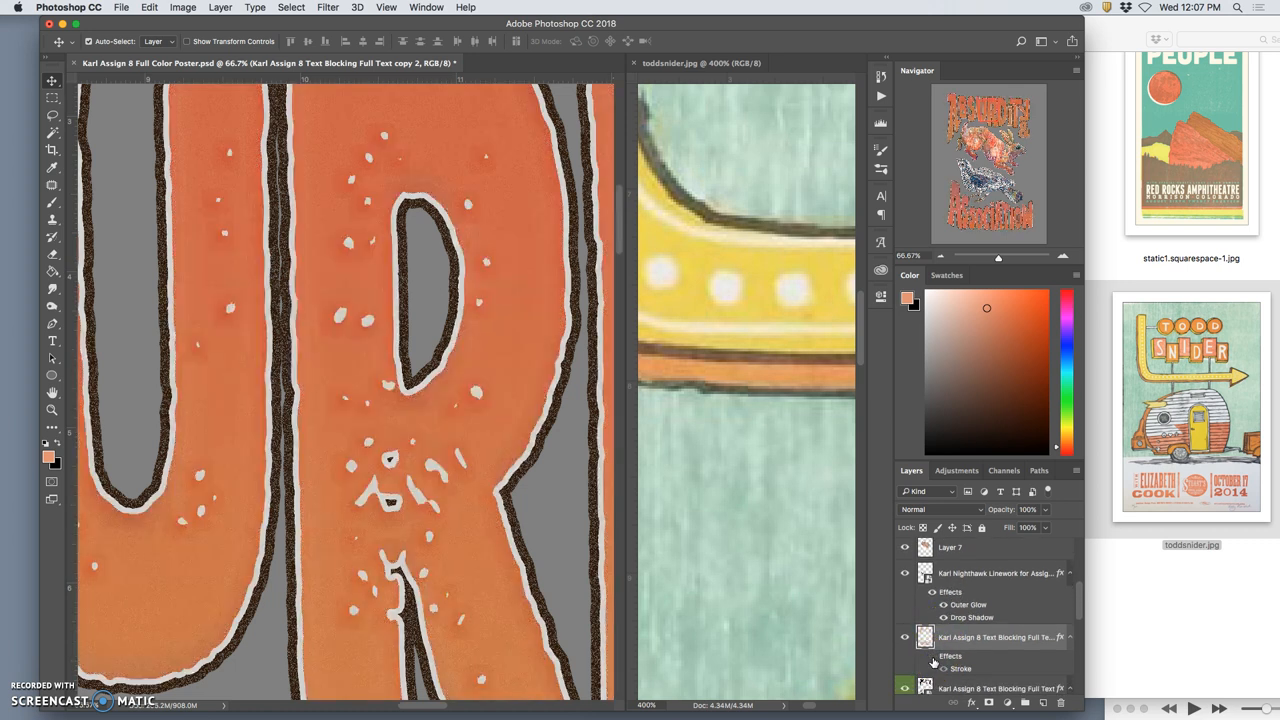
left_click(933, 658)
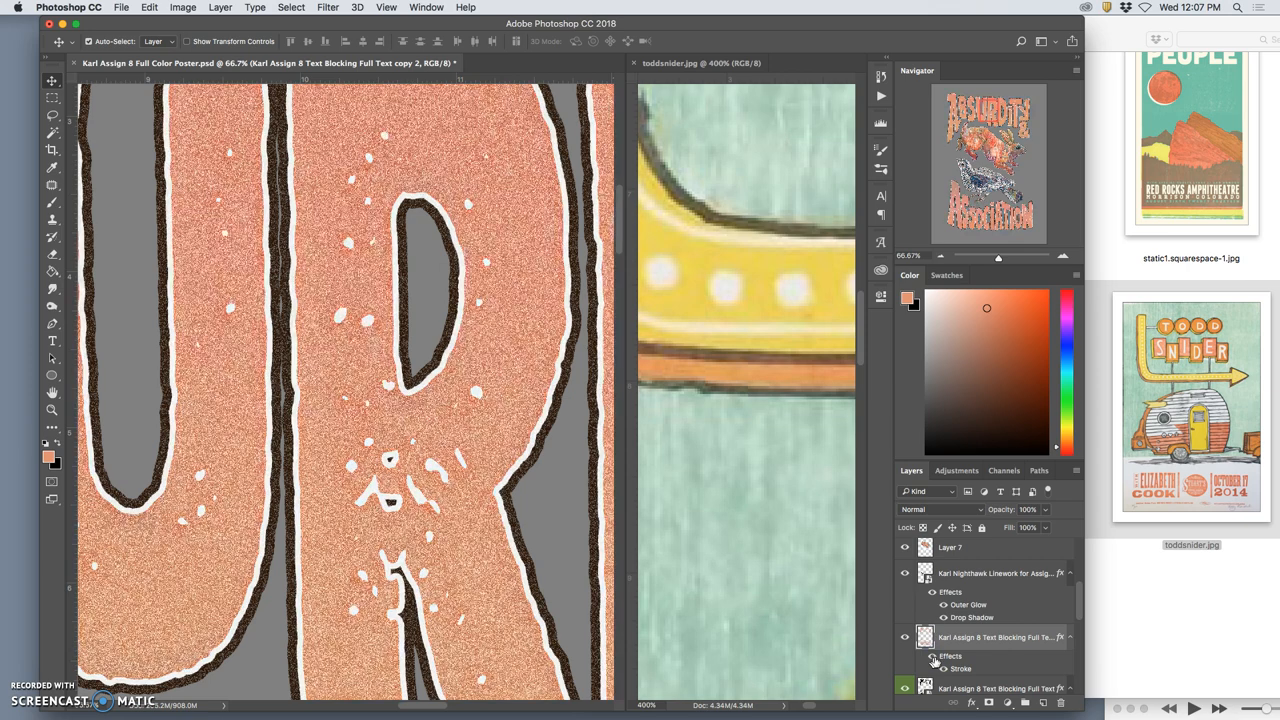
left_click(1004, 645)
key("super+minus")
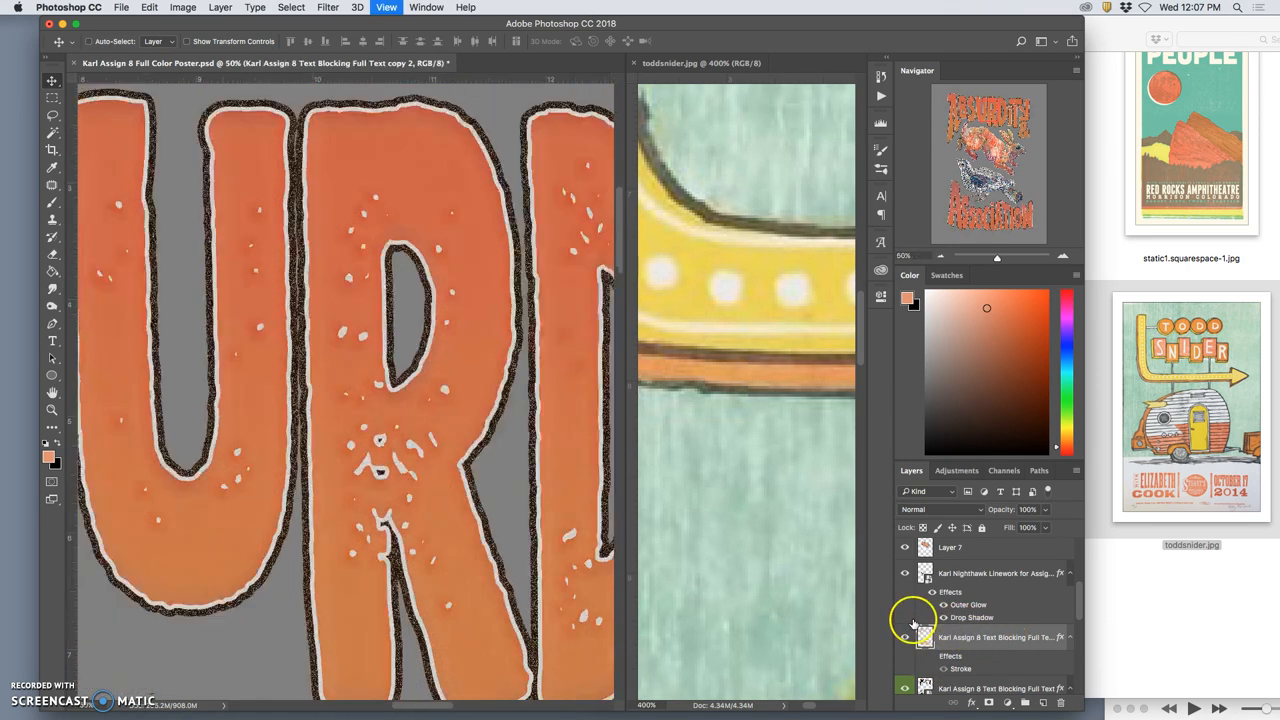
key("super+minus")
key("super+minus")
key("super+minus")
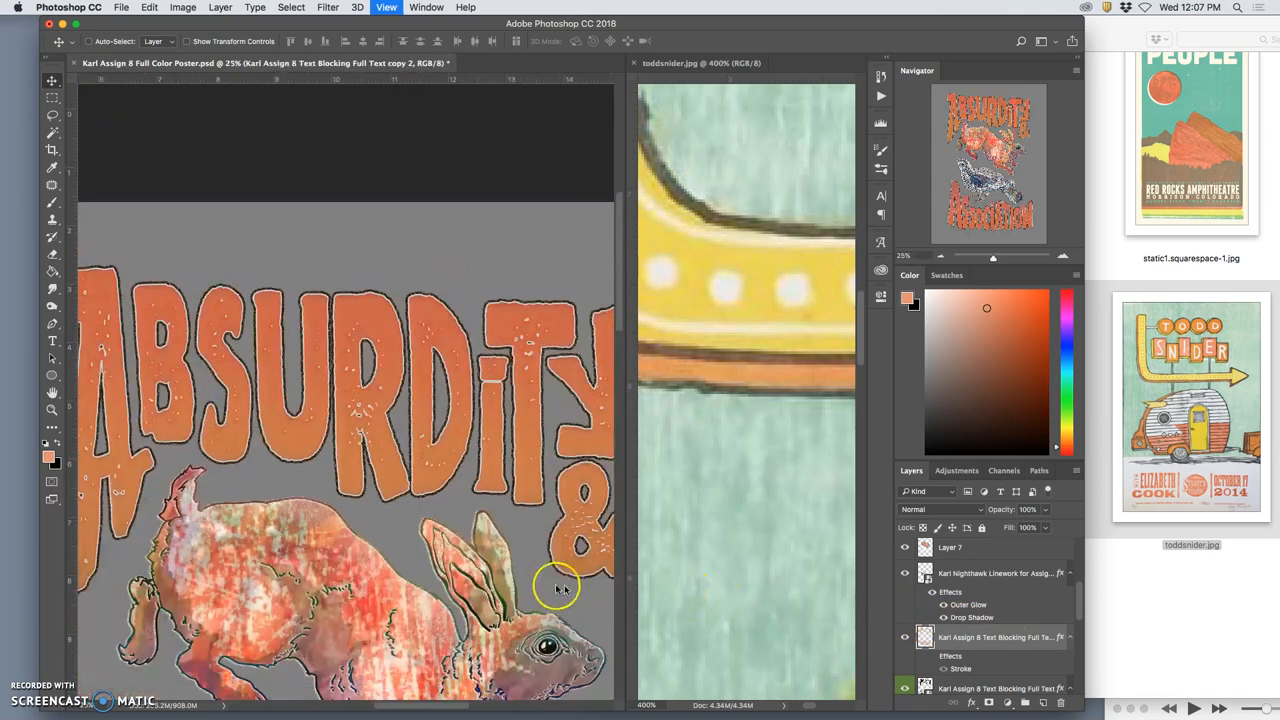
key("super+minus")
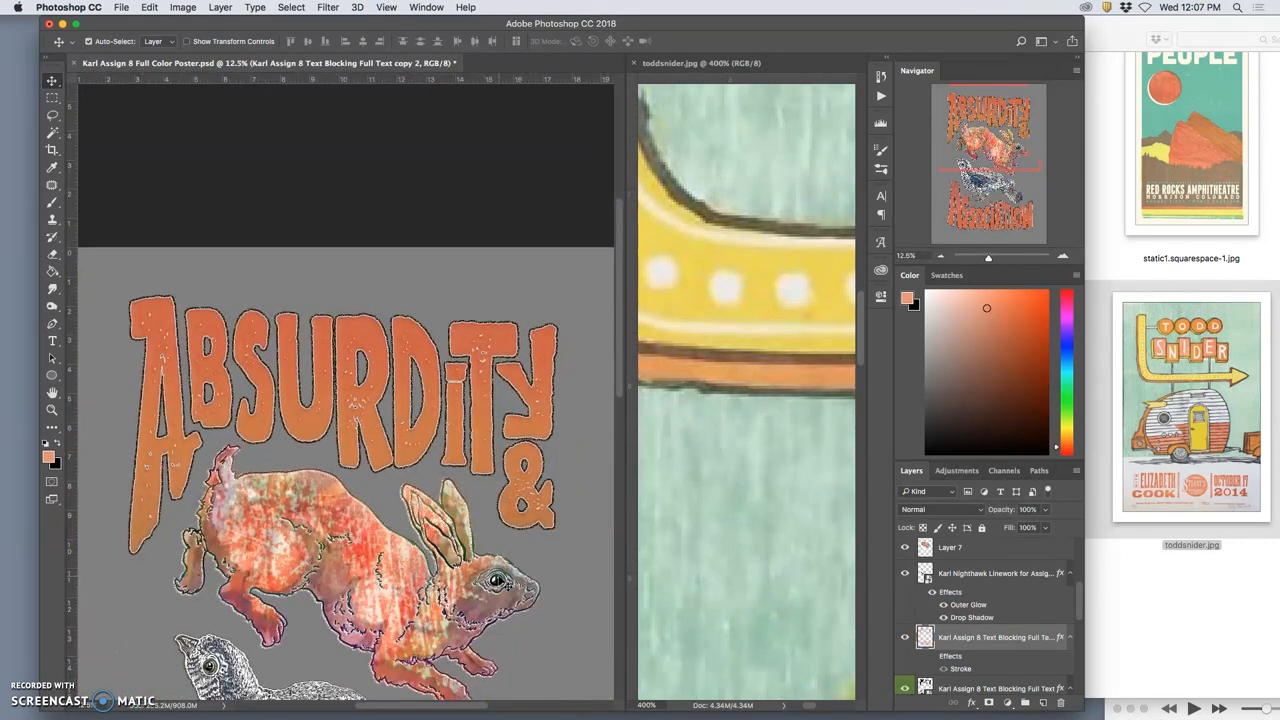
scroll(500, 585, "down", 3)
key("super+minus")
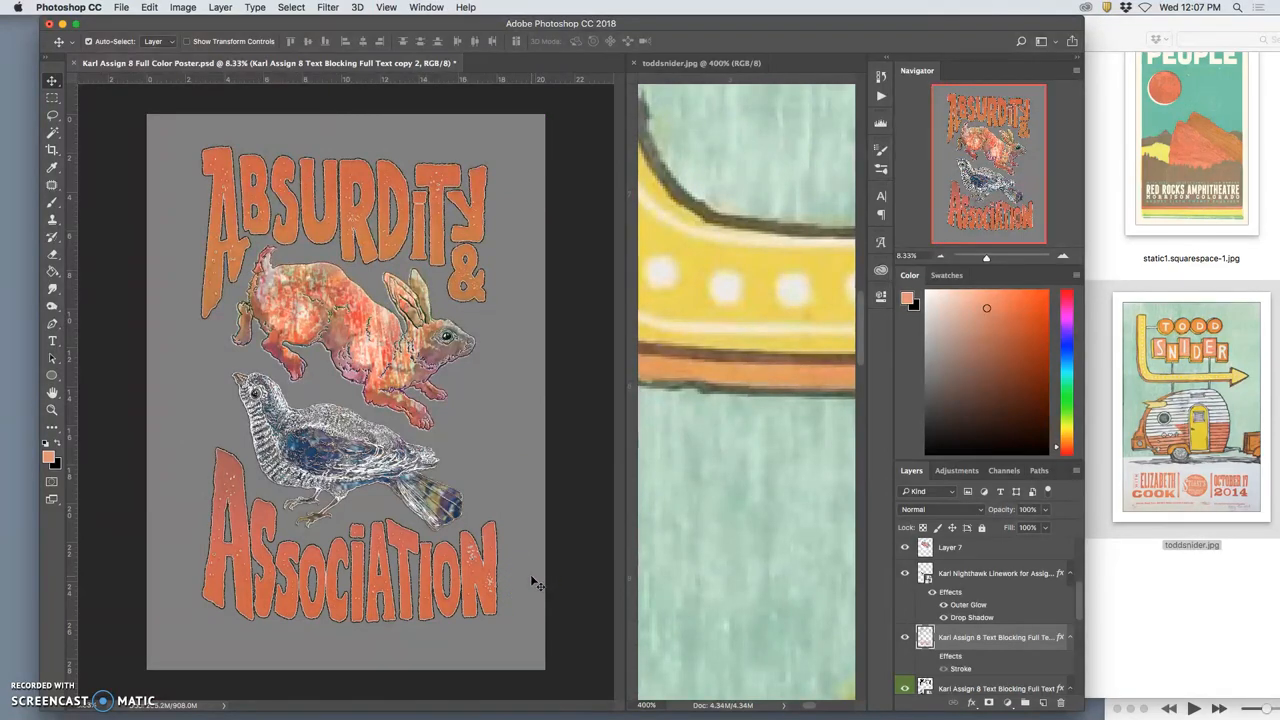
key("super+plus")
key("super+plus")
key("super+plus")
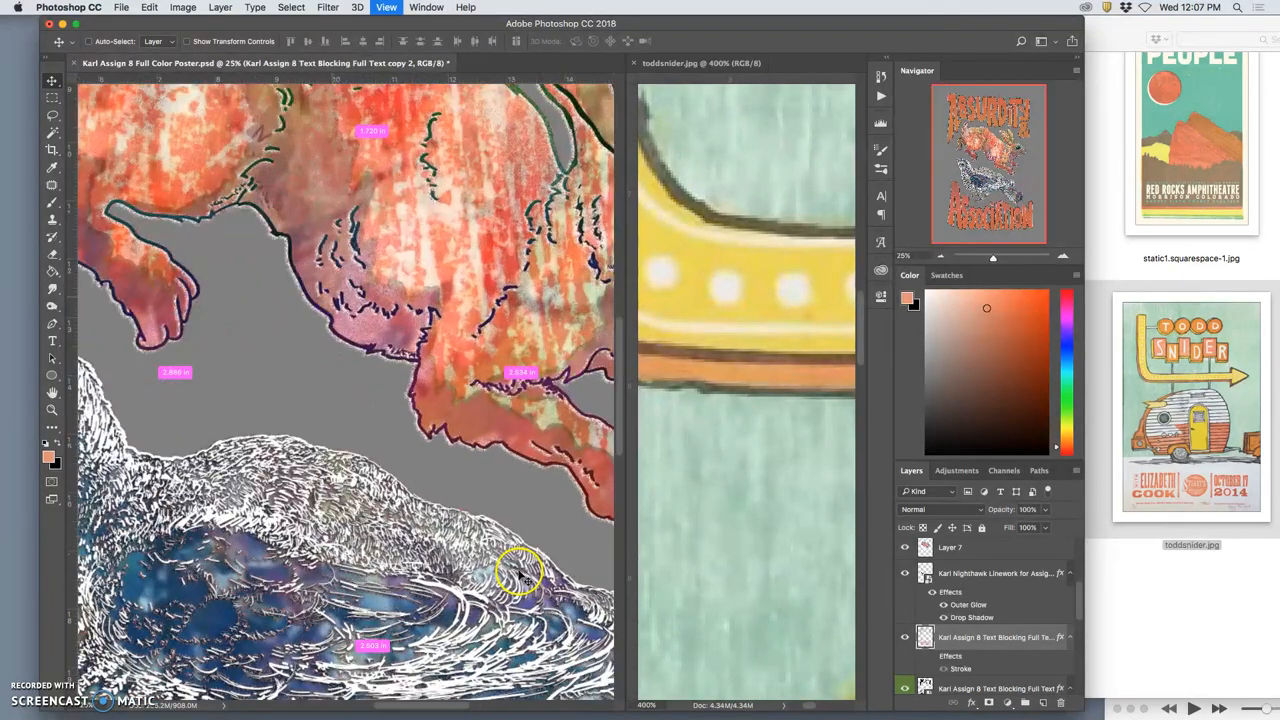
scroll(520, 577, "down", 5)
key("super+plus")
key("super+plus")
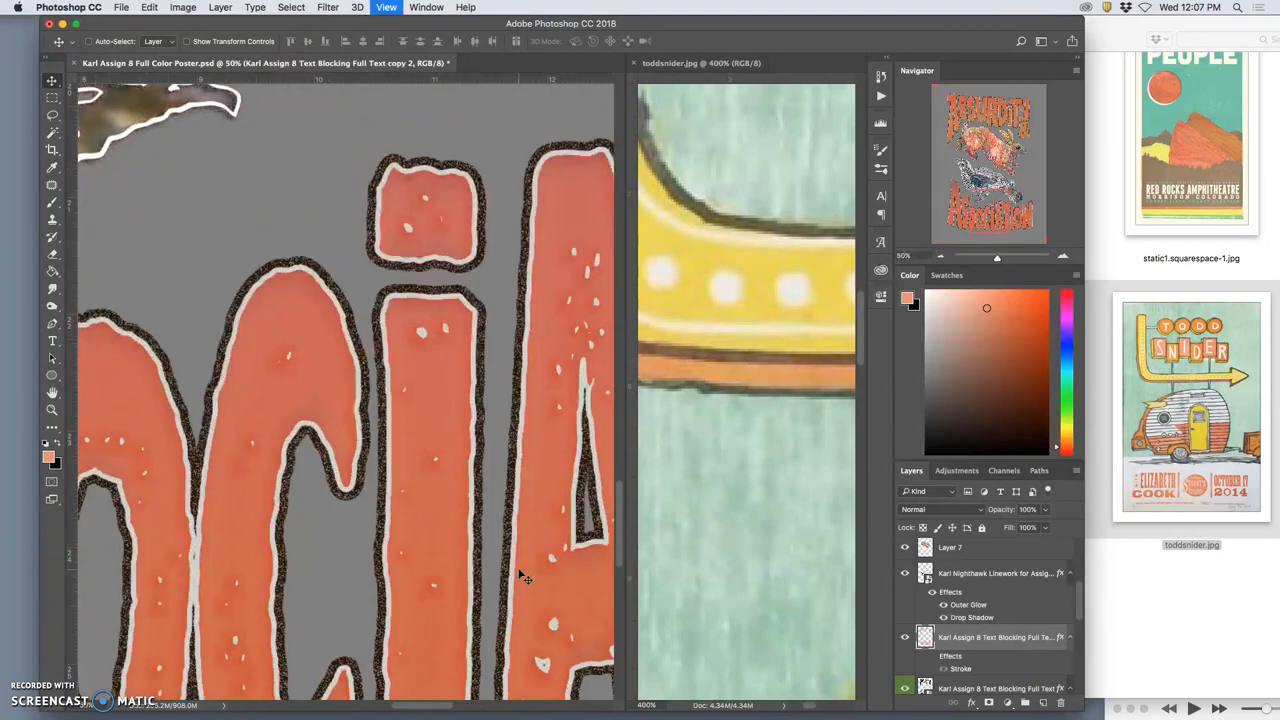
left_click(340, 470, "super")
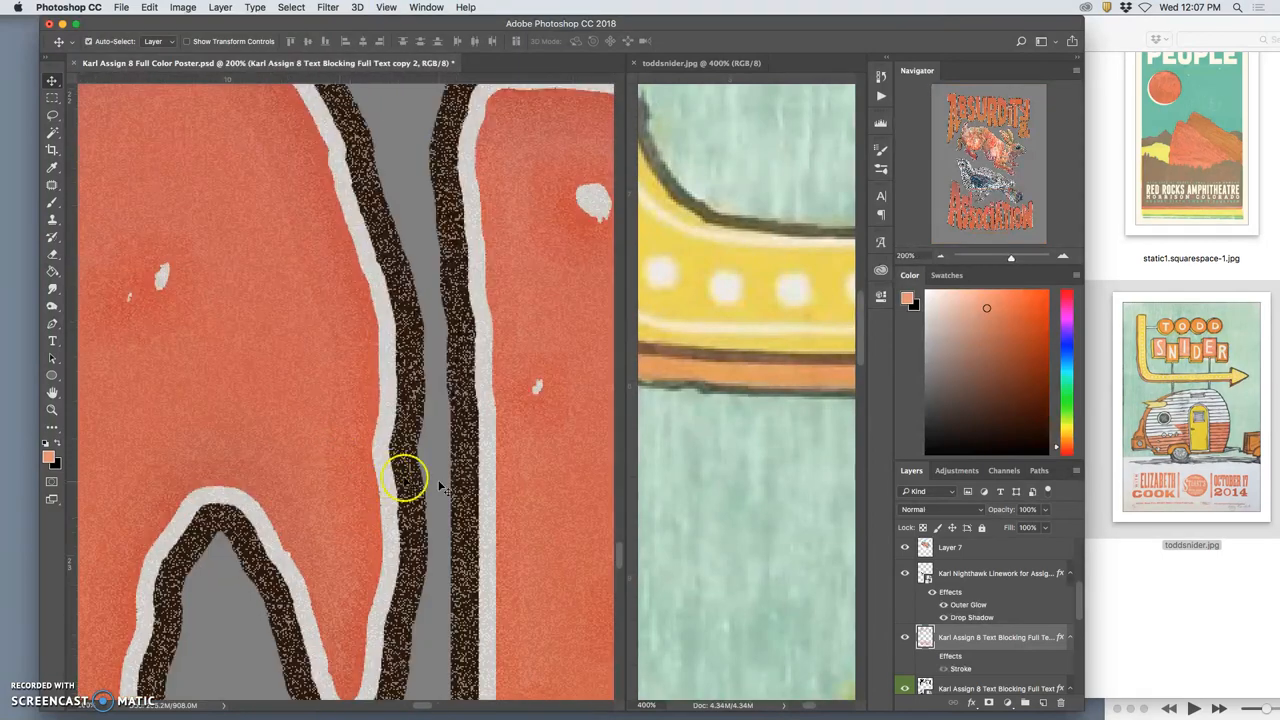
scroll(460, 488, "right", 10)
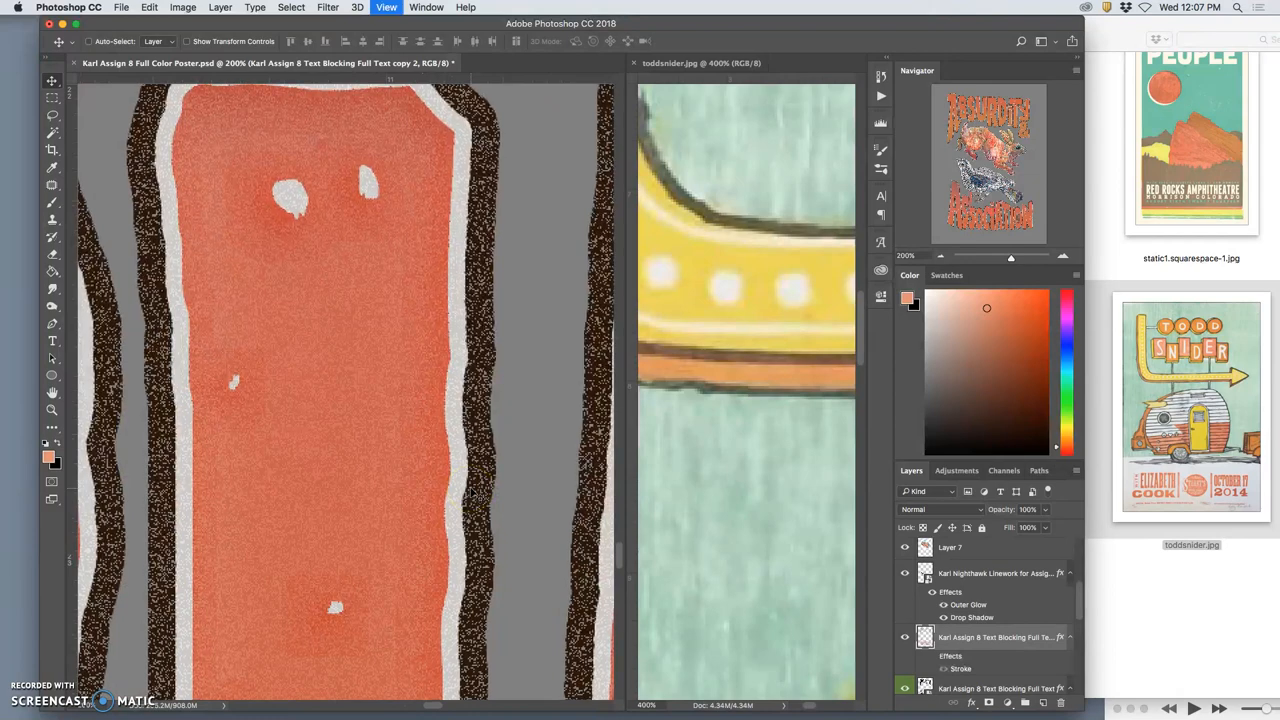
key("super+minus")
scroll(471, 494, "left", 5)
left_click(910, 638)
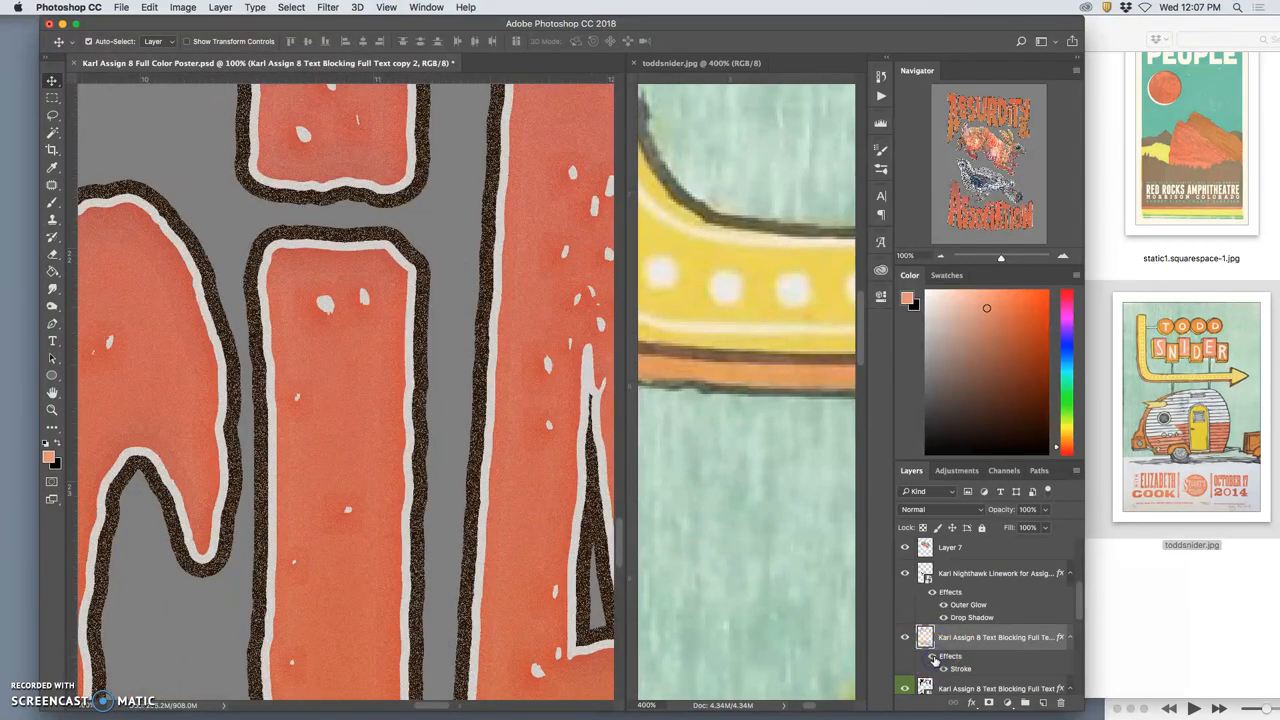
left_click(935, 660)
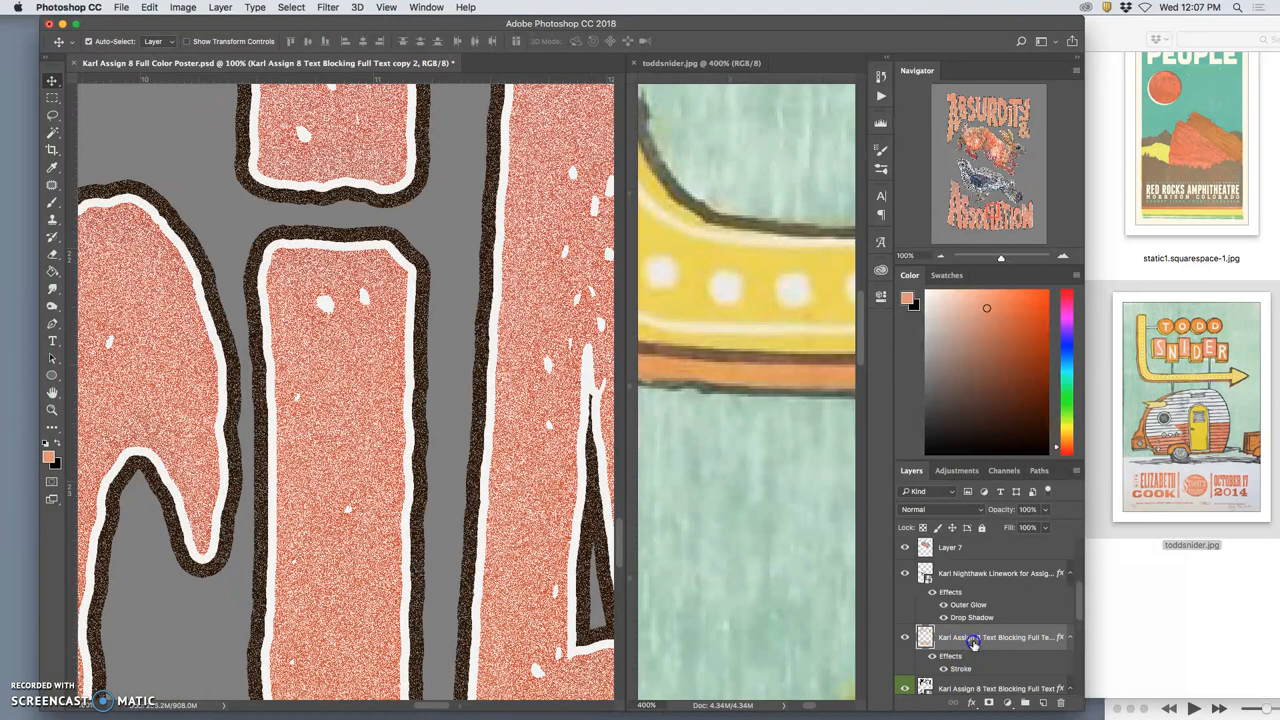
- Lower the copy 2 lettering layer to 16% opacity and check the faded grain at zoom
left_click(1046, 510)
left_click_drag(1004, 522, 997, 525)
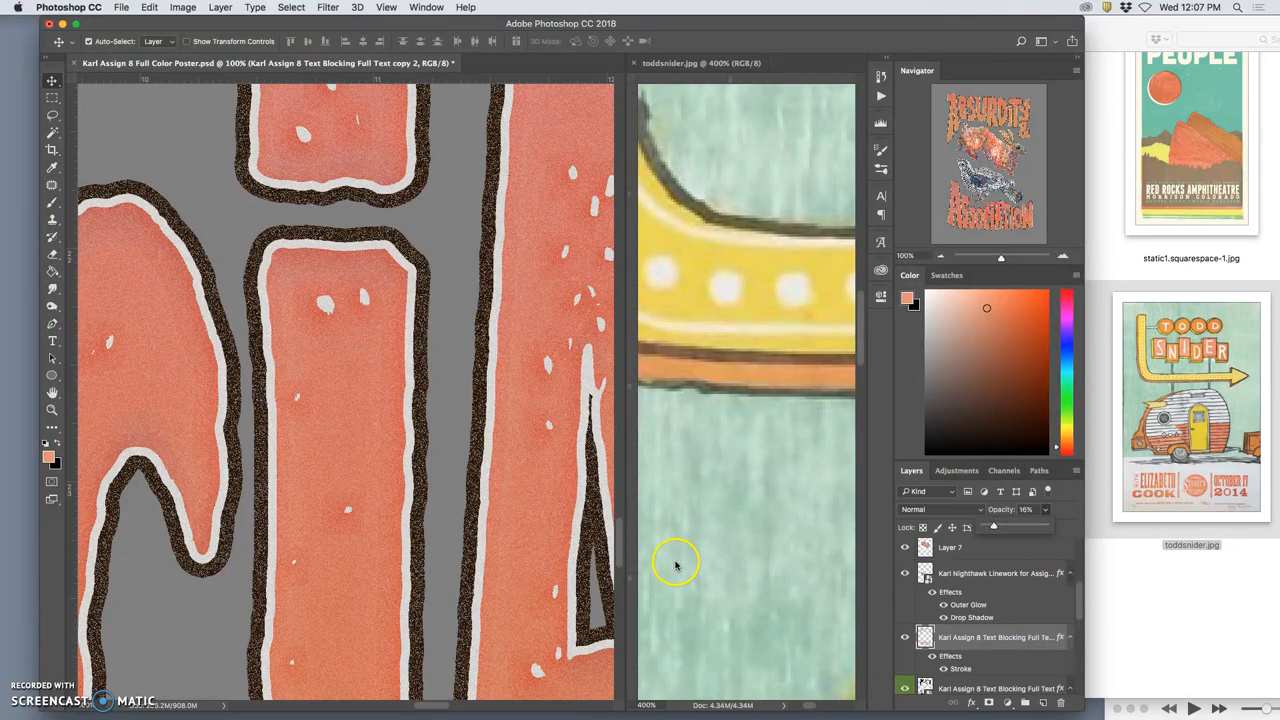
key("super+equal")
key("super+minus")
key("super+minus")
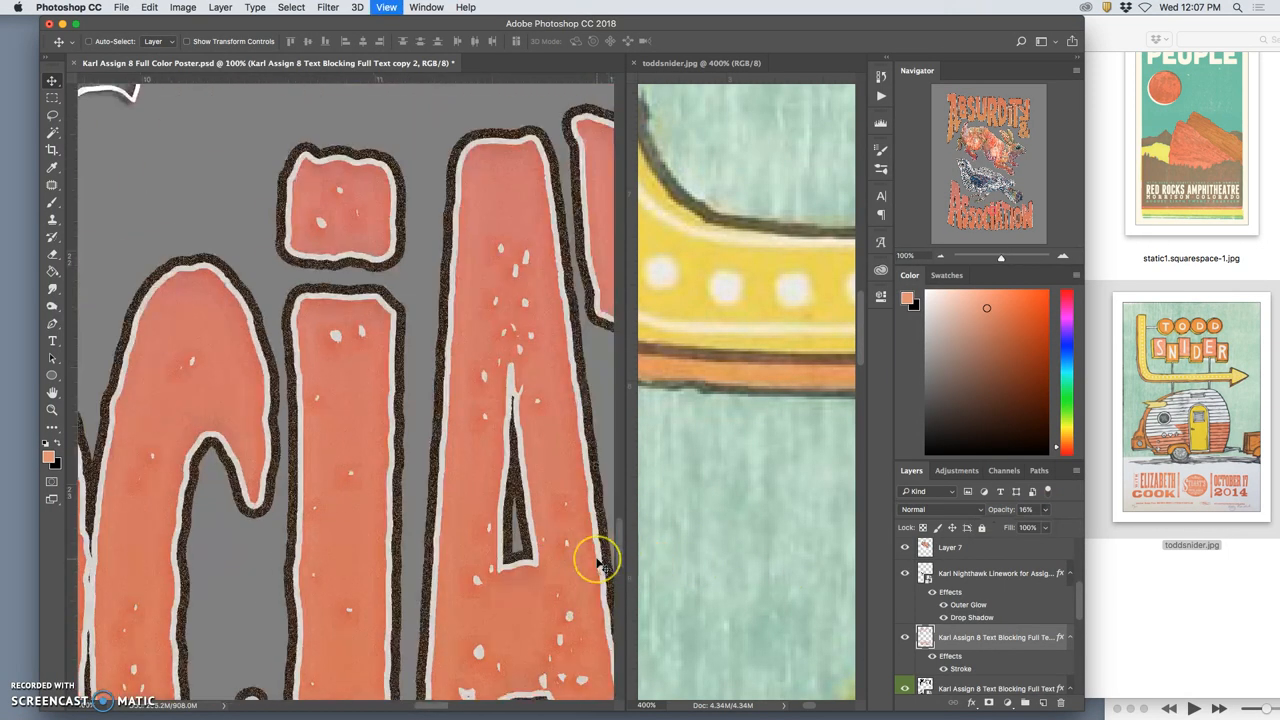
- Fit the poster in view and hide the stroked Text Blocking copy layer
key("super+minus")
key("super+minus")
key("super+minus")
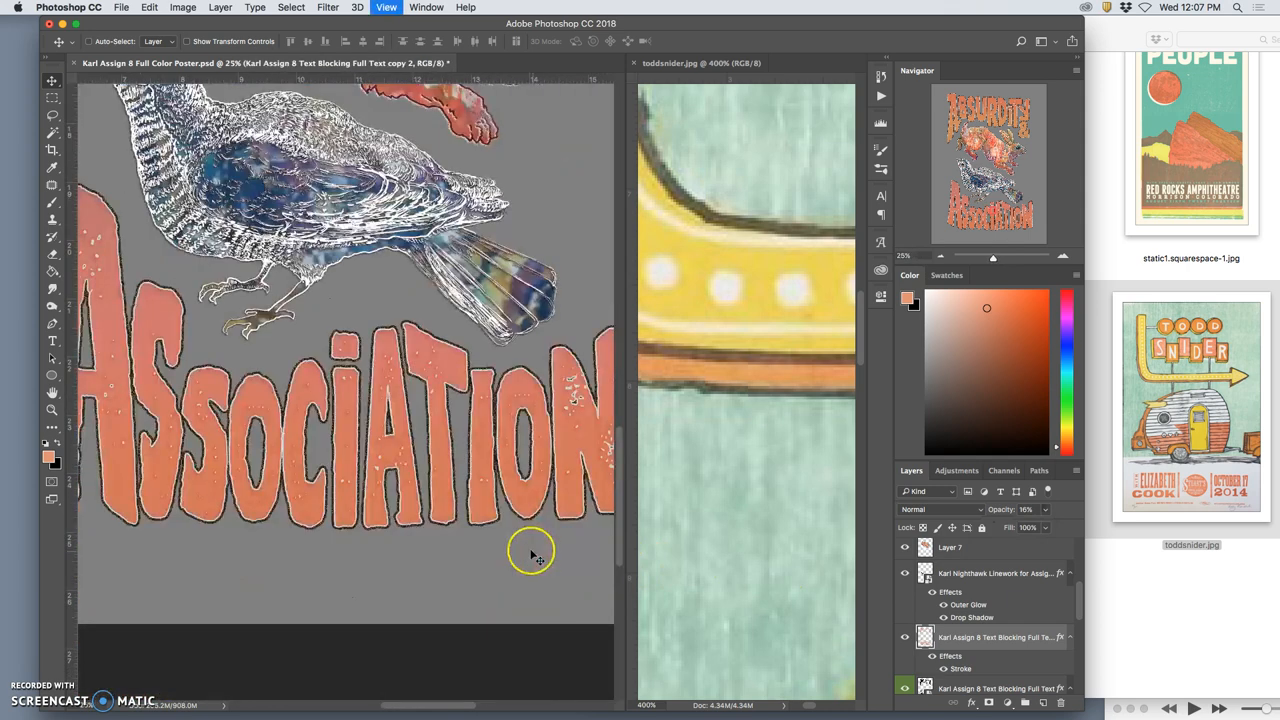
key("super+0")
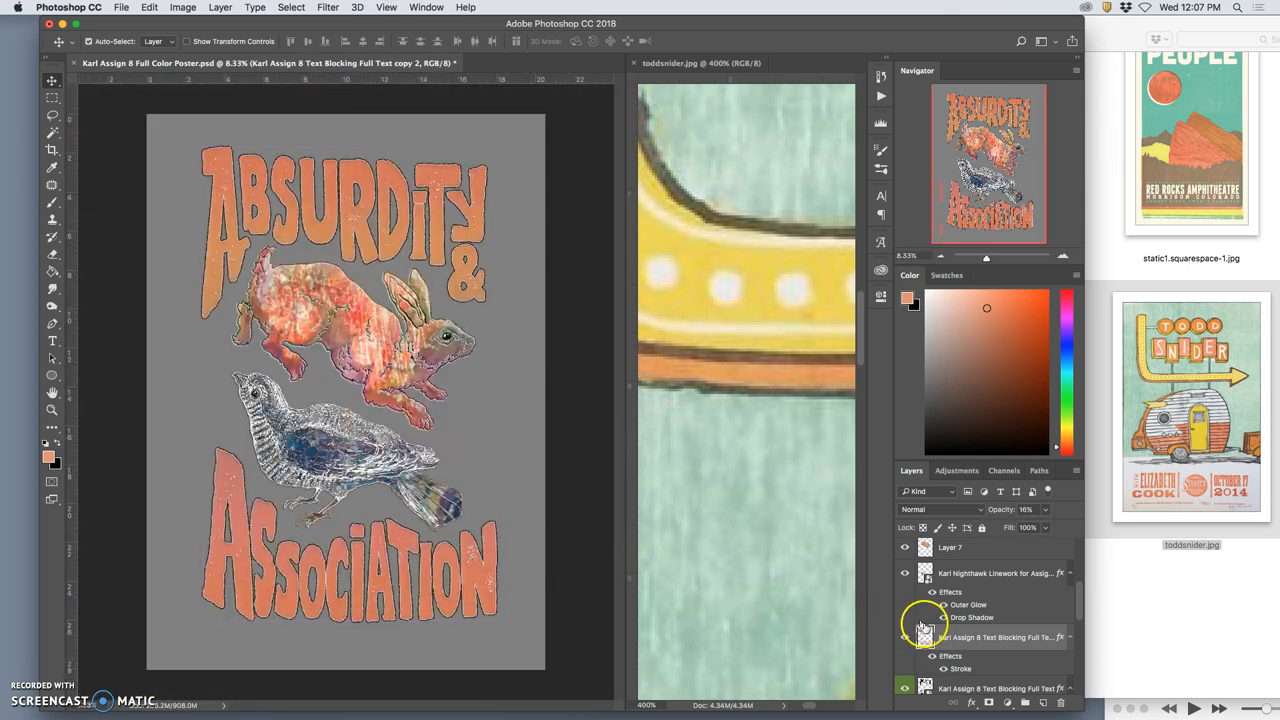
left_click(931, 657)
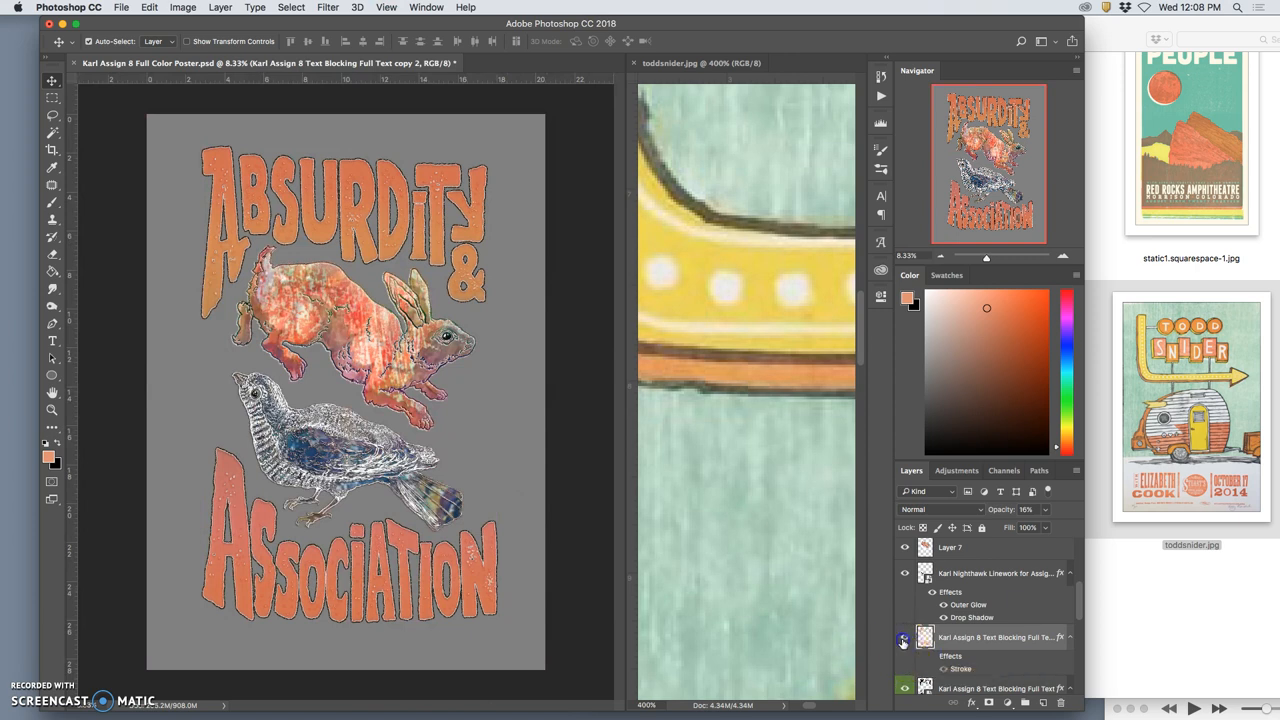
left_click(904, 637)
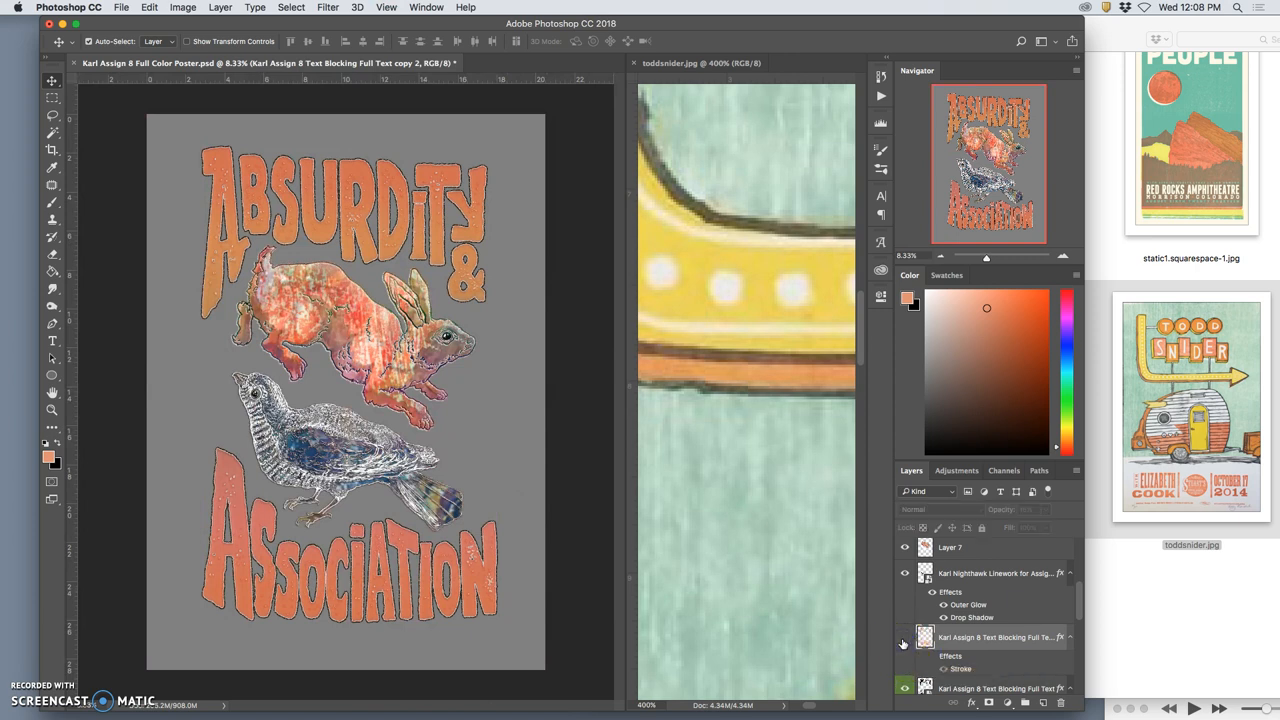
left_click(905, 574)
left_click(905, 635)
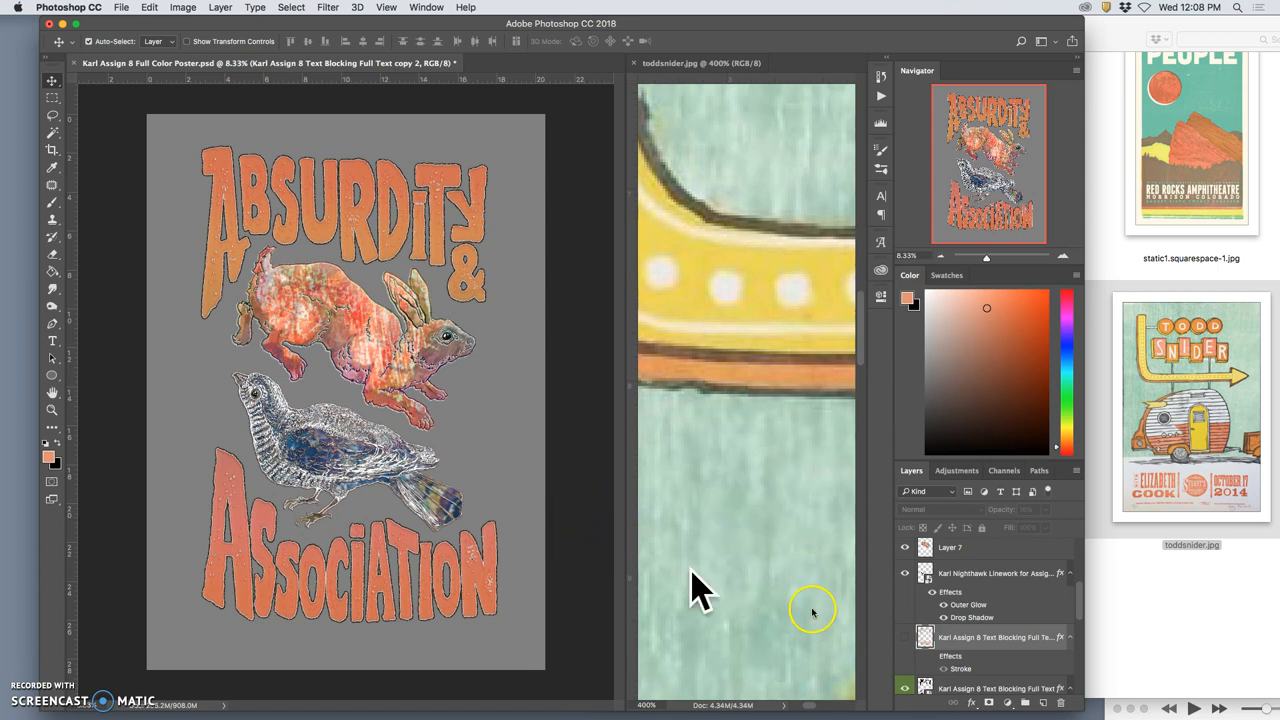
scroll(986, 655, "down", 5)
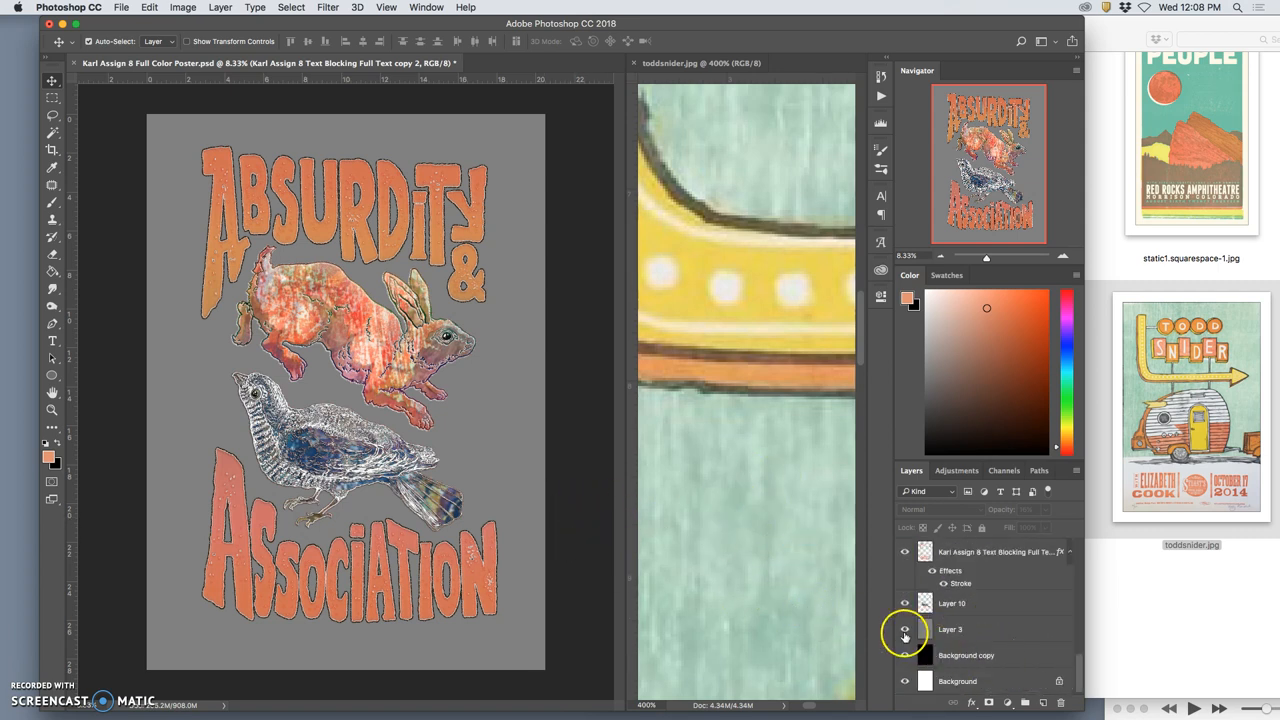
- Preview the poster on black and white backgrounds via Layer 3 and Background copy, then restore grey
left_click(905, 630)
left_click(905, 655)
left_click(904, 636)
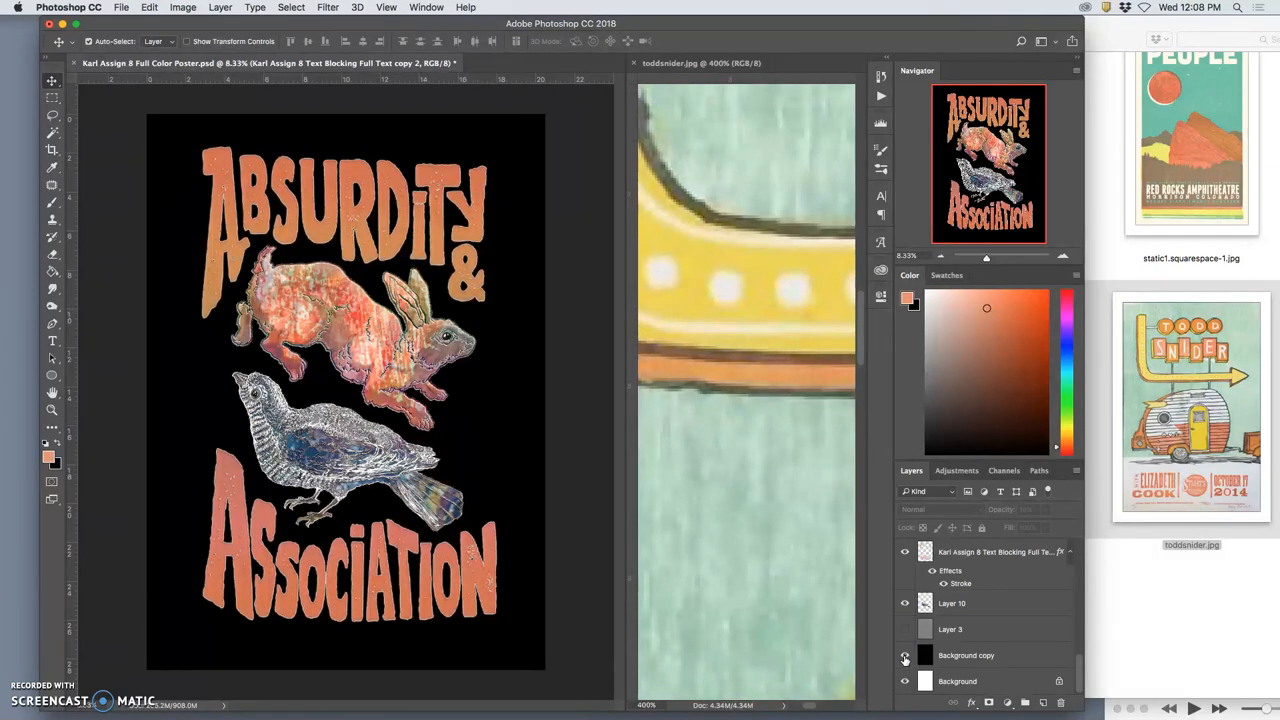
left_click(904, 655)
left_click(904, 655)
left_click(905, 630)
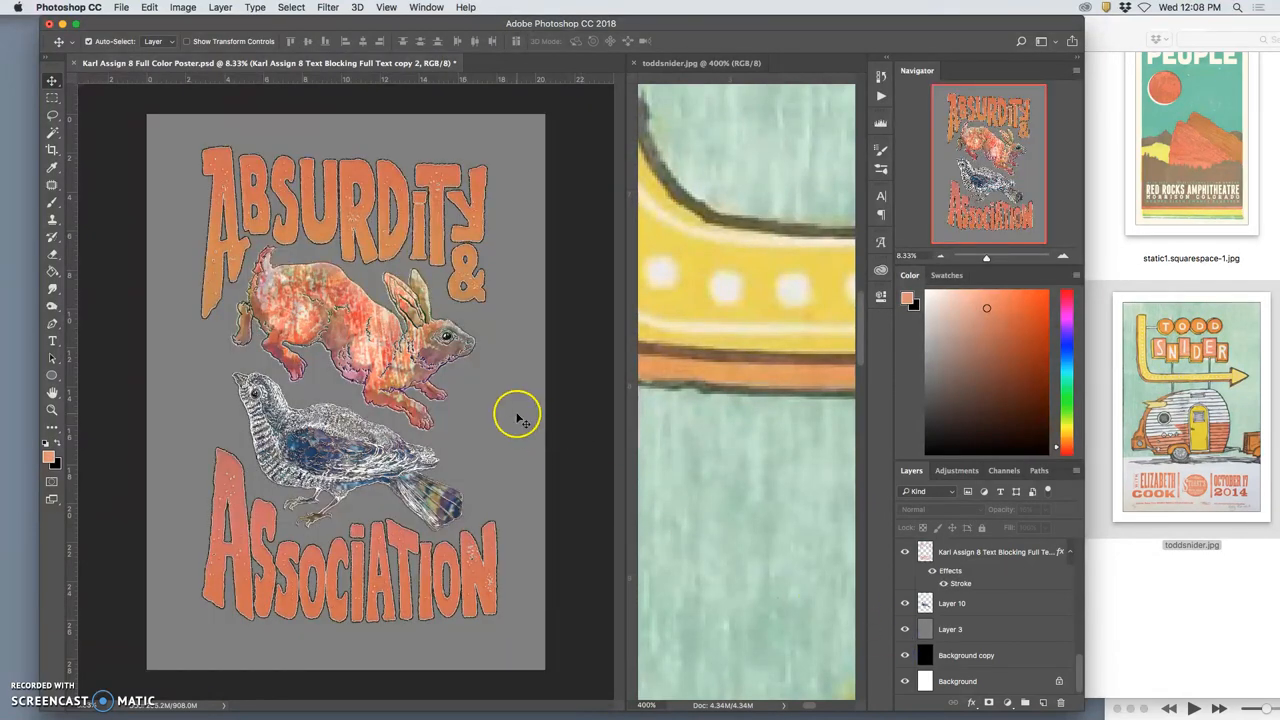
key("ctrl+plus")
key("ctrl+plus")
key("ctrl+plus")
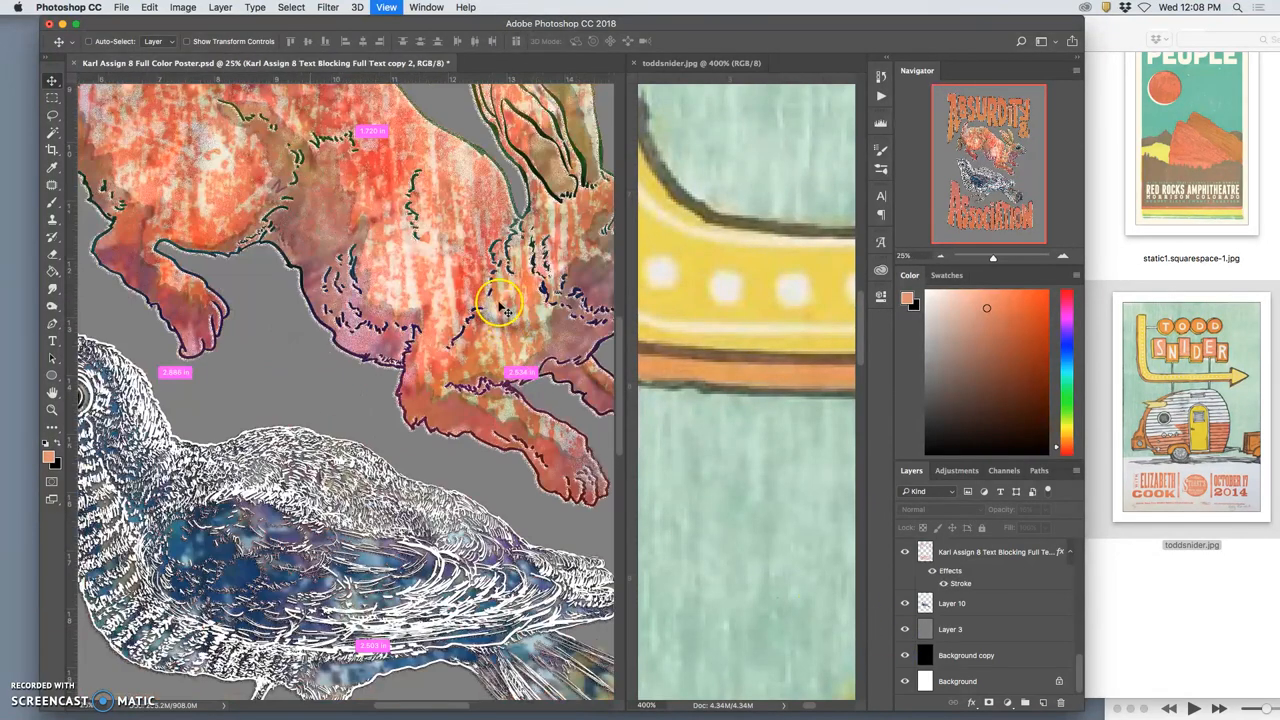
key("ctrl+plus")
key("ctrl+plus")
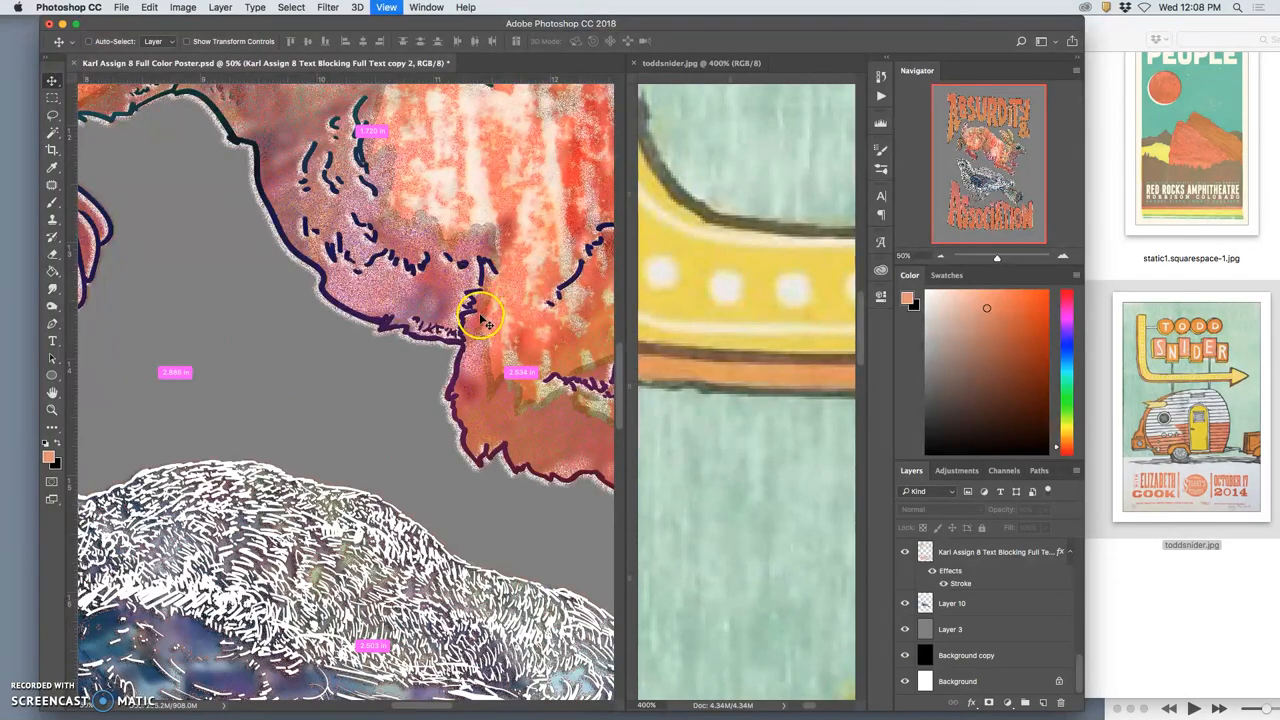
key("ctrl+plus")
key("ctrl+plus")
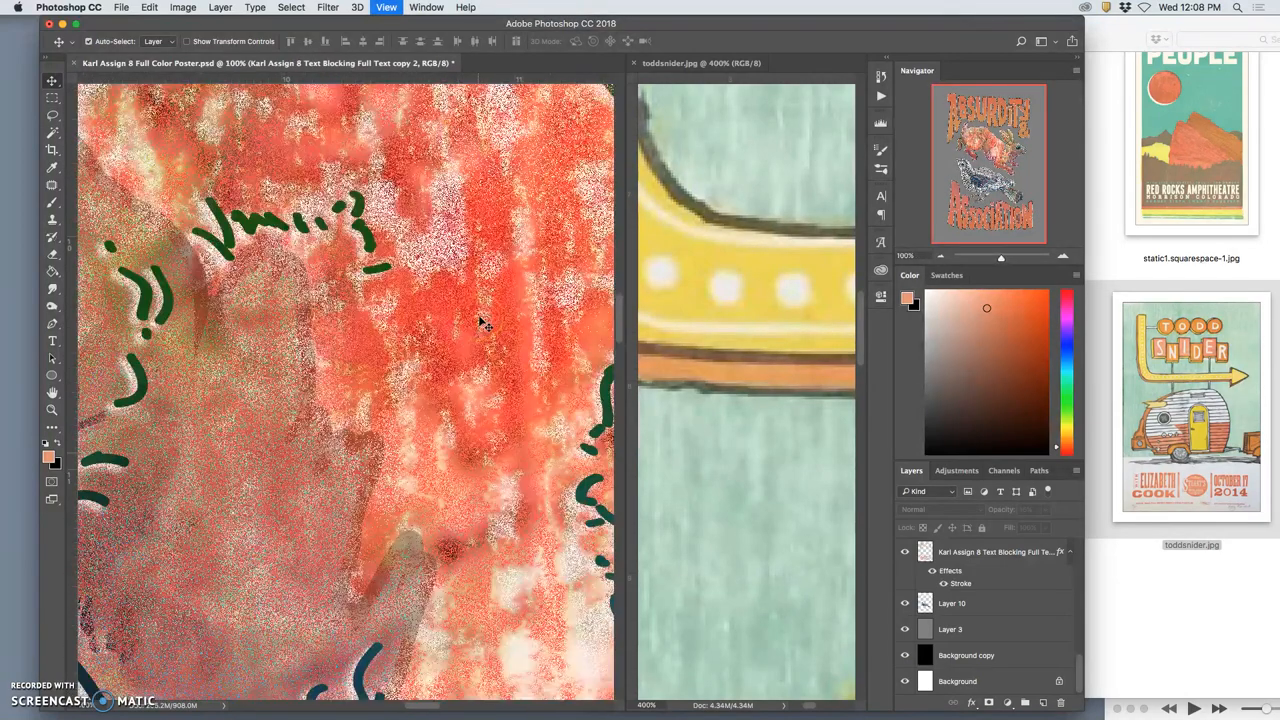
scroll(480, 325, "down", 3)
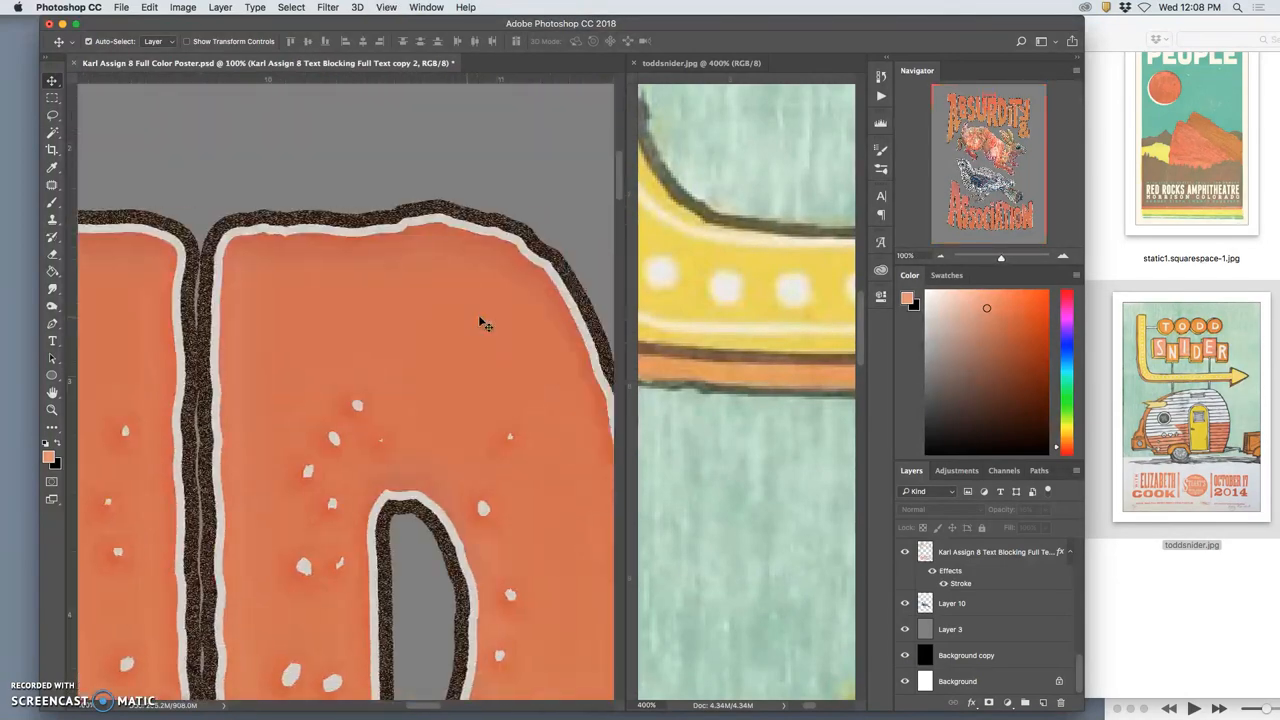
scroll(480, 325, "right", 3)
scroll(480, 325, "right", 2)
scroll(480, 325, "right", 1)
scroll(480, 325, "down", 2)
scroll(480, 325, "right", 2)
scroll(943, 615, "up", 1)
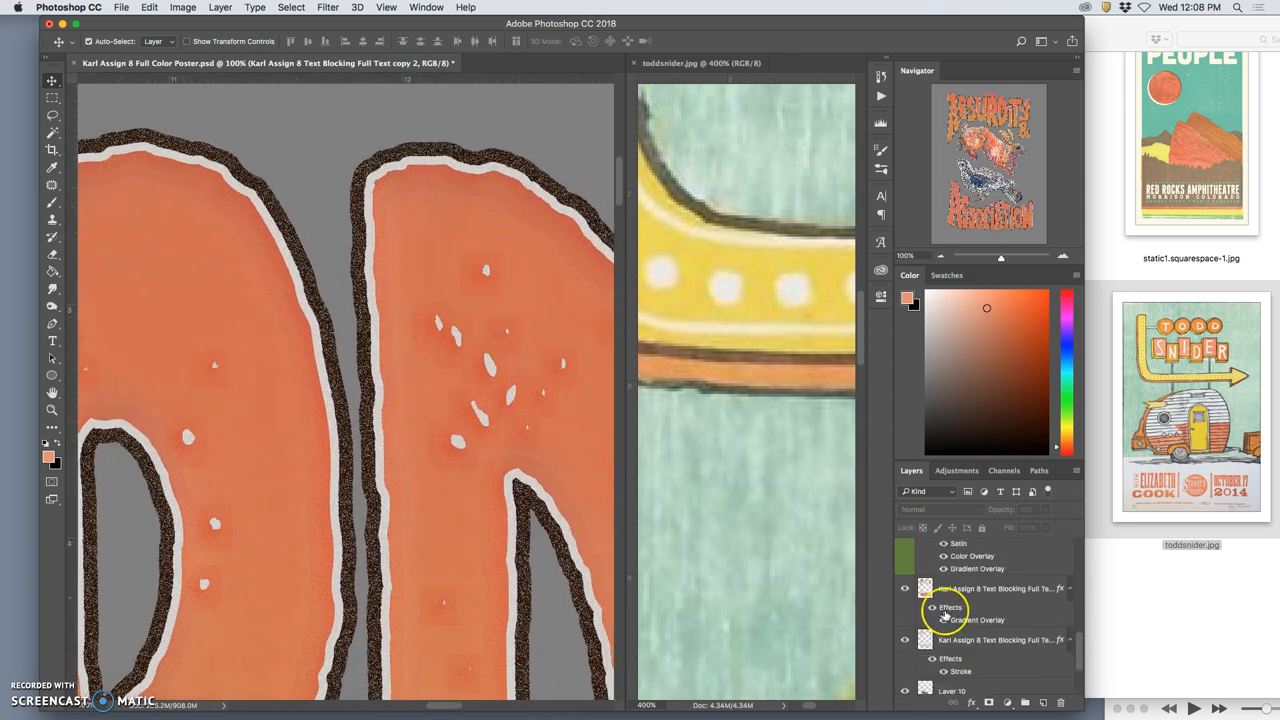
scroll(943, 615, "up", 2)
left_click_drag(943, 615, 933, 640)
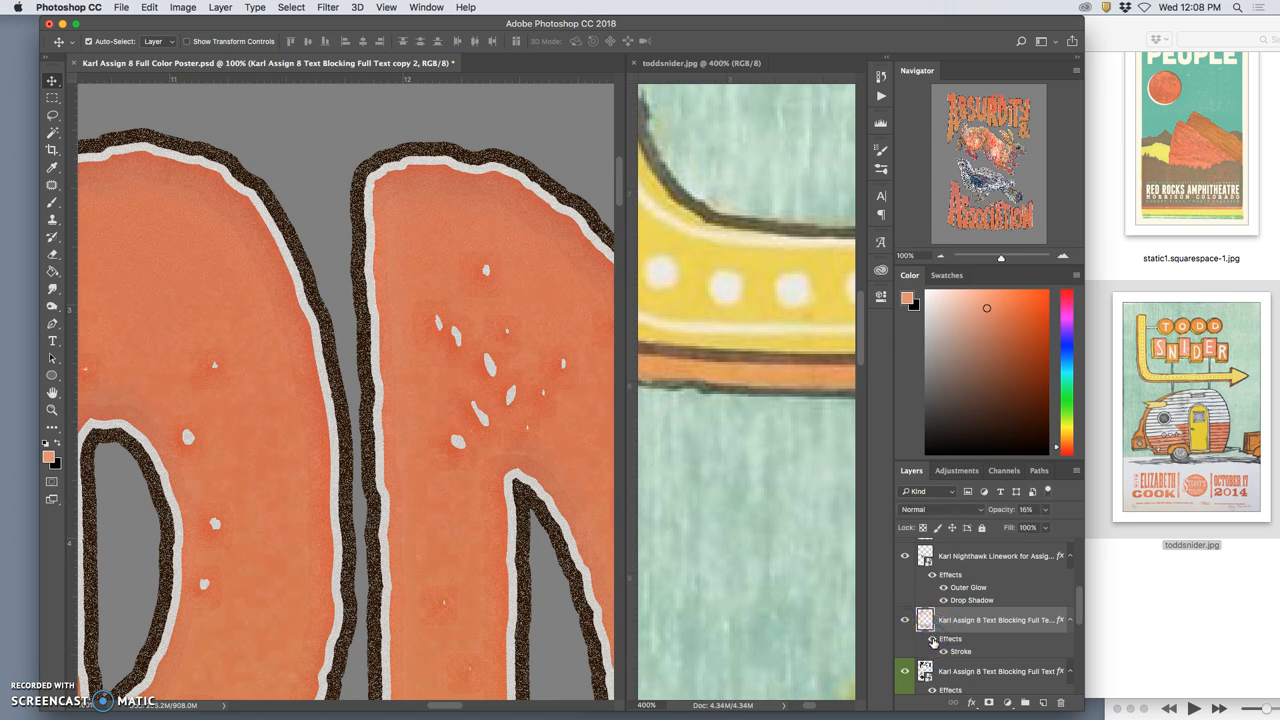
scroll(935, 640, "down", 1)
scroll(965, 651, "down", 5)
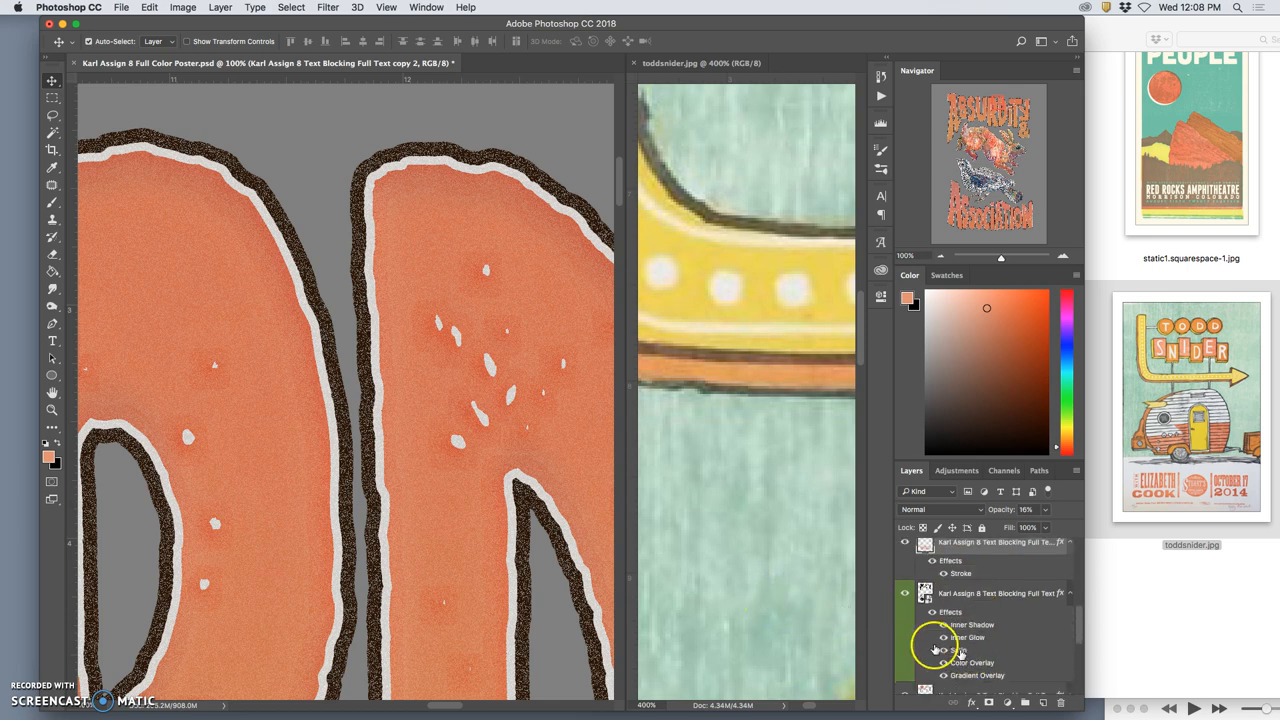
scroll(580, 540, "down", 5)
scroll(580, 535, "down", 3)
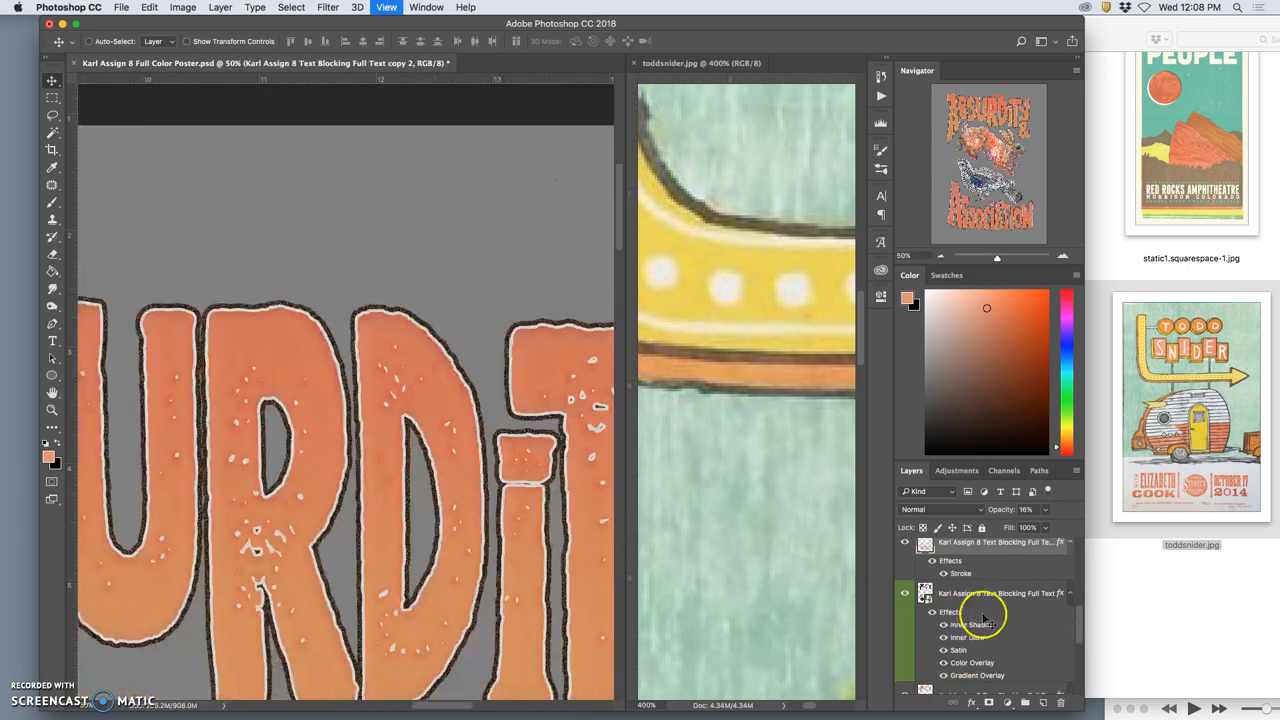
scroll(985, 615, "up", 3)
scroll(985, 615, "up", 4)
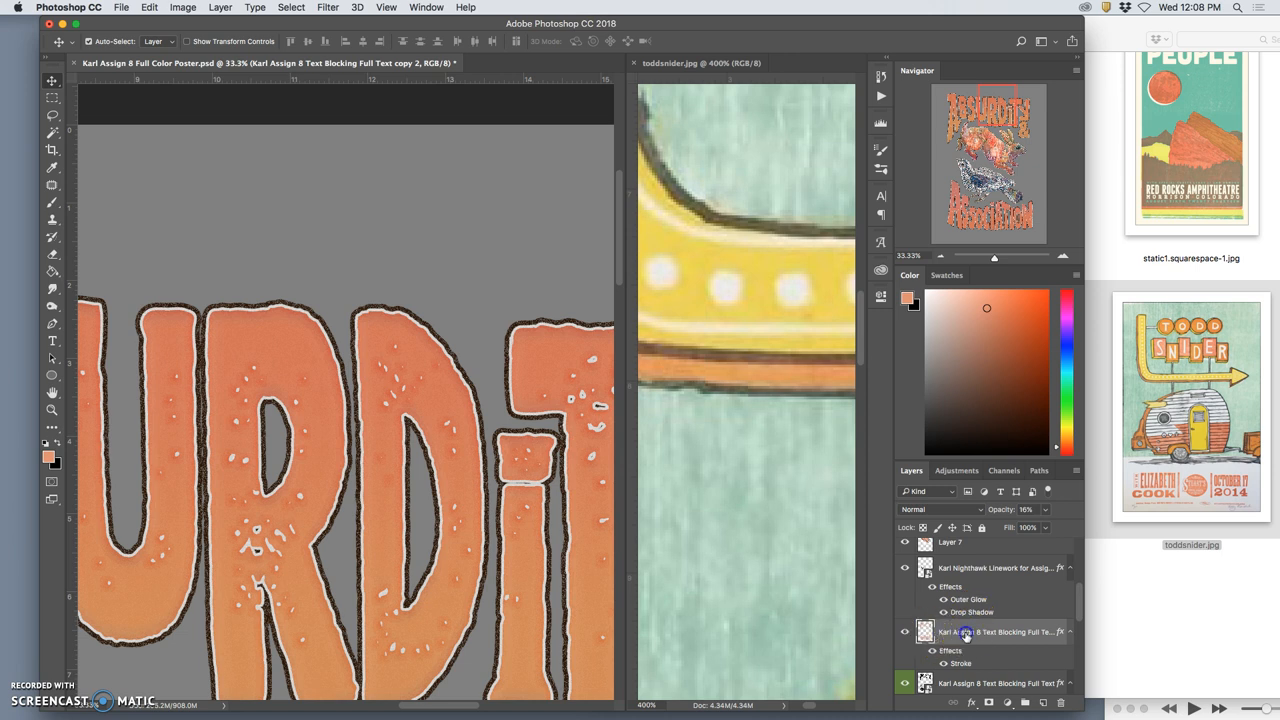
left_click(905, 632)
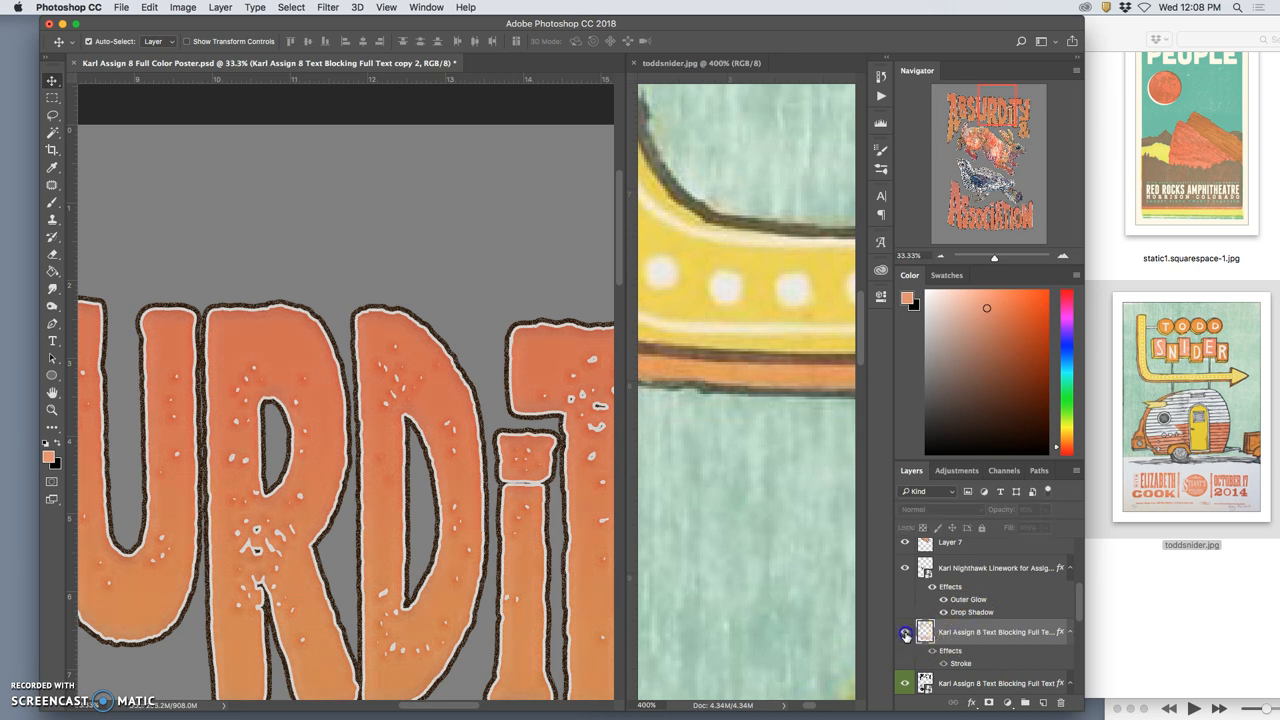
left_click(905, 633)
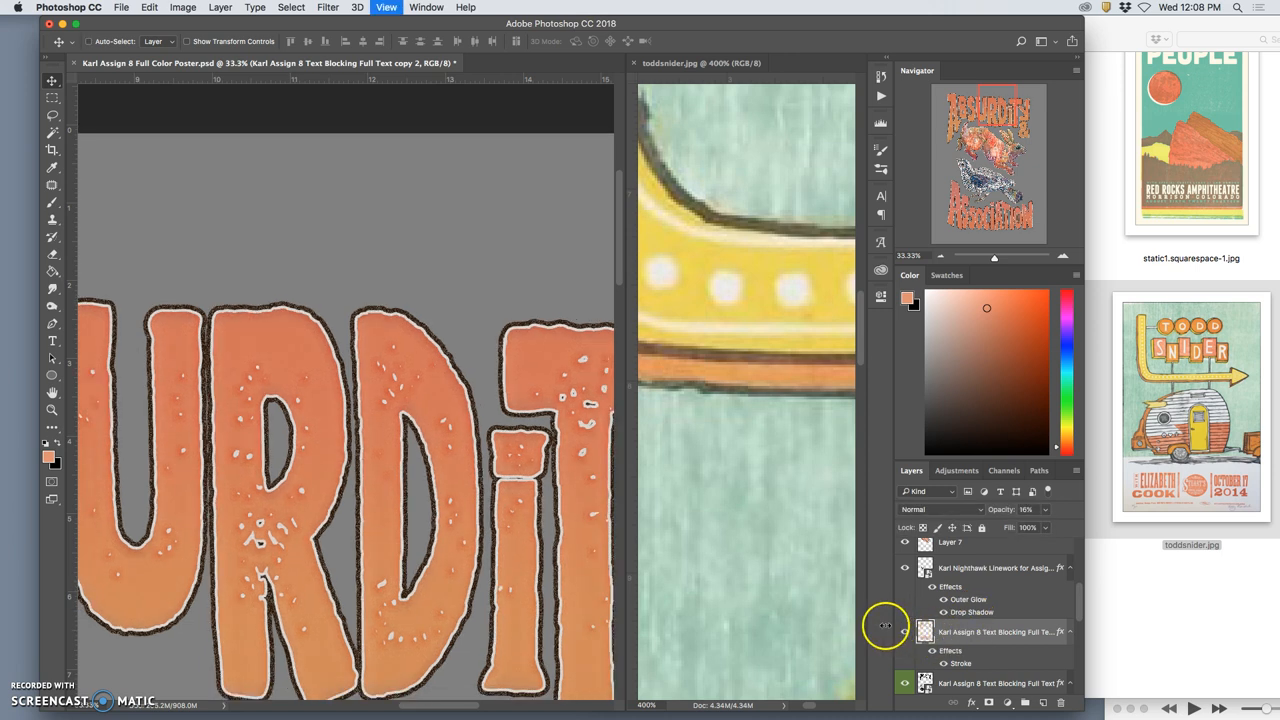
key("super+minus")
key("super+minus")
key("super+minus")
key("super+minus")
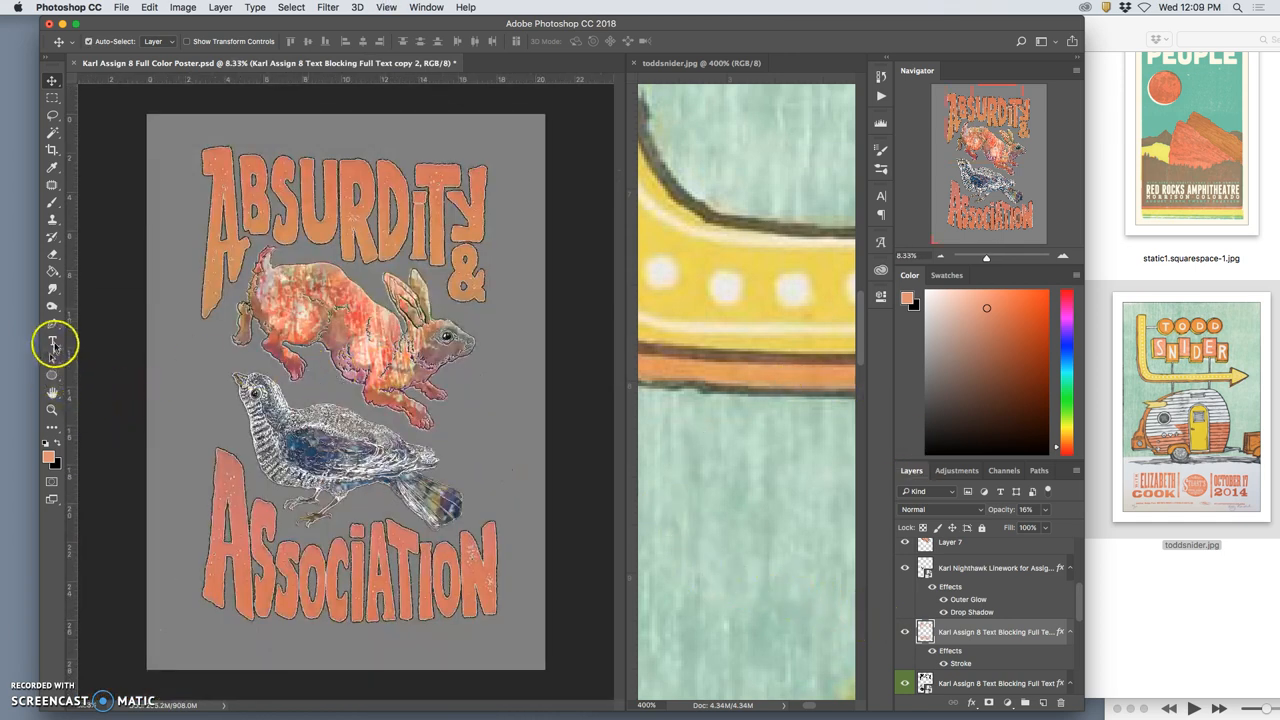
- Select the Dodge Tool with Range set to Midtones at 26% exposure
left_click(55, 307)
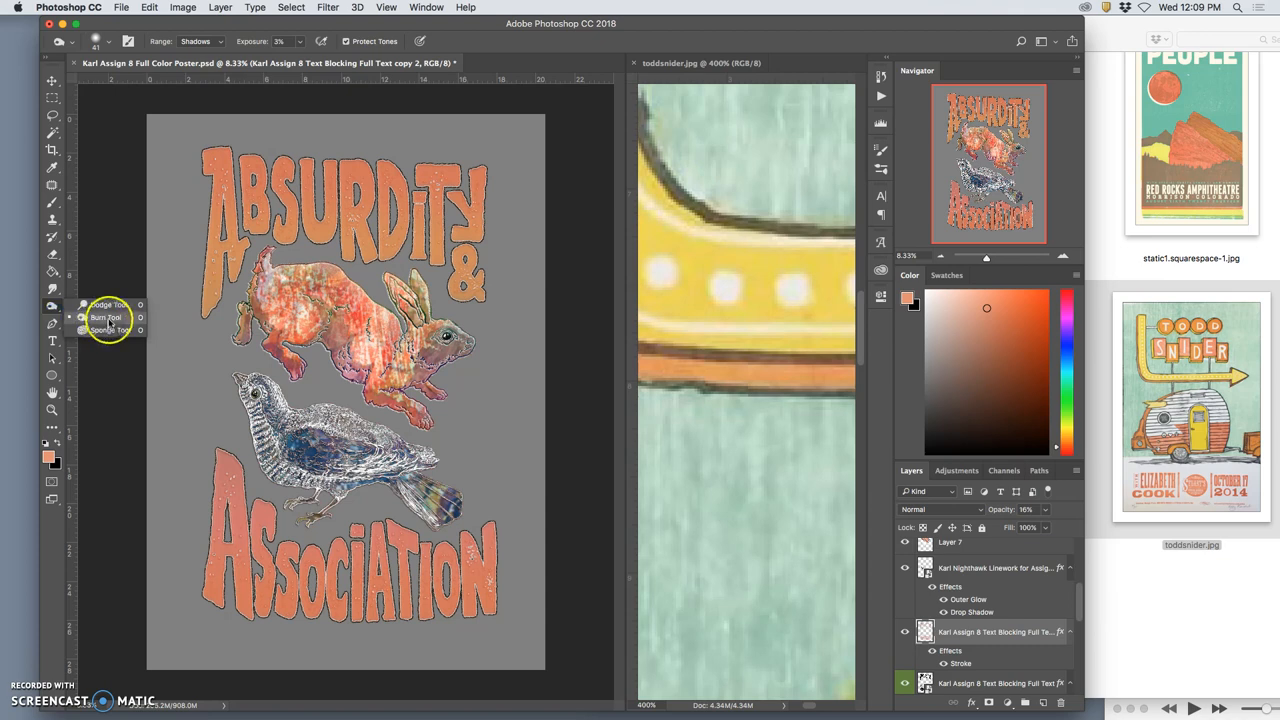
left_click(215, 42)
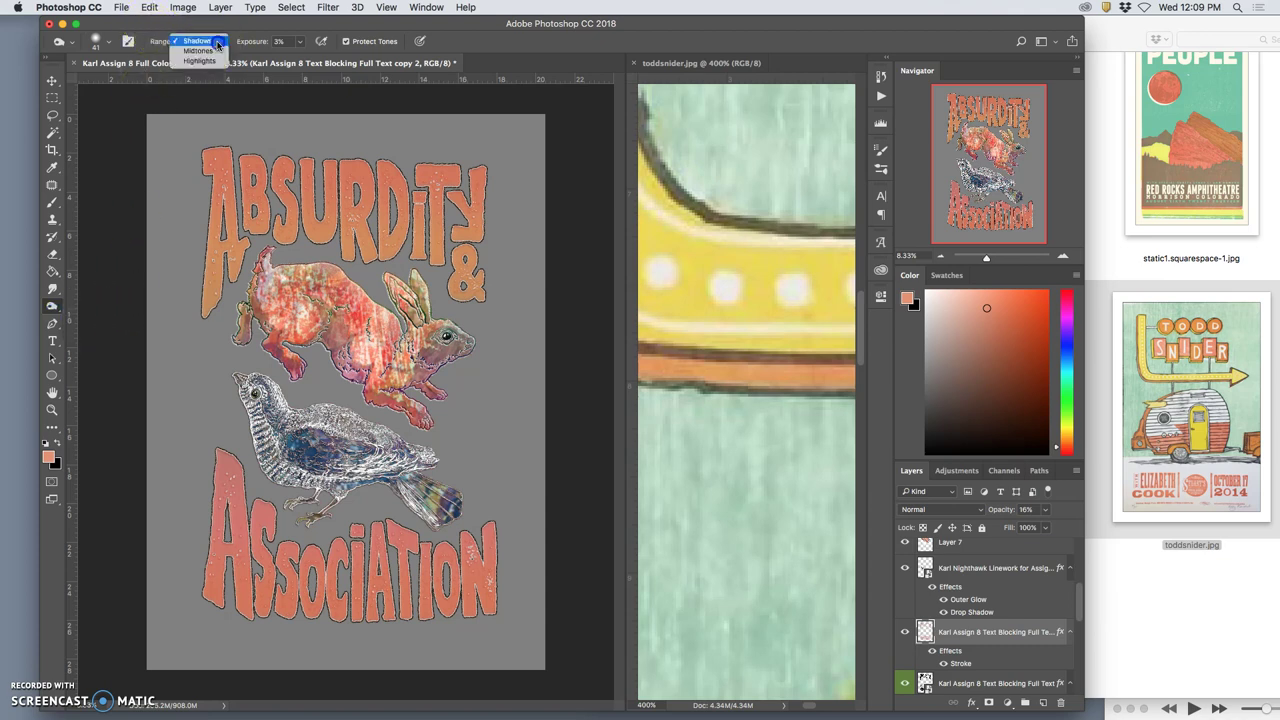
left_click(198, 50)
left_click(300, 42)
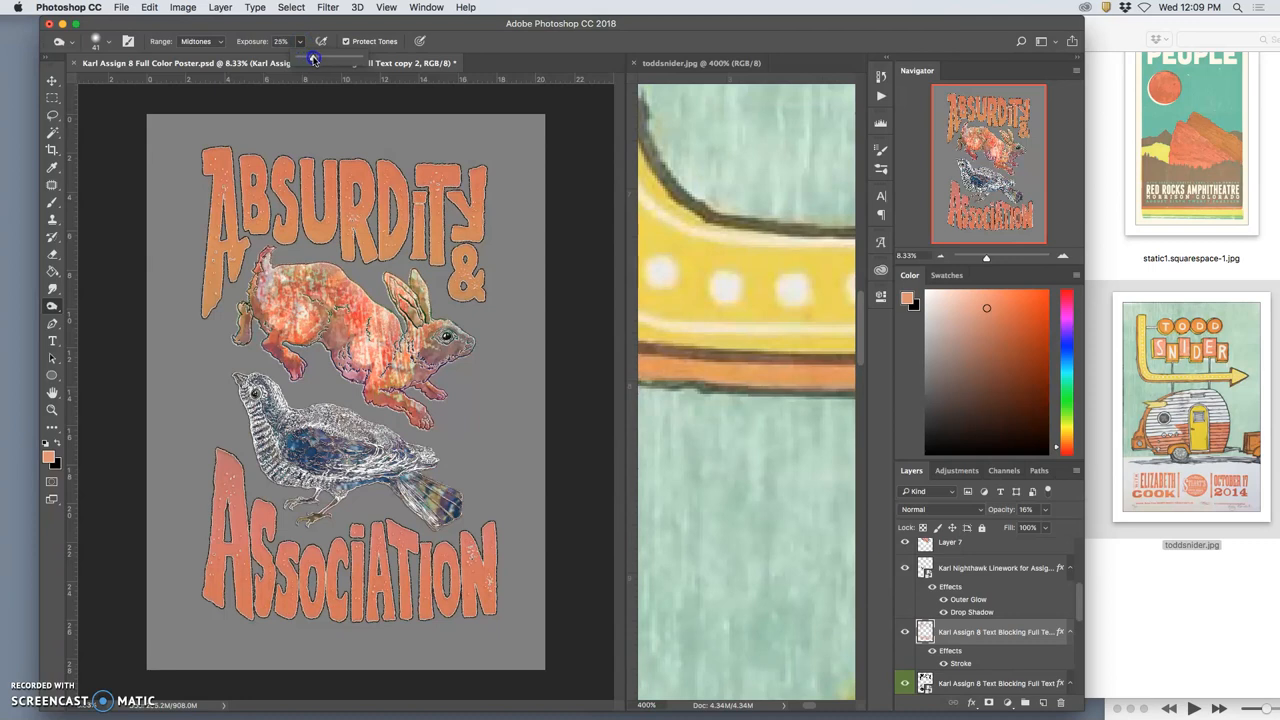
- Set a 2% hardness, roughly 1760 px brush and lighten the first letters of ABSURDITY
left_click(97, 42)
left_click(178, 82)
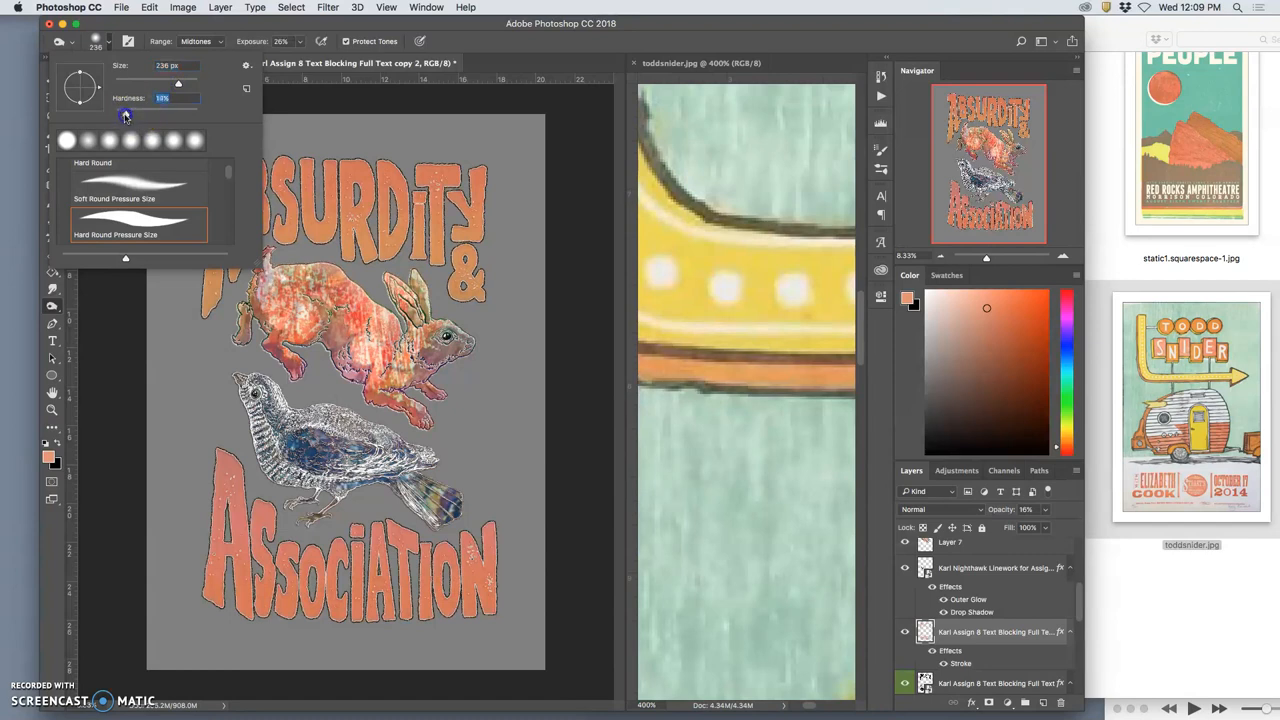
left_click_drag(130, 113, 115, 113)
left_click_drag(178, 83, 185, 83)
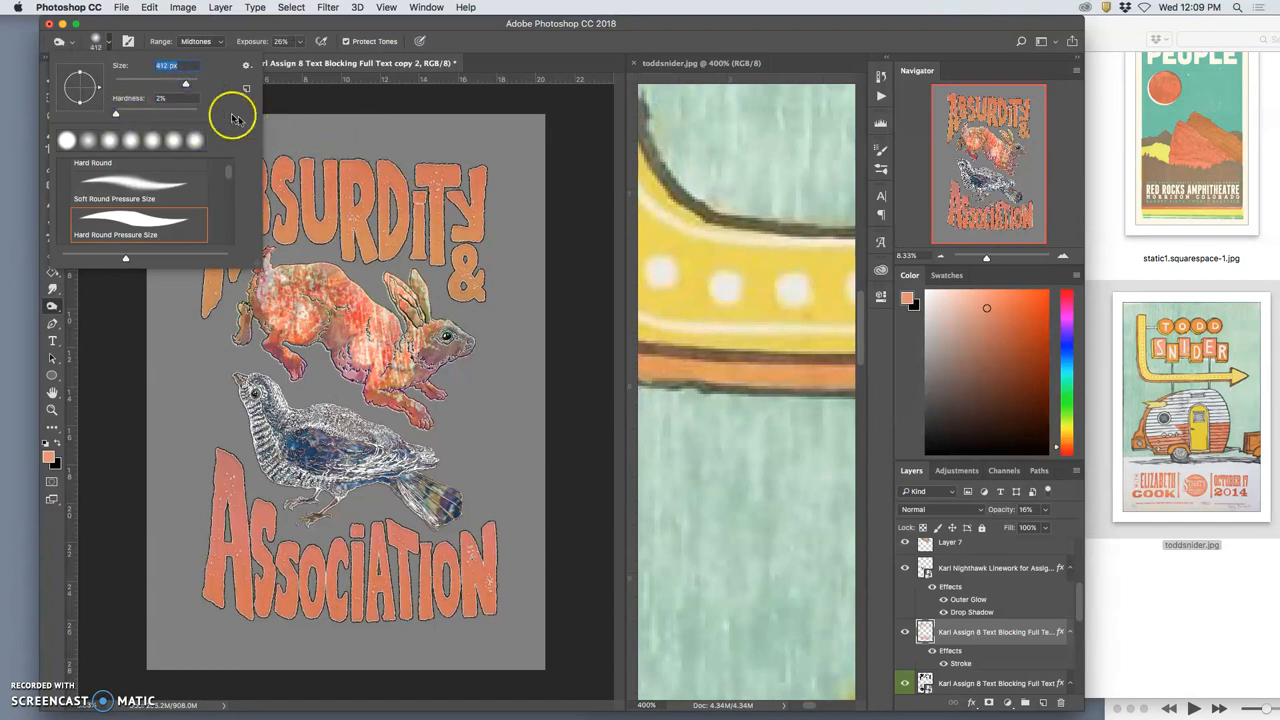
left_click(191, 83)
left_click(482, 155)
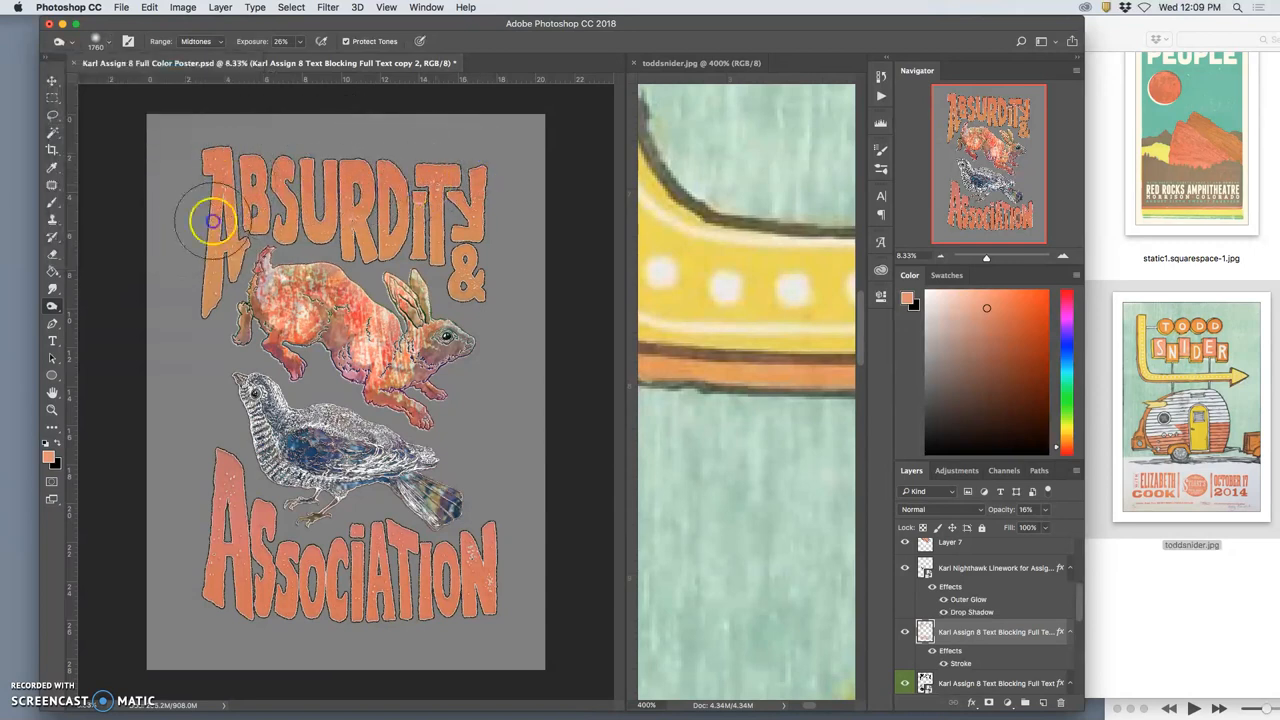
left_click_drag(290, 588, 214, 543)
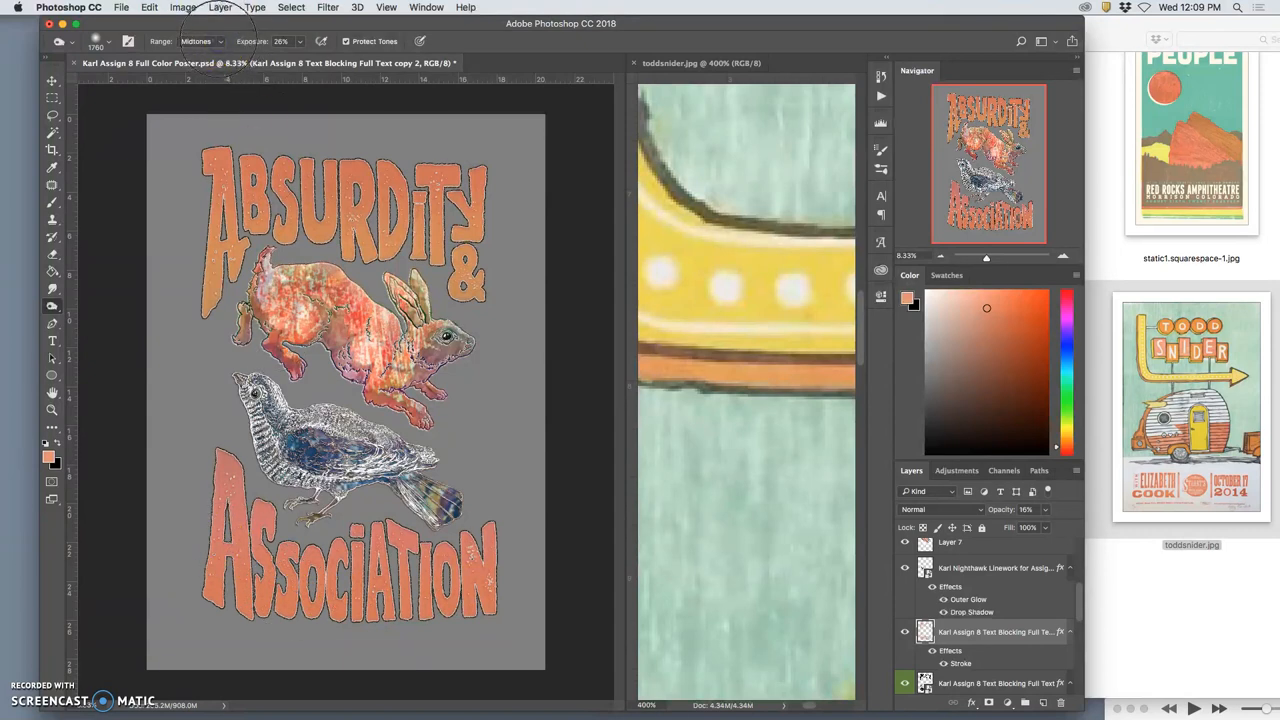
- Lower the lettering layer's opacity to roughly 27% in the Layers panel
left_click(1043, 510)
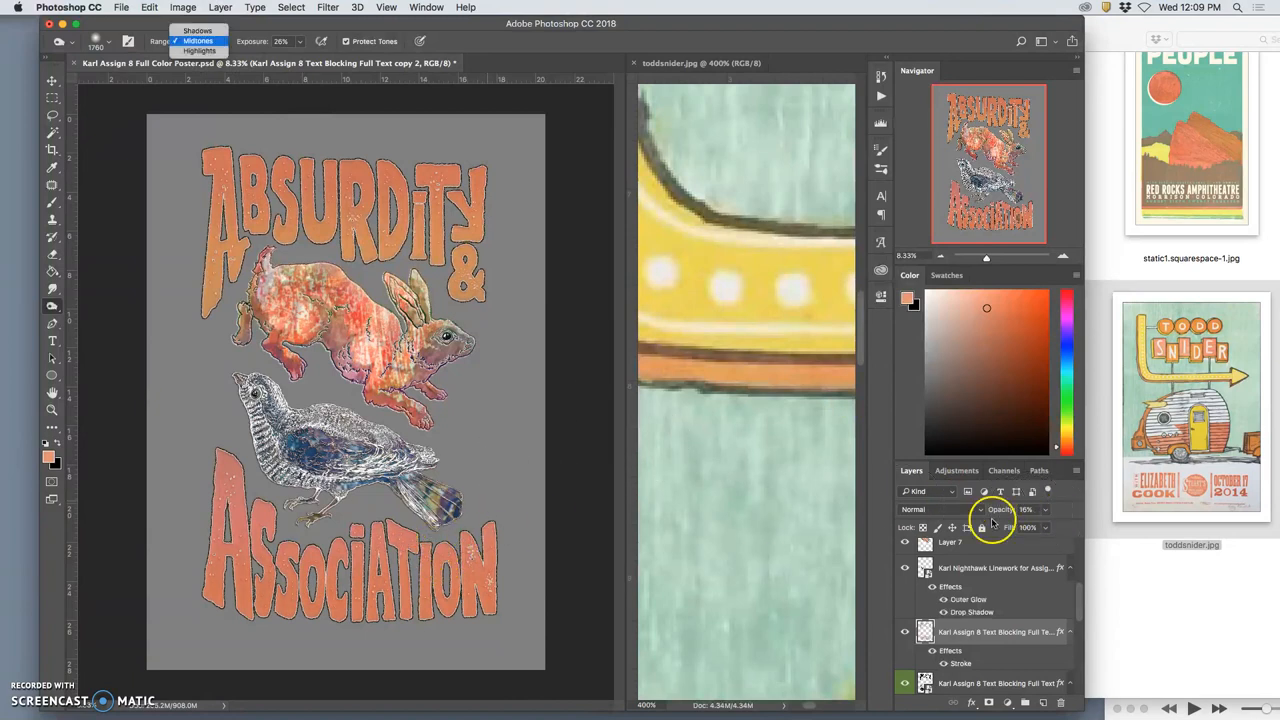
left_click(1040, 512)
left_click(1045, 511)
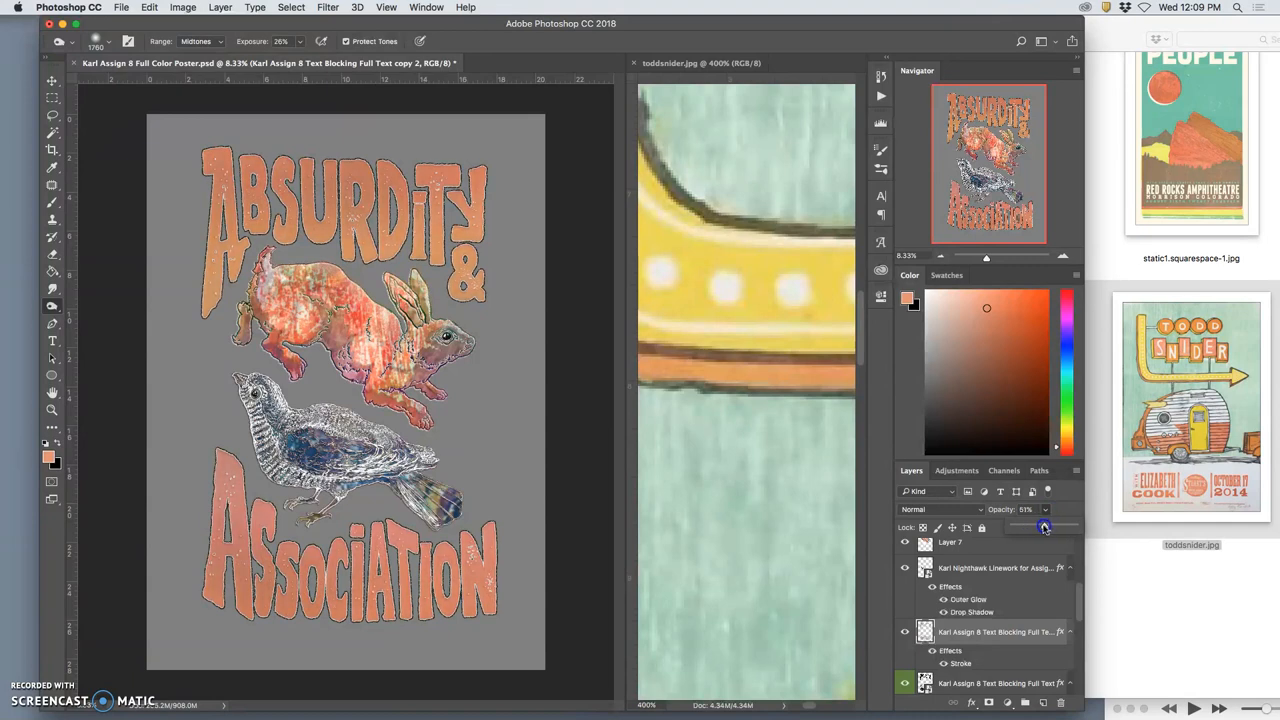
left_click_drag(1031, 530, 1030, 531)
- Switch the Dodge range to Highlights and lighten across the rabbit's legs and the bird's tail
left_click_drag(563, 563, 310, 592)
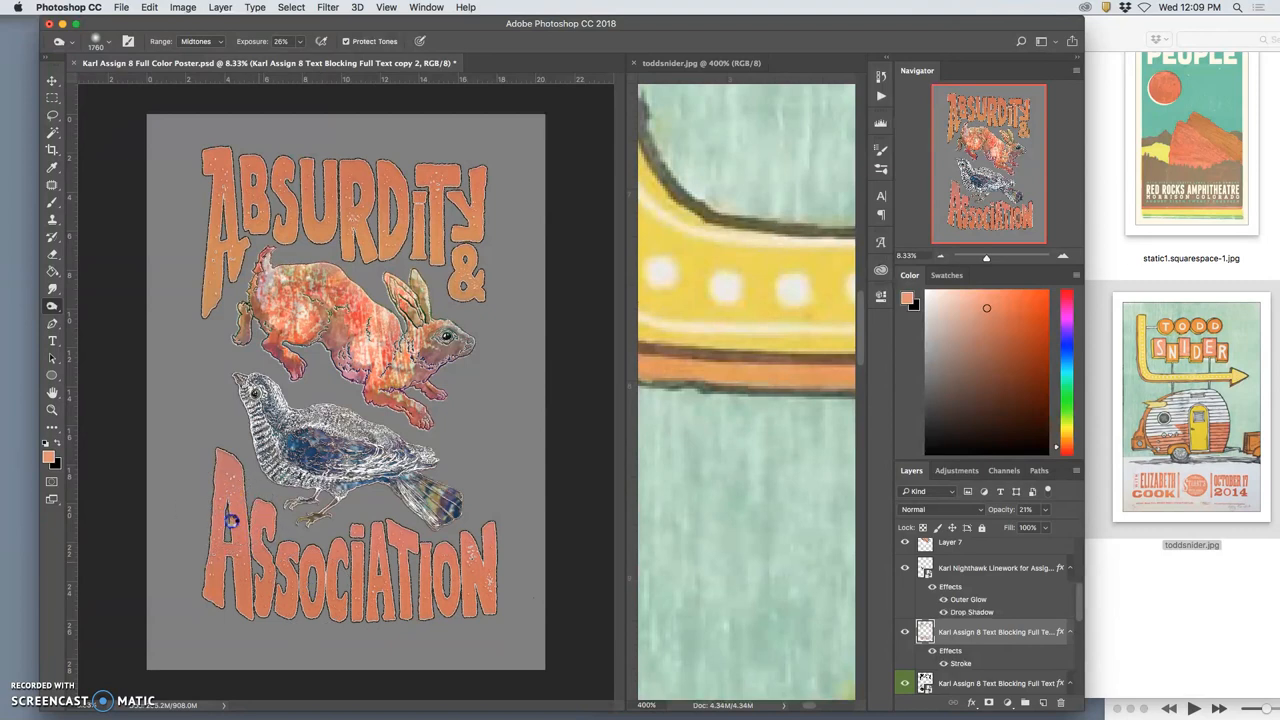
left_click(296, 284)
left_click(196, 41)
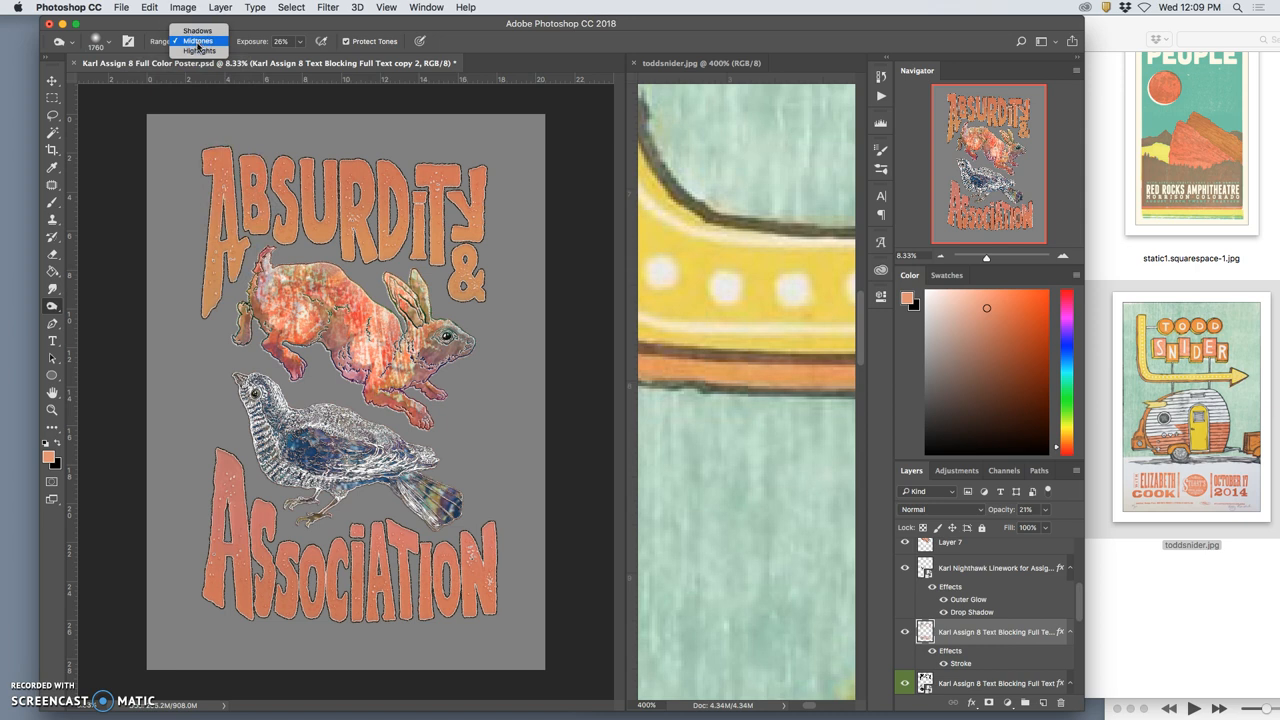
left_click(196, 57)
left_click_drag(380, 247, 428, 390)
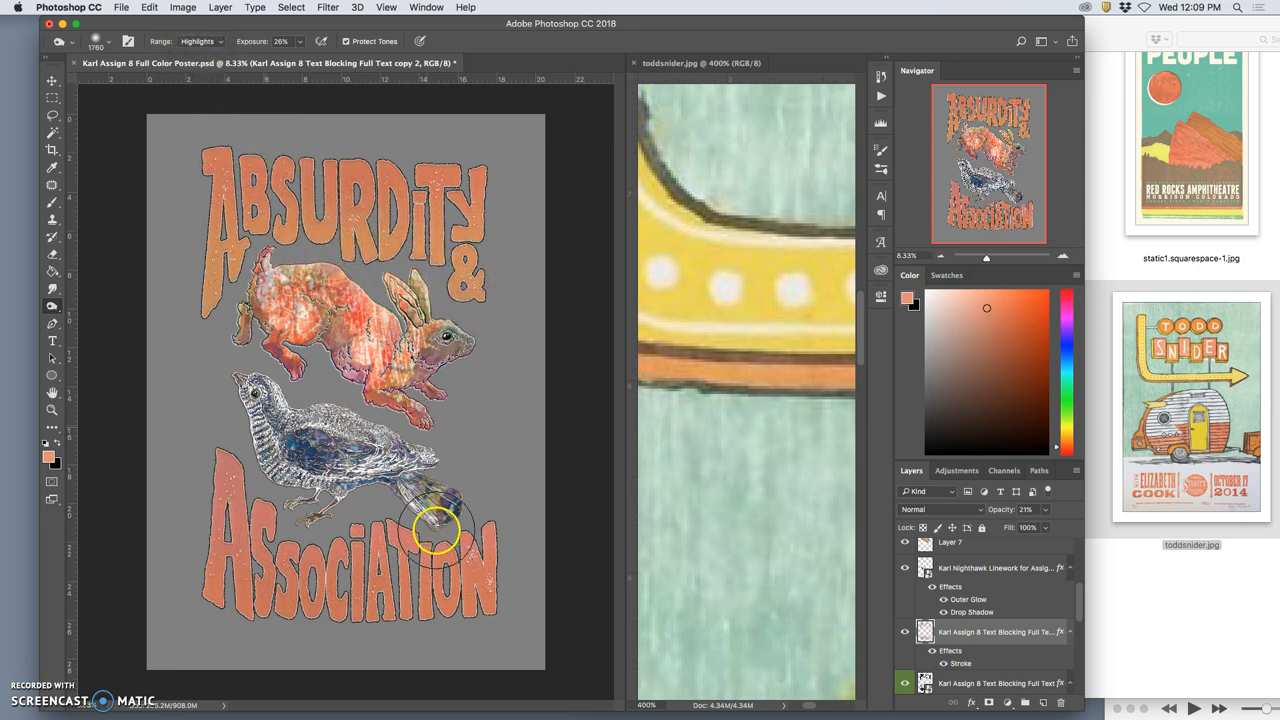
mouse_move(428, 390)
left_mouse_down()
mouse_move(434, 523)
mouse_move(362, 545)
mouse_move(563, 558)
left_mouse_up()
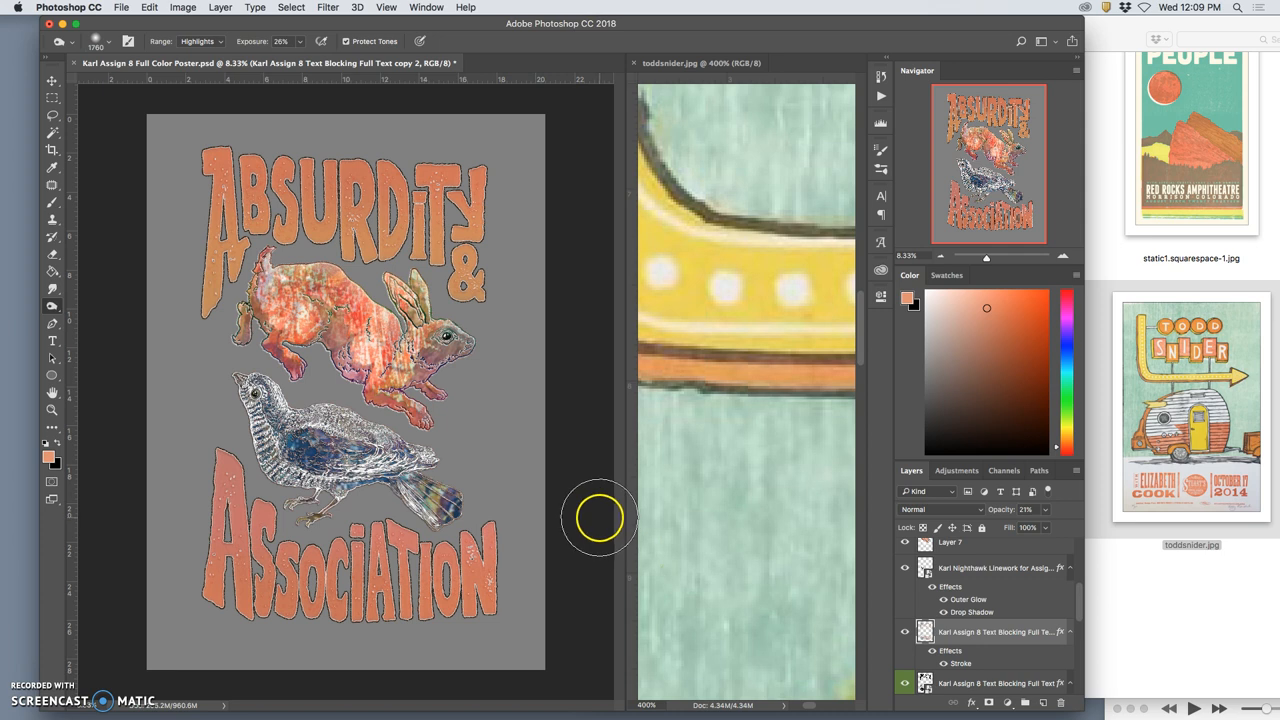
- Save the poster with Layer 3 selected, then bring Chrome to the front
key("super+minus")
key("super+minus")
key("super+minus")
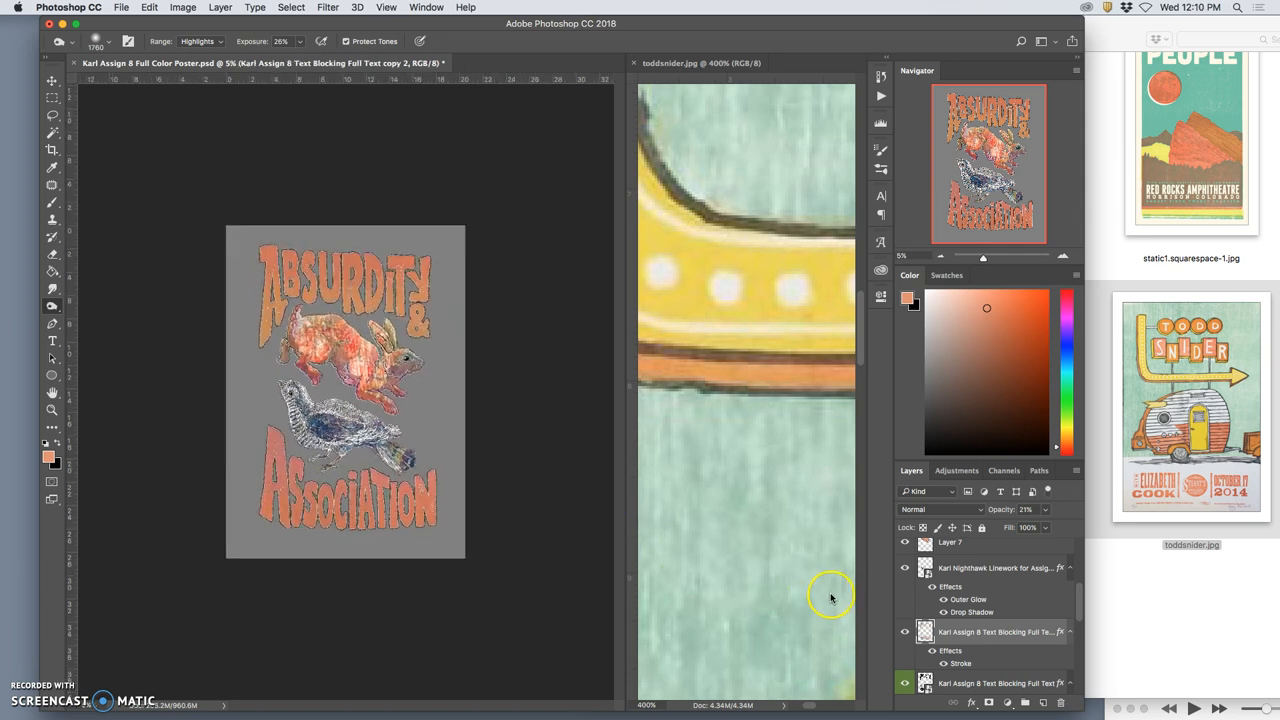
key("super+equal")
key("super+equal")
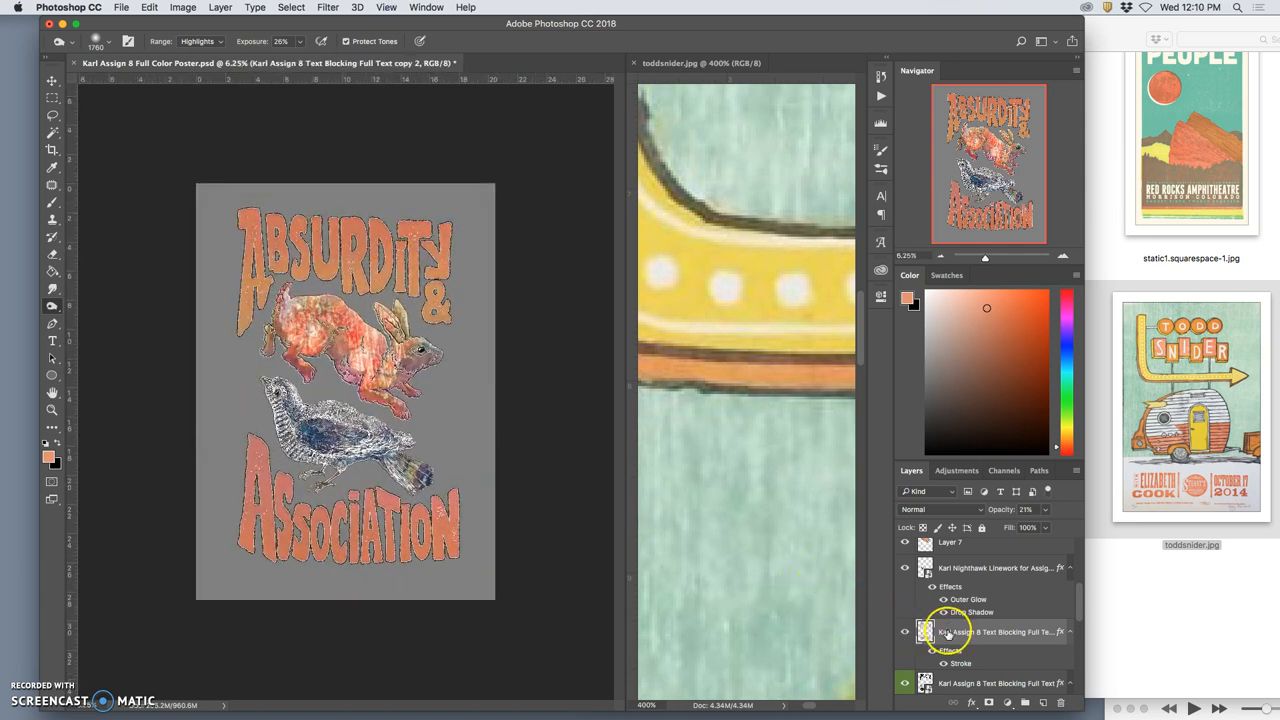
scroll(947, 633, "up", 1)
scroll(947, 633, "down", 2)
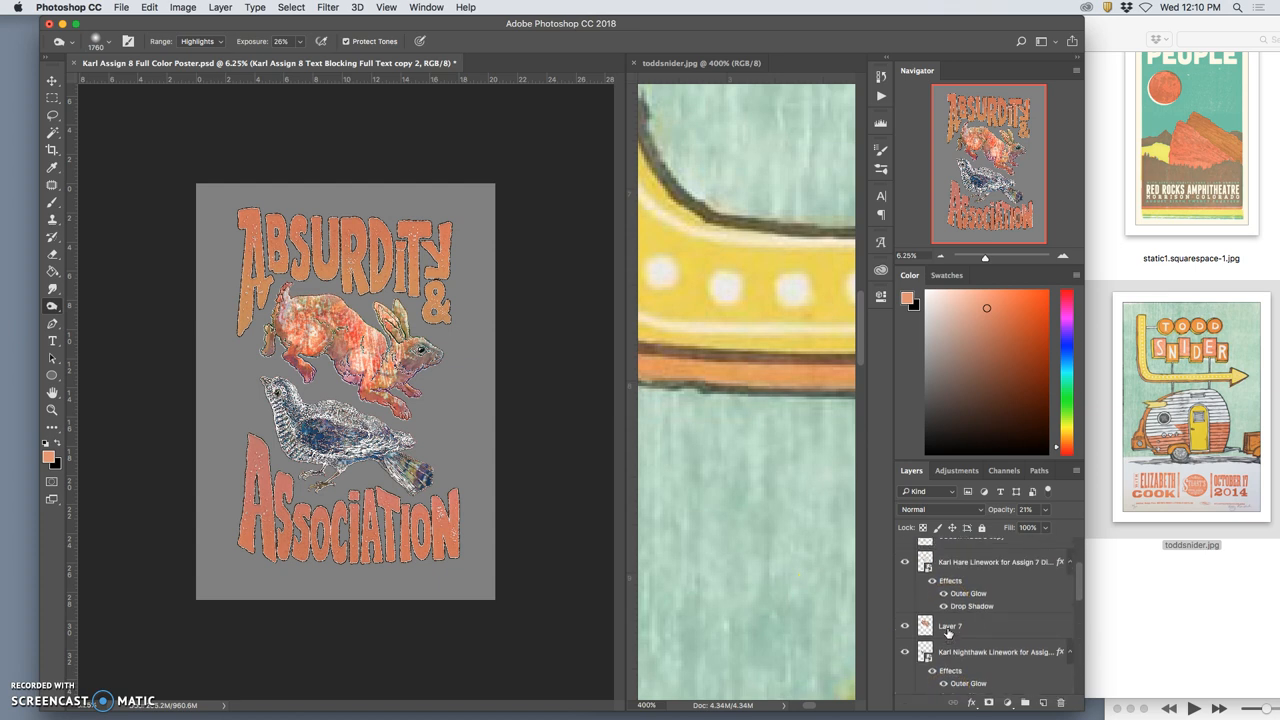
scroll(1000, 592, "down", 1)
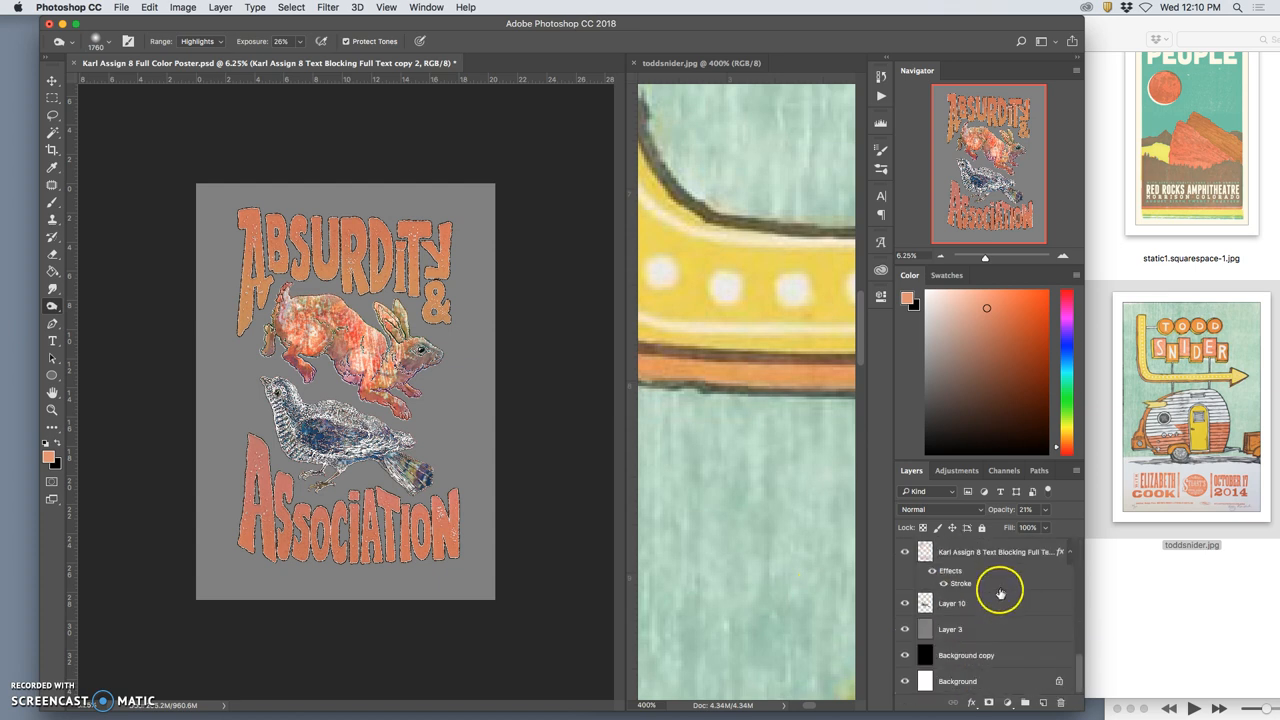
left_click(988, 634)
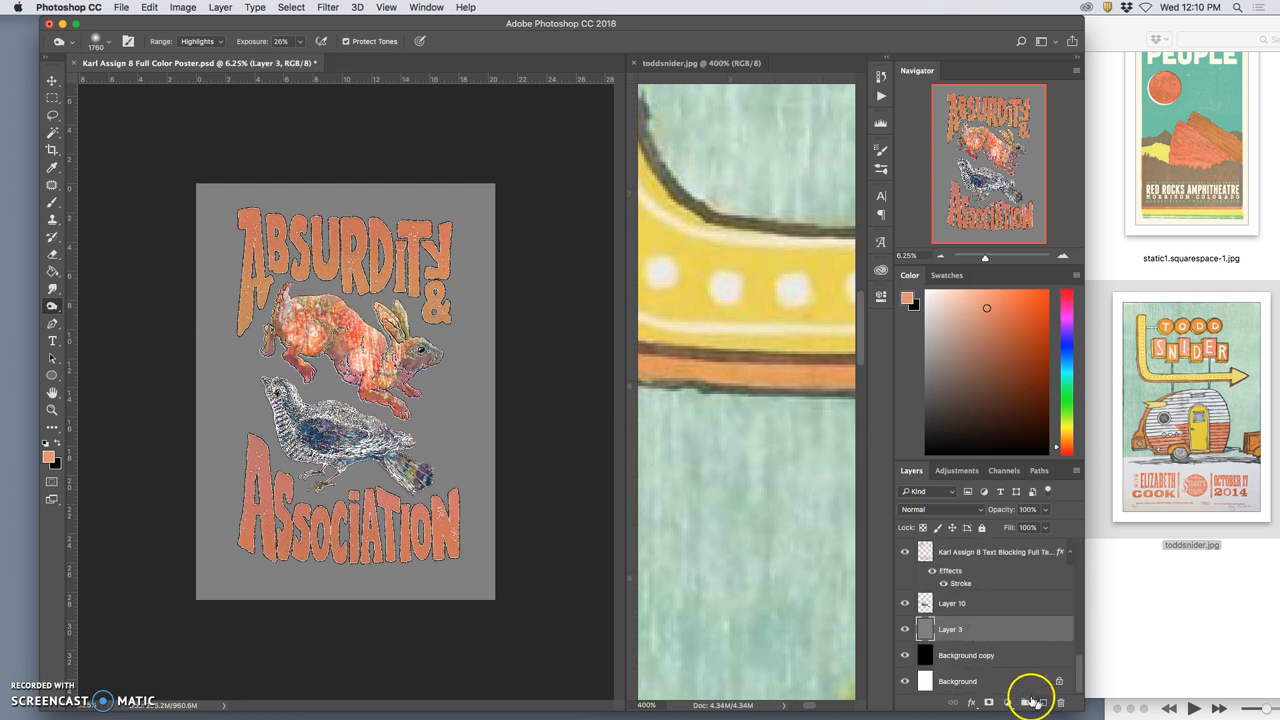
key("super+s")
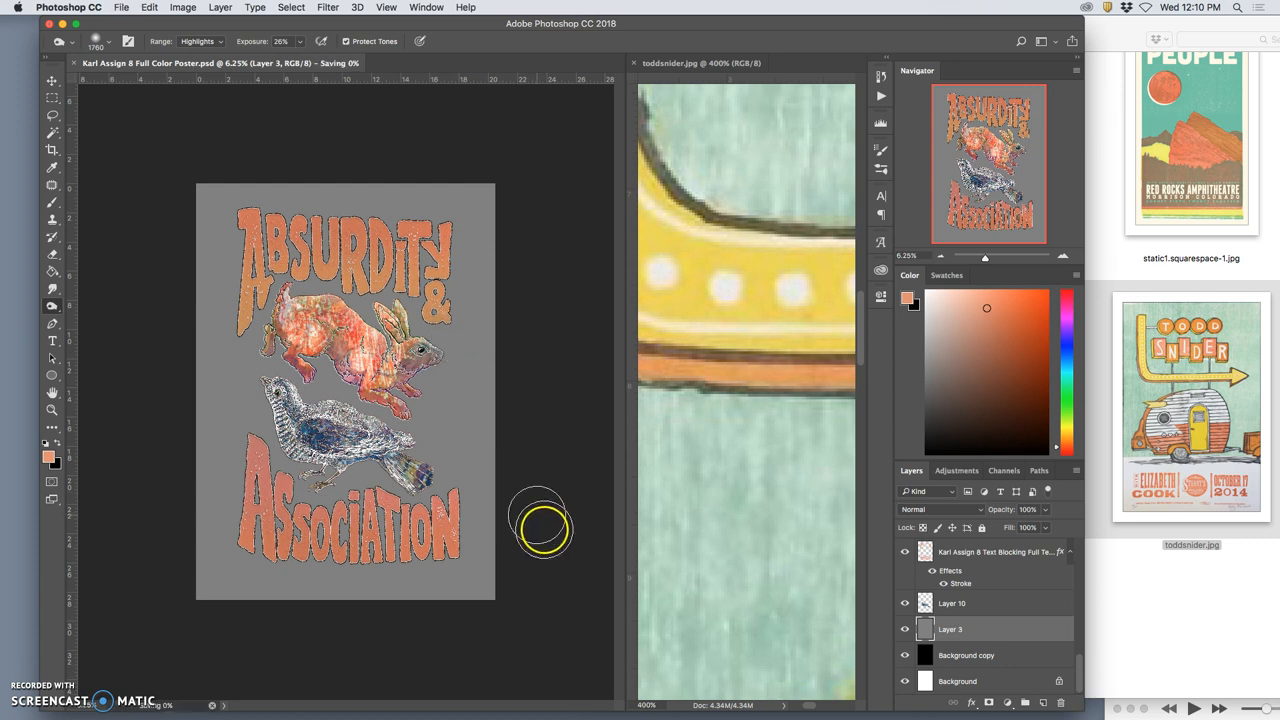
mouse_move(180, 703)
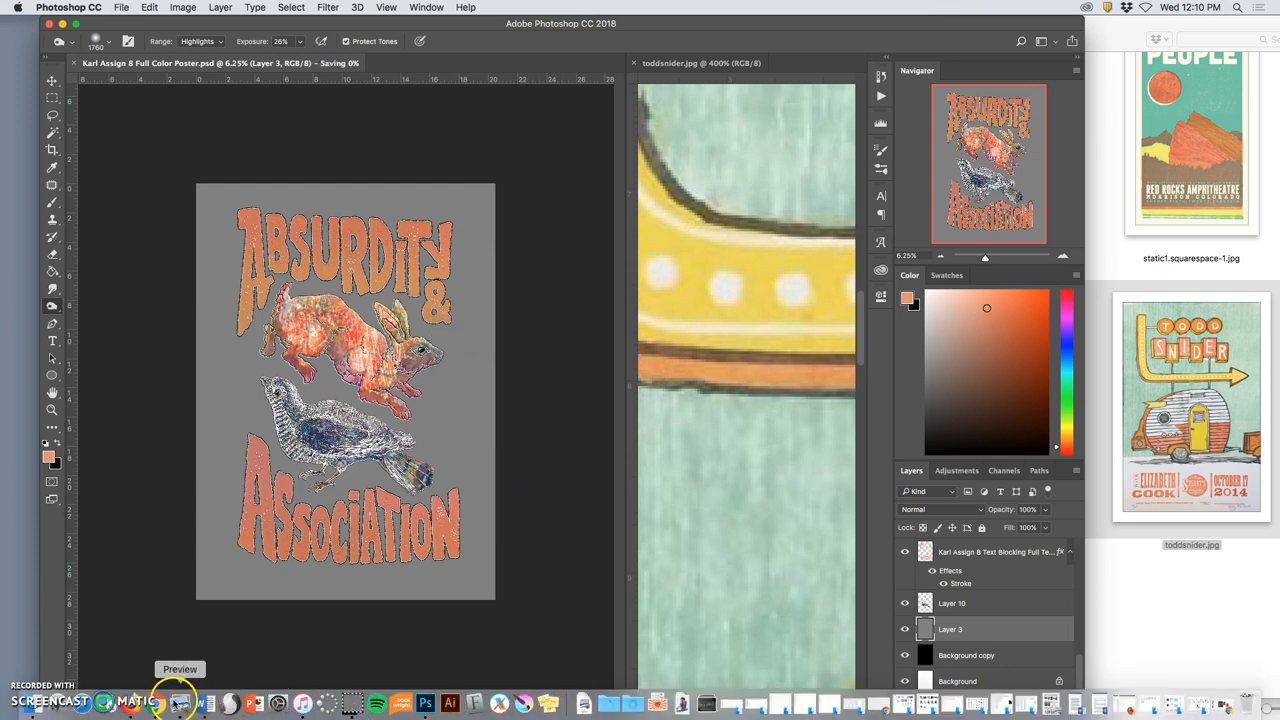
left_click(157, 703)
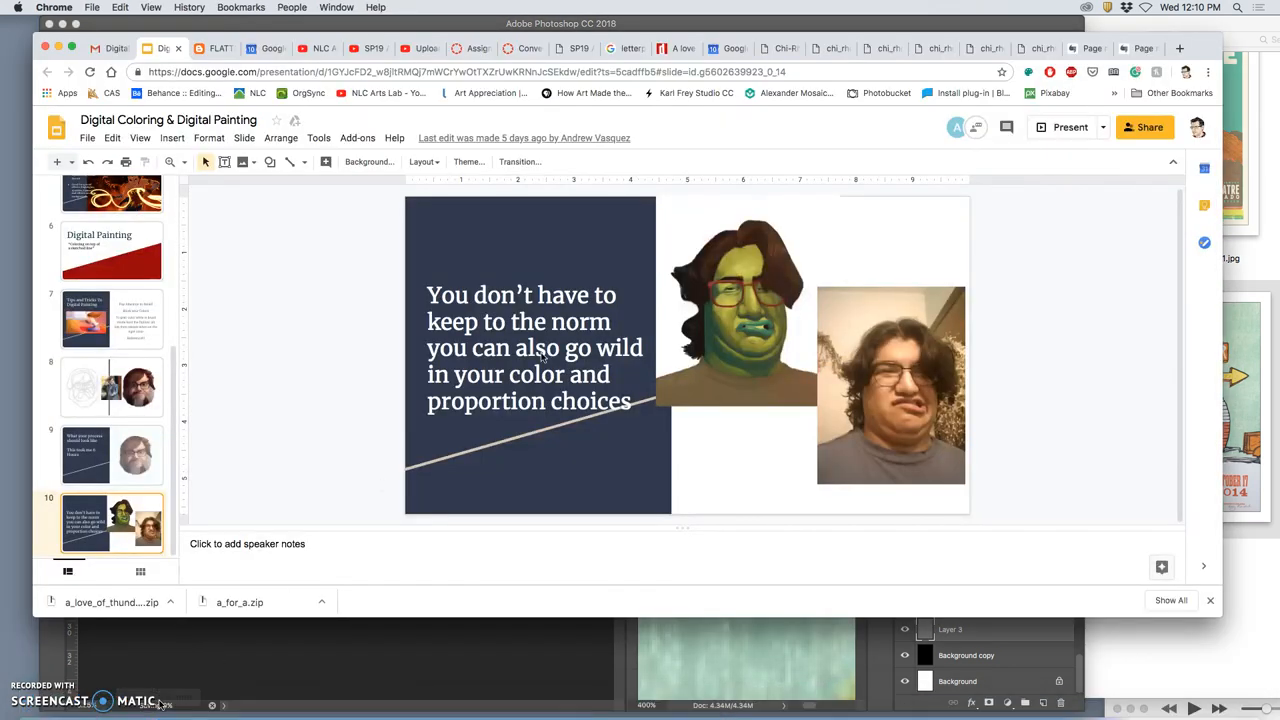
- In a new Chrome tab, run a search for 'letterpress poster texture overlay'
left_click(1180, 49)
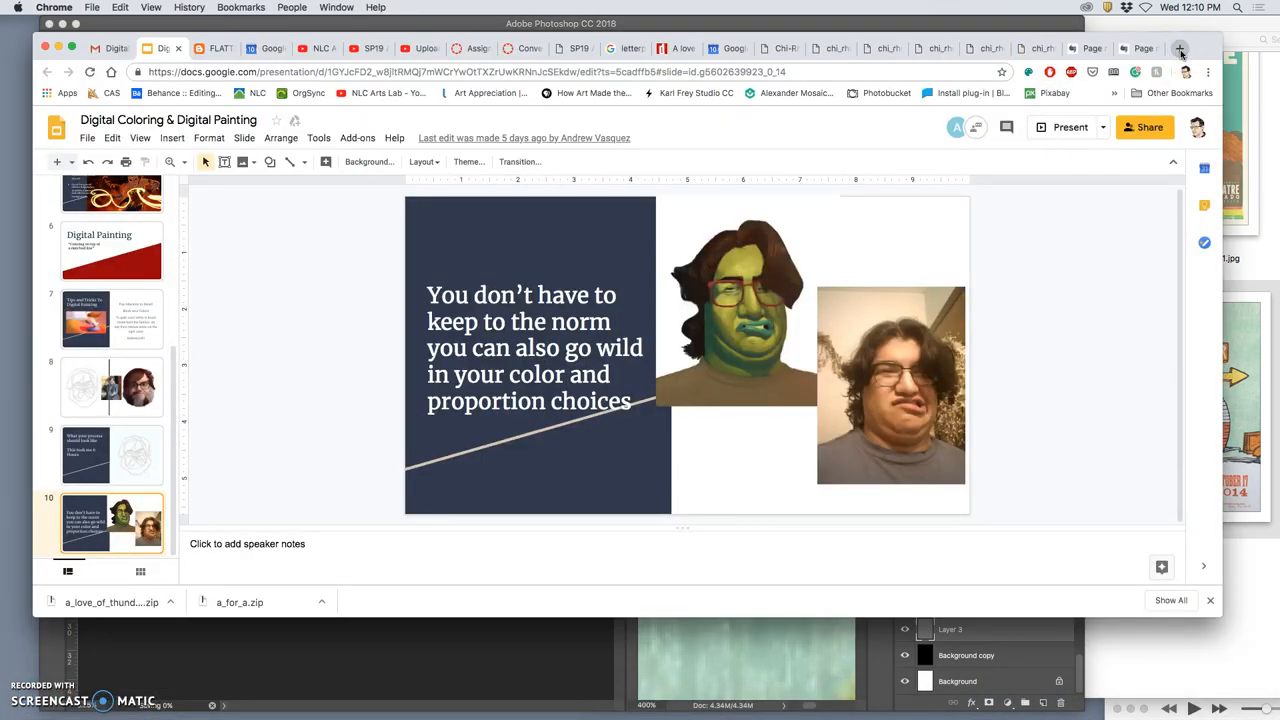
left_click(1180, 52)
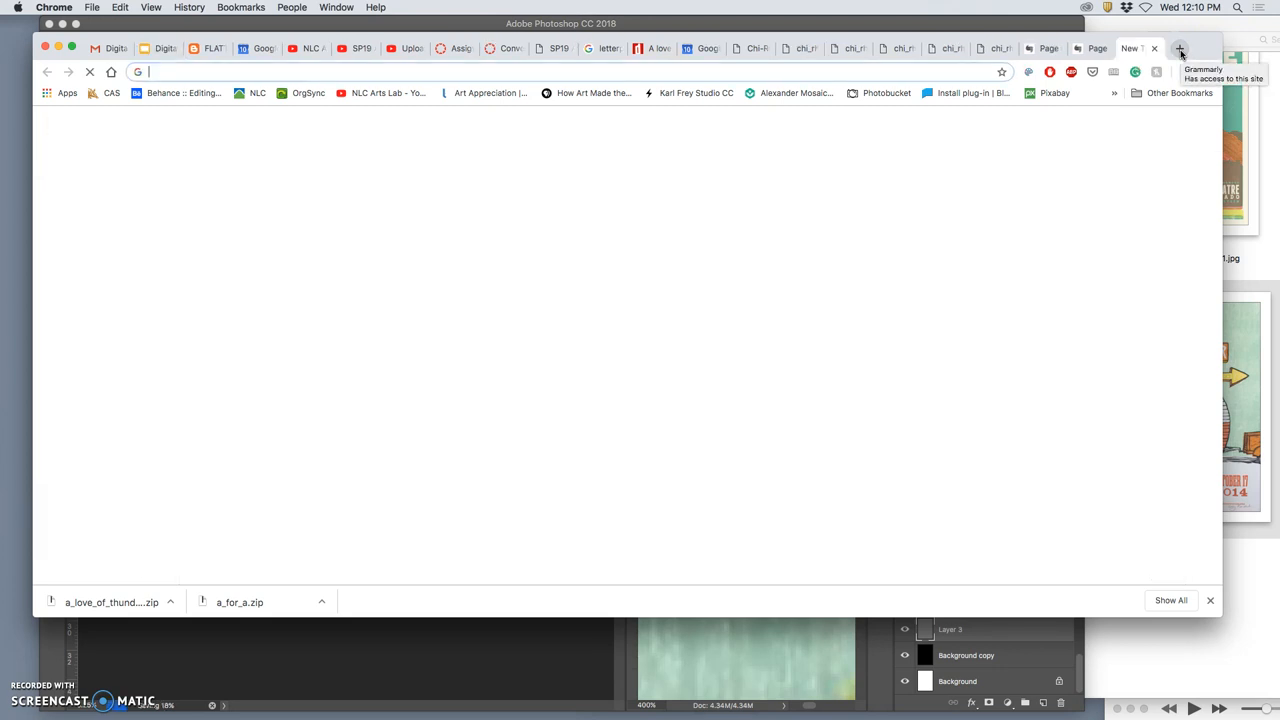
left_click(440, 72)
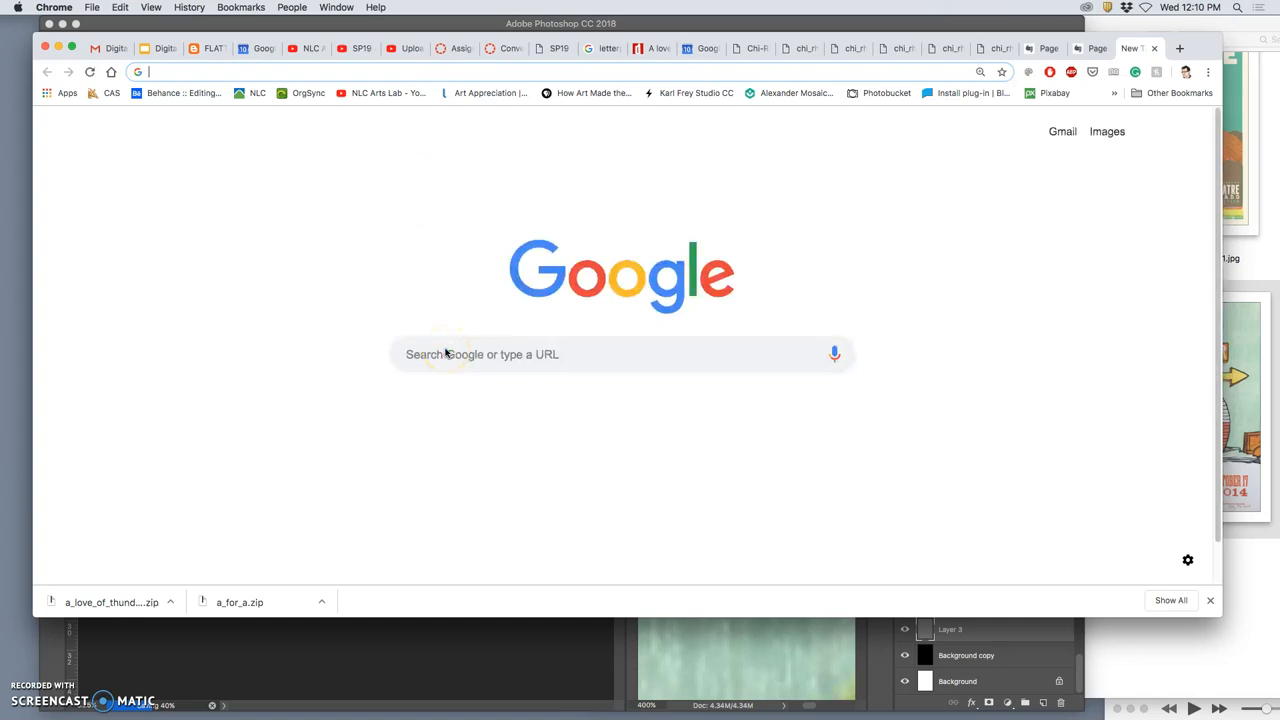
type("letter")
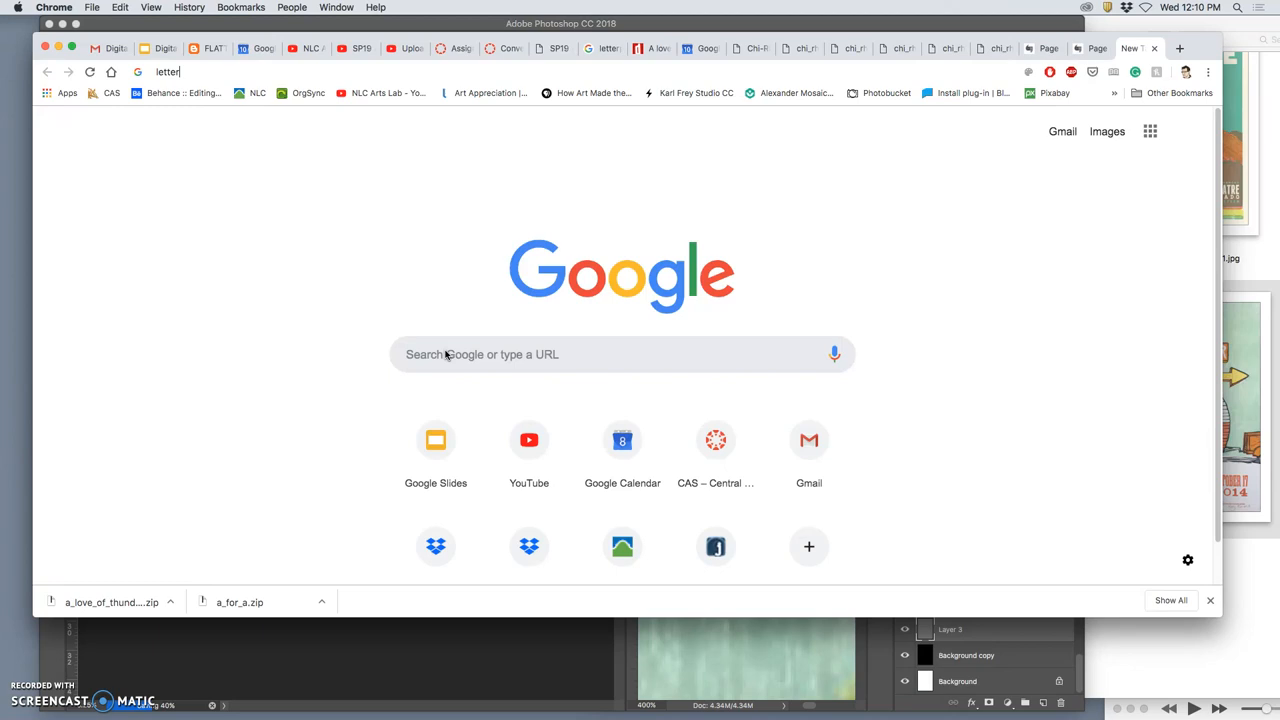
type("press p")
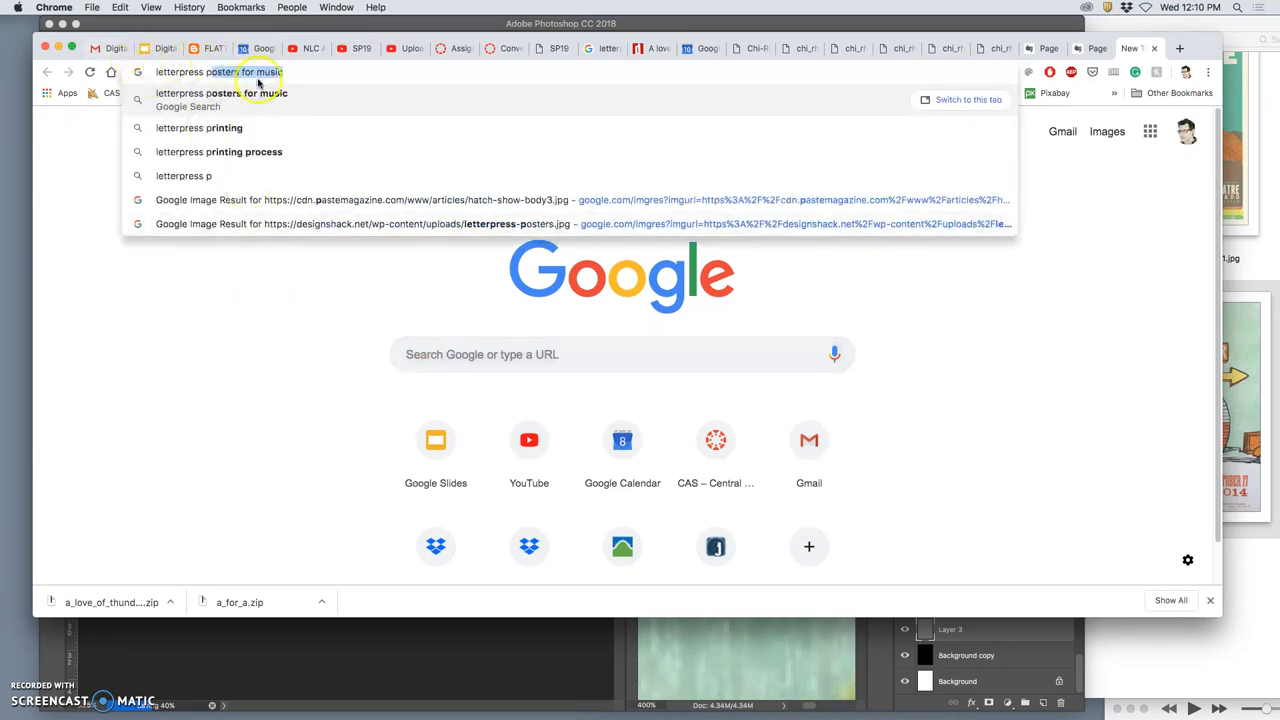
type("osters for m")
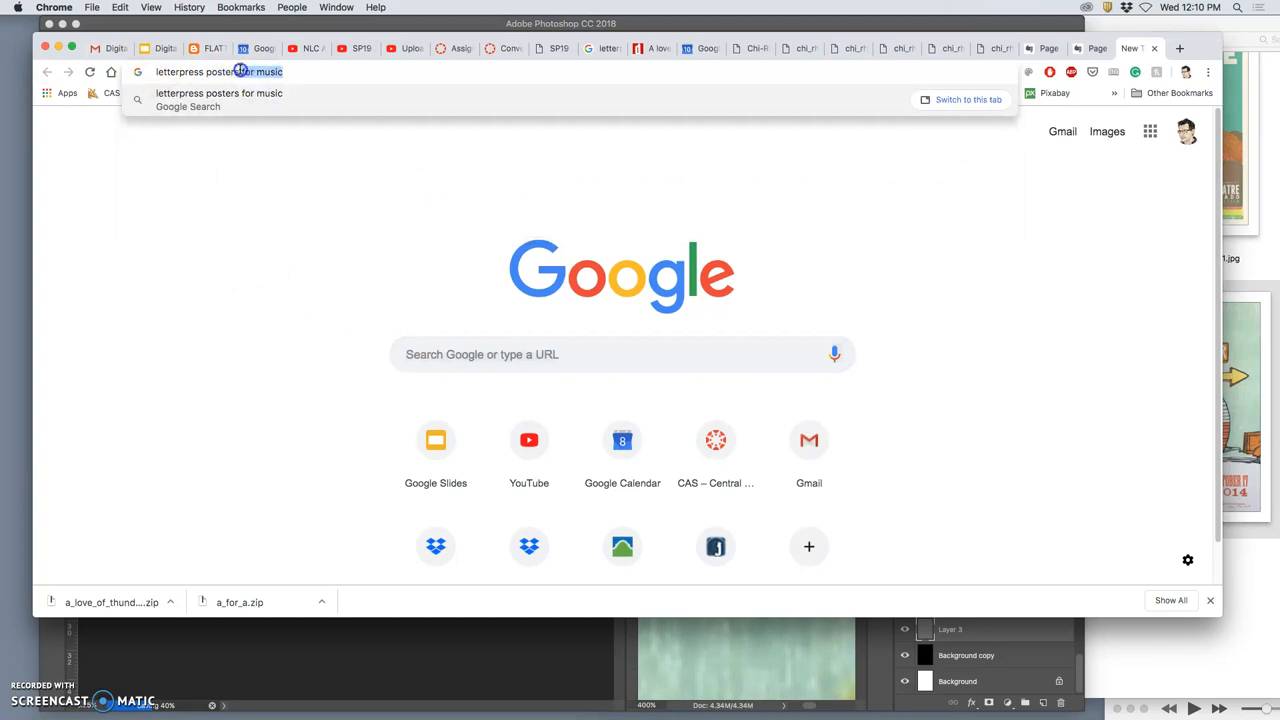
key("BackSpace")
type("texture overlay")
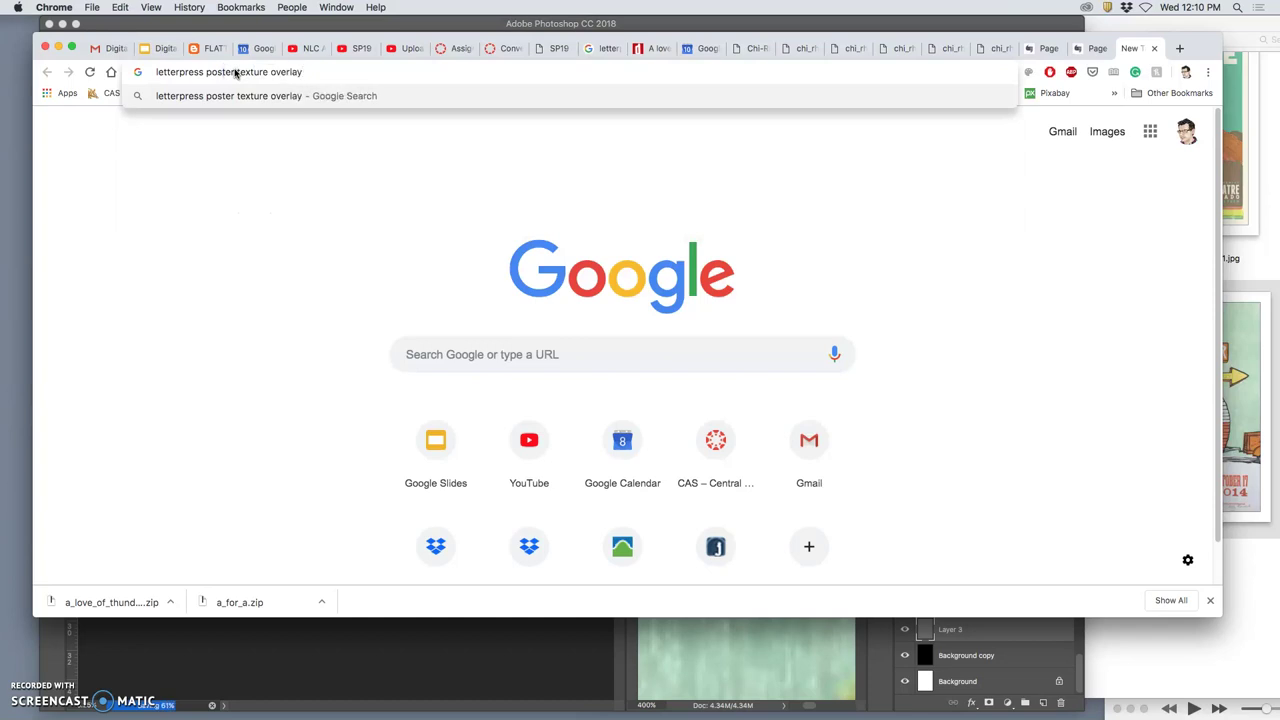
key("Return")
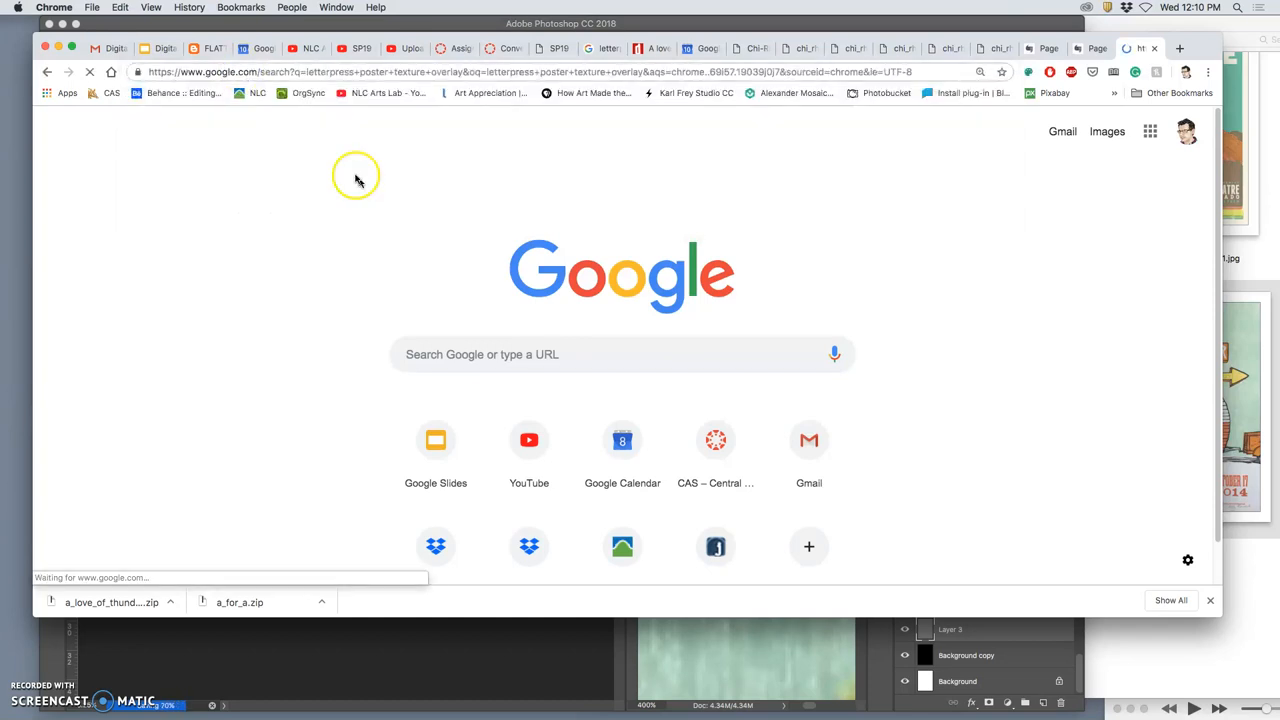
- Browse the letterpress texture image results and filter them to images larger than 4MP
left_click(238, 193)
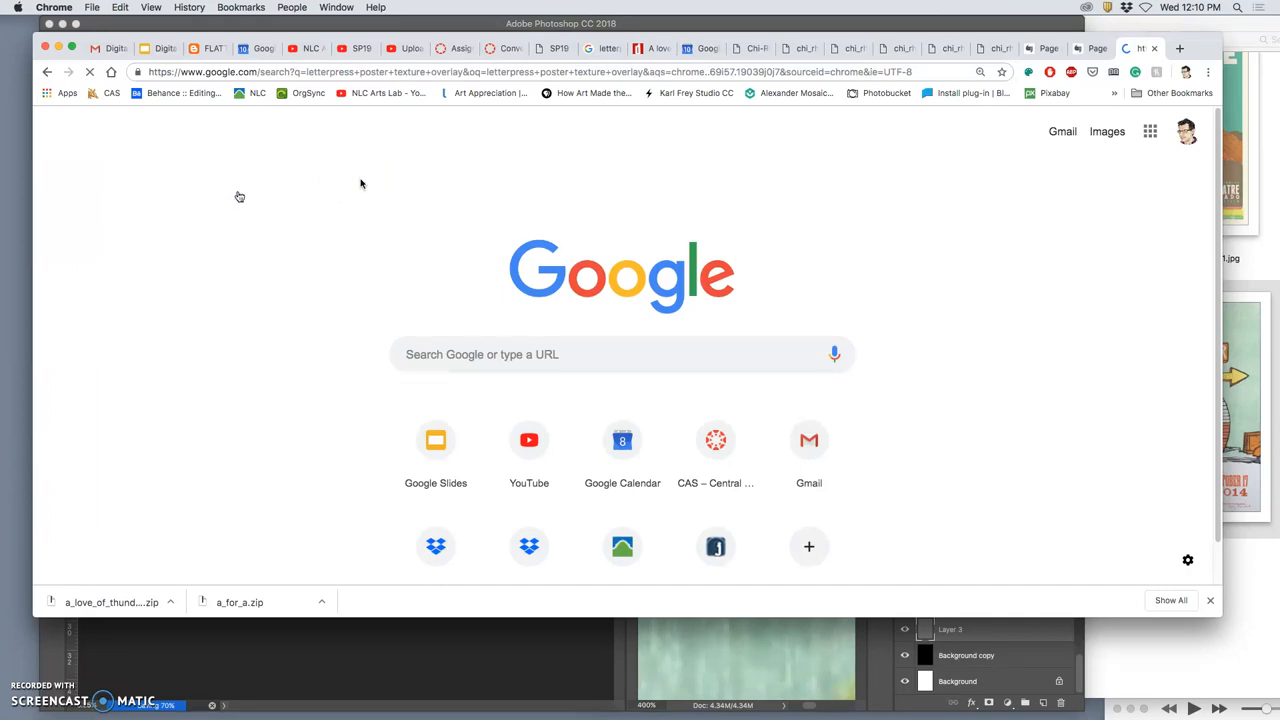
left_click(454, 310)
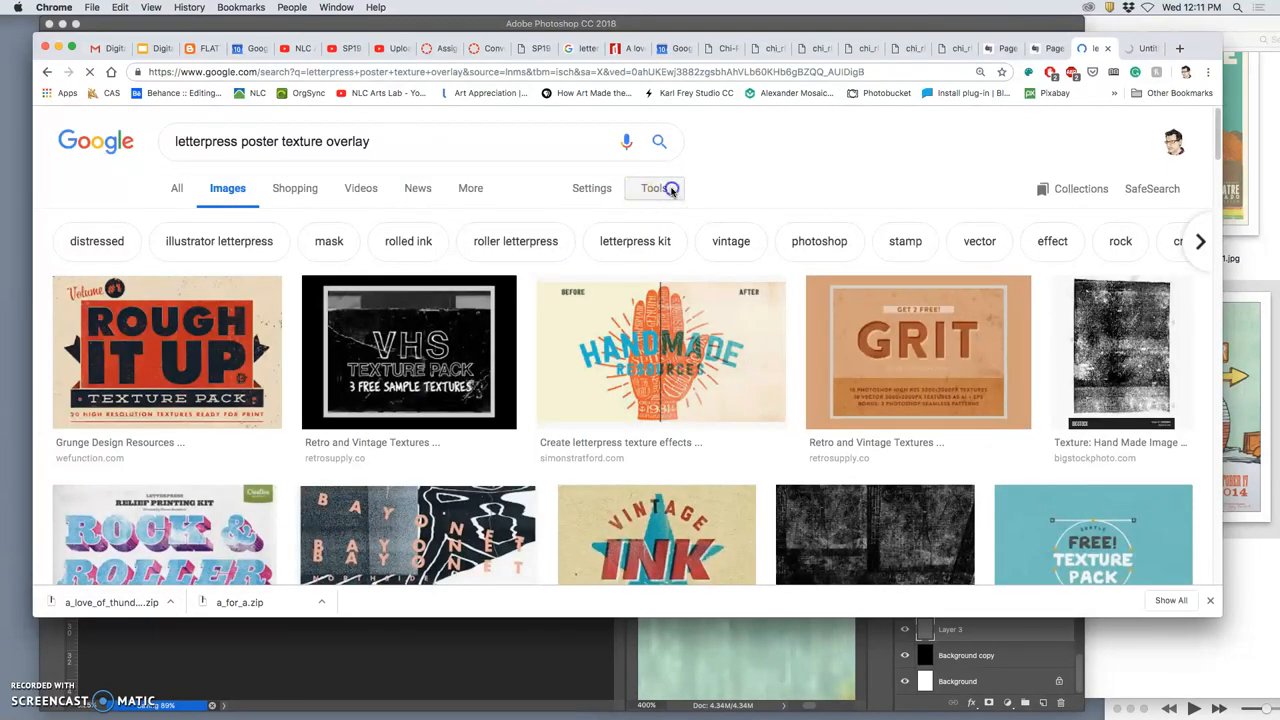
left_click(672, 190)
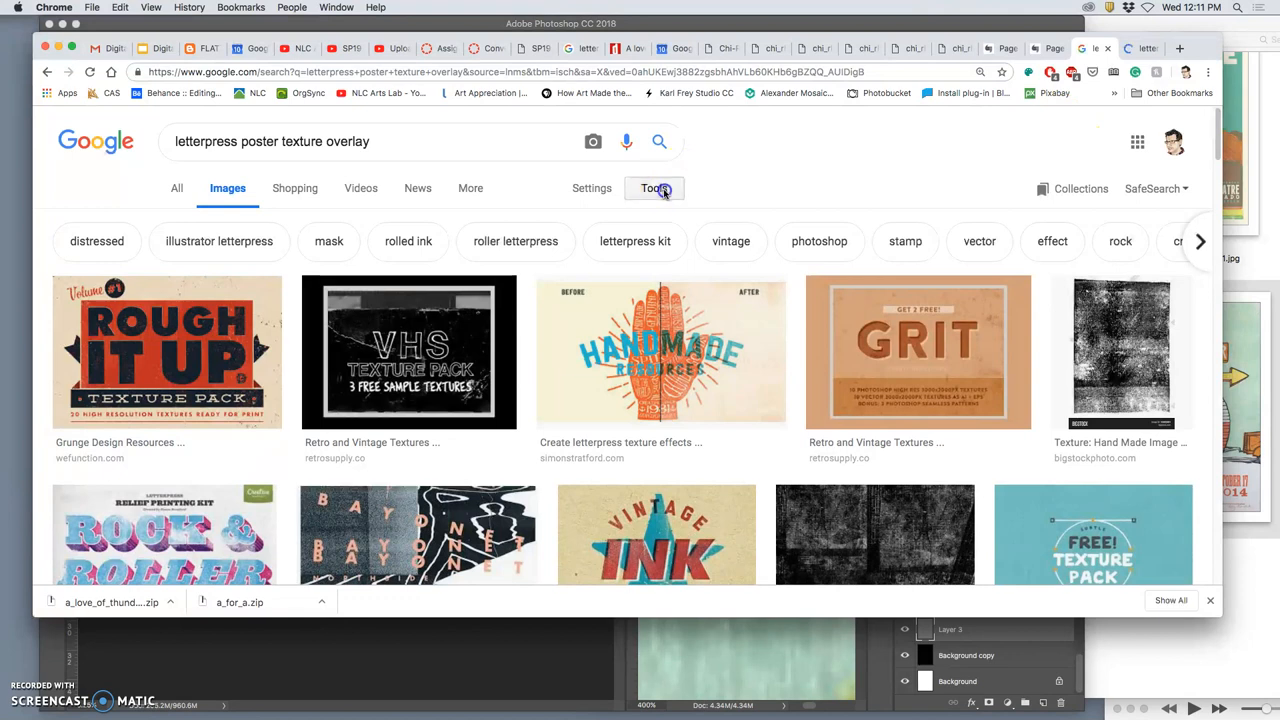
left_click(664, 191)
left_click(183, 220)
mouse_move(201, 341)
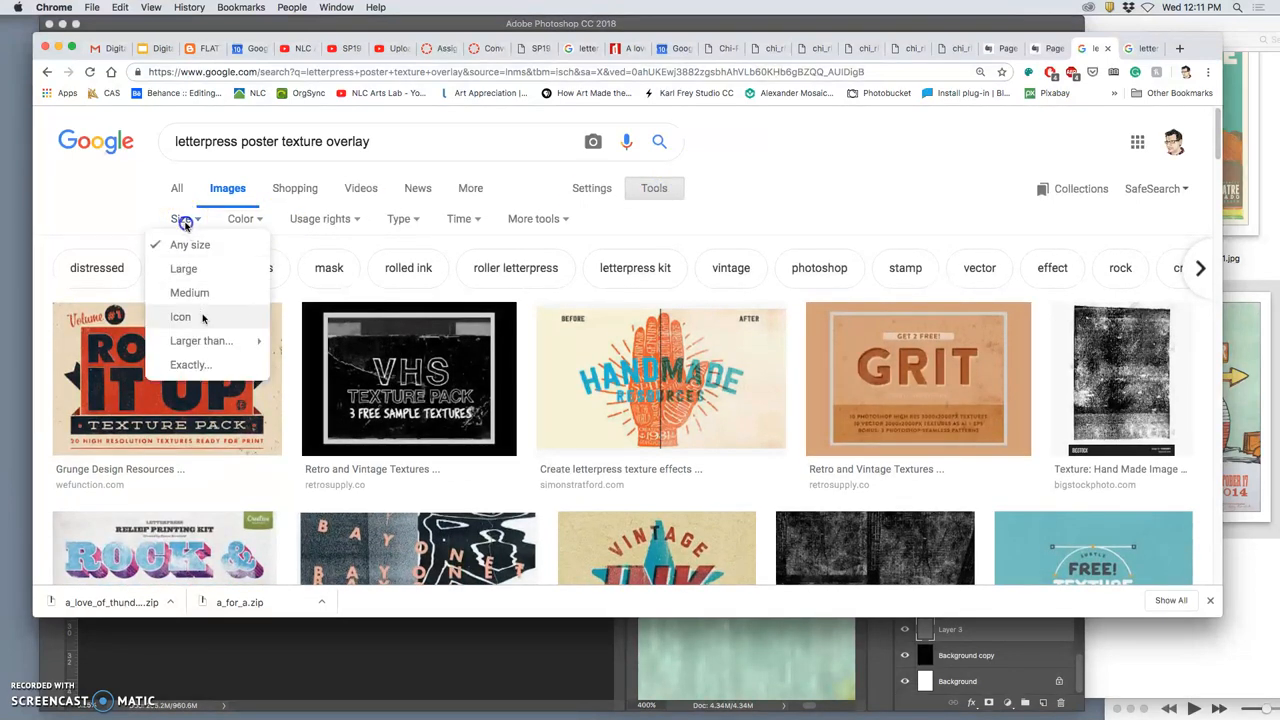
left_click(312, 395)
scroll(458, 350, "down", 3)
scroll(461, 343, "down", 3)
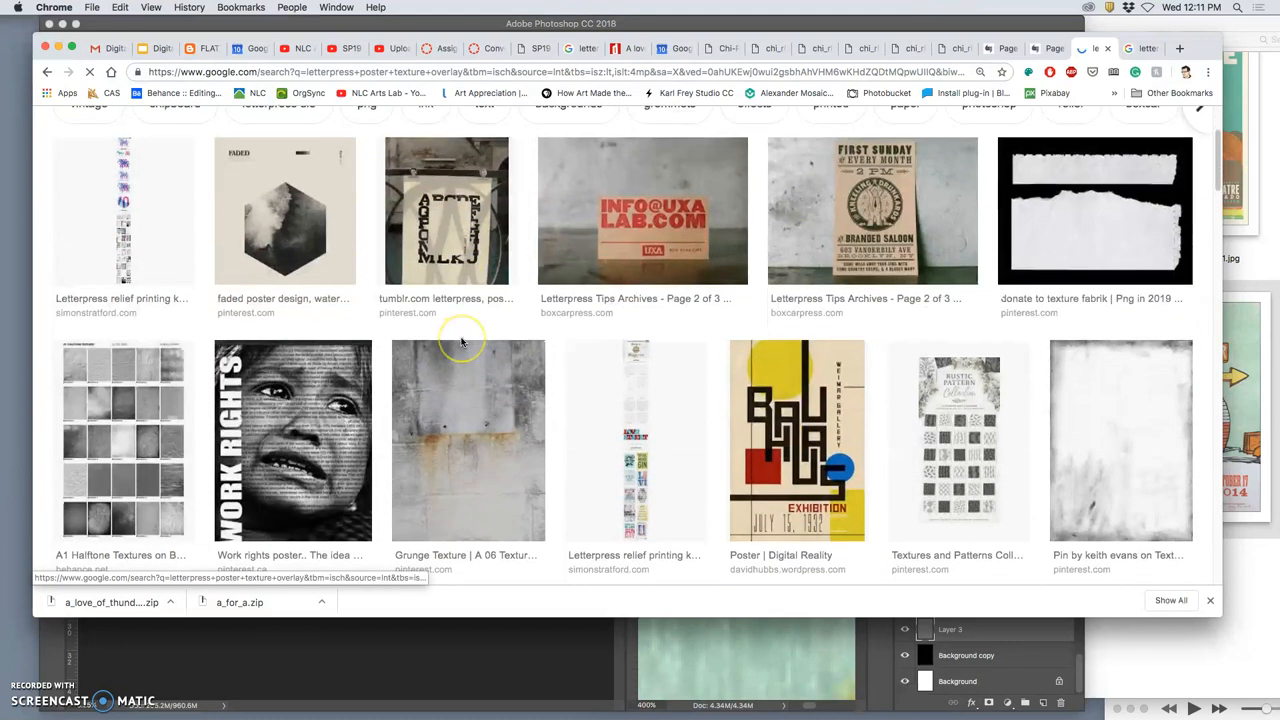
- Open the pale grunge paper and pink ink textures in new tabs, then return to the overlay results
left_click(1137, 416)
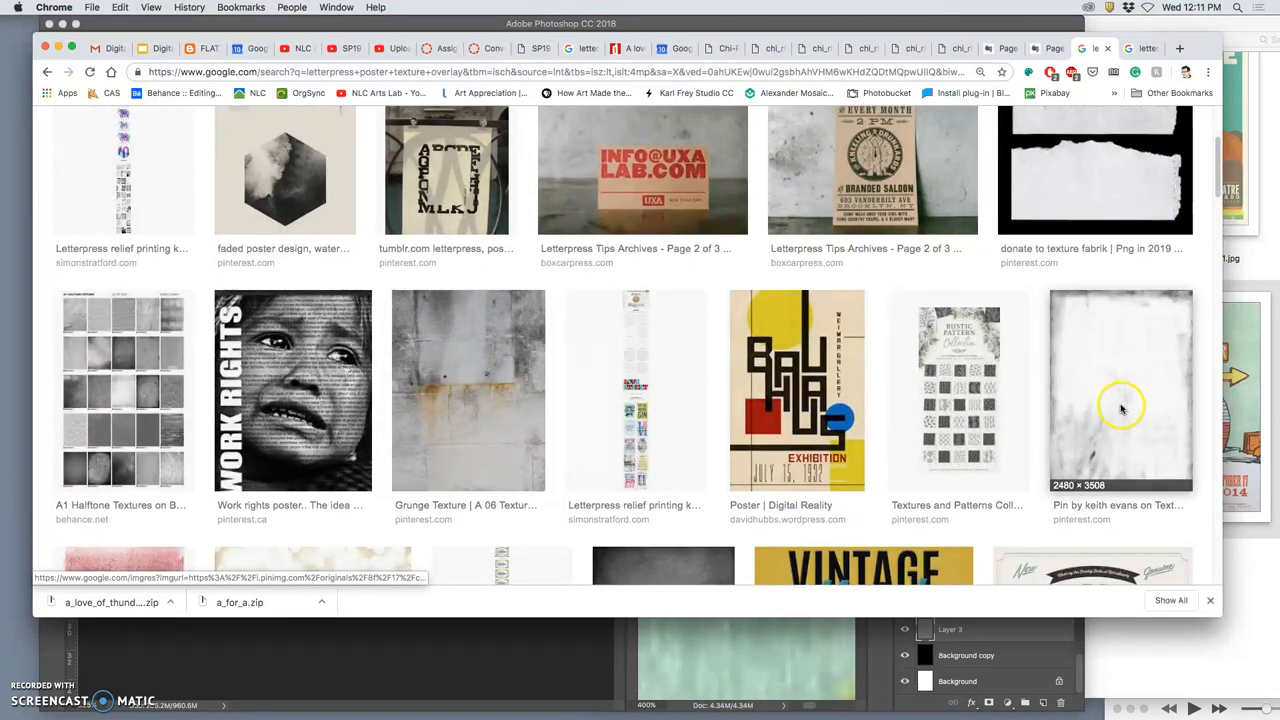
right_click(1121, 408)
left_click(1086, 407)
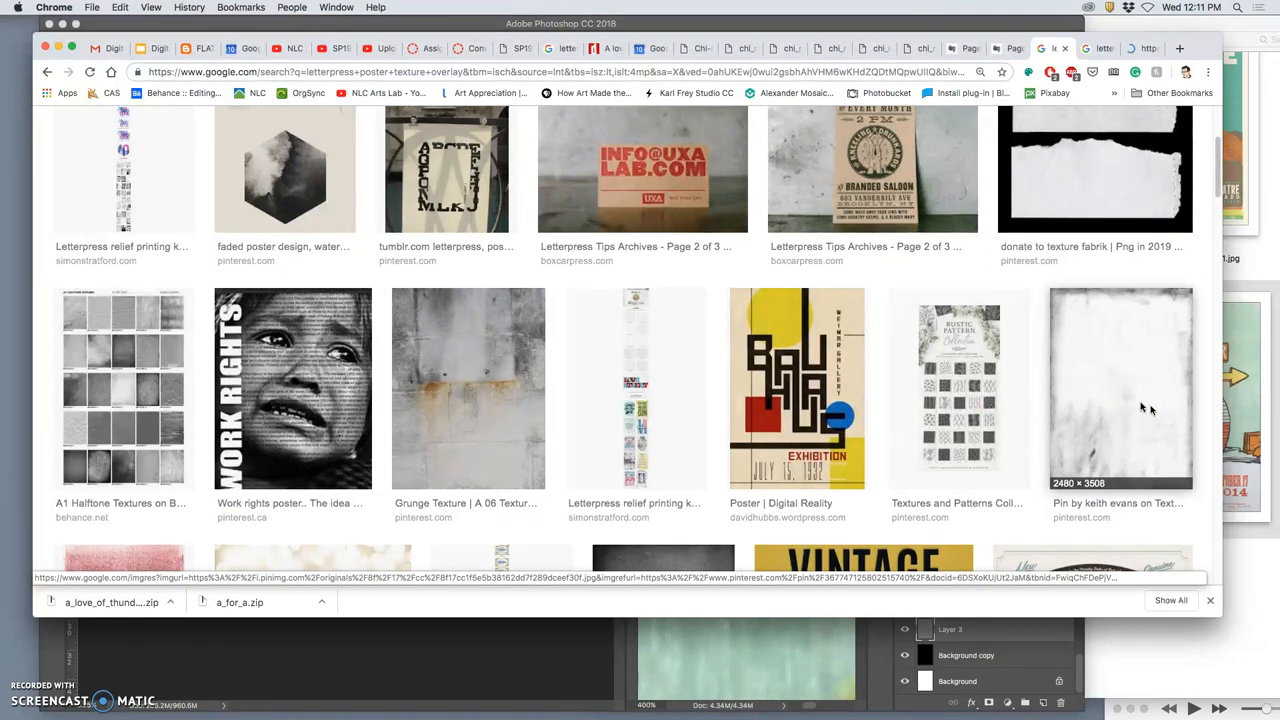
scroll(1143, 407, "down", 4)
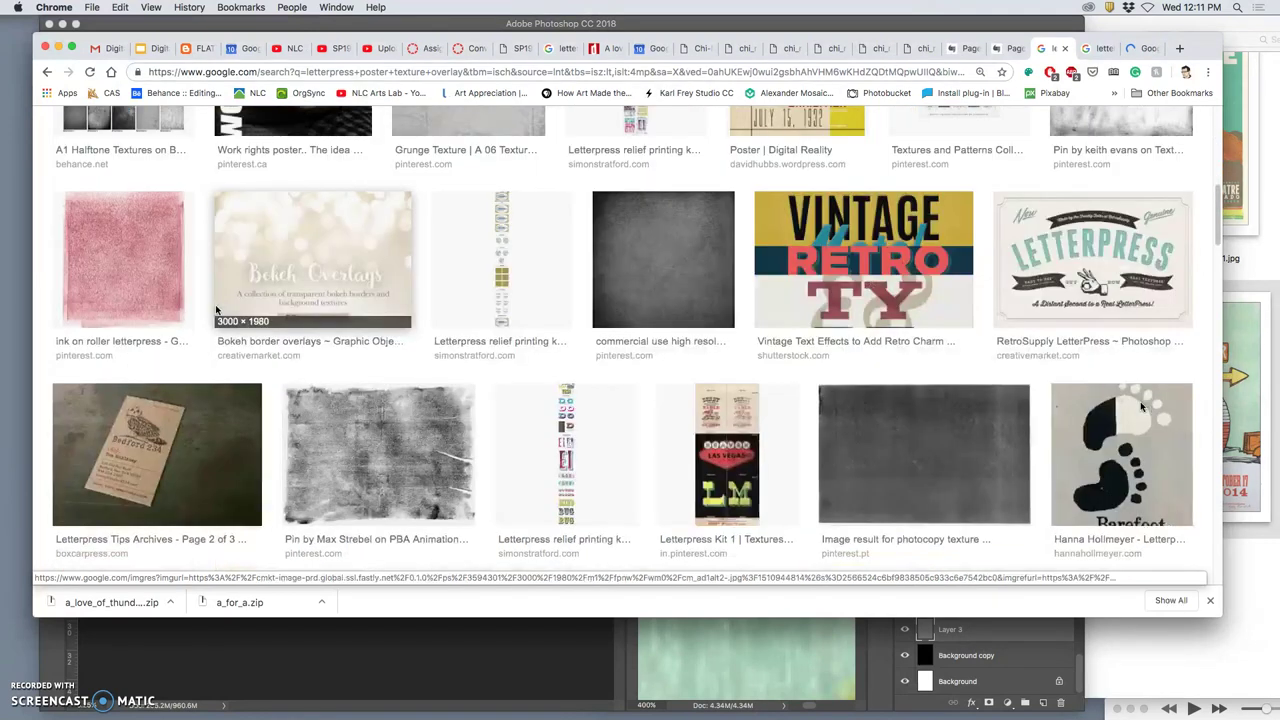
right_click(165, 287)
left_click(165, 287)
scroll(400, 345, "down", 1)
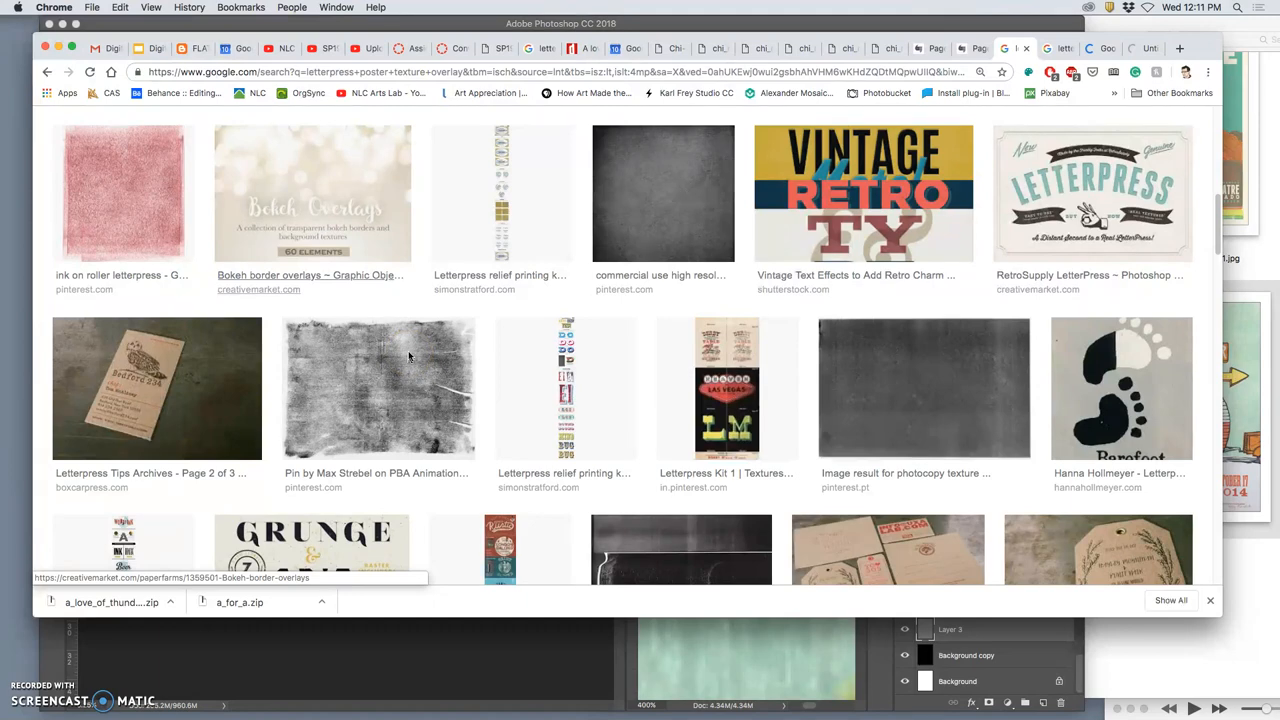
scroll(408, 355, "down", 10)
scroll(408, 355, "down", 2)
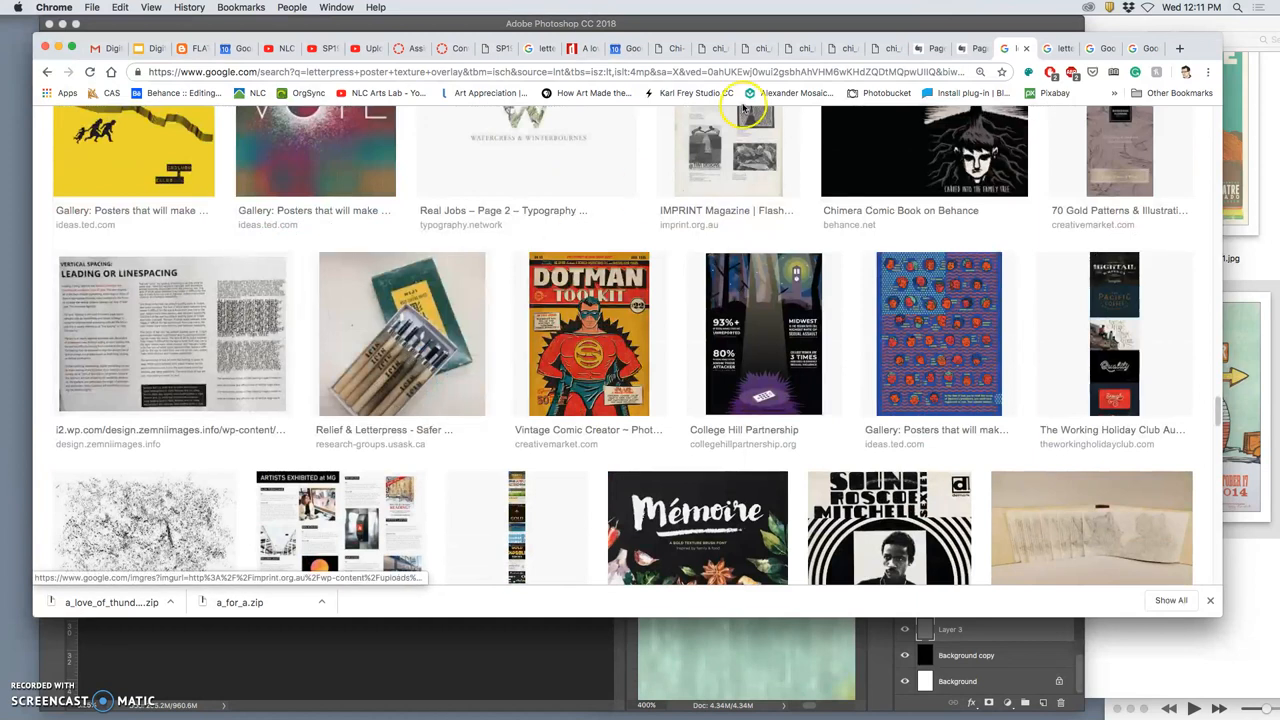
left_click(1068, 50)
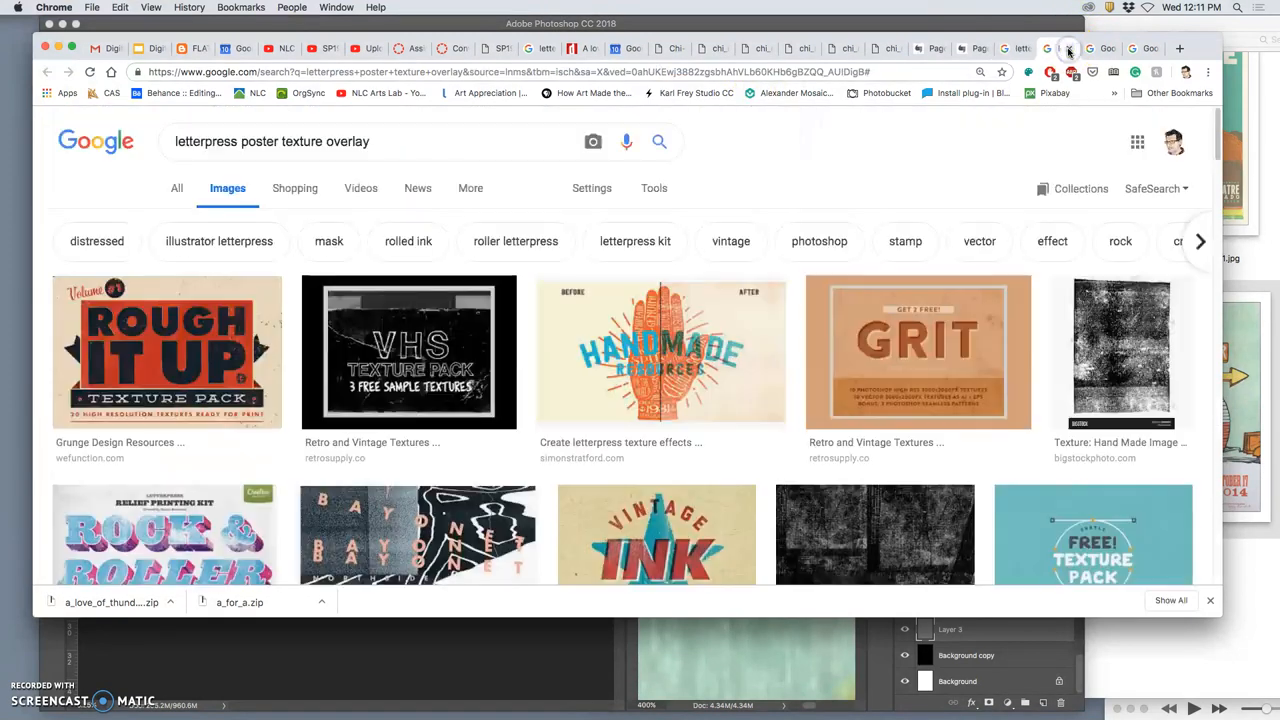
- Open the grunge paper and pink roller-ink textures as full images in their own tabs
left_click(1107, 48)
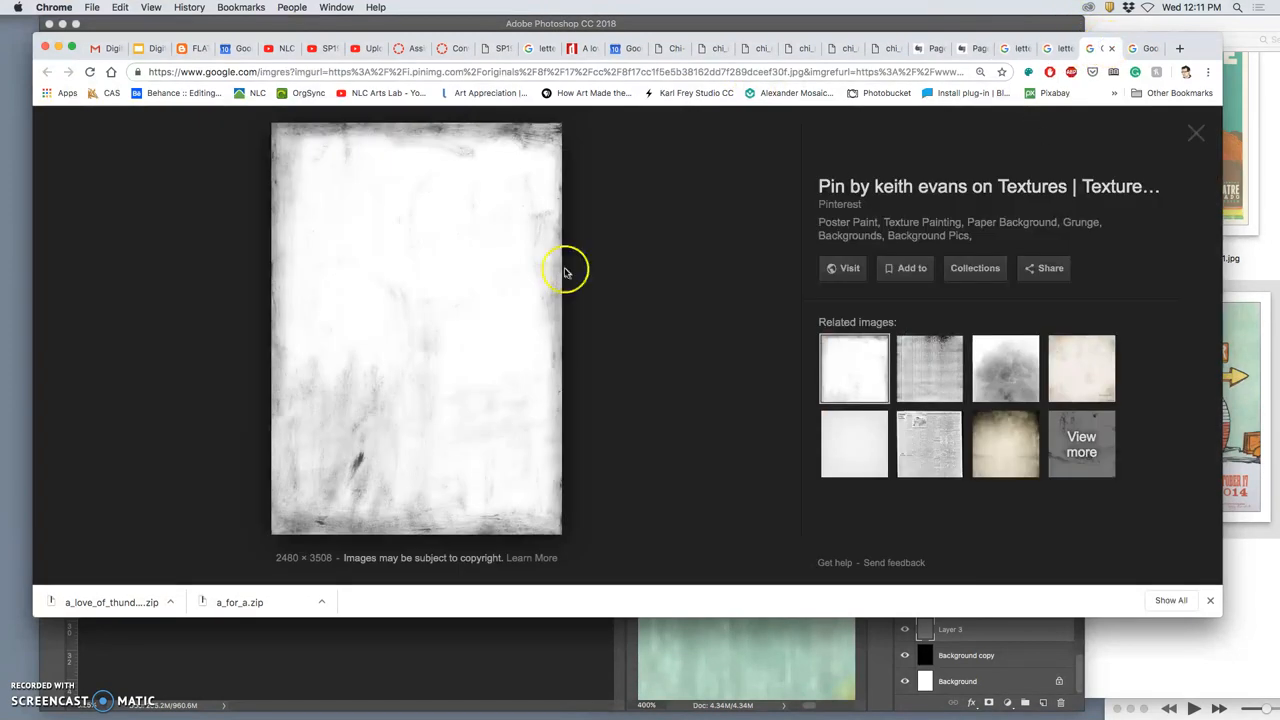
right_click(349, 287)
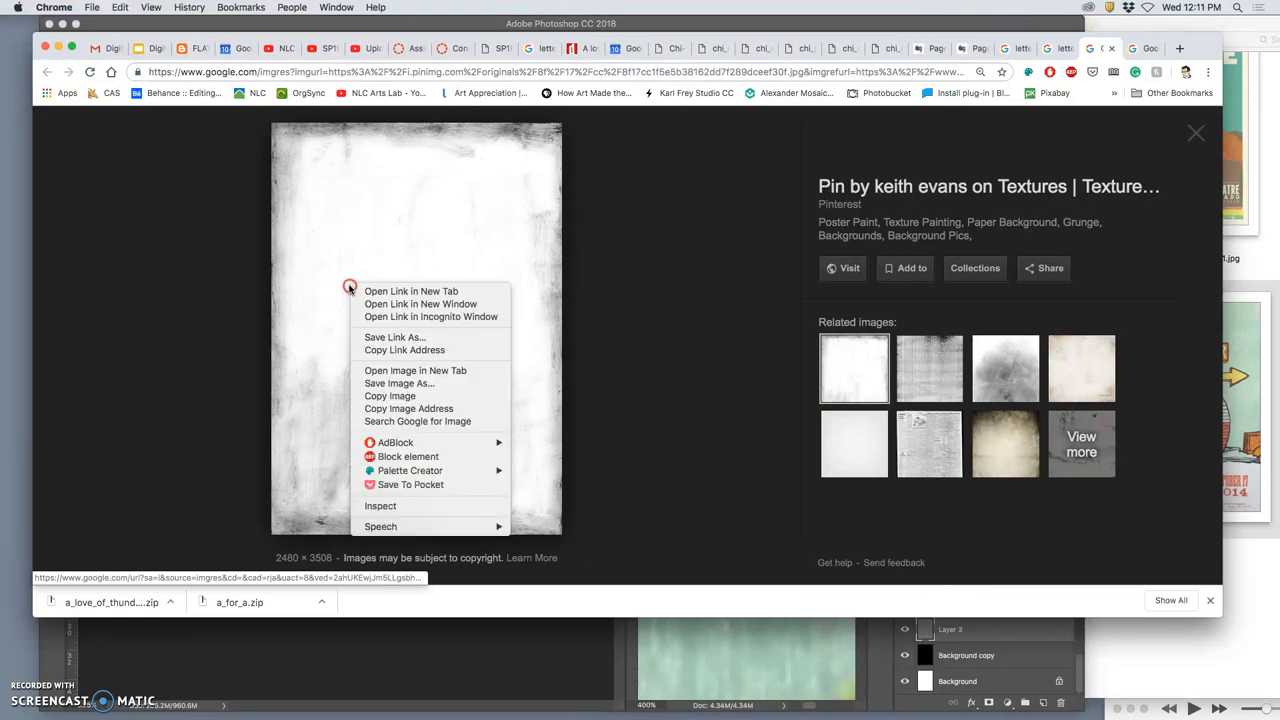
left_click(401, 371)
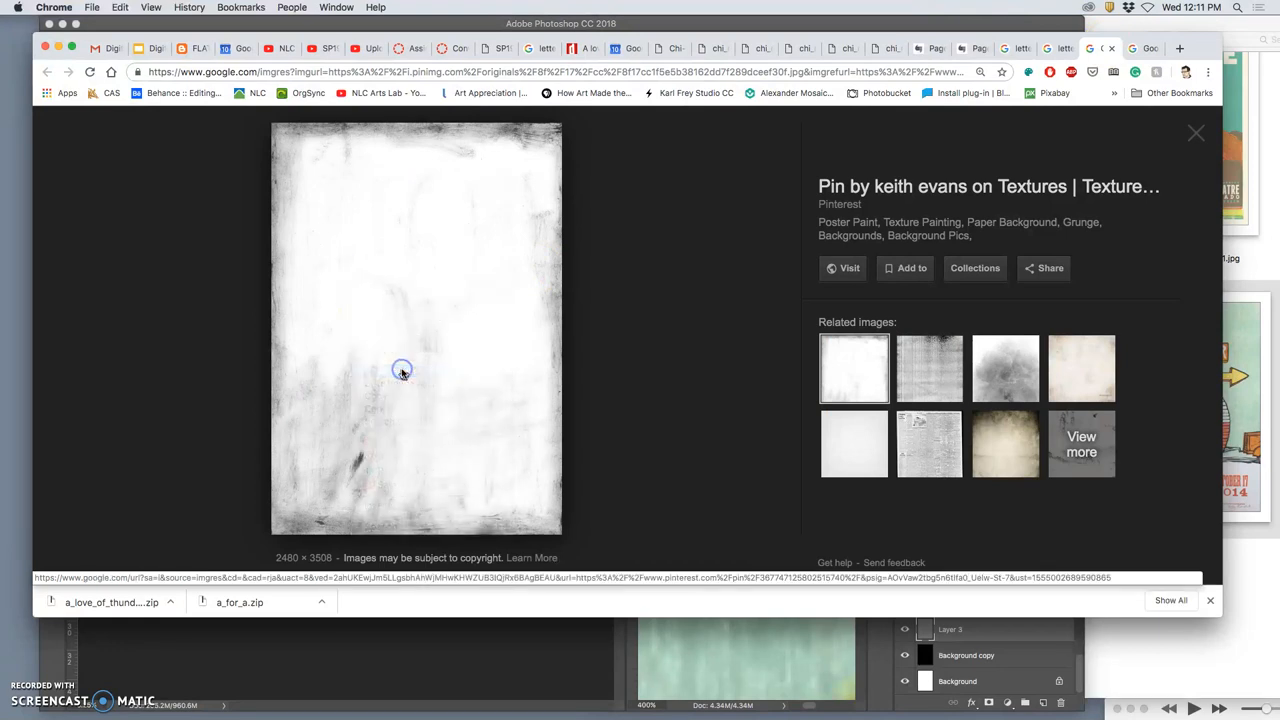
left_click(1152, 48)
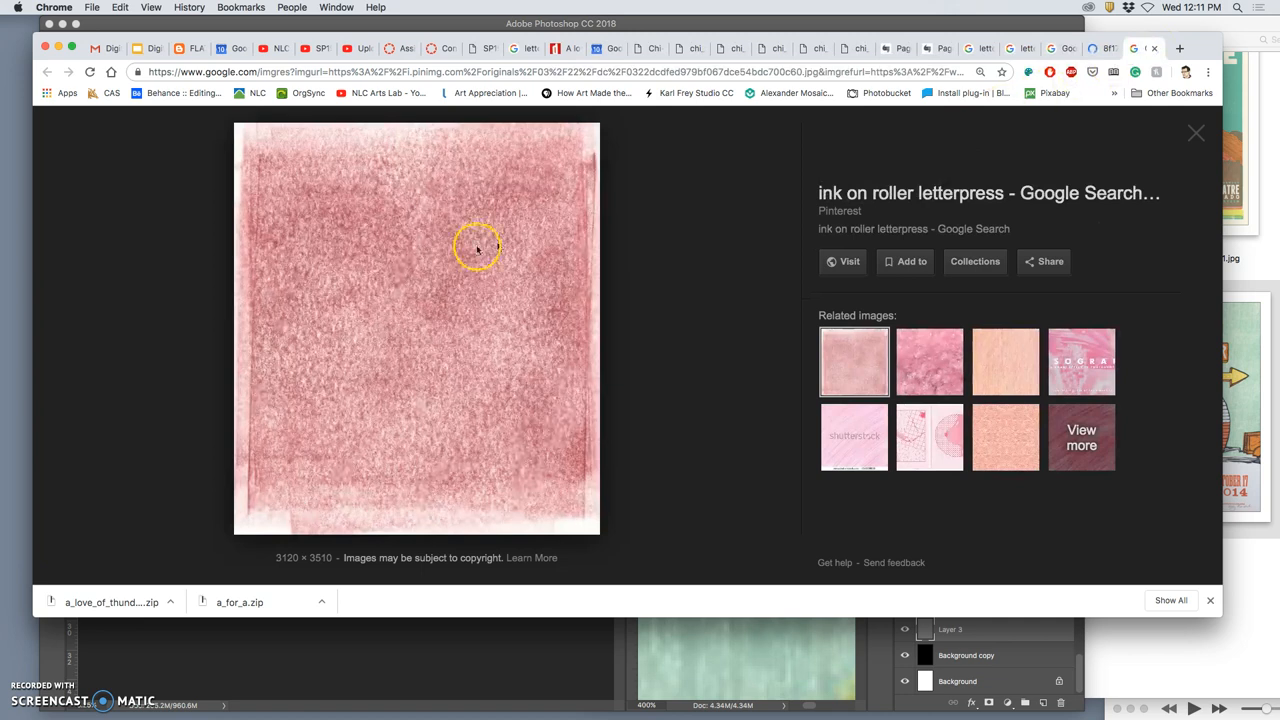
right_click(466, 288)
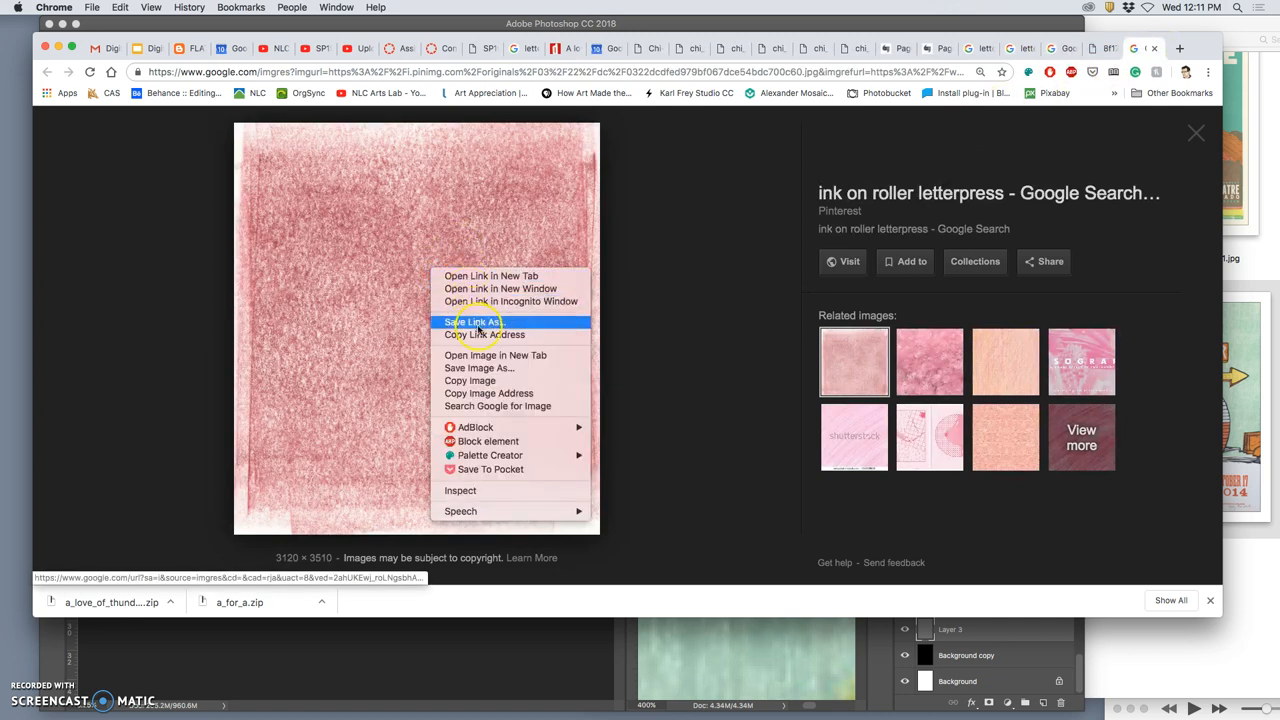
left_click(487, 355)
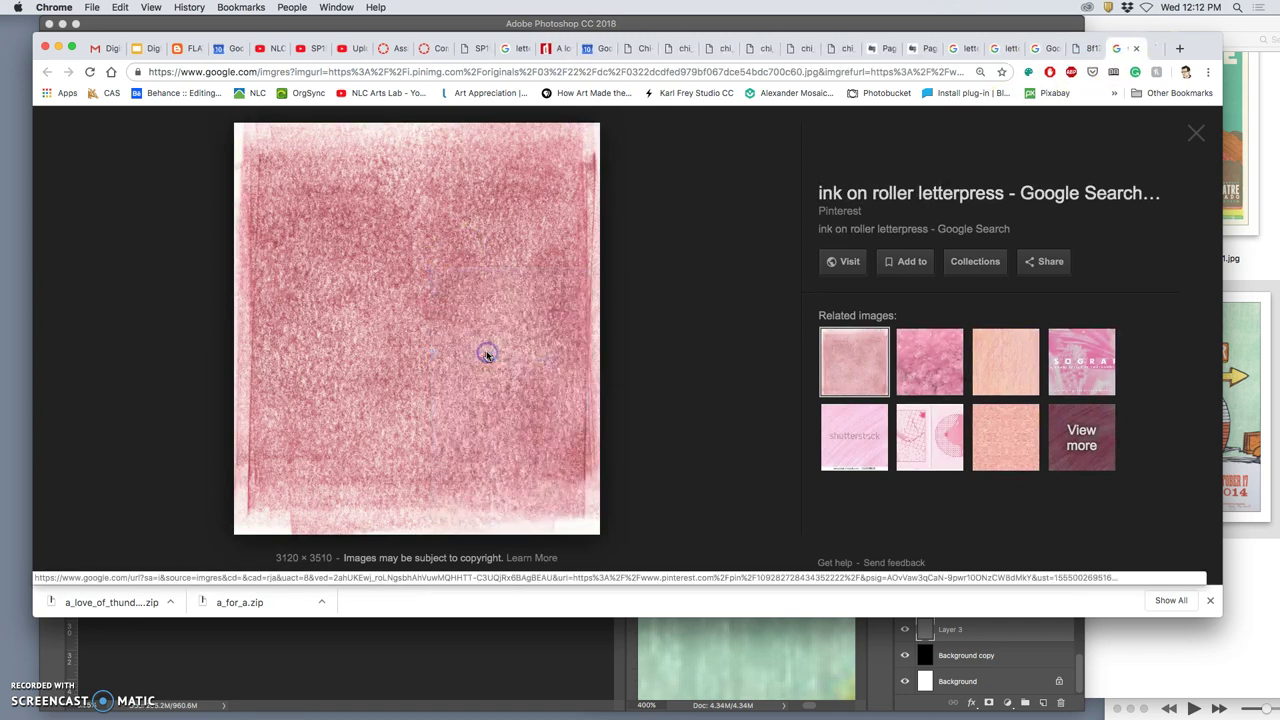
- View both textures at full size to save them, close the grunge tab and minimise Chrome
left_click(1152, 48)
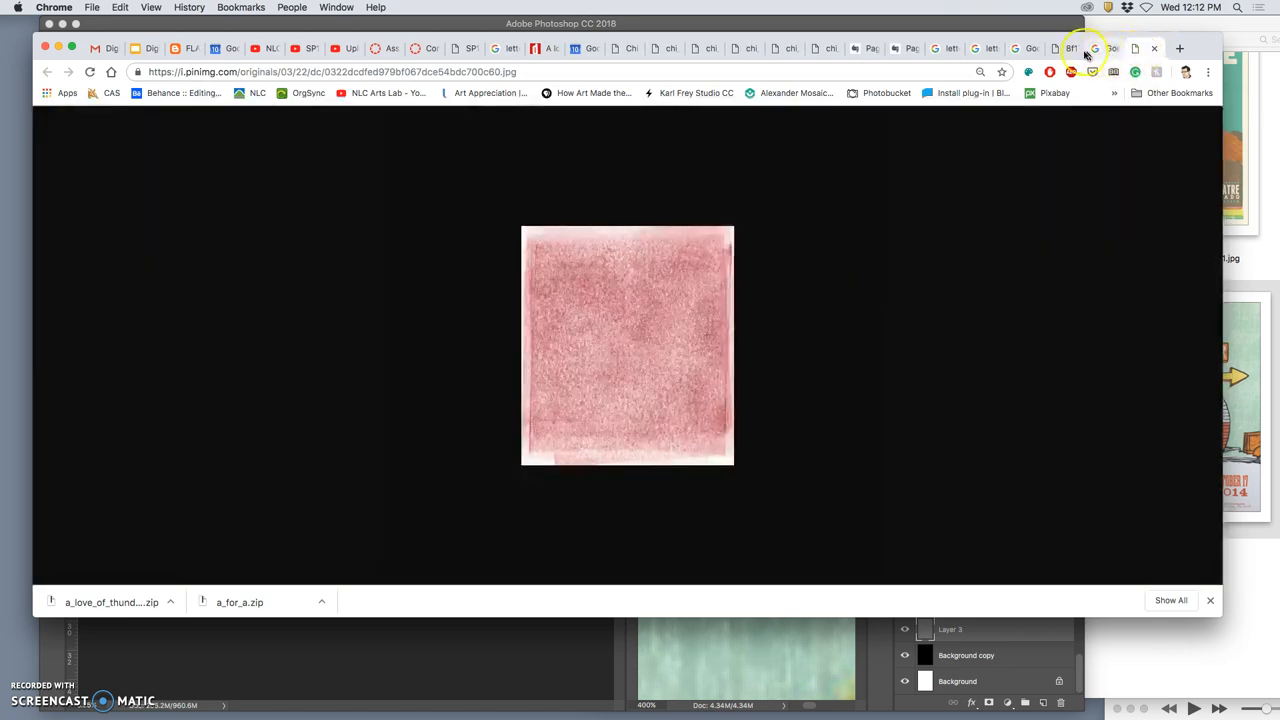
left_click(685, 295)
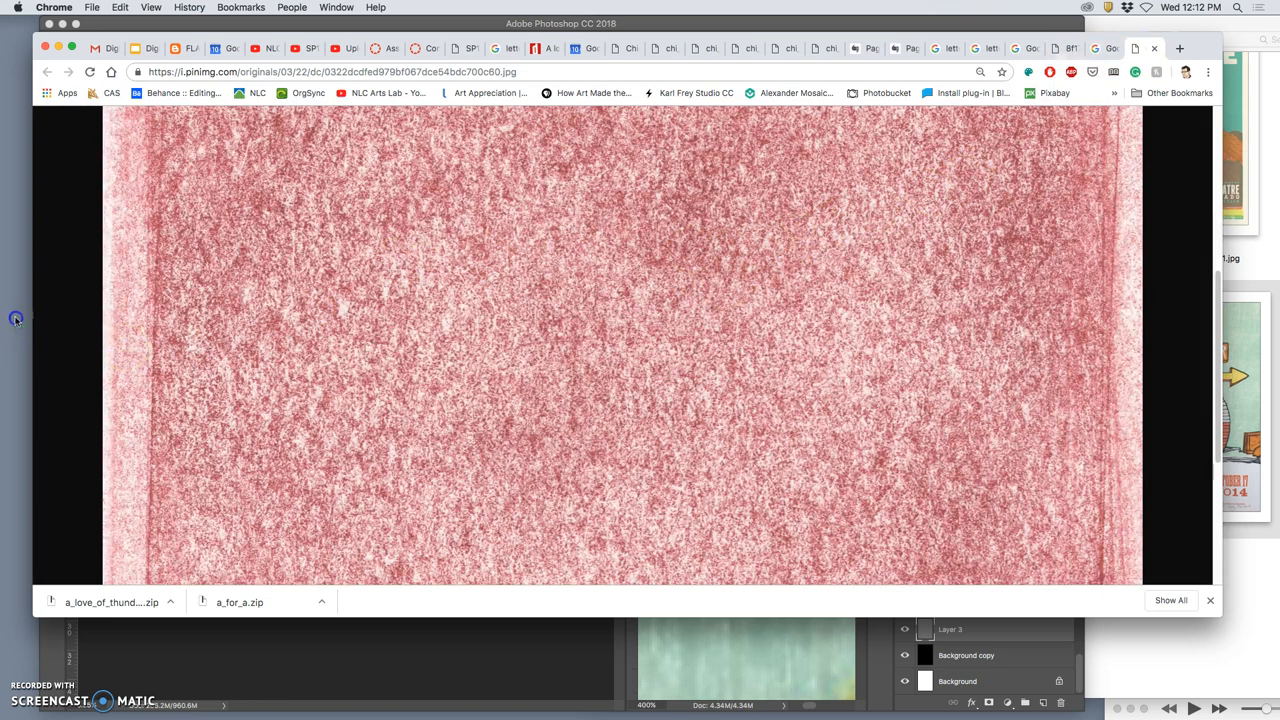
left_click(1068, 48)
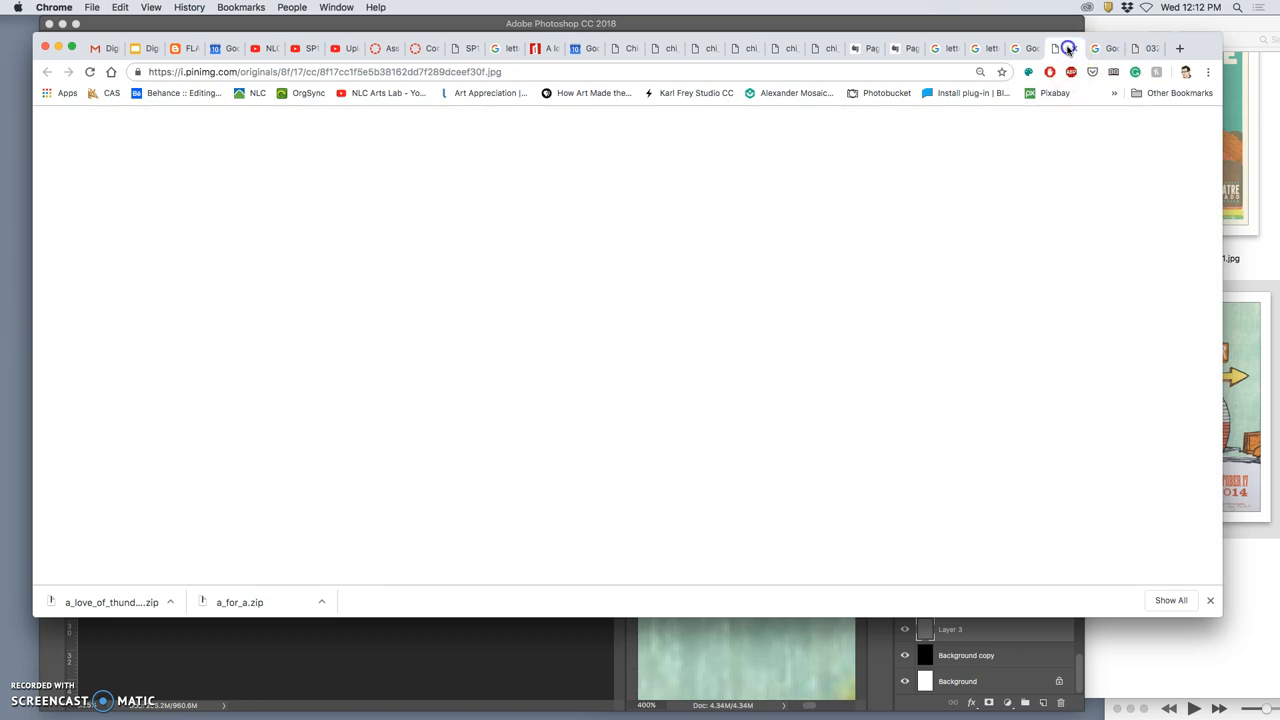
left_click(670, 345)
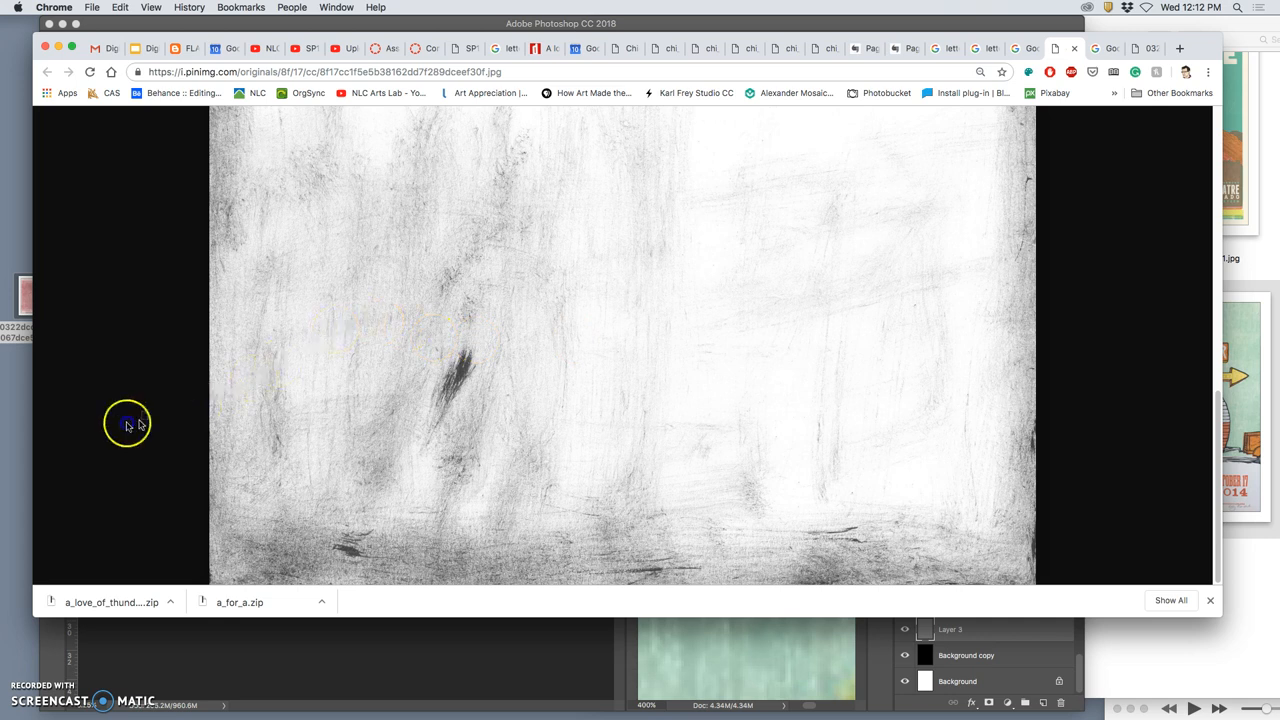
left_click(1076, 48)
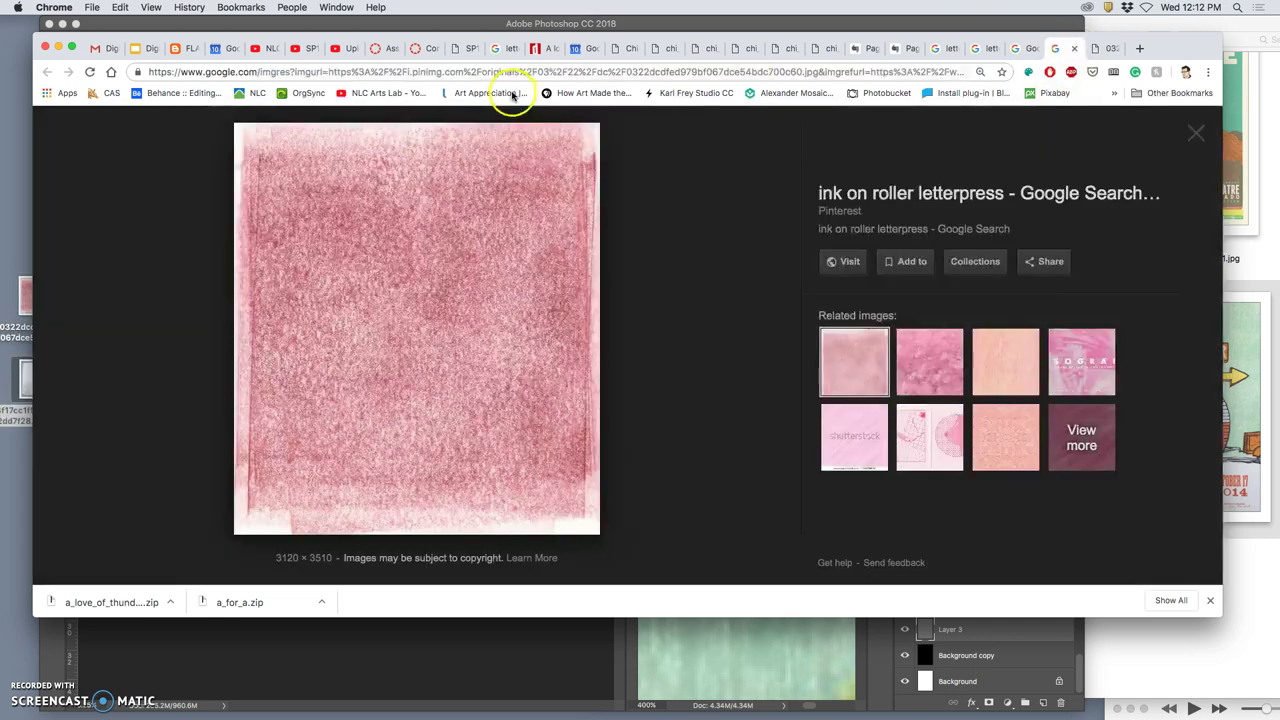
left_click(60, 49)
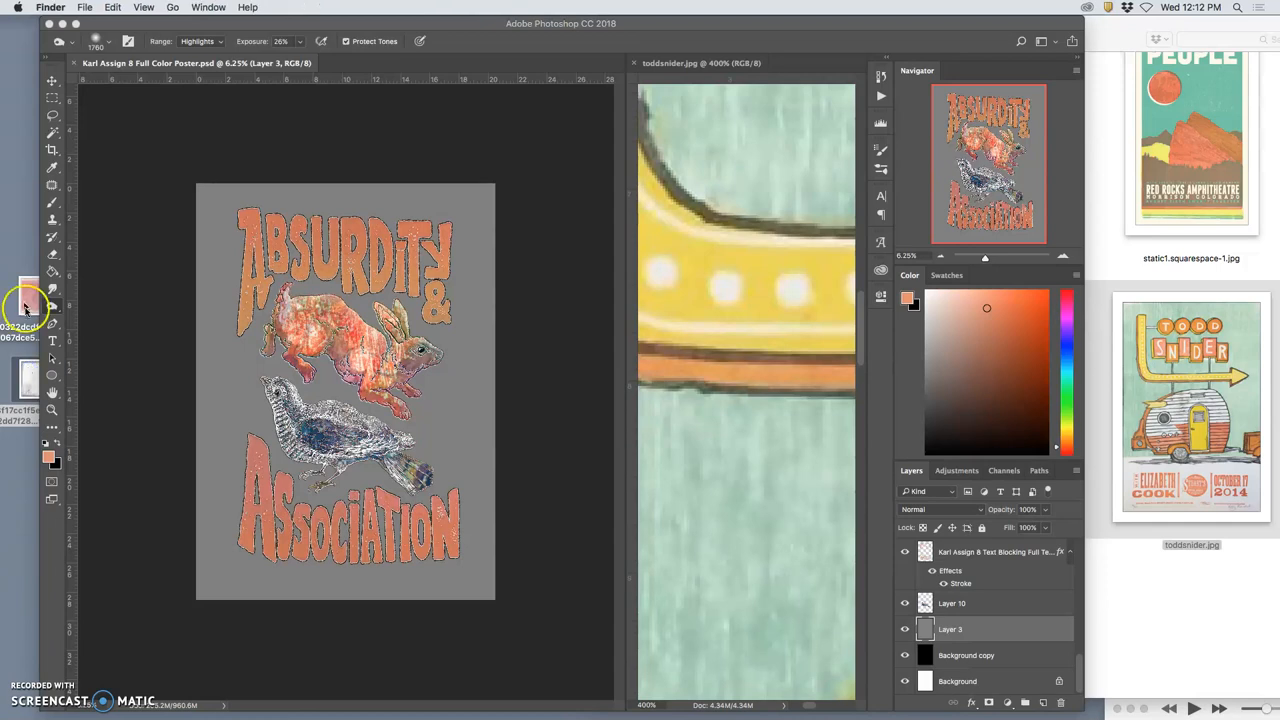
- Place the pink texture file from the desktop as a layer scaled past the canvas edges
mouse_move(29, 295)
left_mouse_down()
mouse_move(35, 327)
mouse_move(215, 358)
left_mouse_up()
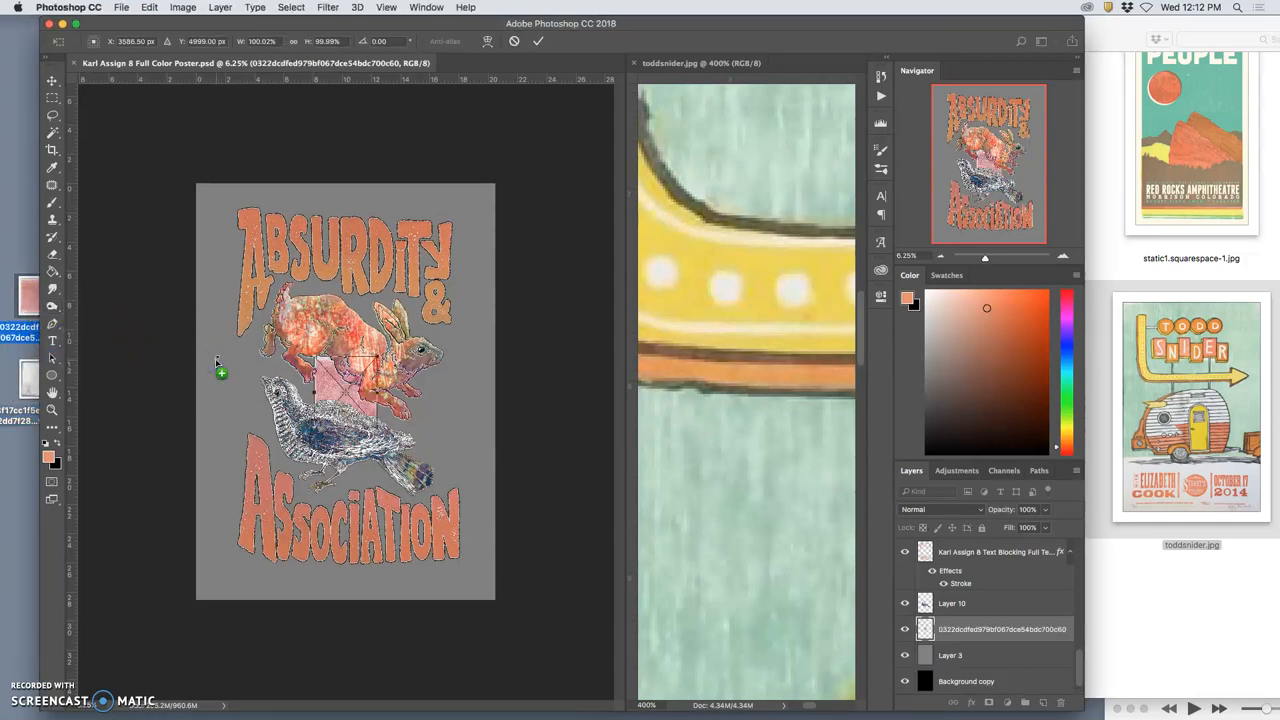
left_click(260, 372)
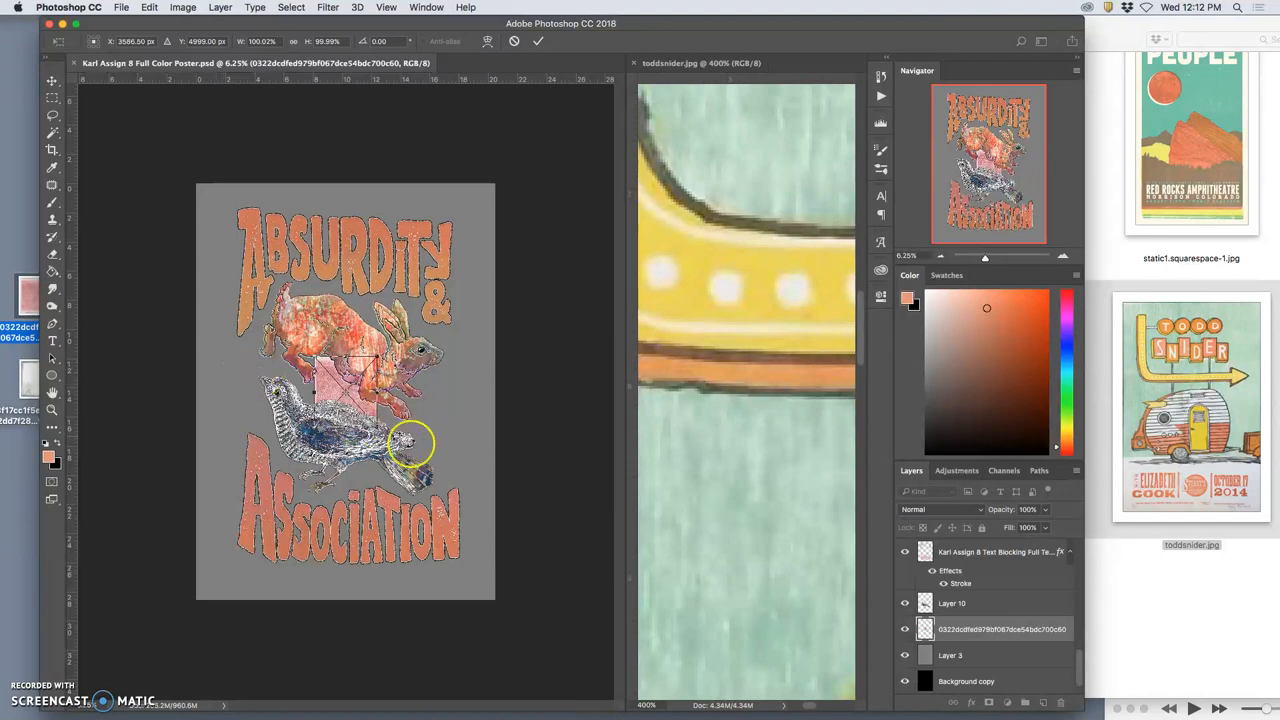
left_click_drag(378, 430, 522, 598)
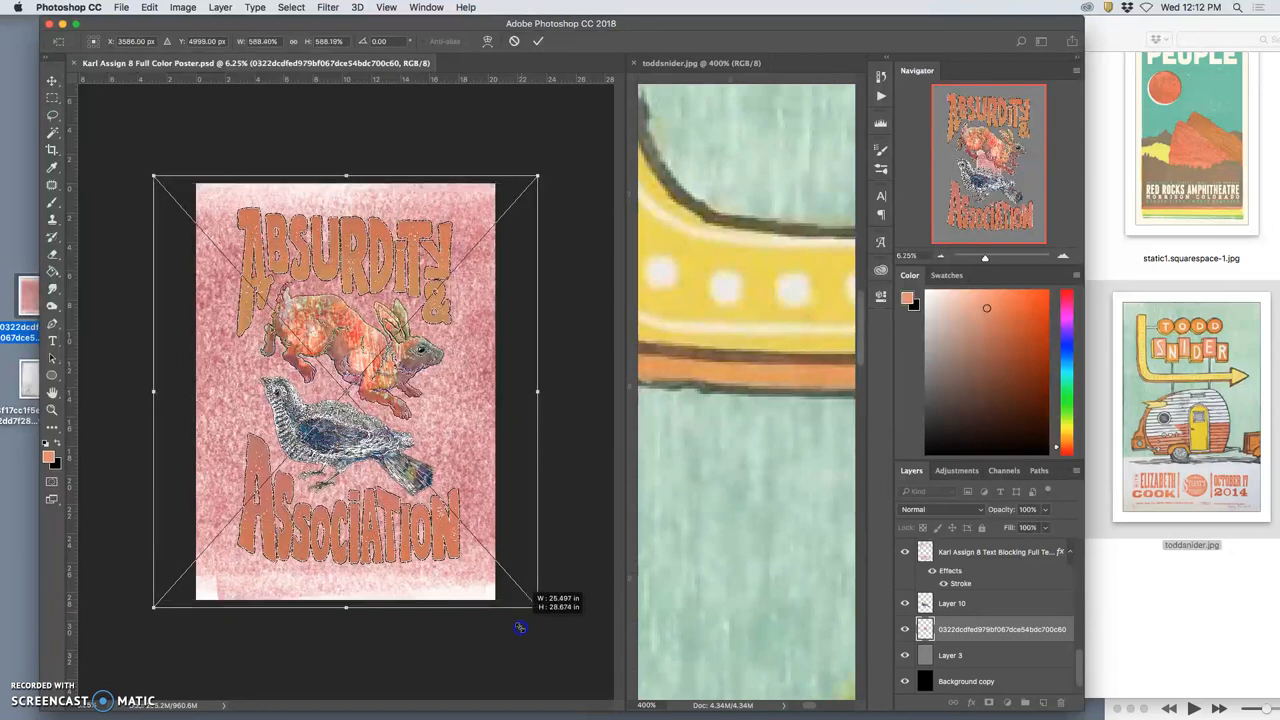
left_click_drag(522, 598, 524, 636)
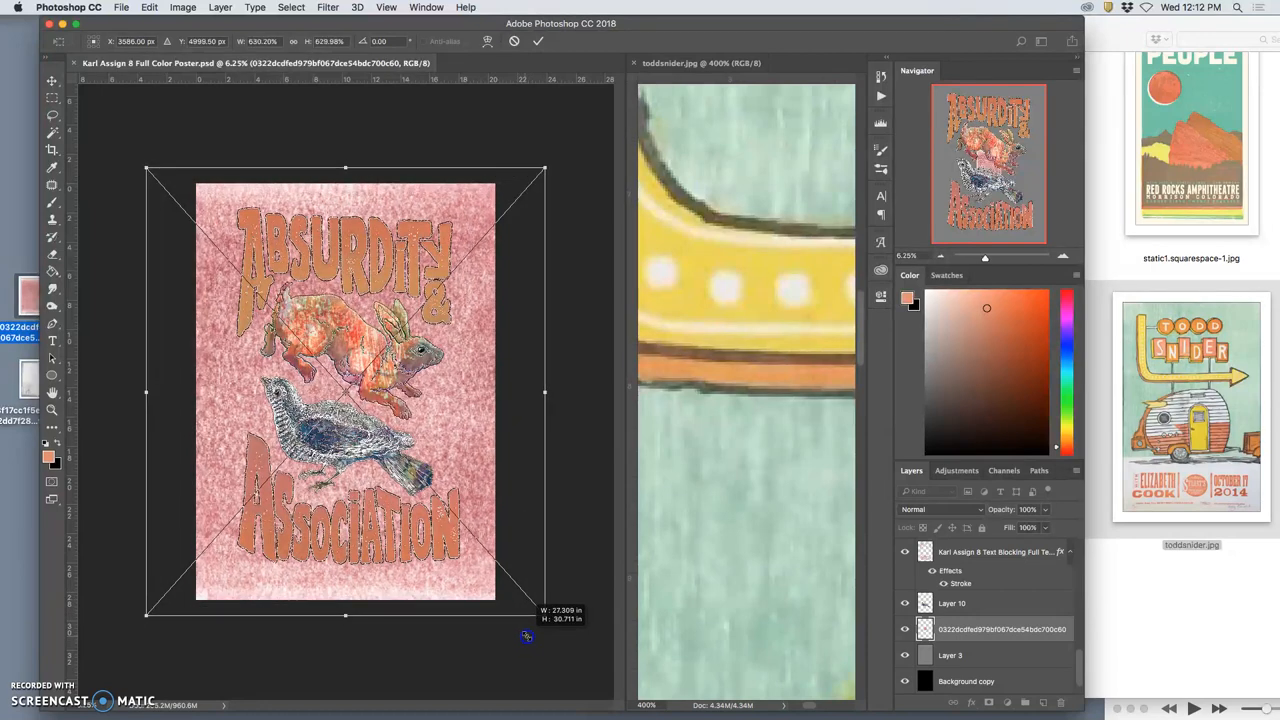
left_click_drag(524, 636, 527, 636)
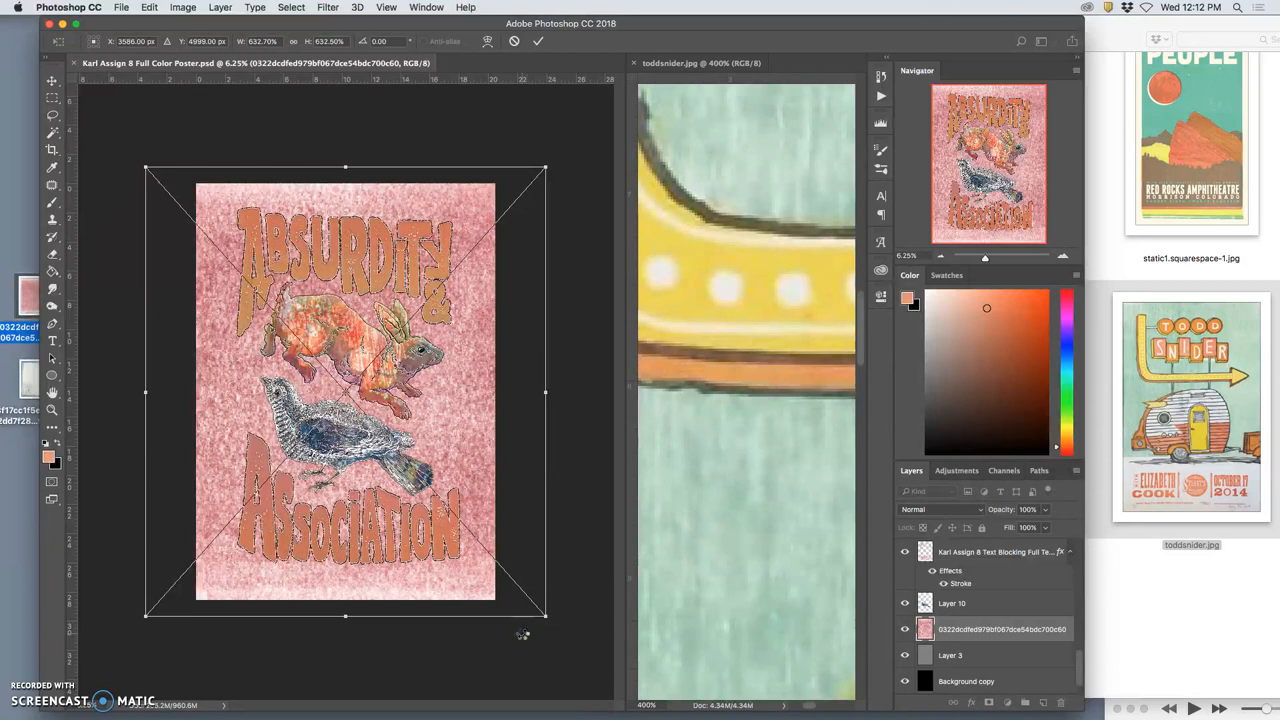
key("Return")
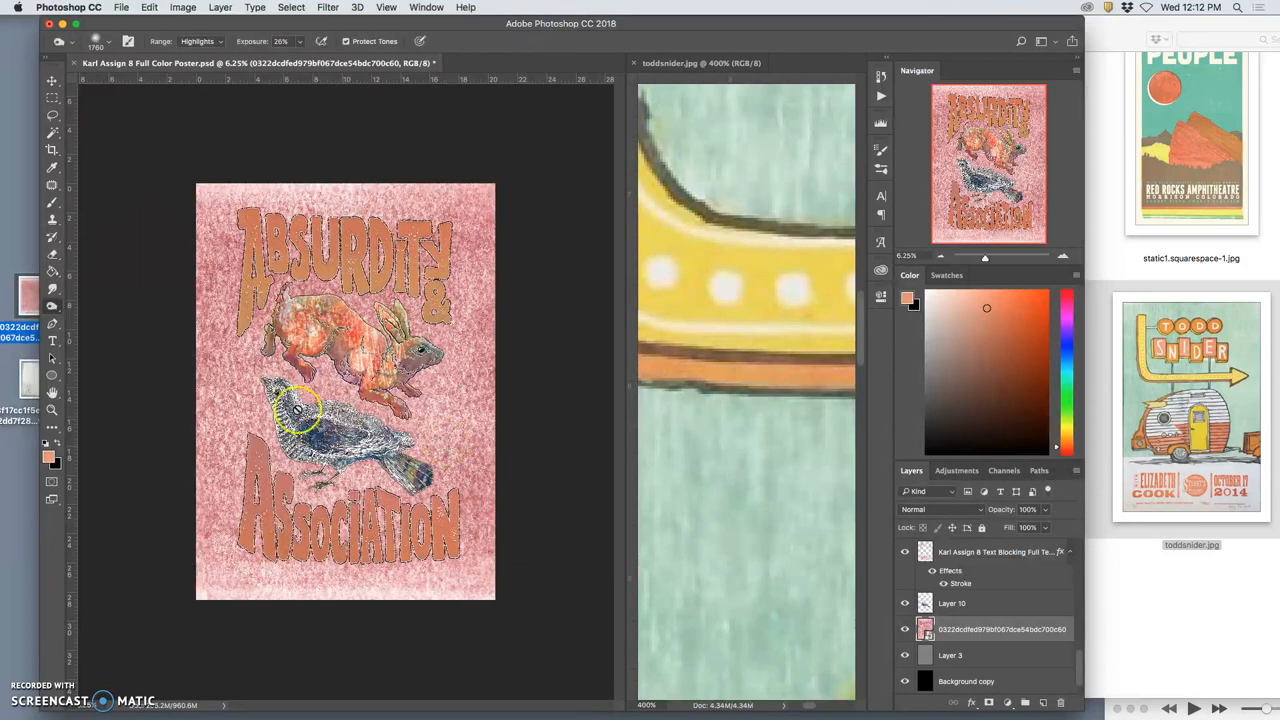
- Place the grunge paper texture as a layer scaled to the poster edges, leaving a pink border
mouse_move(28, 378)
left_mouse_down()
mouse_move(282, 375)
mouse_move(354, 434)
left_mouse_up()
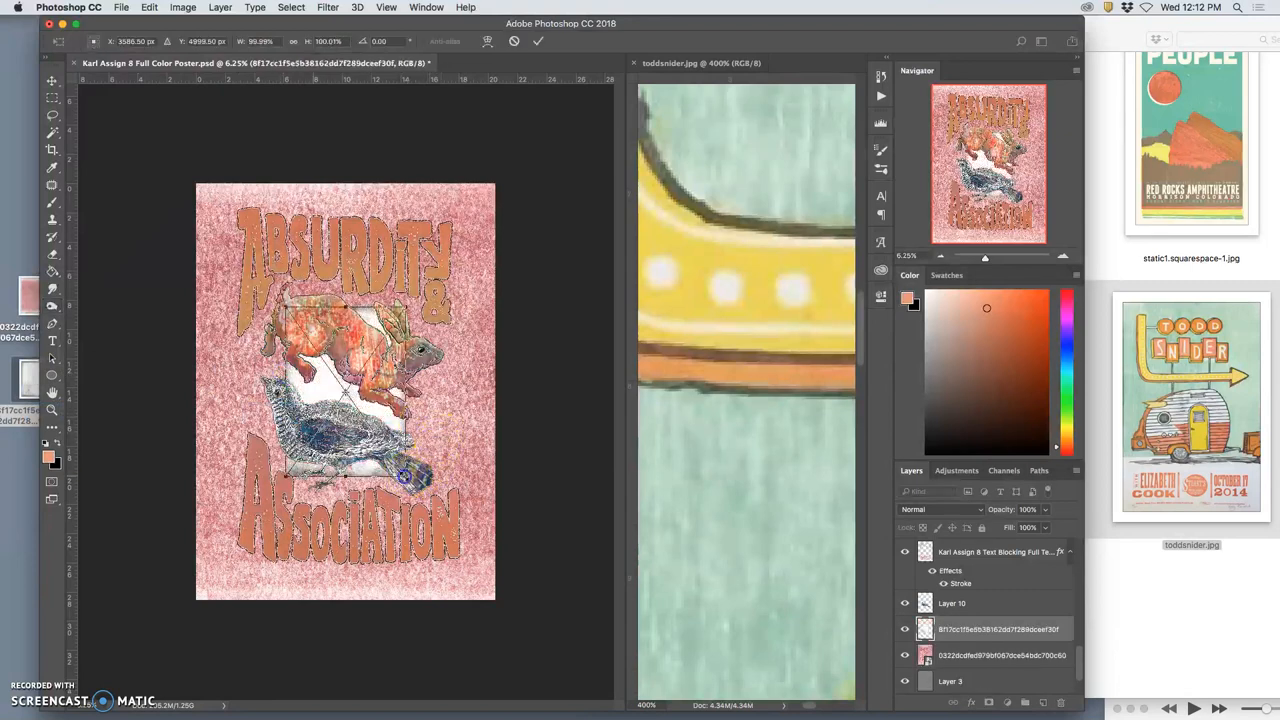
mouse_move(404, 477)
left_mouse_down()
mouse_move(560, 565)
mouse_move(549, 559)
left_mouse_up()
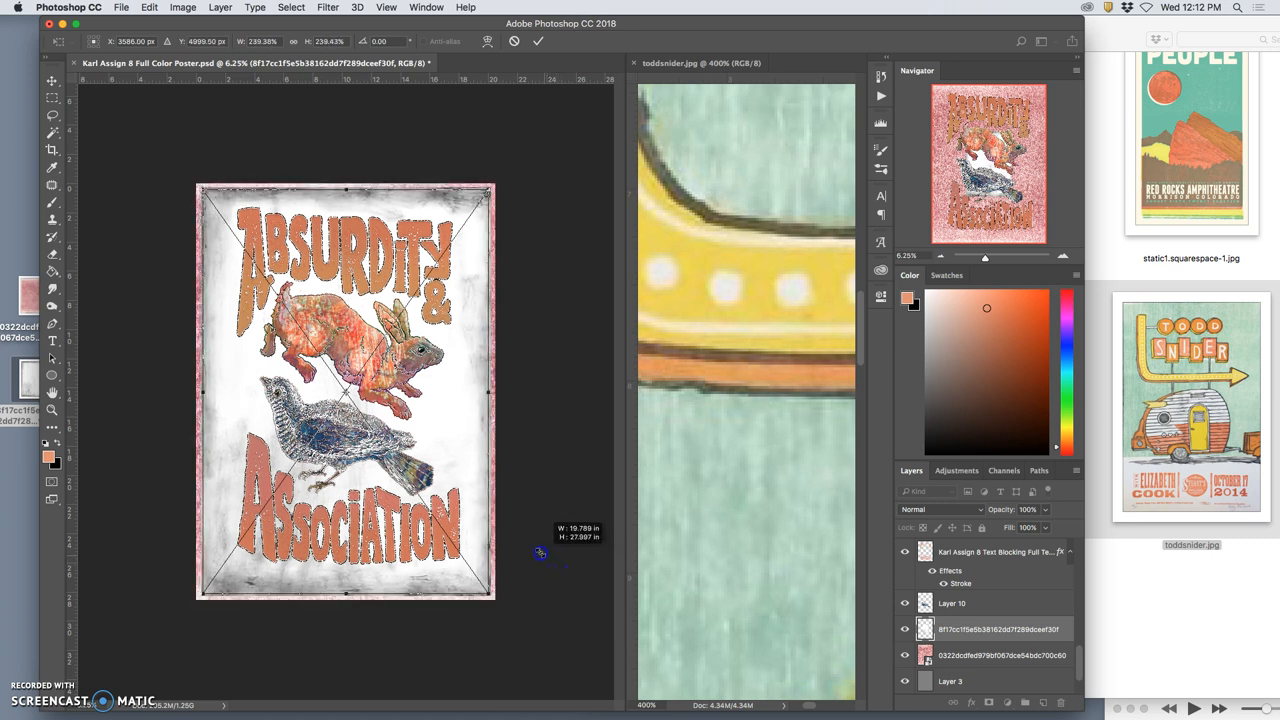
left_click_drag(549, 559, 539, 553)
key("Return")
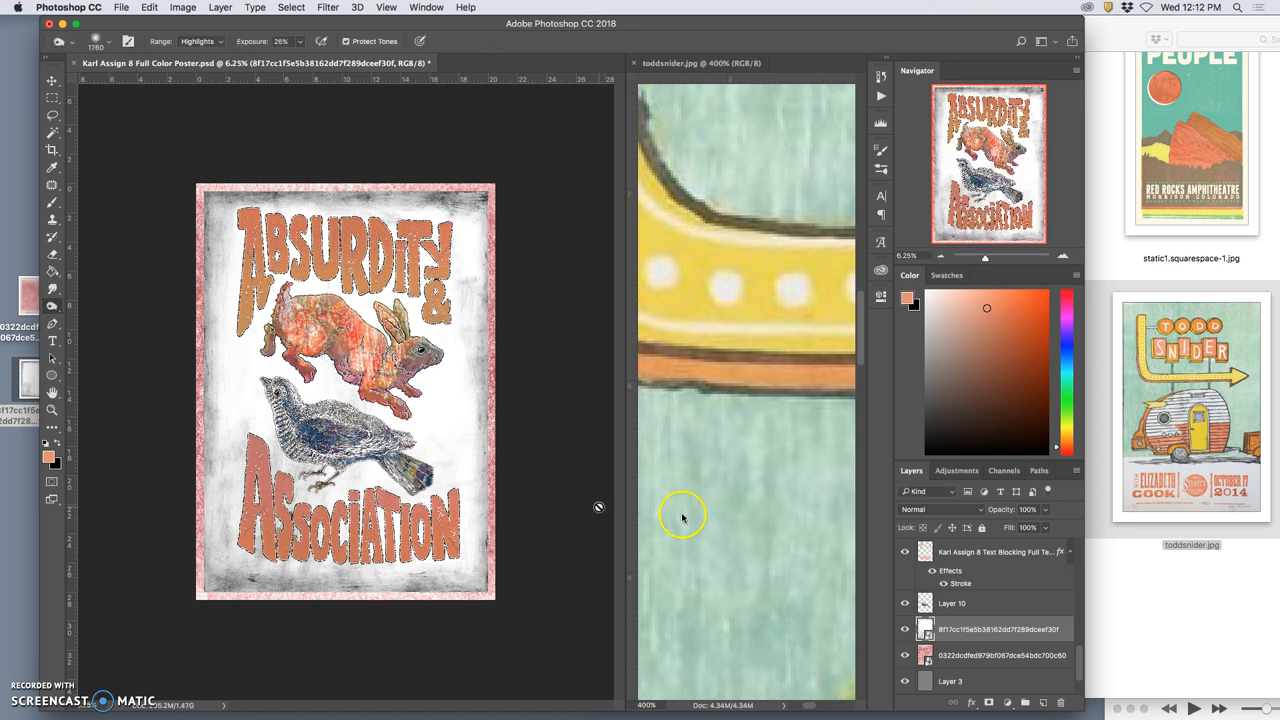
left_click(938, 511)
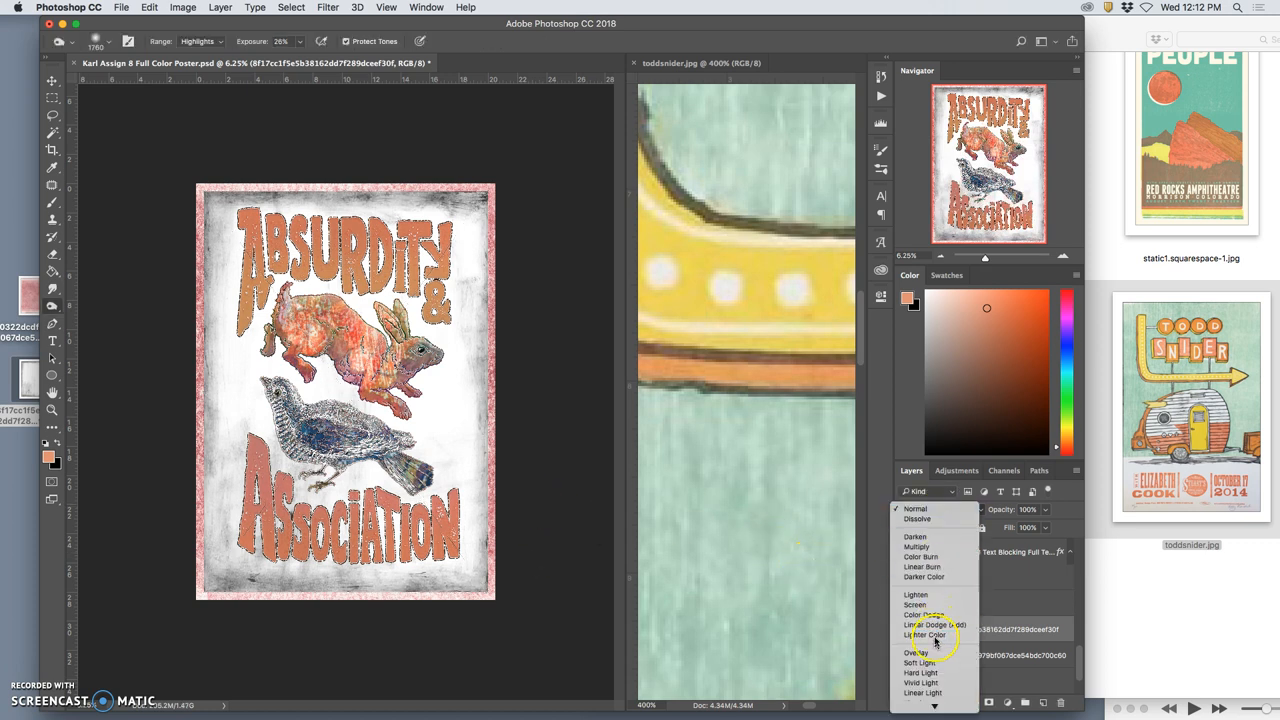